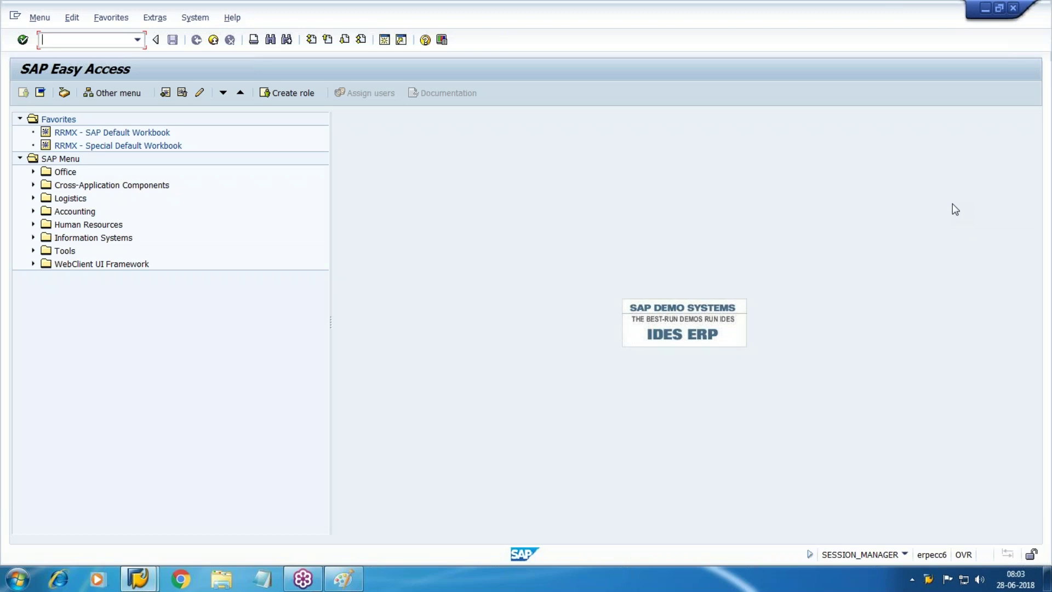
# Open the SAP Customizing Implementation Guide through transaction SPRO.
pyautogui.write('pro')
pyautogui.press('Return')
pyautogui.click(52, 97)
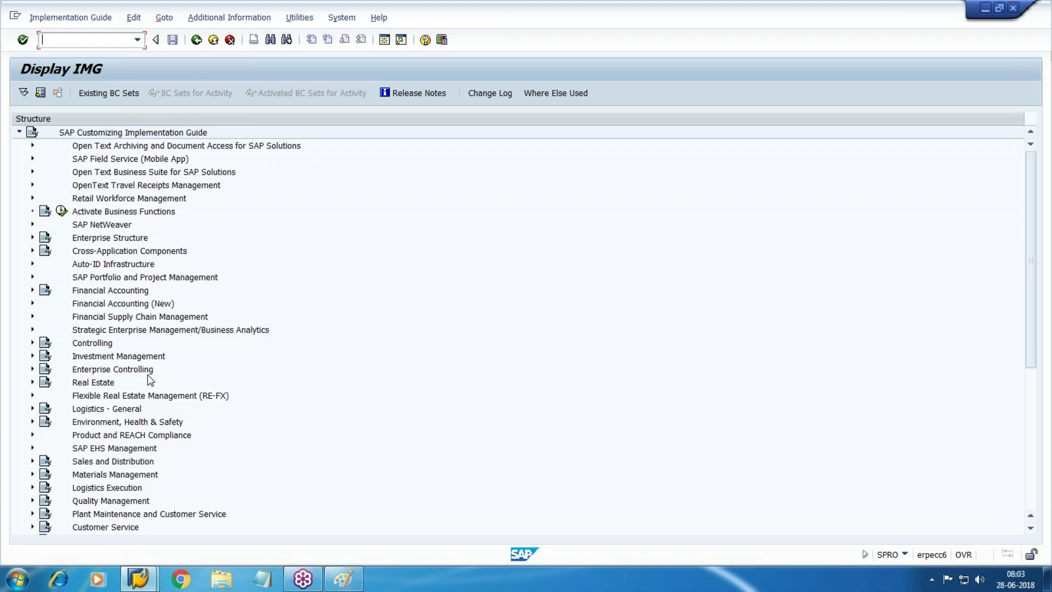
# Expand Enterprise Structure > Definition > Controlling and open the activity list of Maintain Controlling Area.
pyautogui.click(32, 238)
pyautogui.click(46, 264)
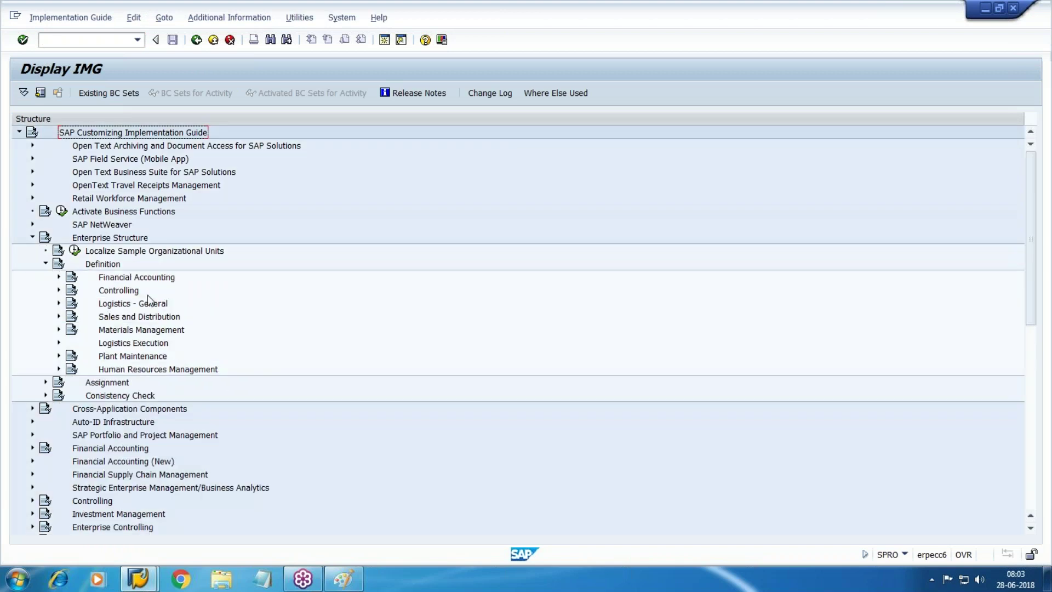
pyautogui.click(59, 290)
pyautogui.click(101, 303)
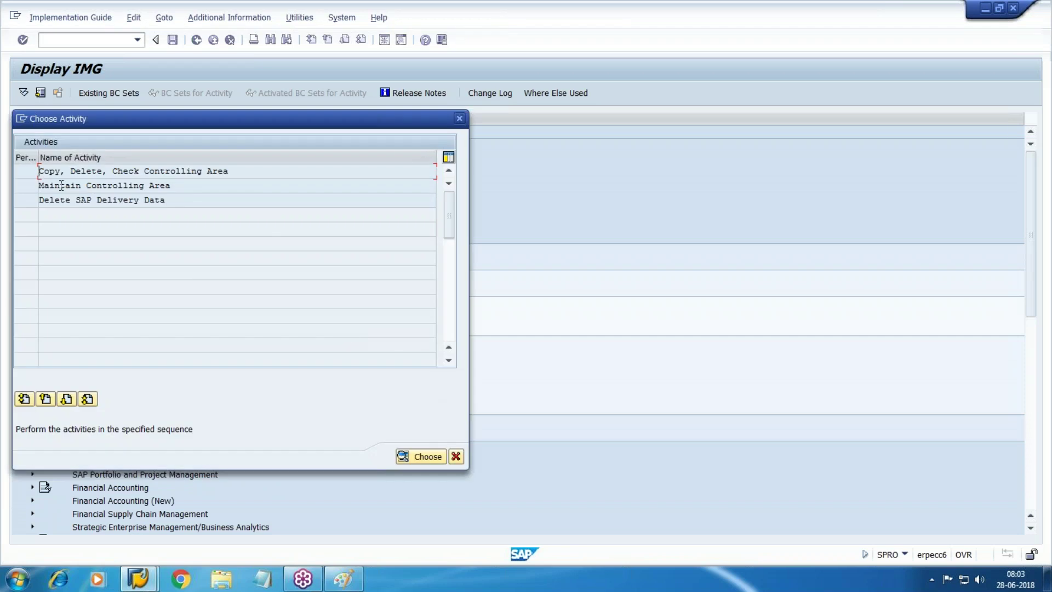
pyautogui.doubleClick(77, 172)
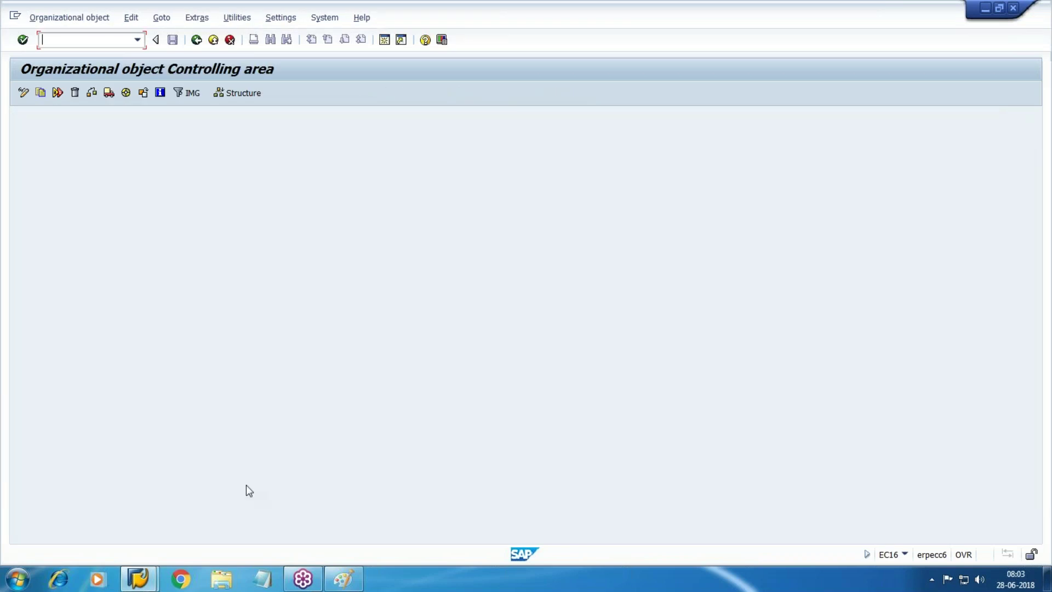
pyautogui.press('F3')
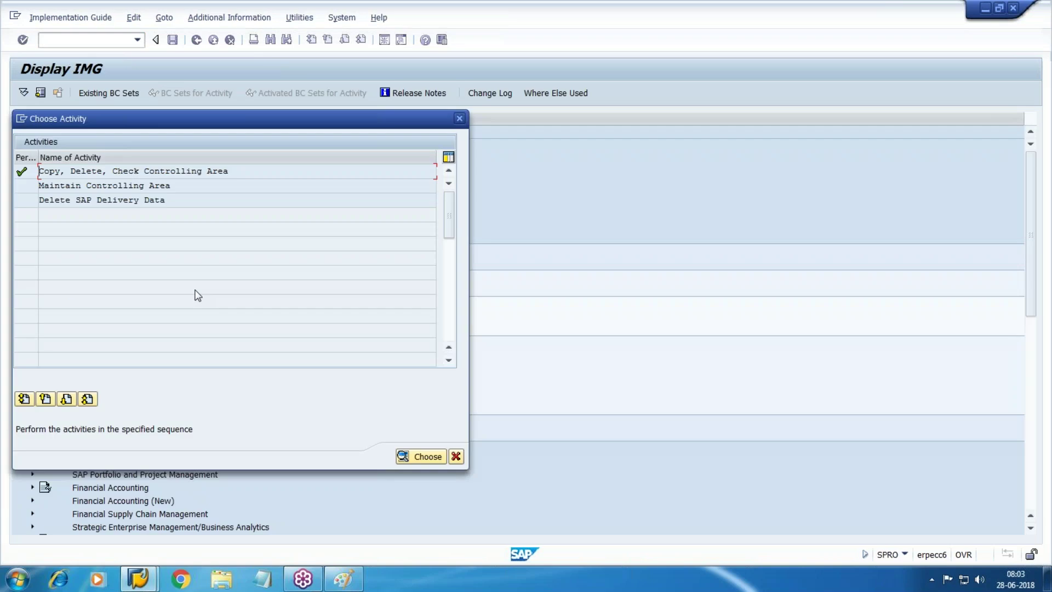
pyautogui.press('F12')
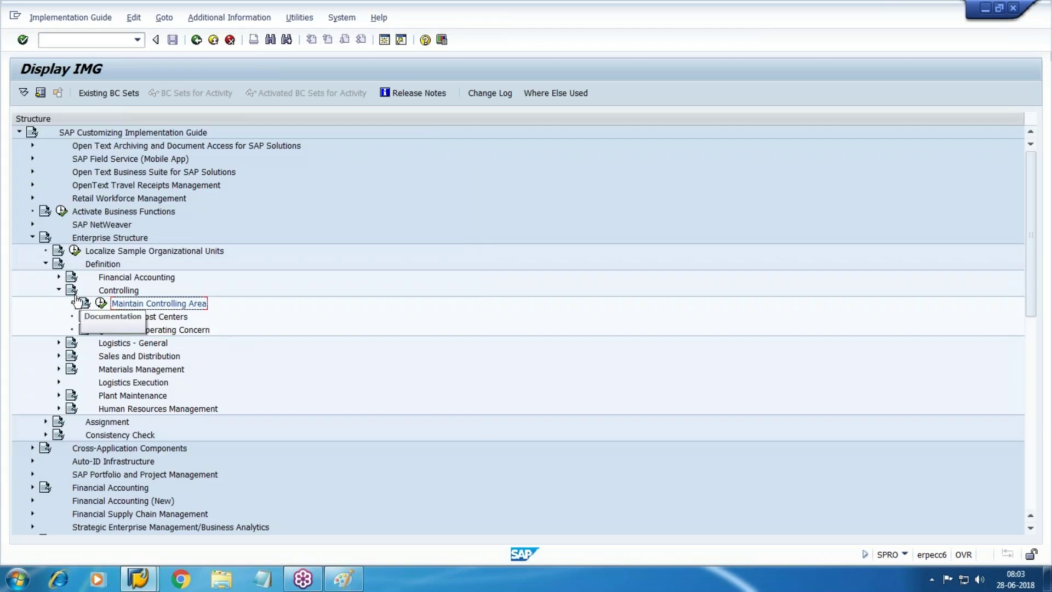
# Look up controlling area WM10 in the Maintain Controlling Area activity under Enterprise Structure, and return to the implementation guide.
pyautogui.click(100, 304)
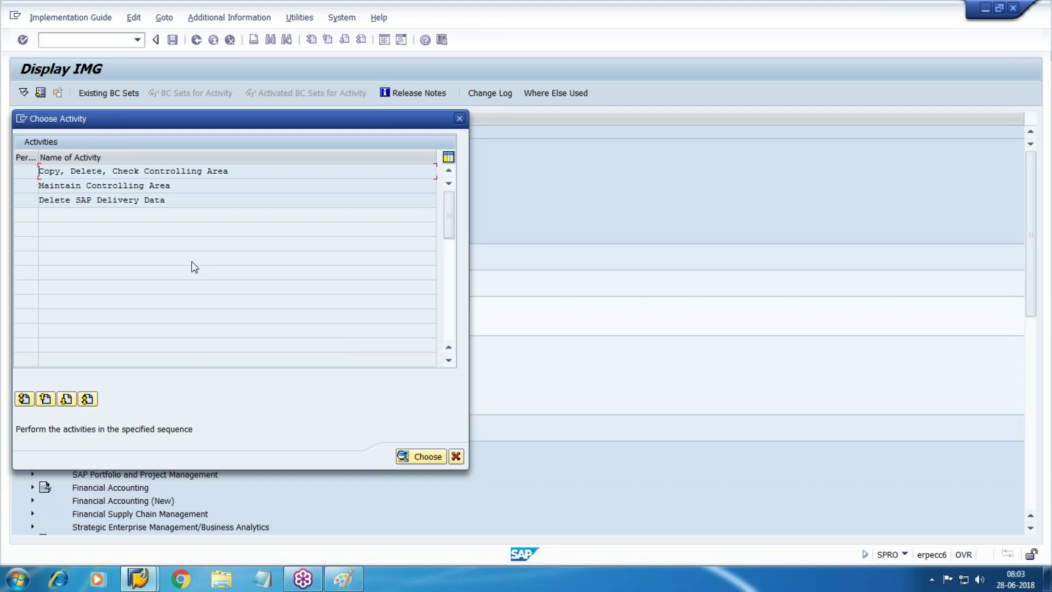
pyautogui.doubleClick(78, 185)
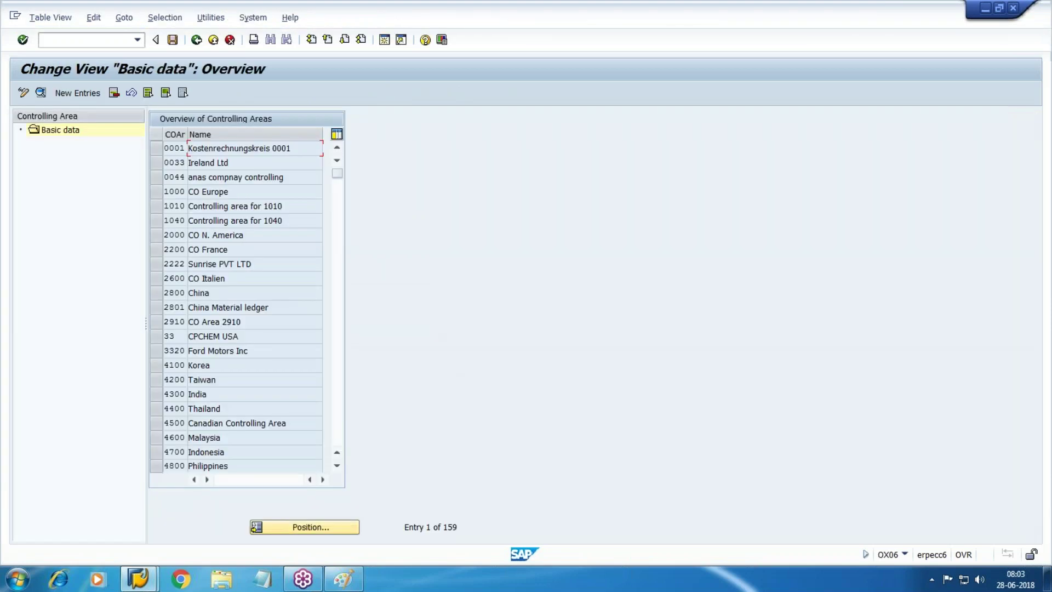
pyautogui.click(322, 530)
pyautogui.write('wm10')
pyautogui.press('Return')
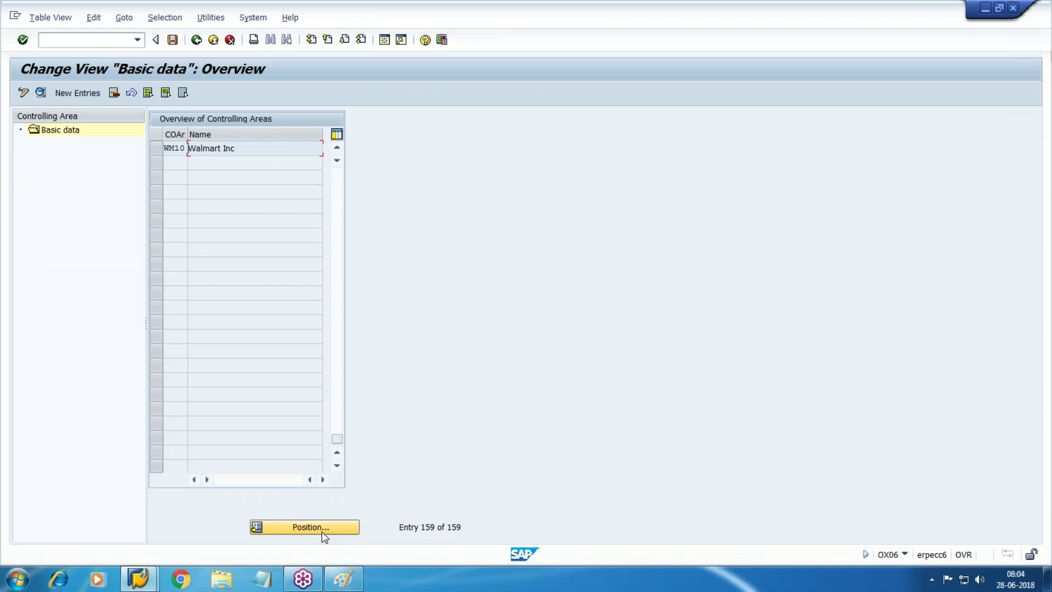
pyautogui.press('F3')
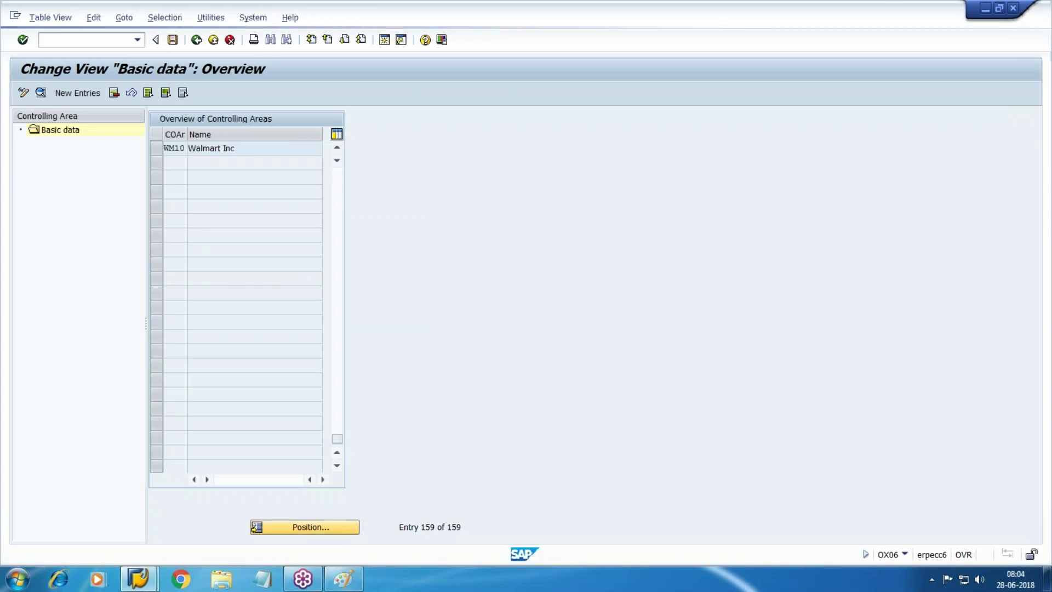
pyautogui.click(457, 456)
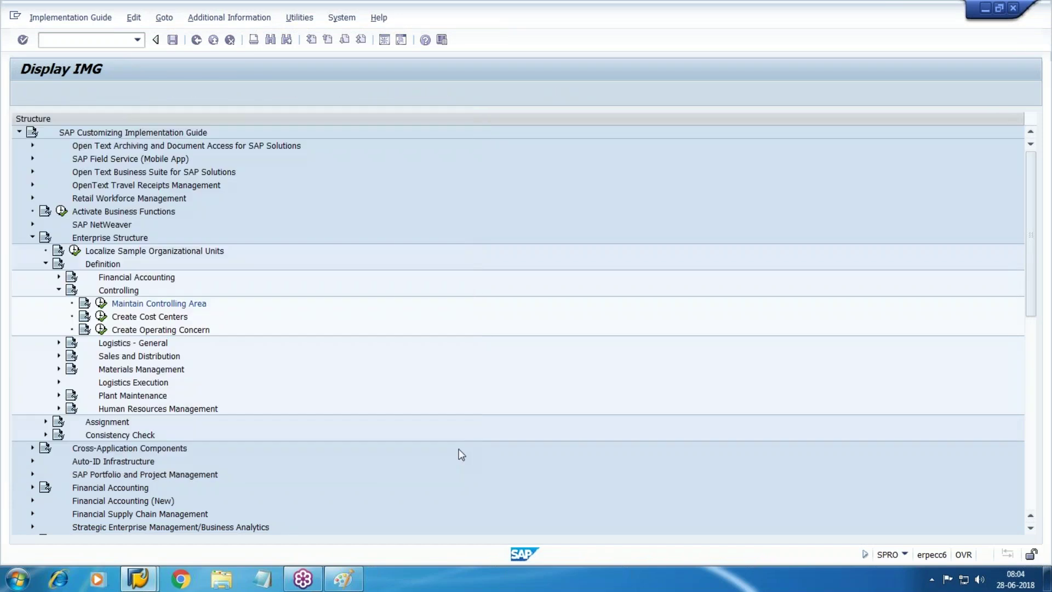
# Open the Maintain Controlling Area activity under Controlling > General Controlling > Organization.
pyautogui.scroll(-6, 449, 404)
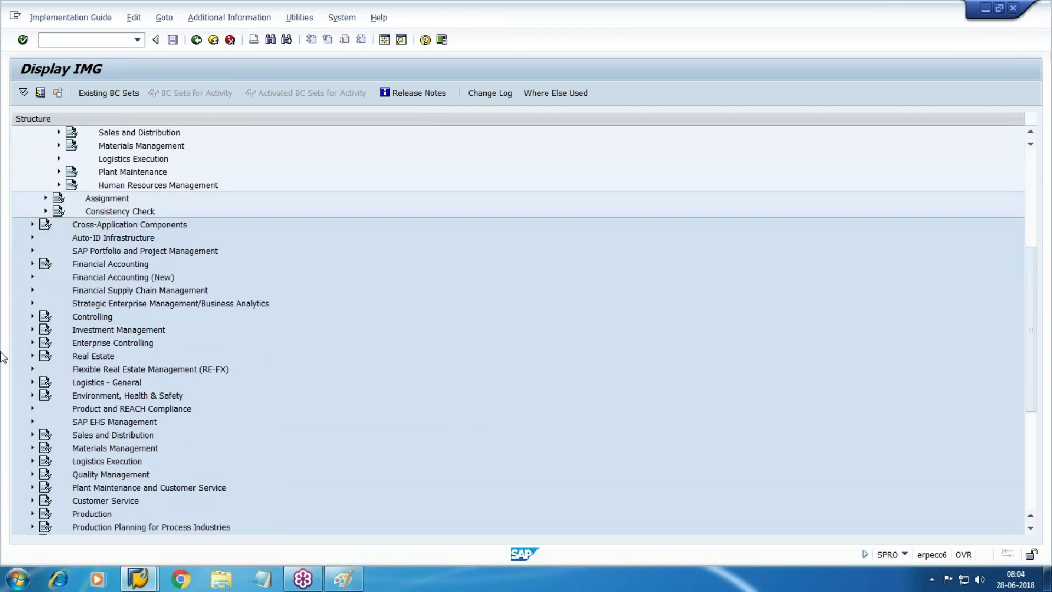
pyautogui.click(33, 317)
pyautogui.click(45, 330)
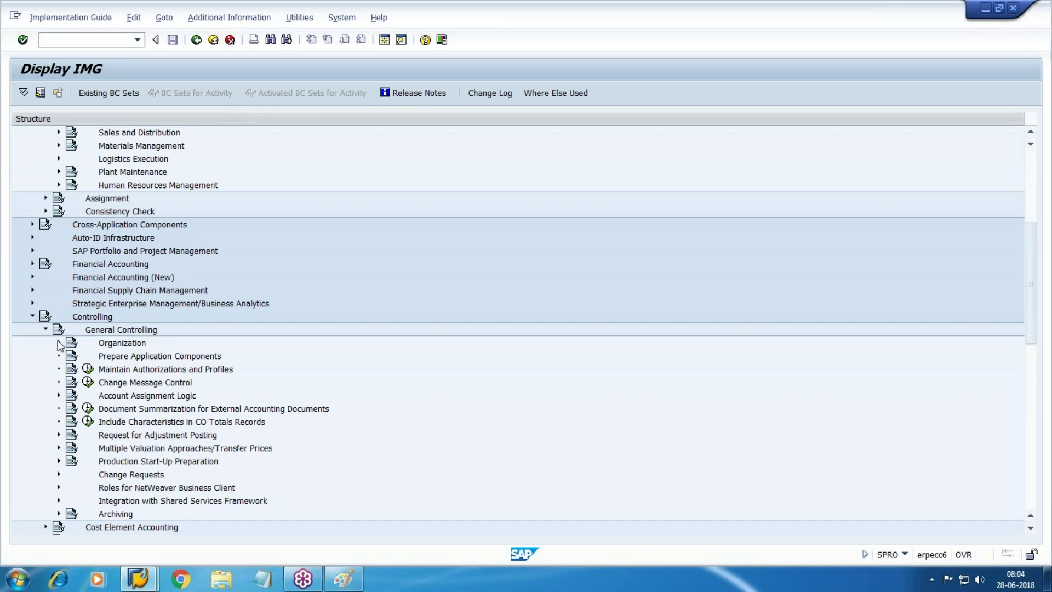
pyautogui.click(59, 343)
pyautogui.click(101, 356)
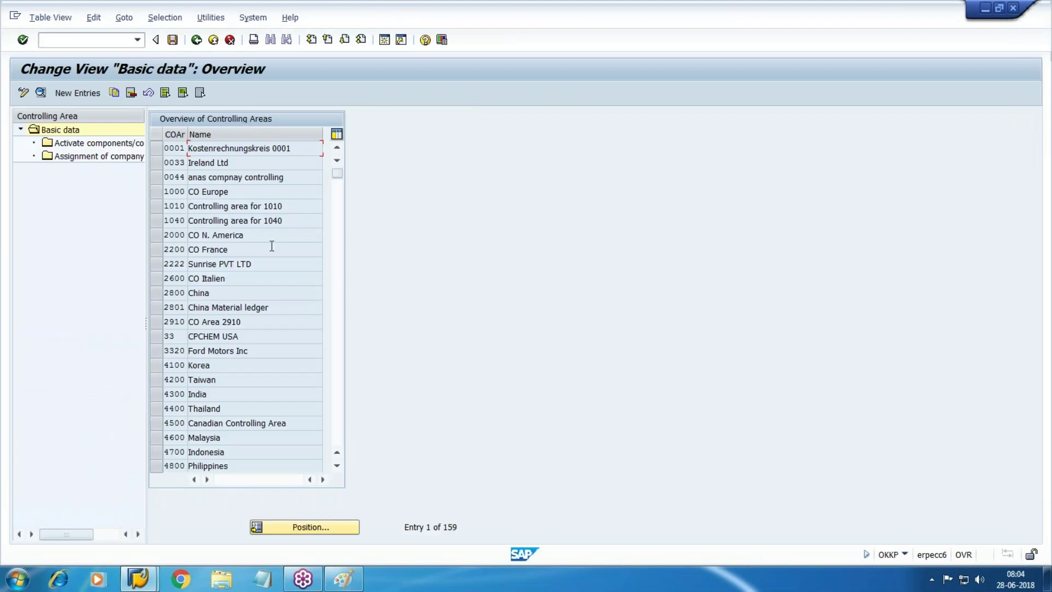
# Locate controlling area WM10 and open its Activate components/control indicators details.
pyautogui.click(348, 526)
pyautogui.write('wm10')
pyautogui.press('Return')
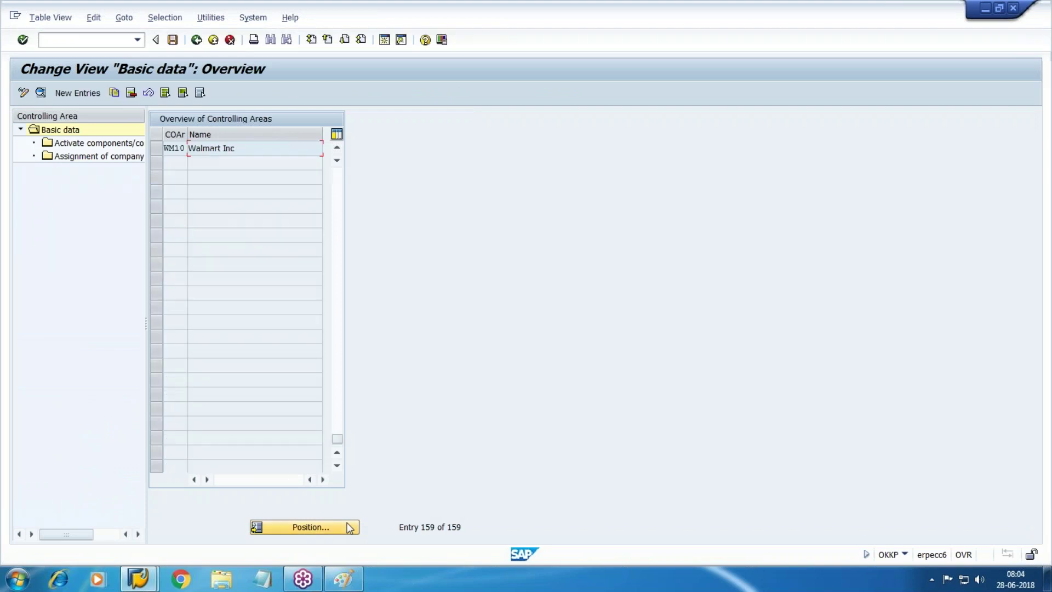
pyautogui.click(157, 148)
pyautogui.doubleClick(96, 143)
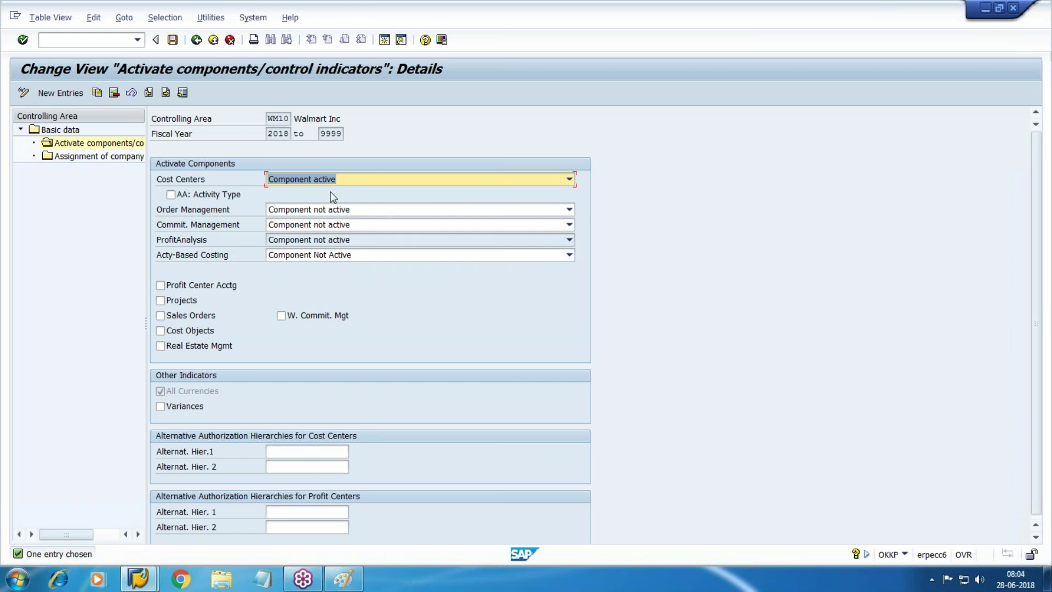
# Enable AA: Activity Type and Profit Center Acctg, and set Order Management to Component active.
pyautogui.click(177, 195)
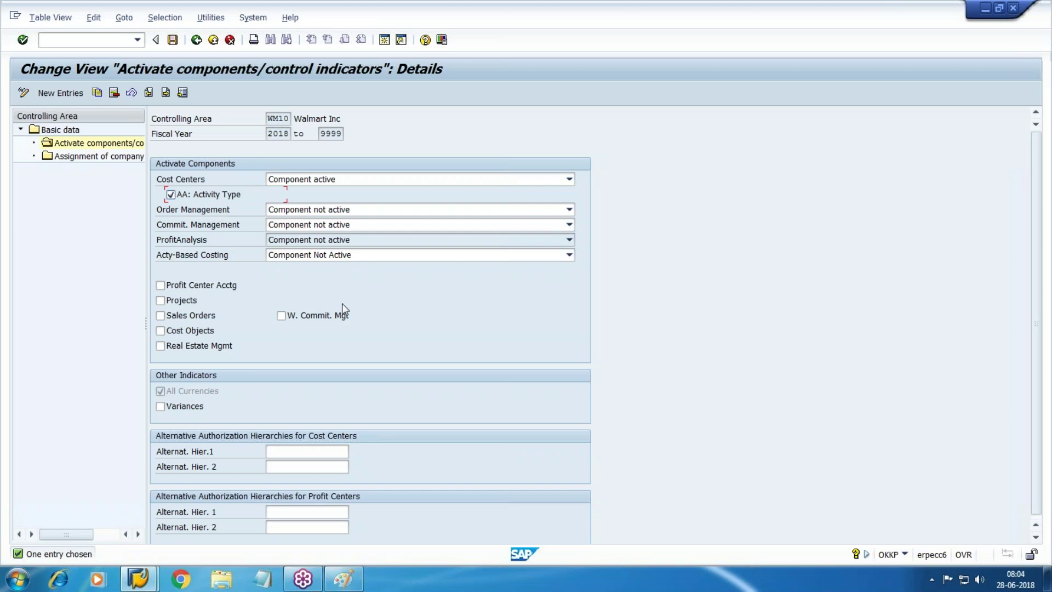
pyautogui.click(411, 210)
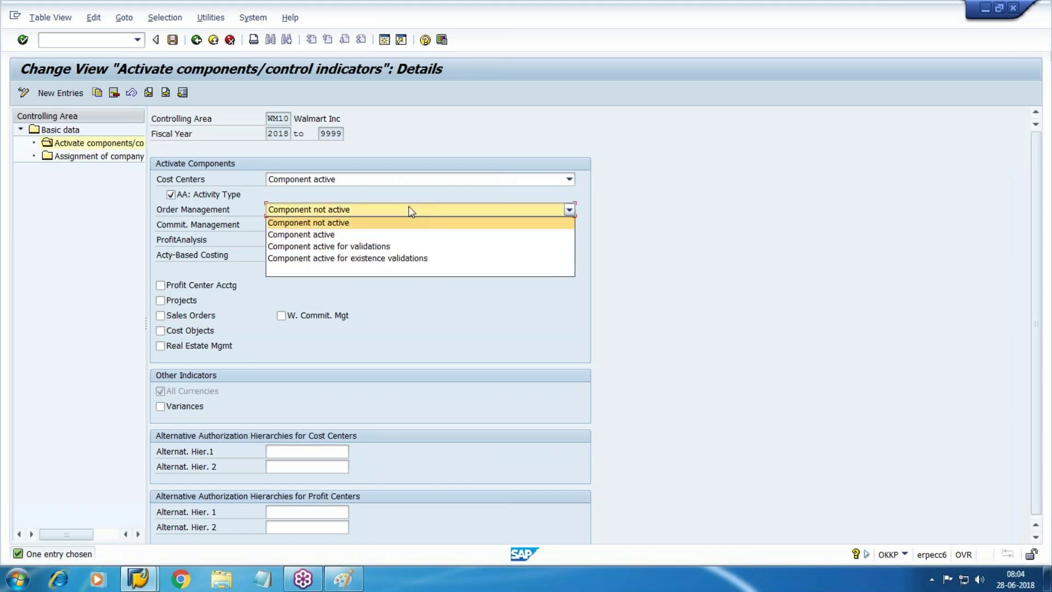
pyautogui.click(316, 234)
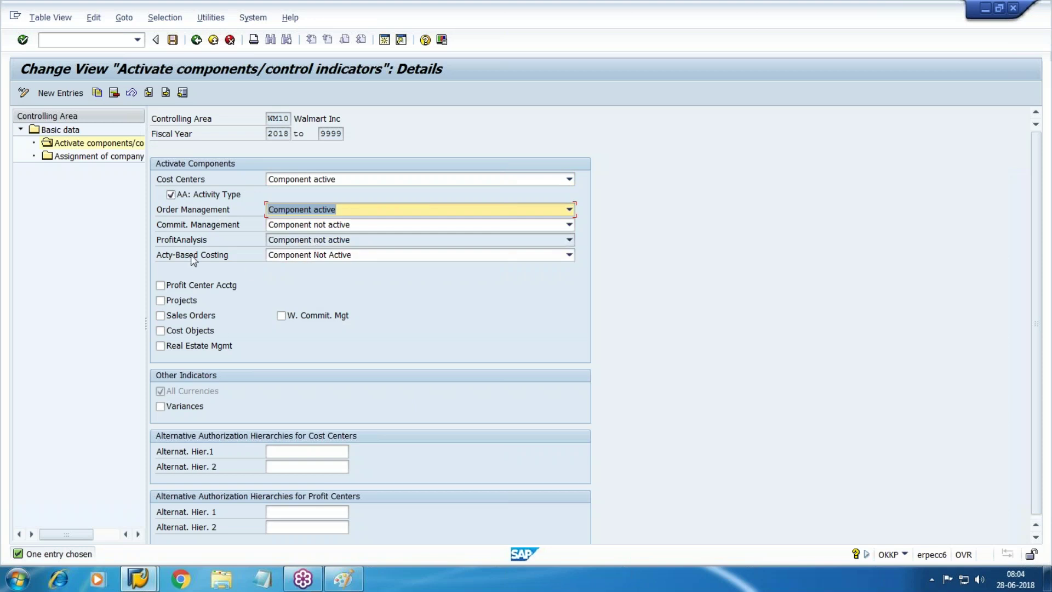
pyautogui.click(192, 286)
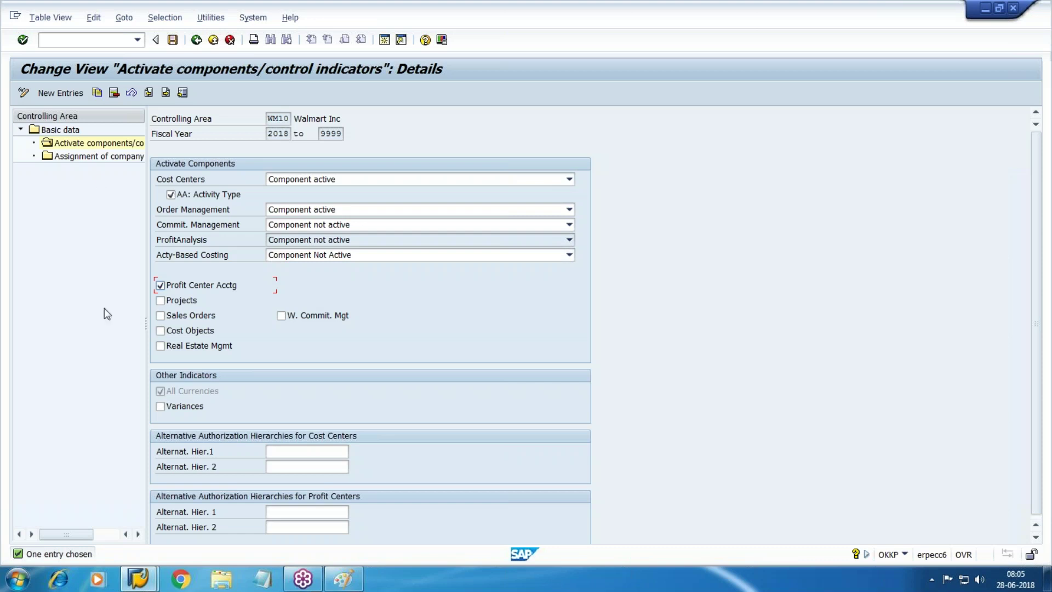
# Open the company code assignment and save the controlling area settings in a new customizing request with the short description WM10-CO.
pyautogui.click(90, 157)
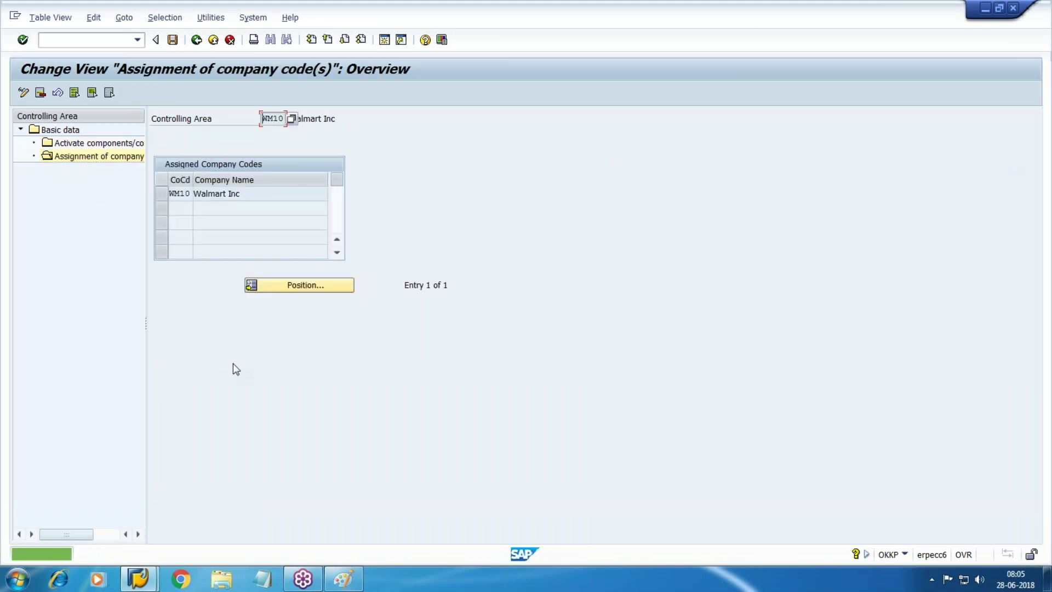
pyautogui.click(172, 40)
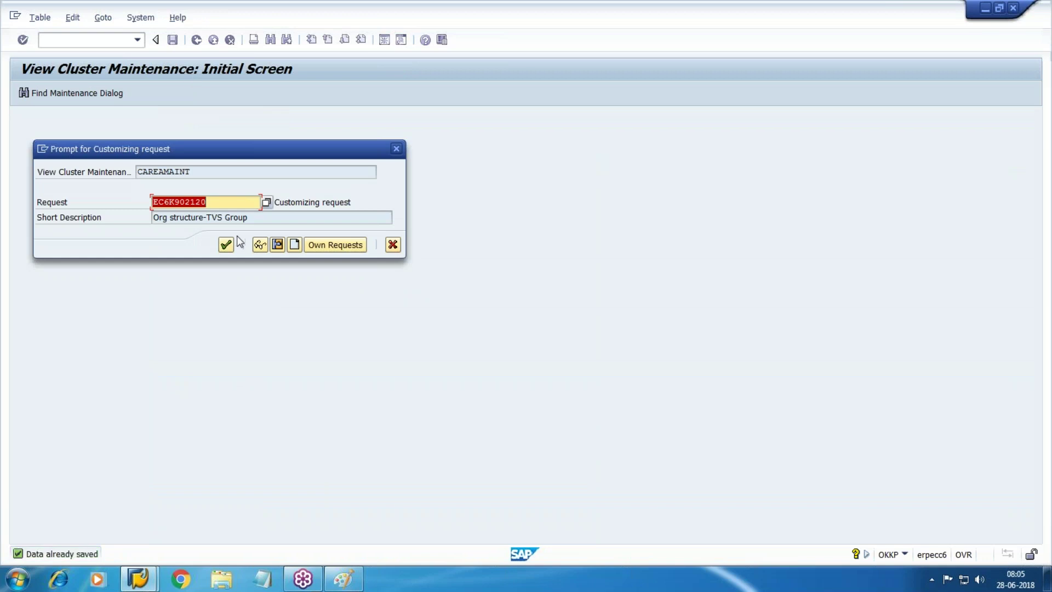
pyautogui.click(294, 245)
pyautogui.write('wm')
pyautogui.press('BackSpace')
pyautogui.press('BackSpace')
pyautogui.write('WM1')
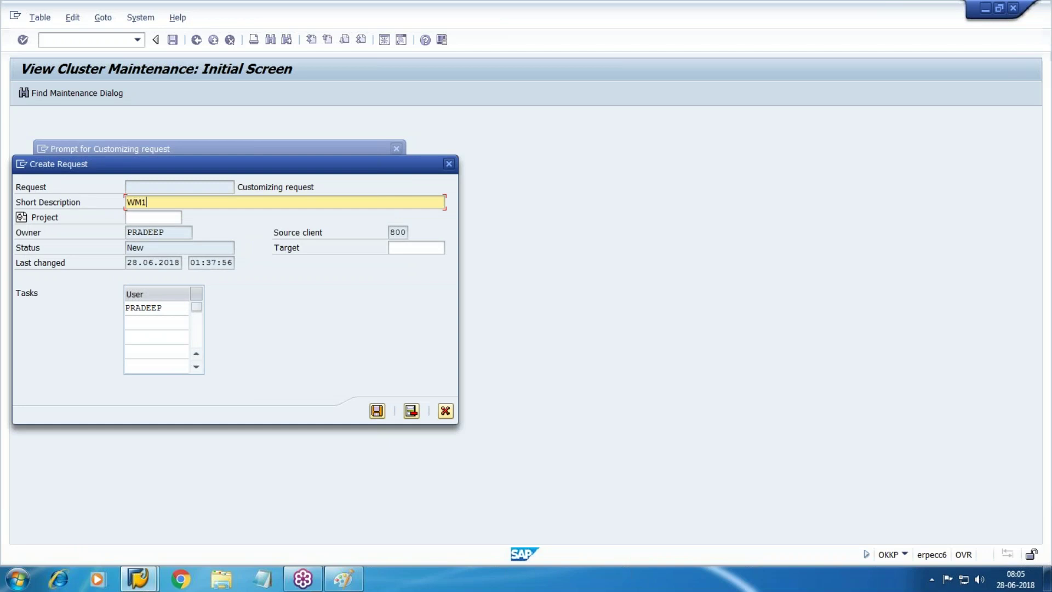
pyautogui.write('0-CO')
pyautogui.click(377, 410)
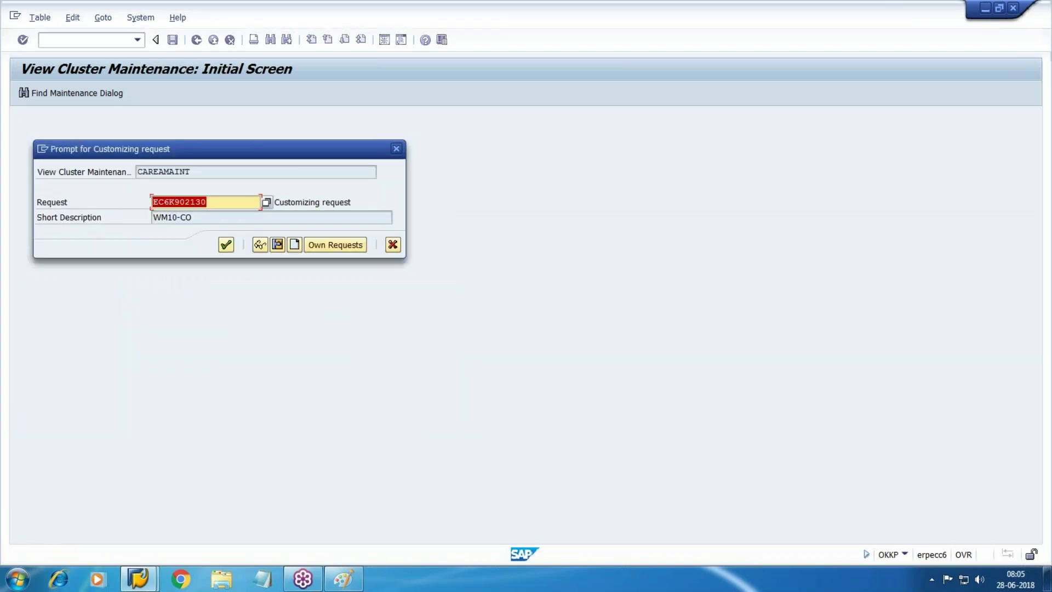
pyautogui.click(225, 244)
pyautogui.press('Return')
# Reopen the Maintain Controlling Area activity and display the basic data details of controlling area WM10.
pyautogui.press('F3')
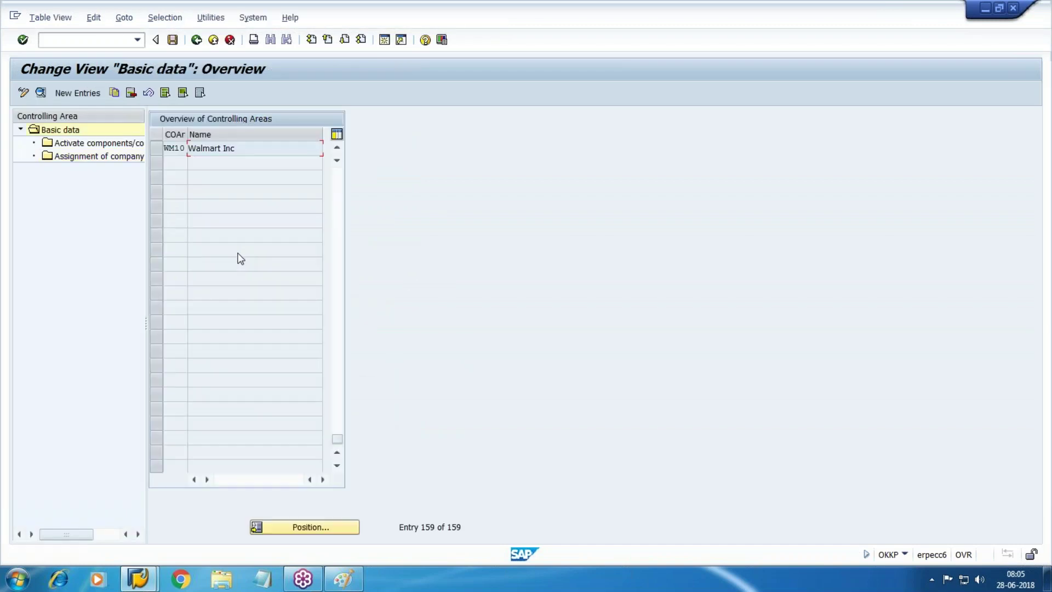
pyautogui.press('F3')
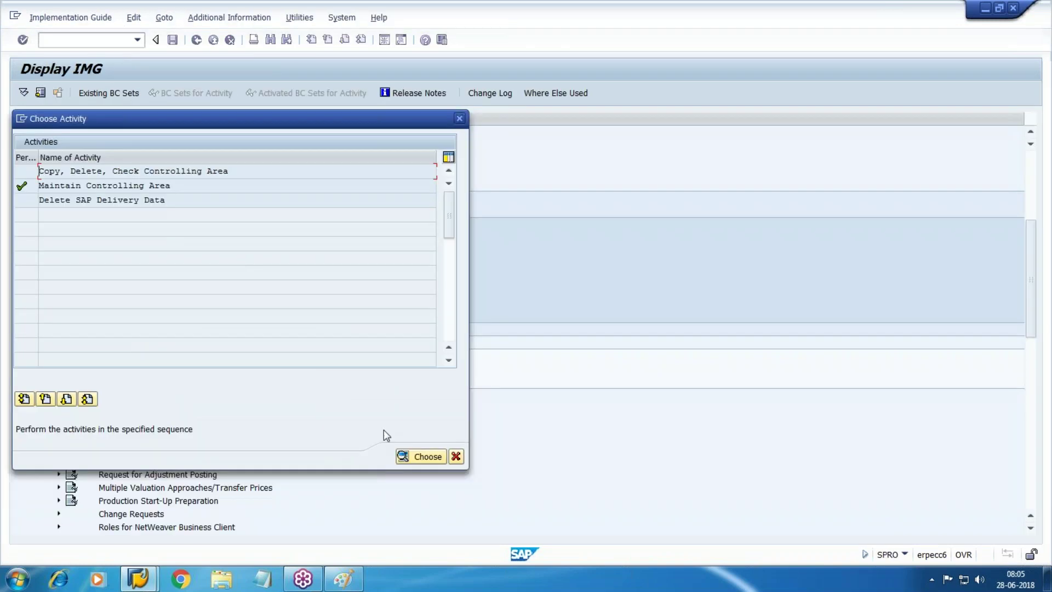
pyautogui.doubleClick(103, 185)
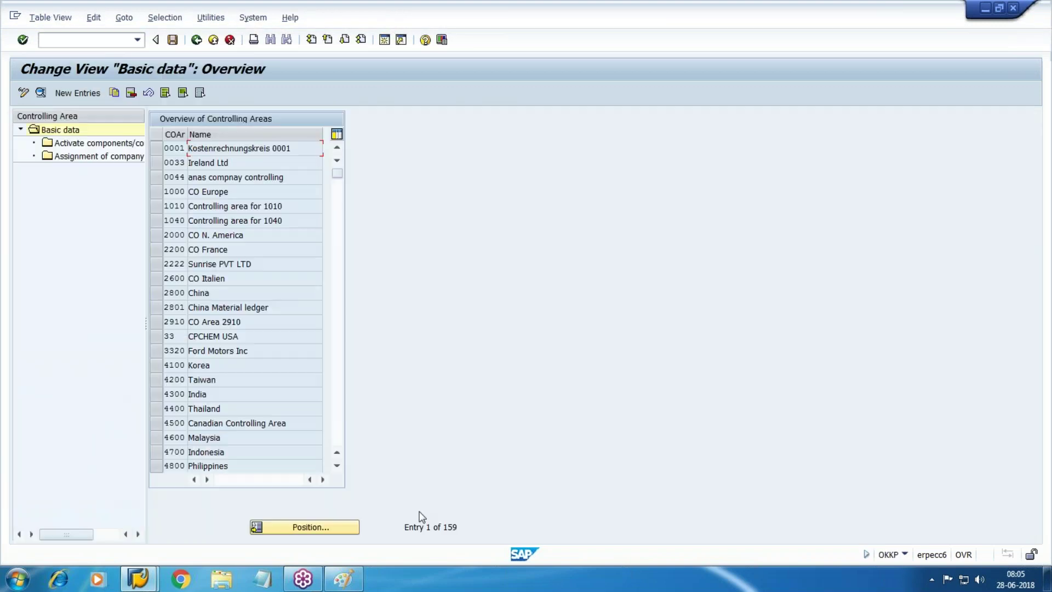
pyautogui.click(322, 531)
pyautogui.write('WM10')
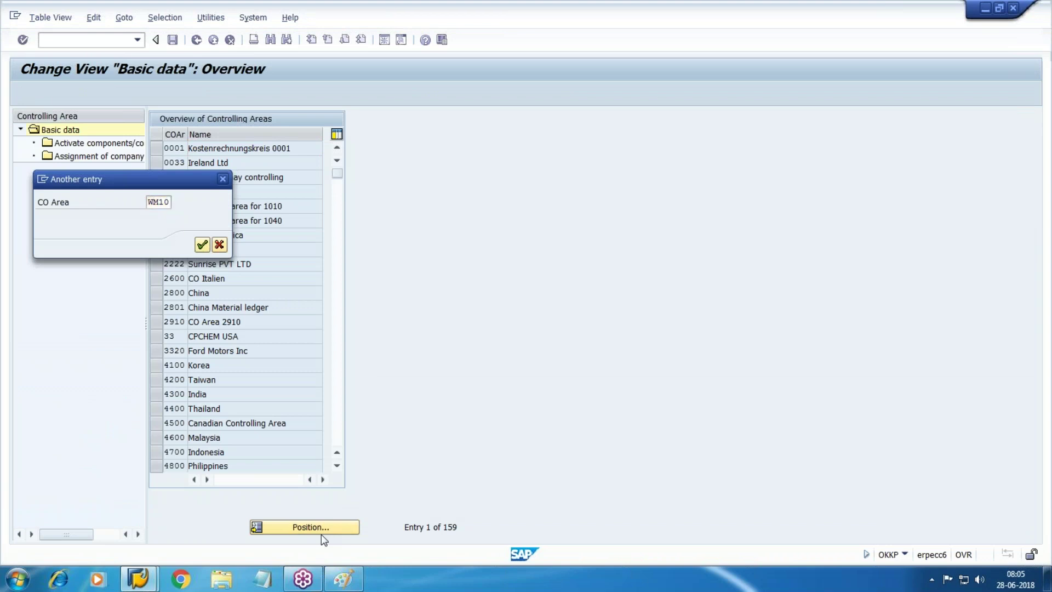
pyautogui.press('Return')
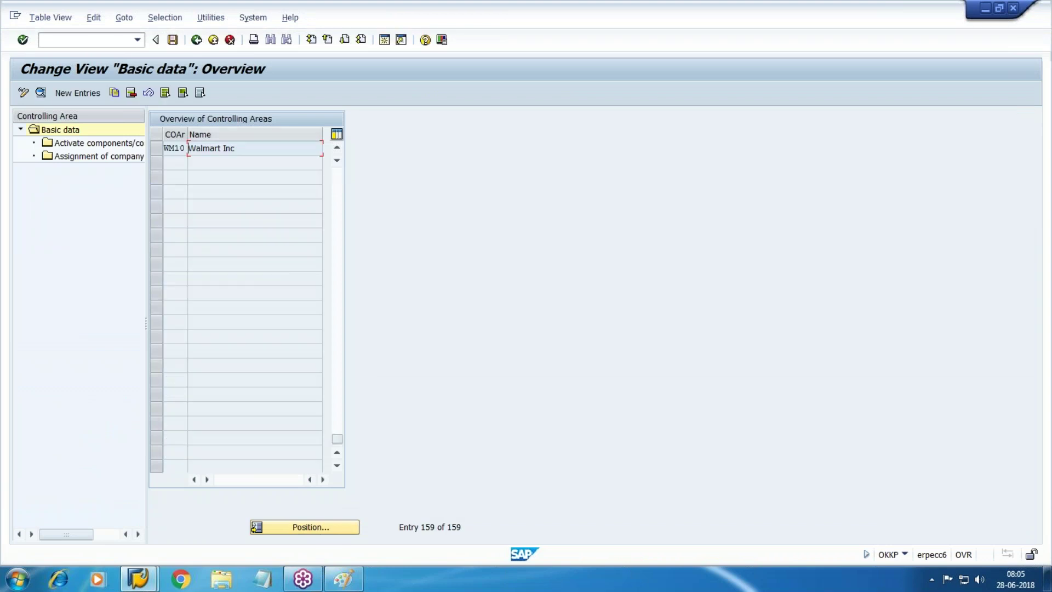
pyautogui.click(157, 148)
pyautogui.click(48, 97)
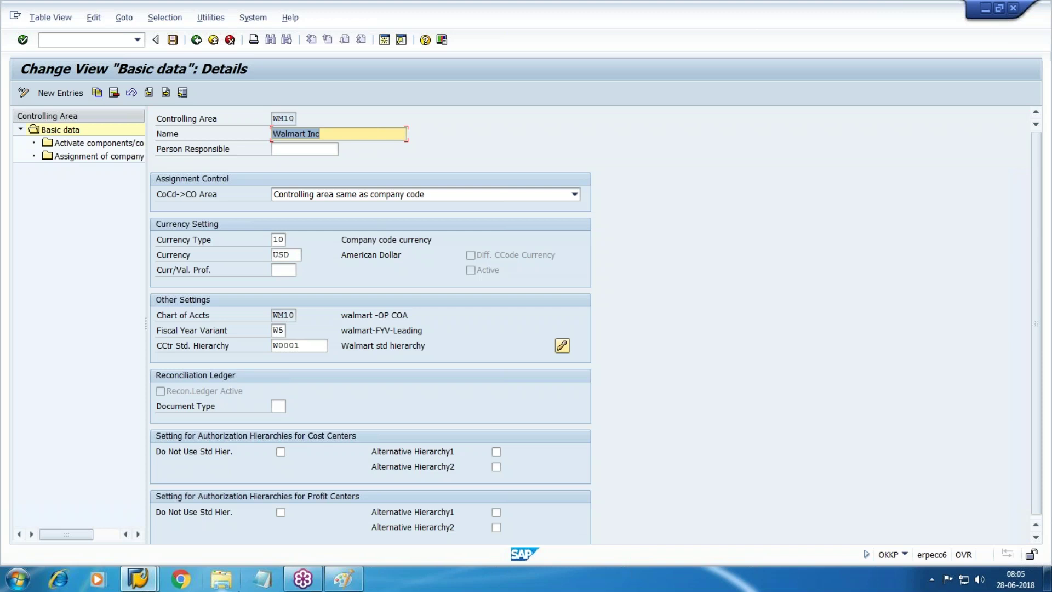
# Switch to Paint, draw a rectangle of about 360 × 75 px near the top of the canvas and label it "CO".
pyautogui.click(343, 579)
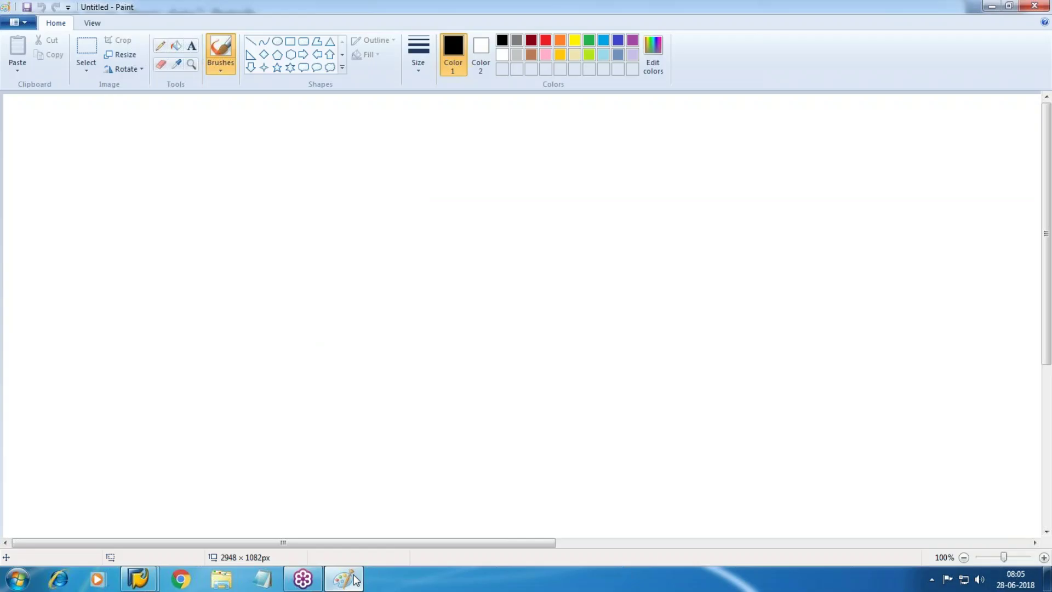
pyautogui.click(291, 41)
pyautogui.moveTo(315, 100); pyautogui.dragTo(552, 149)
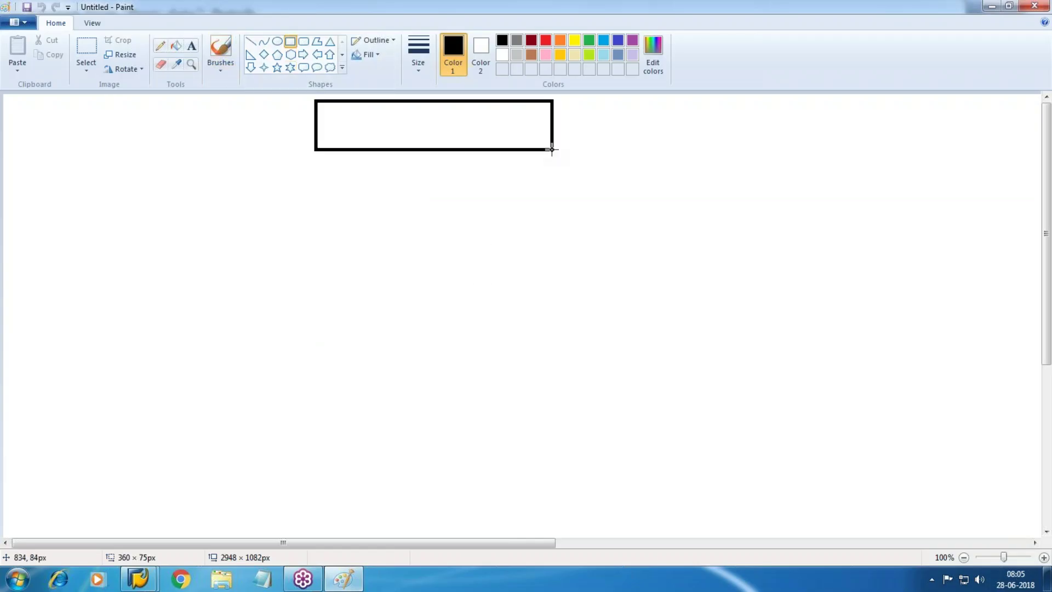
pyautogui.click(191, 46)
pyautogui.moveTo(322, 102); pyautogui.dragTo(537, 144)
pyautogui.write('CO')
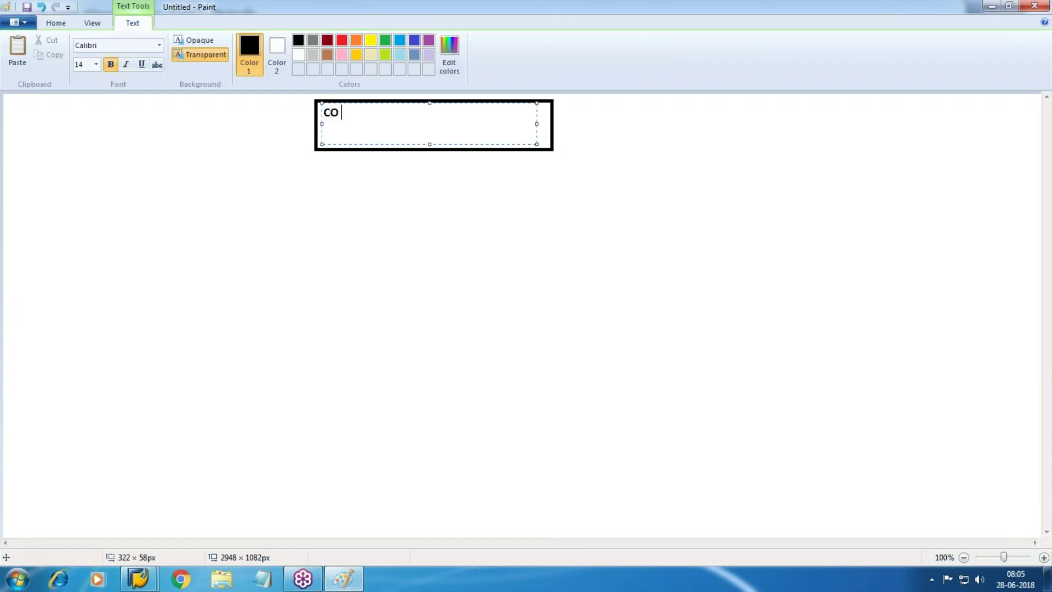
pyautogui.click(475, 416)
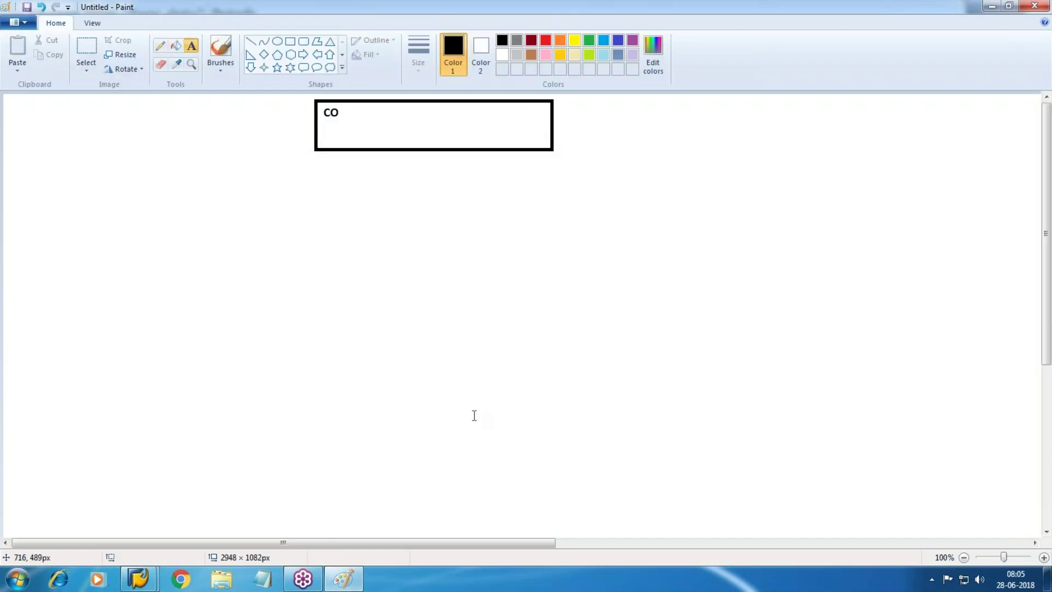
# Draw two rectangles side by side below the CO box, the right one about 341 × 78 px.
pyautogui.click(278, 41)
pyautogui.click(289, 41)
pyautogui.moveTo(164, 169); pyautogui.dragTo(430, 221)
pyautogui.moveTo(539, 171)
pyautogui.mouseDown()
pyautogui.moveTo(673, 223)
pyautogui.moveTo(764, 223)
pyautogui.mouseUp()
pyautogui.click(191, 46)
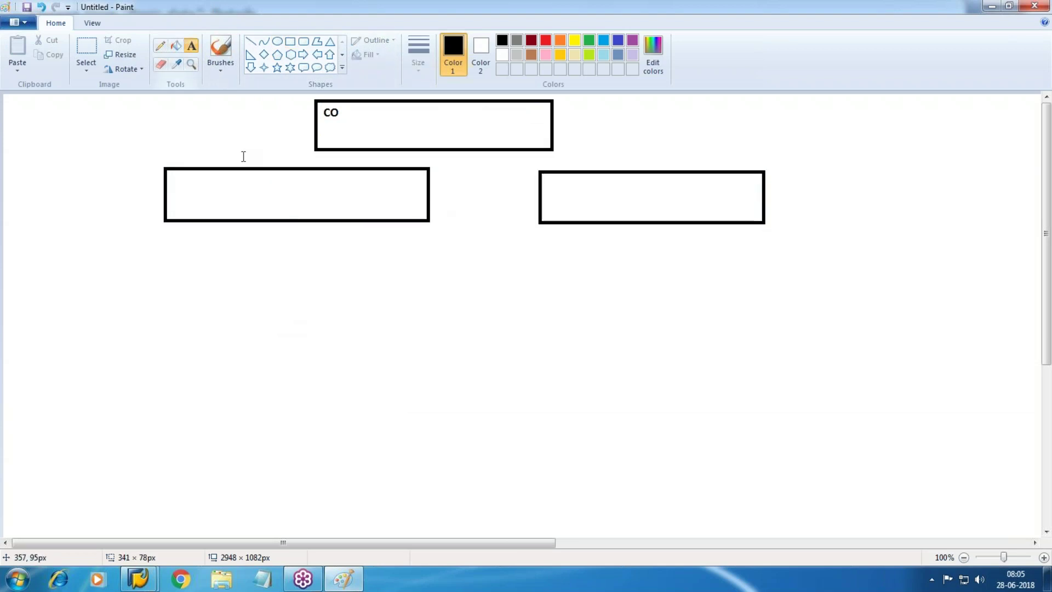
# Label the rectangle below CO on one side "Product Costing" and its neighbour on the other side "COPA".
pyautogui.moveTo(179, 177); pyautogui.dragTo(399, 207)
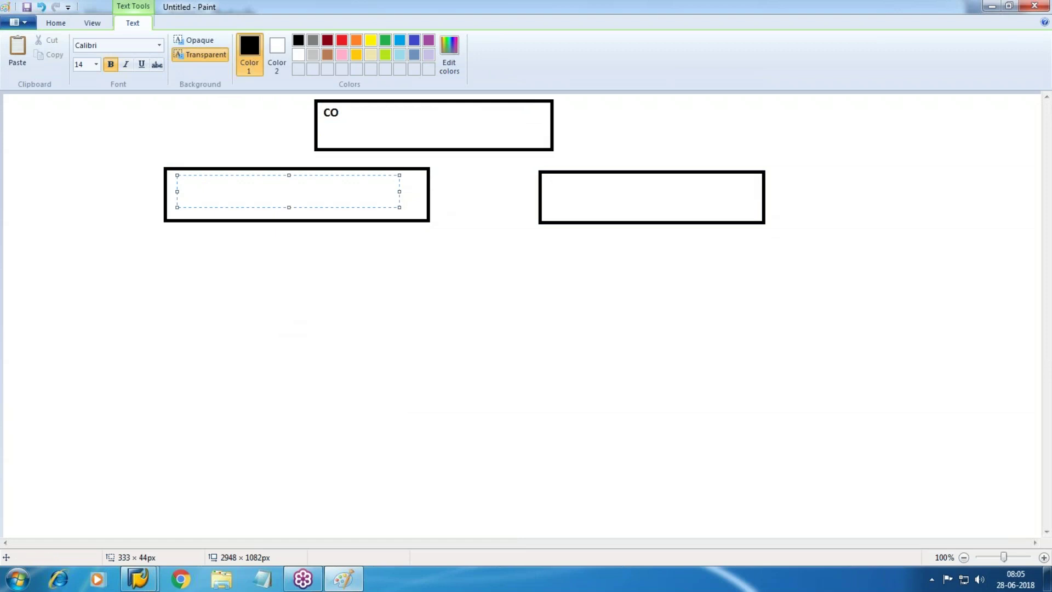
pyautogui.write('Product Costing')
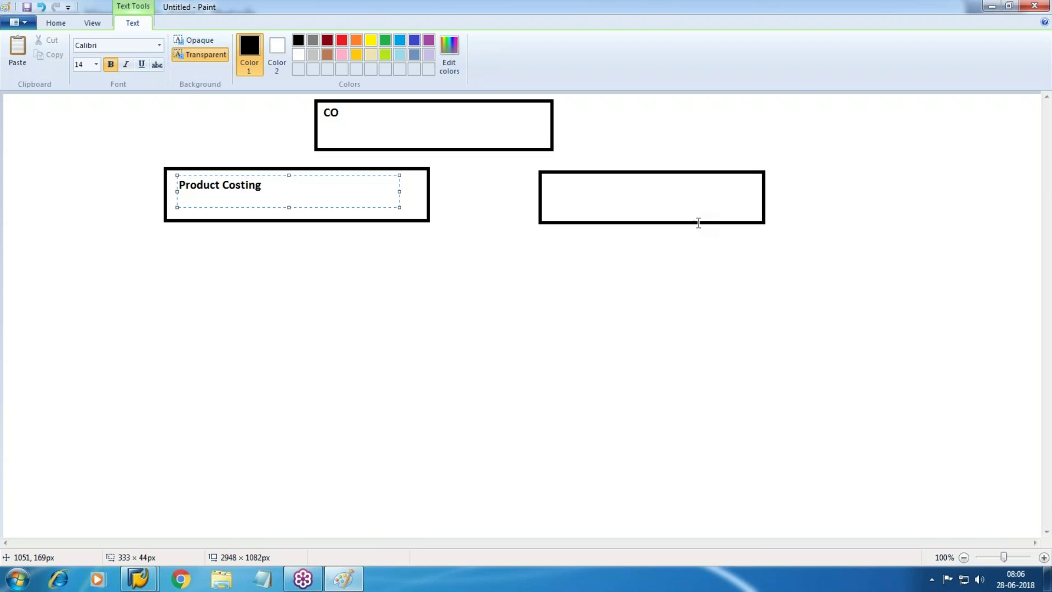
pyautogui.click(614, 221)
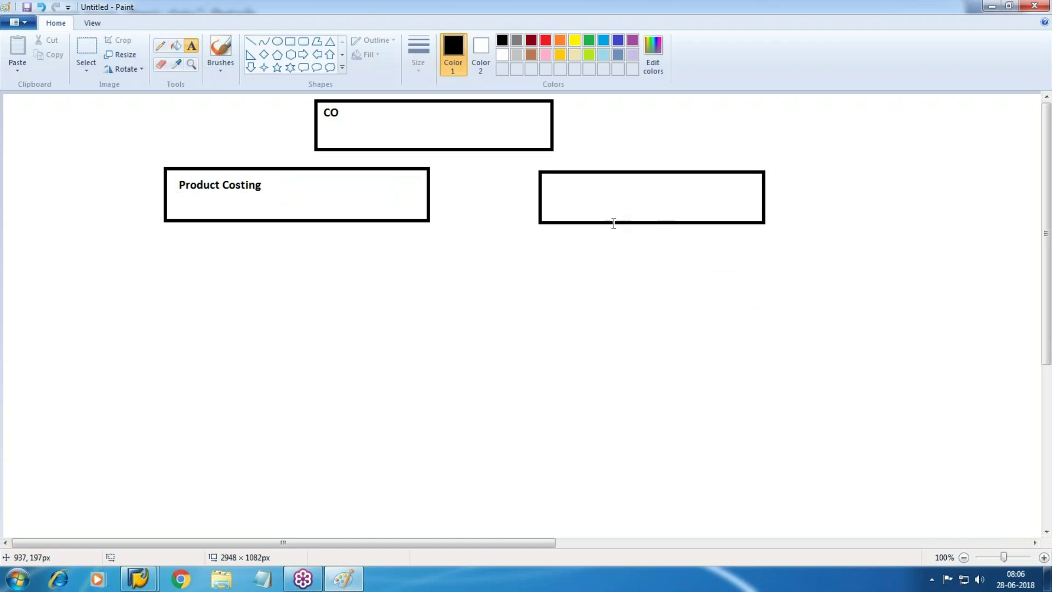
pyautogui.moveTo(565, 180); pyautogui.dragTo(740, 212)
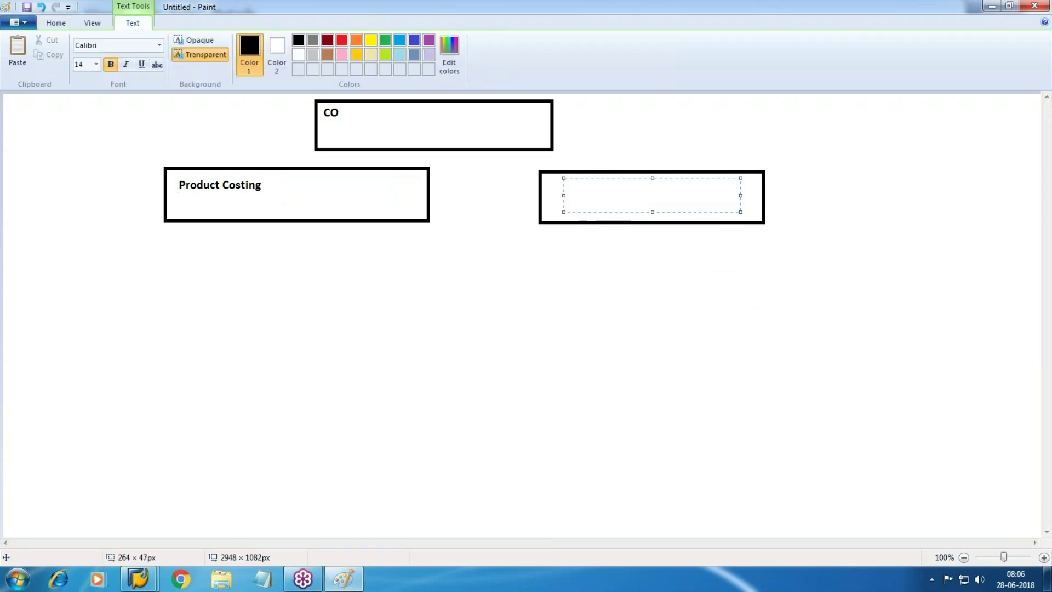
pyautogui.write('COPA')
pyautogui.click(746, 244)
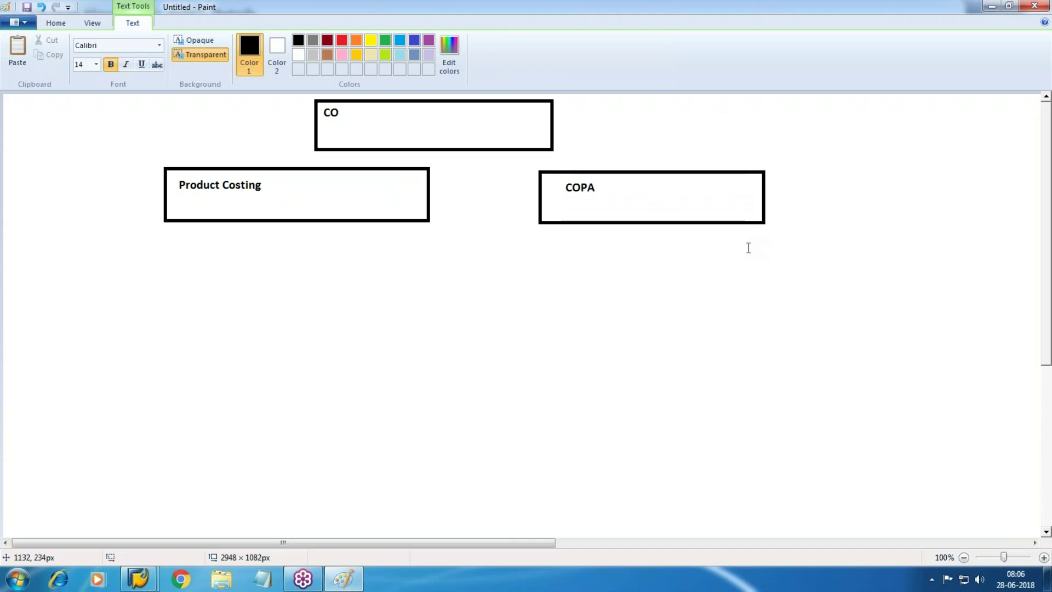
# Draw a small rectangle between the Product Costing and COPA boxes and place an empty text frame over it.
pyautogui.click(290, 41)
pyautogui.moveTo(450, 167); pyautogui.dragTo(528, 210)
pyautogui.click(191, 46)
pyautogui.moveTo(456, 177); pyautogui.dragTo(576, 188)
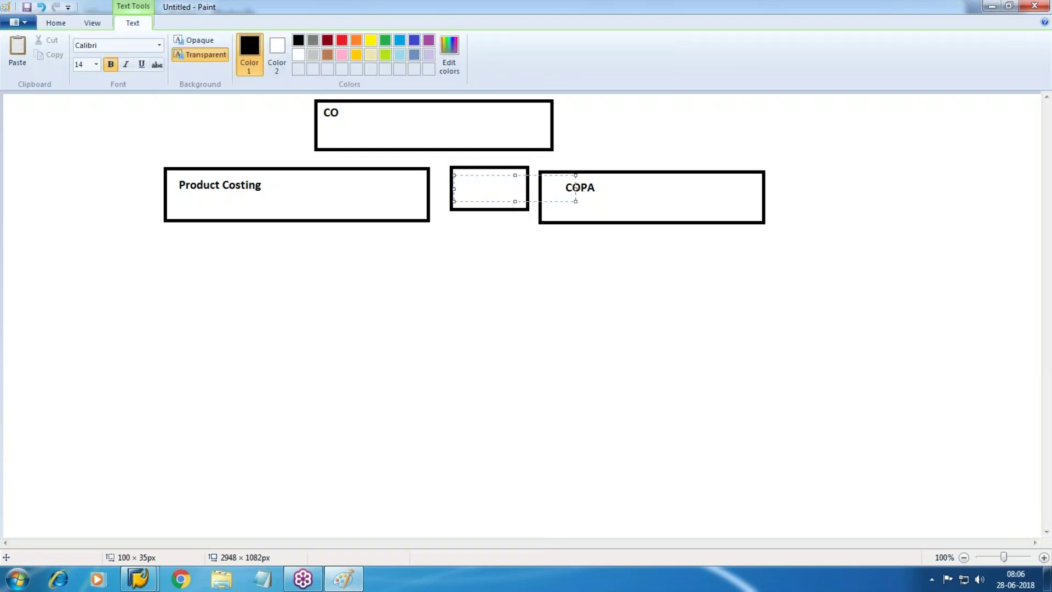
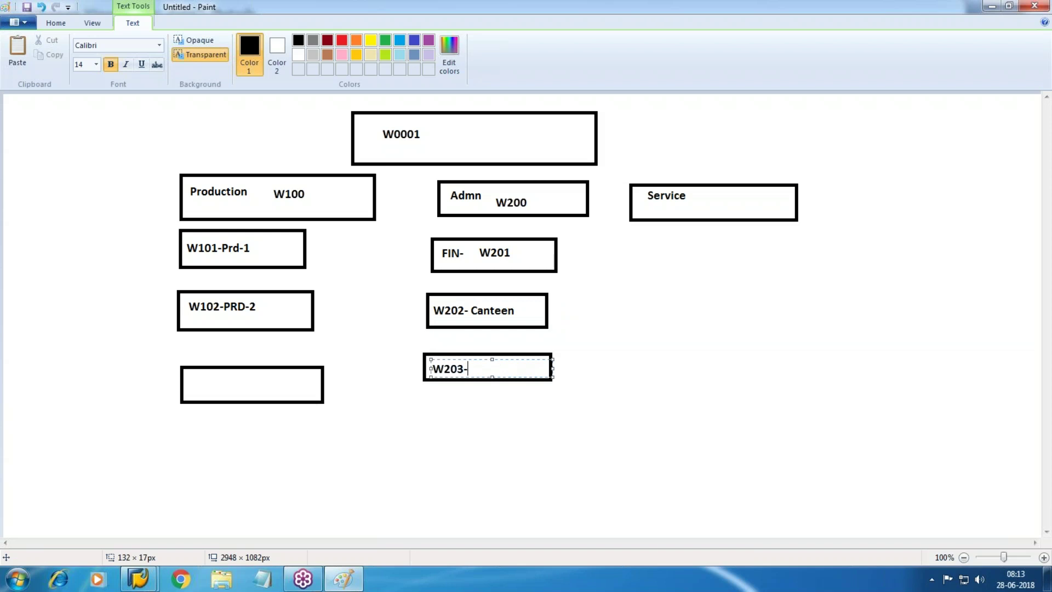
# Complete the W203 label as "W203-Marketing Dept" and draw three stacked rectangles below the Service box.
pyautogui.write('Dept')
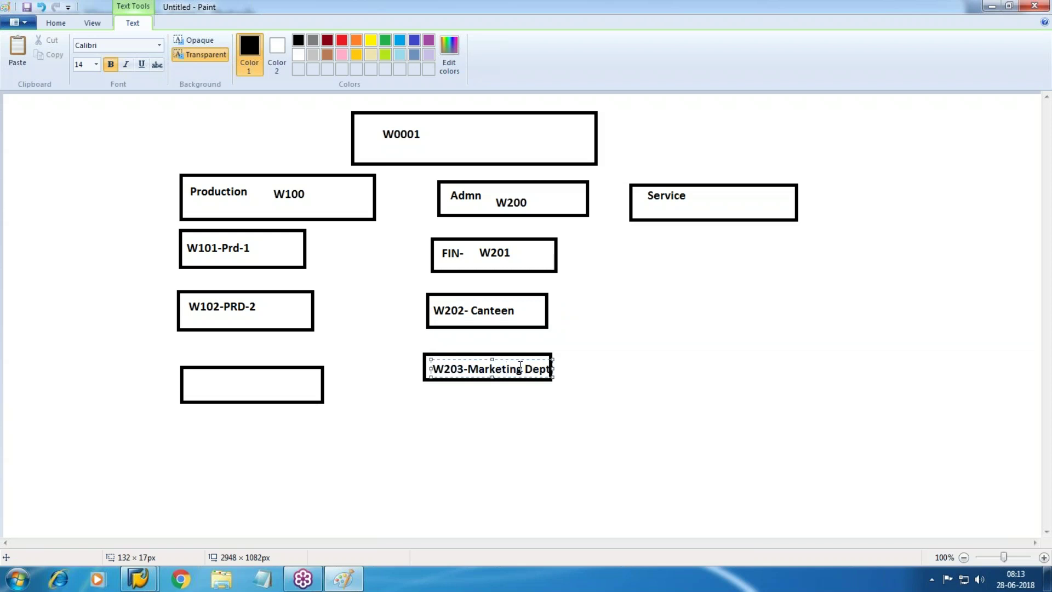
pyautogui.click(676, 357)
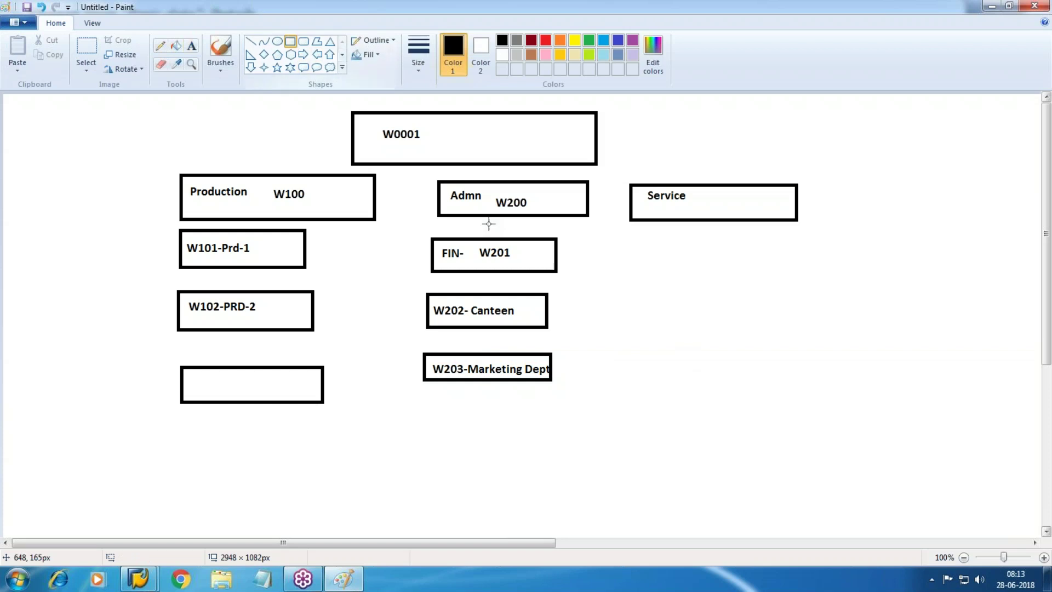
pyautogui.moveTo(633, 242); pyautogui.dragTo(741, 278)
pyautogui.moveTo(632, 303)
pyautogui.mouseDown()
pyautogui.moveTo(747, 322)
pyautogui.moveTo(748, 337)
pyautogui.mouseUp()
pyautogui.moveTo(636, 364)
pyautogui.mouseDown()
pyautogui.moveTo(735, 404)
pyautogui.moveTo(757, 401)
pyautogui.mouseUp()
# Add the code W300 to the Service box and label the first two boxes below it W301 and W302.
pyautogui.click(191, 46)
pyautogui.moveTo(700, 198); pyautogui.dragTo(774, 220)
pyautogui.write('W300')
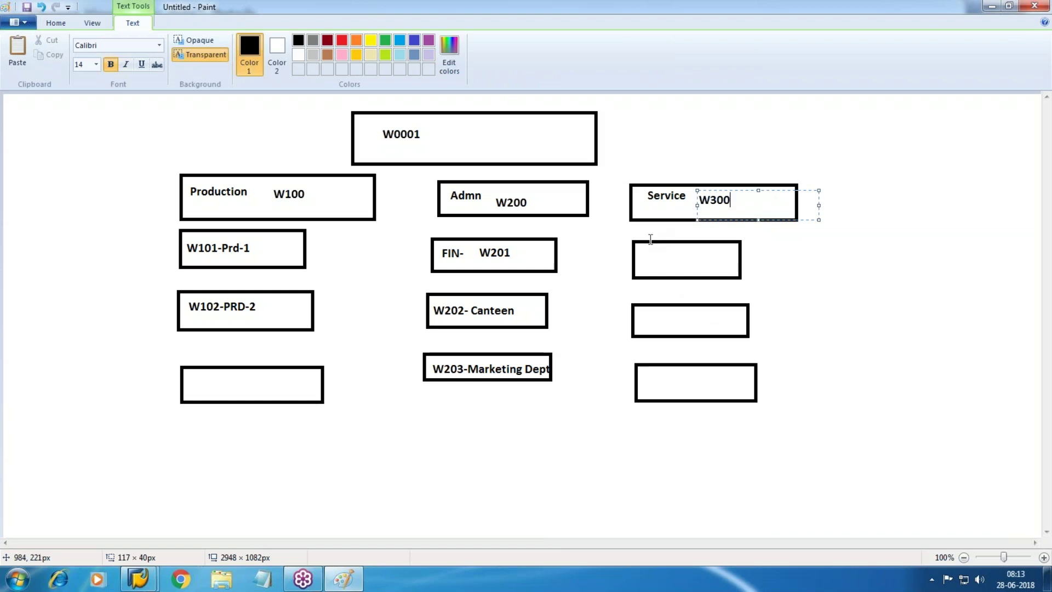
pyautogui.moveTo(647, 240); pyautogui.dragTo(768, 276)
pyautogui.write('W301')
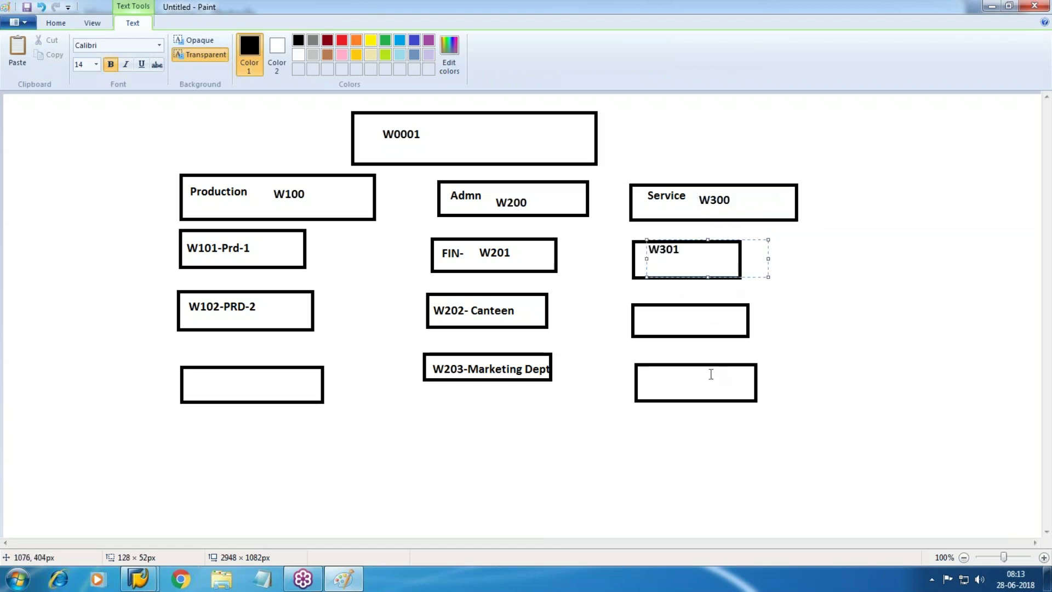
pyautogui.moveTo(641, 311); pyautogui.dragTo(760, 328)
pyautogui.write('W302')
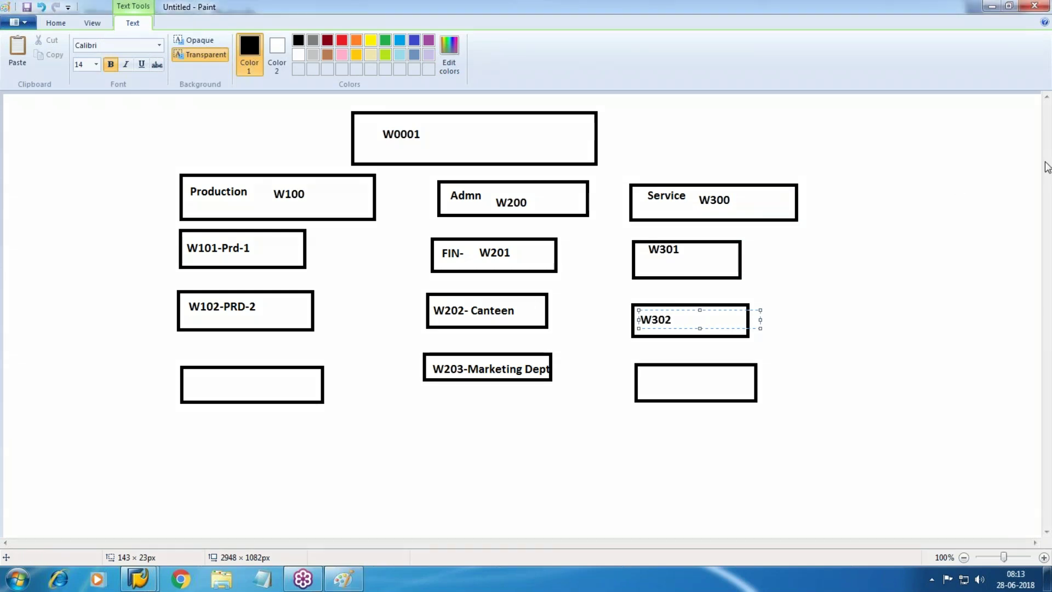
# With the red annotation pen, circle the W101 and W102 boxes and circle the Admn and Service groups together.
pyautogui.click(844, 291)
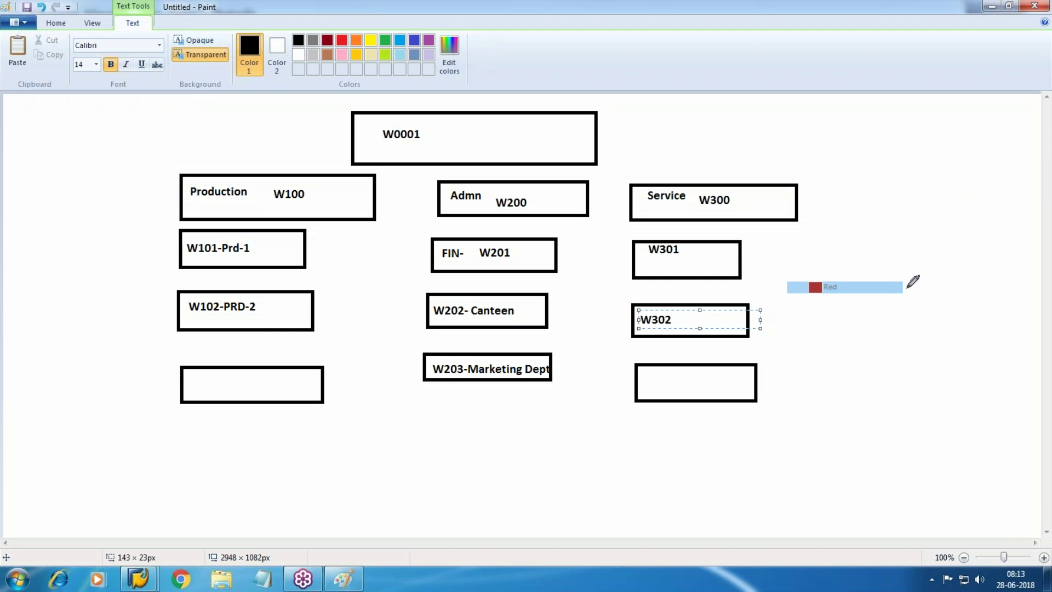
pyautogui.moveTo(337, 332)
pyautogui.mouseDown()
pyautogui.moveTo(184, 323)
pyautogui.moveTo(323, 226)
pyautogui.moveTo(293, 344)
pyautogui.mouseUp()
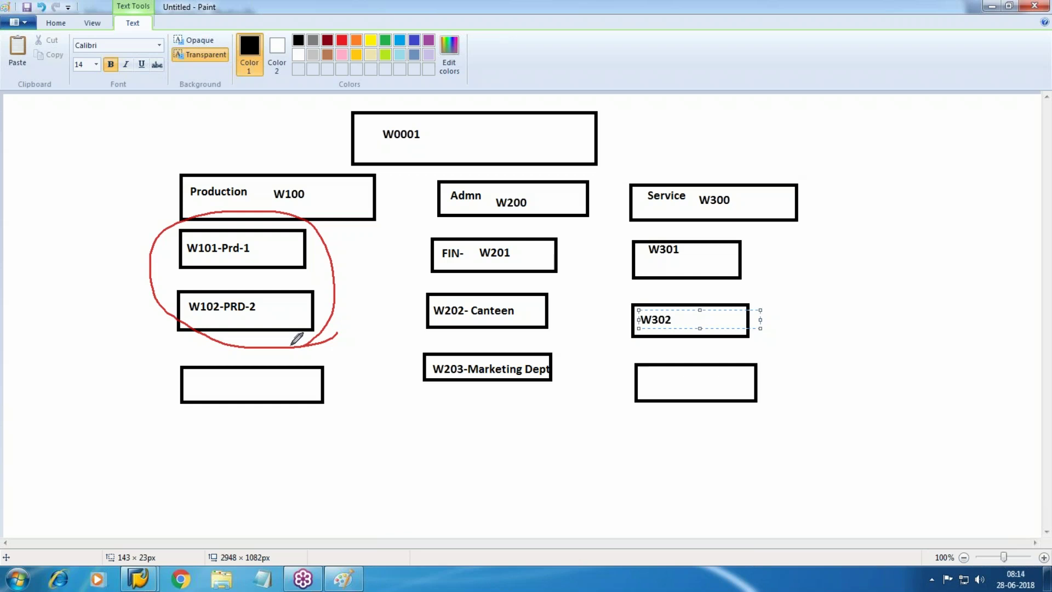
pyautogui.moveTo(643, 408)
pyautogui.mouseDown()
pyautogui.moveTo(442, 406)
pyautogui.moveTo(592, 178)
pyautogui.mouseUp()
pyautogui.moveTo(670, 176)
pyautogui.mouseDown()
pyautogui.moveTo(608, 392)
pyautogui.moveTo(594, 403)
pyautogui.mouseUp()
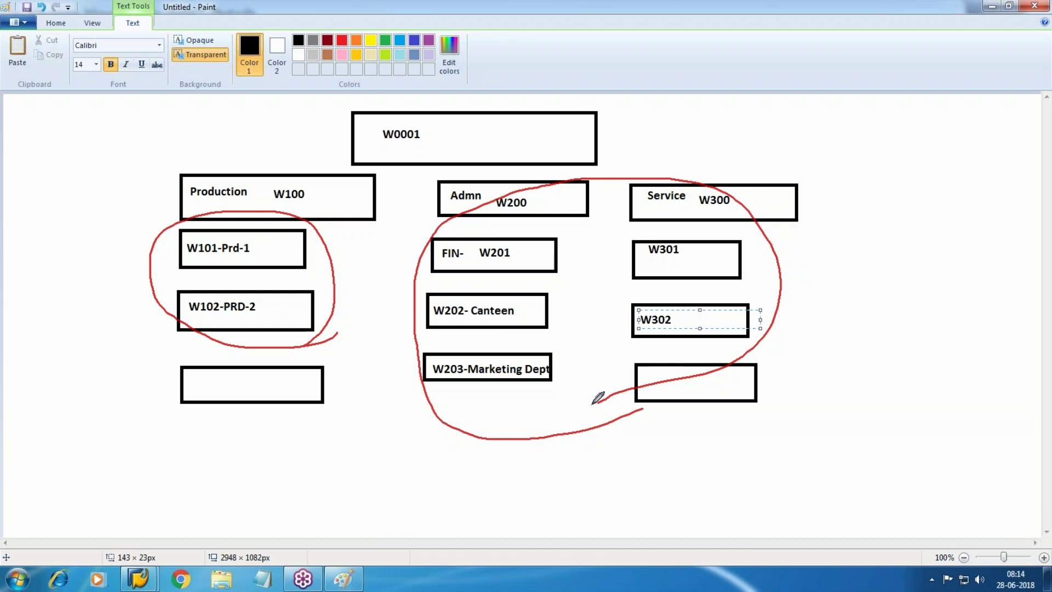
# Draw red arrows from the Admn and Service groups to Production, add strokes beside their boxes, and erase all annotations.
pyautogui.moveTo(490, 222)
pyautogui.mouseDown()
pyautogui.moveTo(320, 224)
pyautogui.moveTo(371, 239)
pyautogui.mouseUp()
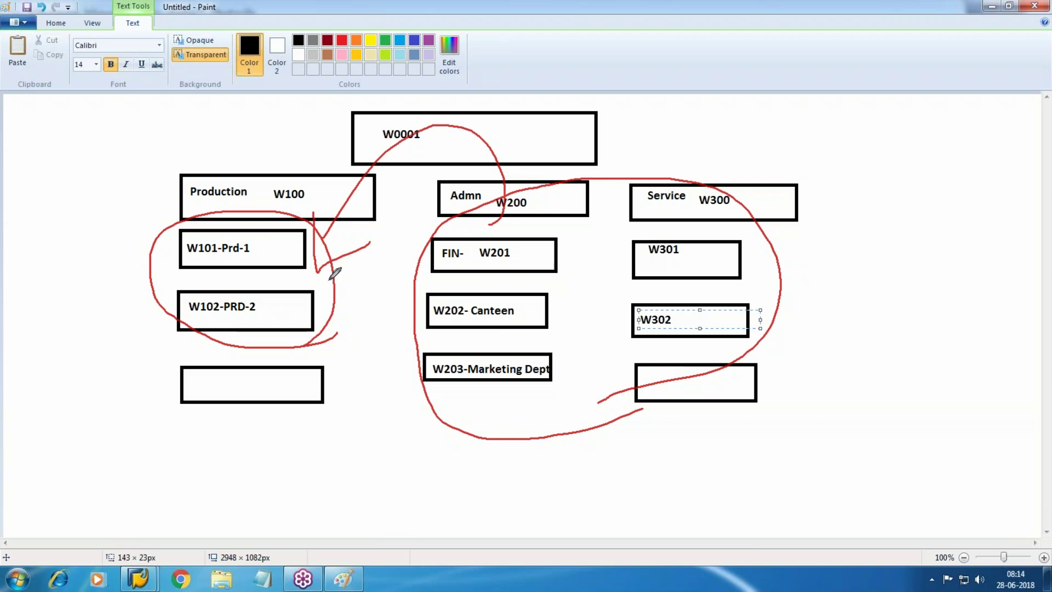
pyautogui.moveTo(636, 253)
pyautogui.mouseDown()
pyautogui.moveTo(445, 111)
pyautogui.moveTo(290, 193)
pyautogui.moveTo(286, 211)
pyautogui.moveTo(317, 200)
pyautogui.mouseUp()
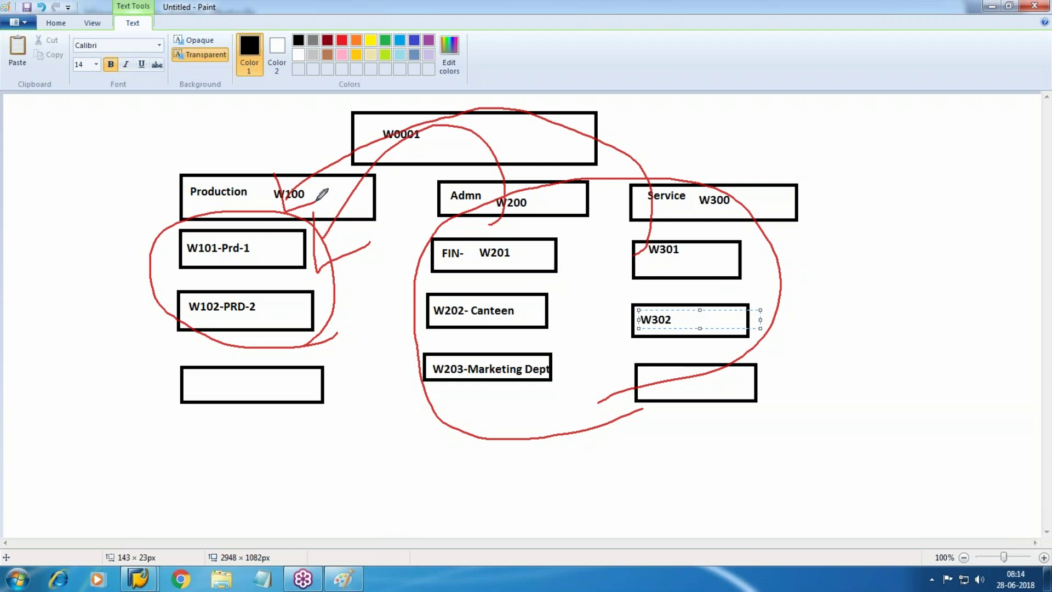
pyautogui.moveTo(435, 300); pyautogui.dragTo(486, 266)
pyautogui.moveTo(567, 325); pyautogui.dragTo(613, 298)
pyautogui.moveTo(688, 309); pyautogui.dragTo(712, 280)
pyautogui.moveTo(719, 323); pyautogui.dragTo(762, 297)
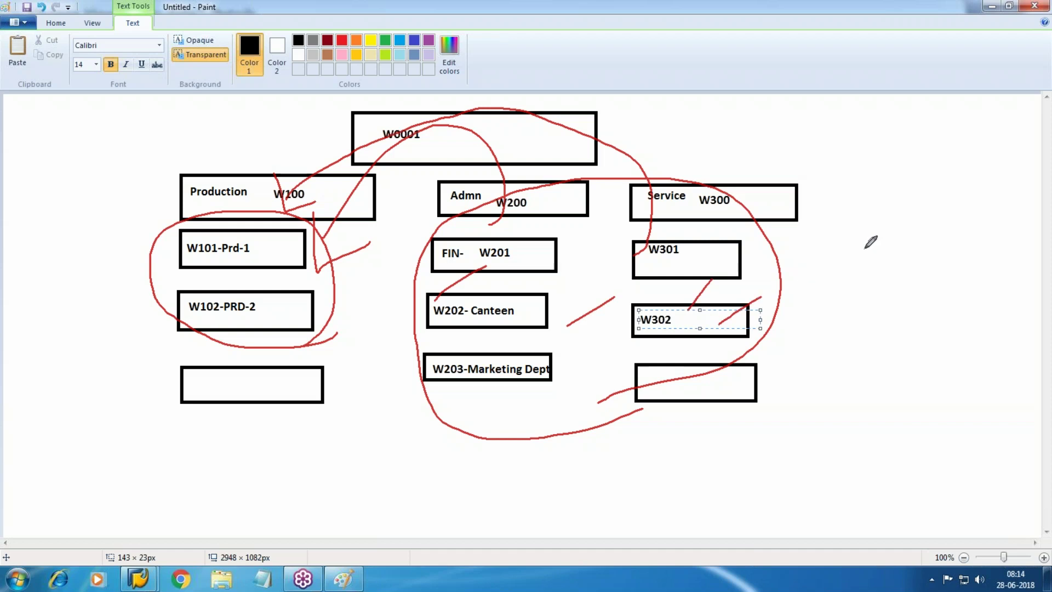
pyautogui.moveTo(578, 220); pyautogui.dragTo(489, 262)
pyautogui.press('e')
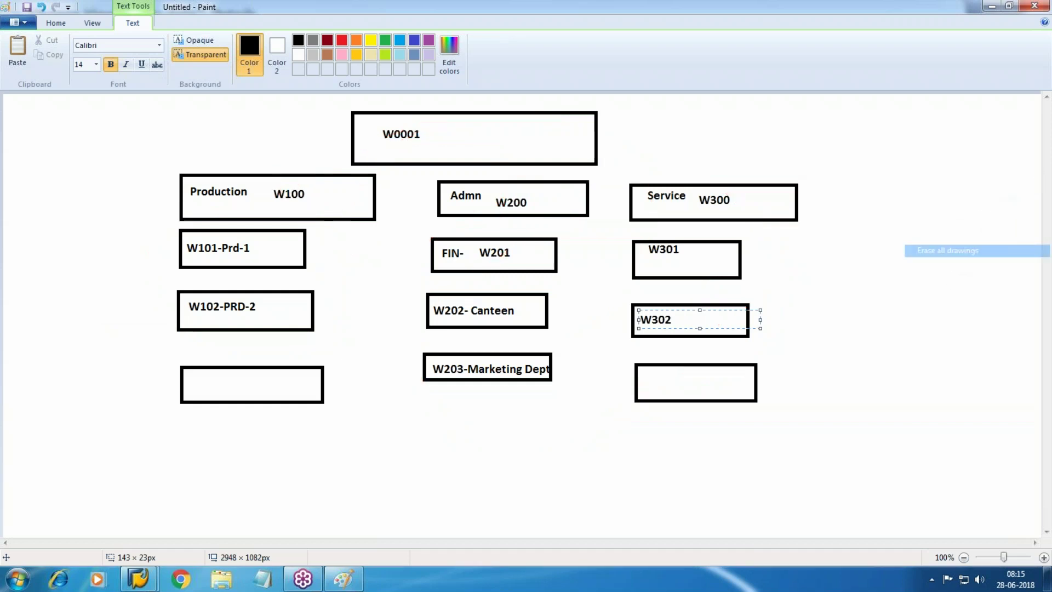
# Circle the Admn and Service columns in red, draw a curved arrow from them to Production, and clear the annotations.
pyautogui.moveTo(772, 411)
pyautogui.mouseDown()
pyautogui.moveTo(317, 281)
pyautogui.moveTo(511, 122)
pyautogui.mouseUp()
pyautogui.moveTo(579, 119)
pyautogui.mouseDown()
pyautogui.moveTo(776, 363)
pyautogui.moveTo(648, 438)
pyautogui.mouseUp()
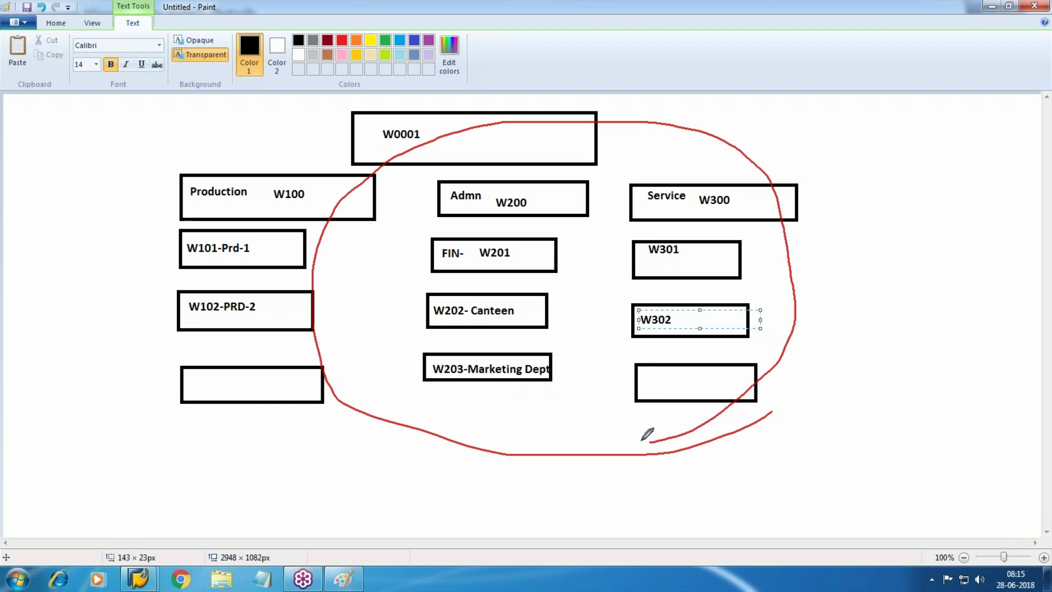
pyautogui.moveTo(569, 396)
pyautogui.mouseDown()
pyautogui.moveTo(562, 433)
pyautogui.moveTo(539, 393)
pyautogui.mouseUp()
pyautogui.moveTo(597, 216)
pyautogui.mouseDown()
pyautogui.moveTo(268, 104)
pyautogui.moveTo(255, 130)
pyautogui.moveTo(289, 122)
pyautogui.mouseUp()
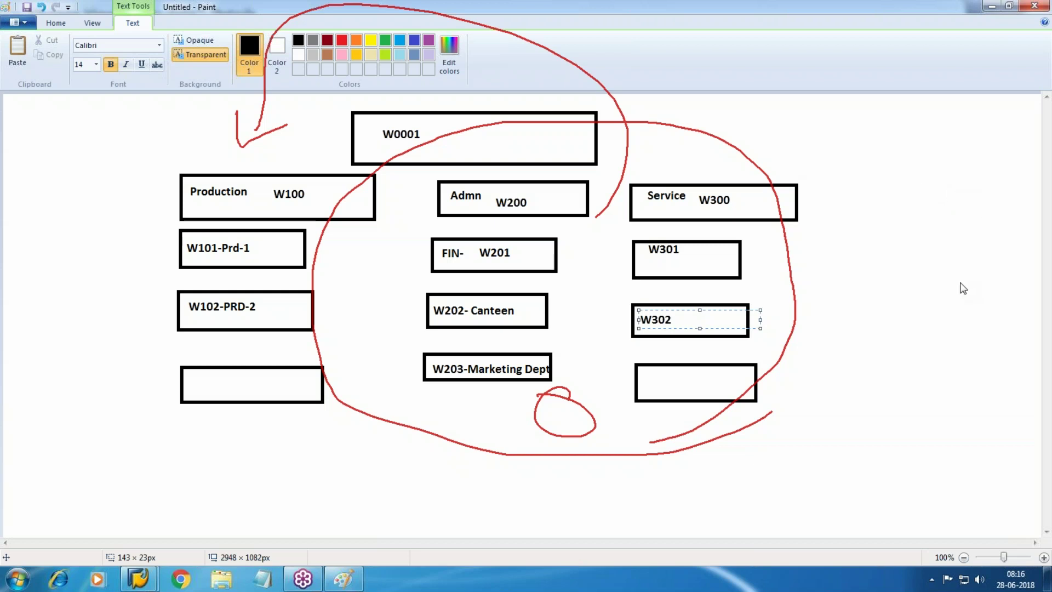
pyautogui.press('Escape')
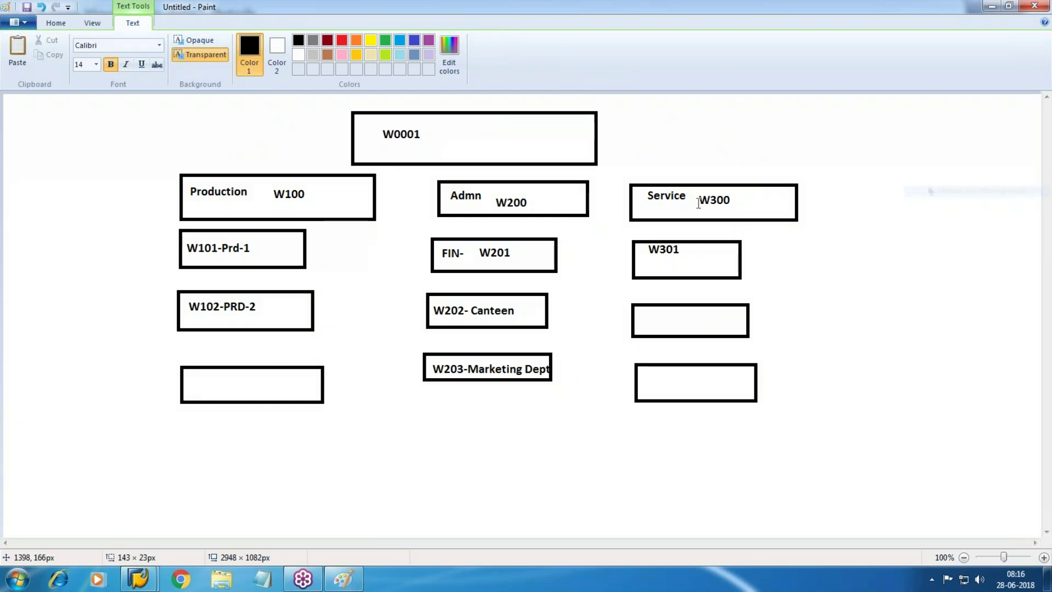
# Open a blank workbook in Microsoft Office Excel 2007 and switch back to Paint.
pyautogui.click(8, 585)
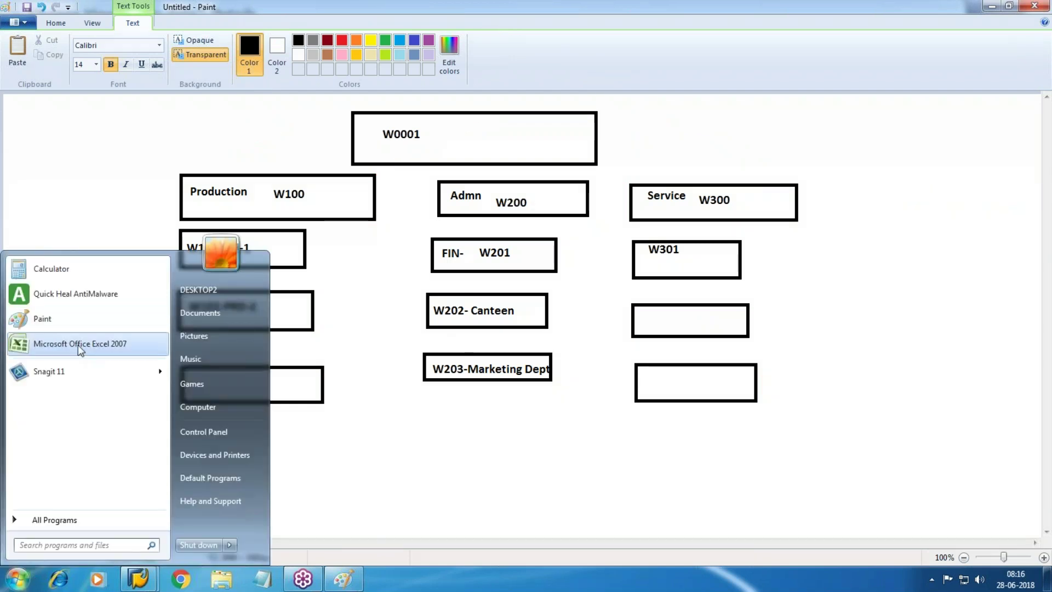
pyautogui.click(460, 370)
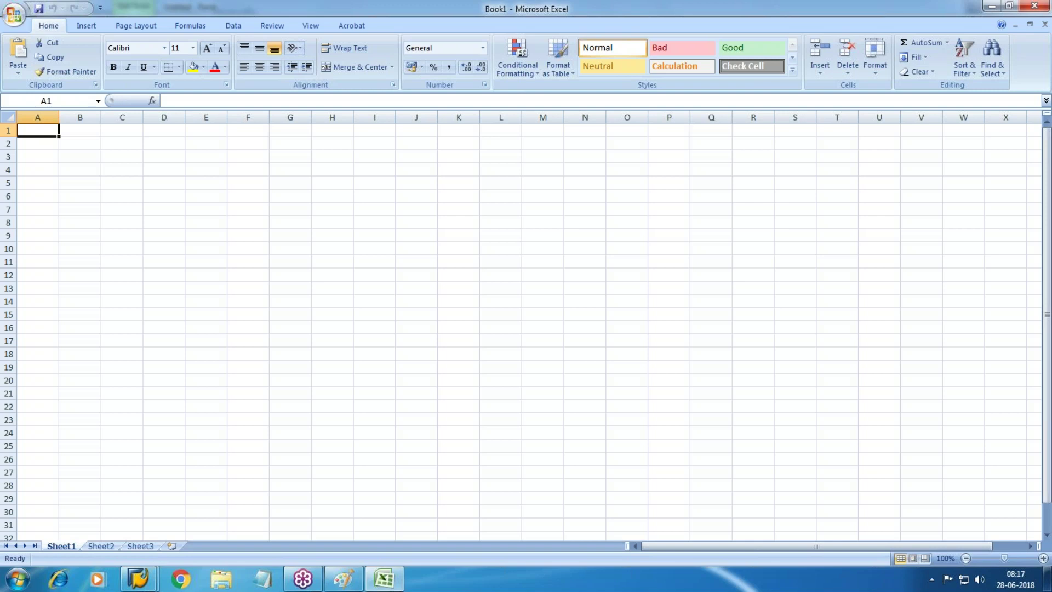
pyautogui.click(344, 580)
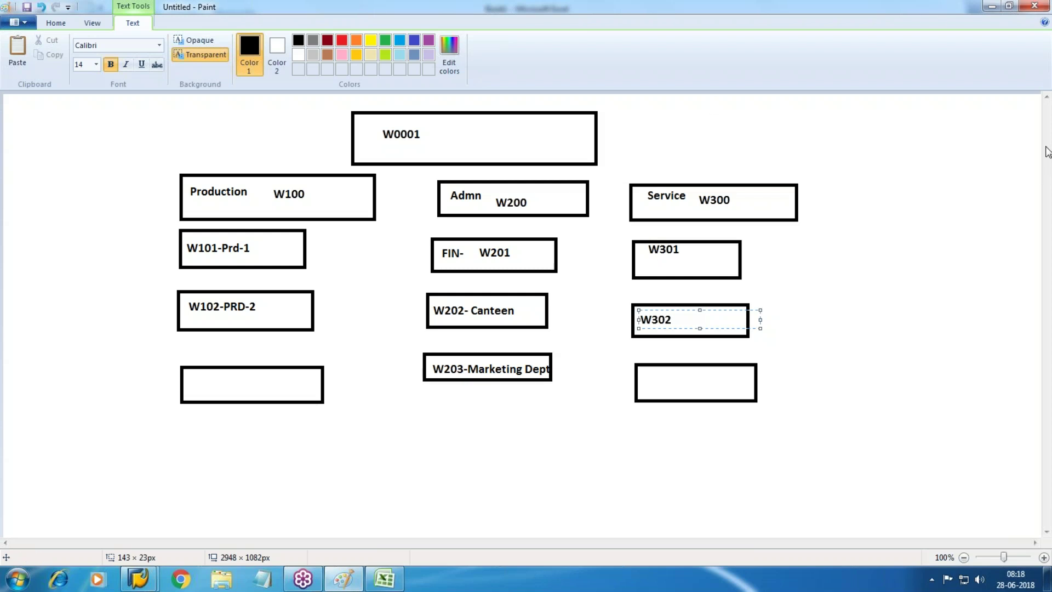
# Circle all the lower-level boxes under Production, Admn and Service in red and clear the annotation.
pyautogui.hotkey('ctrl', '2')
pyautogui.moveTo(650, 398)
pyautogui.mouseDown()
pyautogui.moveTo(131, 340)
pyautogui.moveTo(156, 244)
pyautogui.moveTo(729, 252)
pyautogui.moveTo(630, 392)
pyautogui.mouseUp()
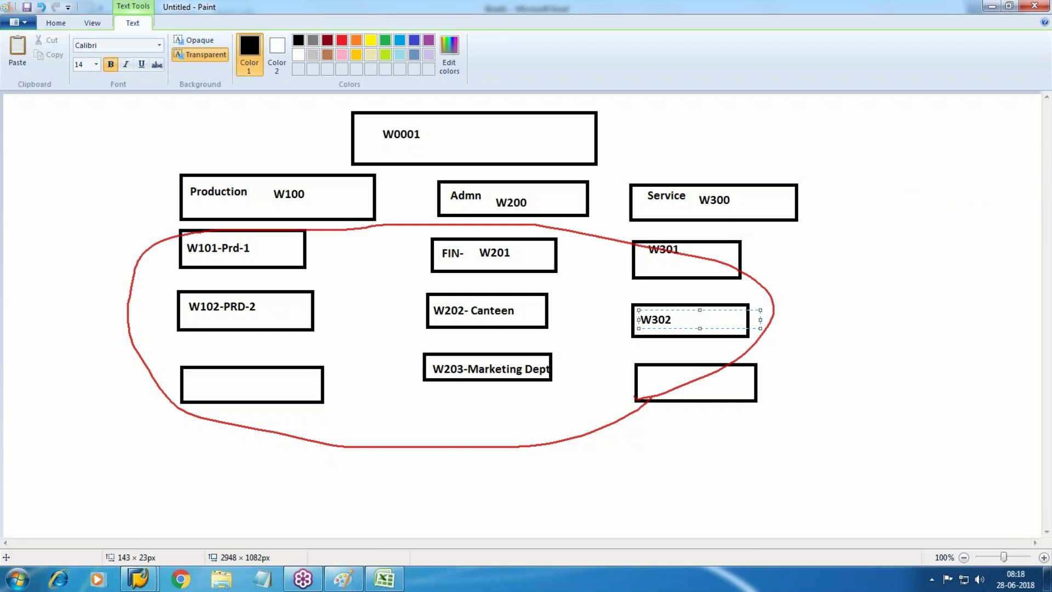
pyautogui.press('Escape')
# Switch to the SAP controlling area window and open the SAP Customizing Implementation Guide through transaction SPRO.
pyautogui.moveTo(140, 586)
pyautogui.click(228, 518)
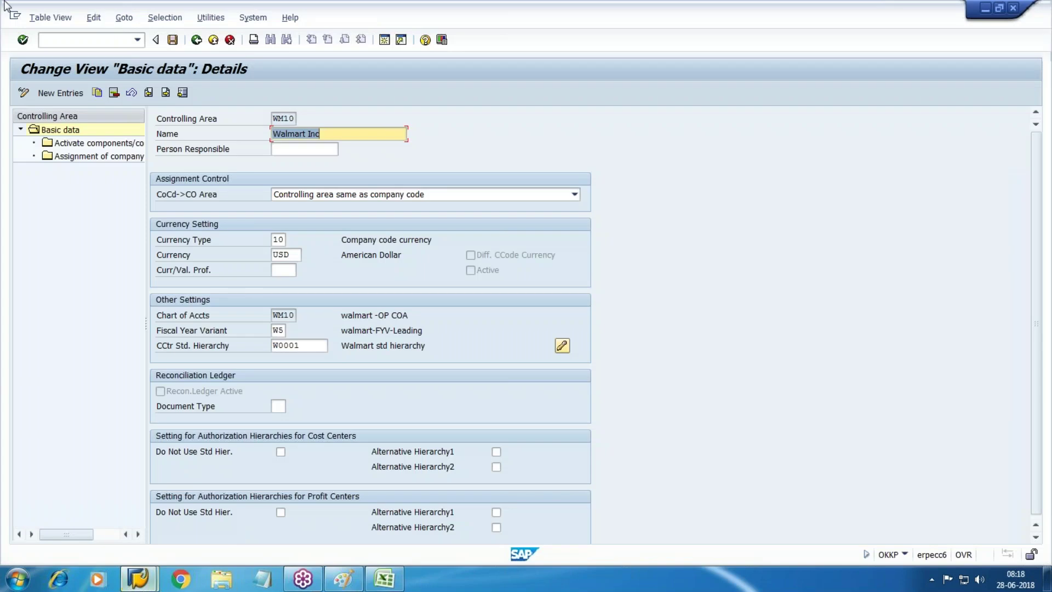
pyautogui.click(68, 45)
pyautogui.write('/NSPR')
pyautogui.press('Return')
pyautogui.click(67, 94)
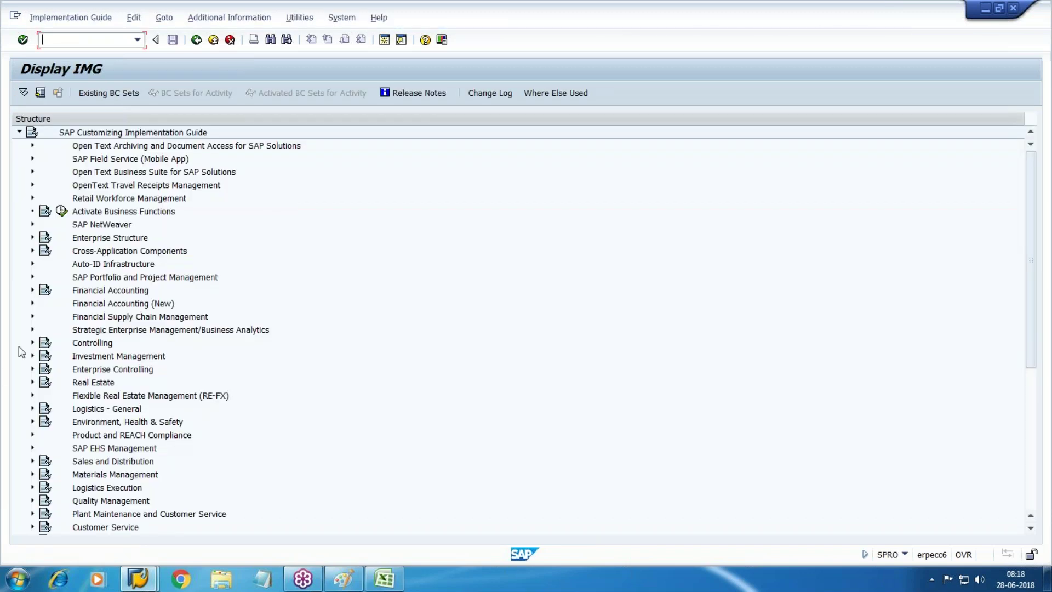
# Expand Controlling, General Controlling and Organization in the guide and open Maintain Number Ranges for Controlling Documents.
pyautogui.click(33, 343)
pyautogui.scroll(-2, 46, 312)
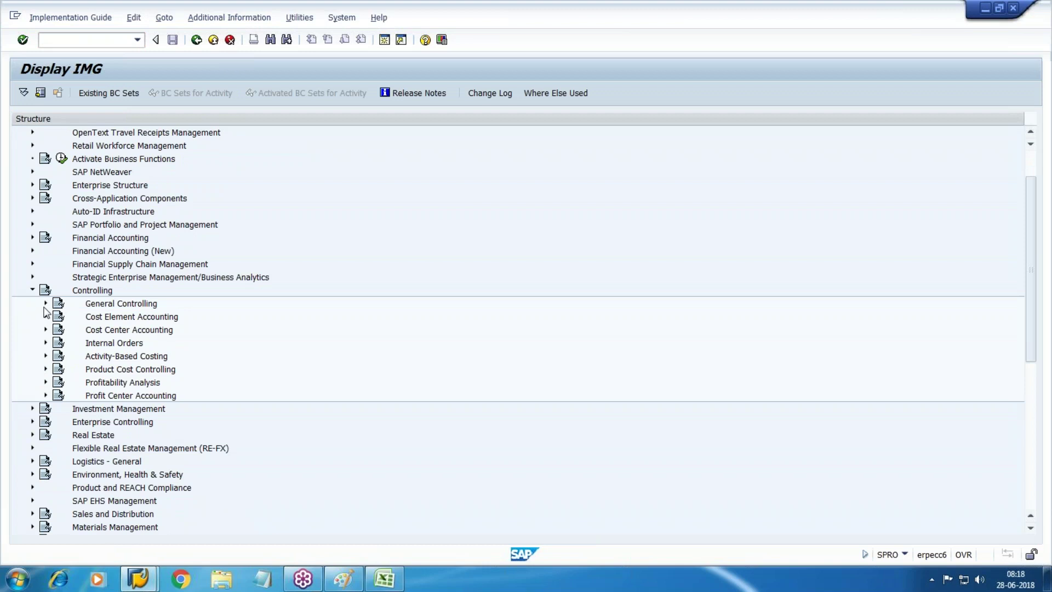
pyautogui.click(46, 303)
pyautogui.scroll(-2, 47, 313)
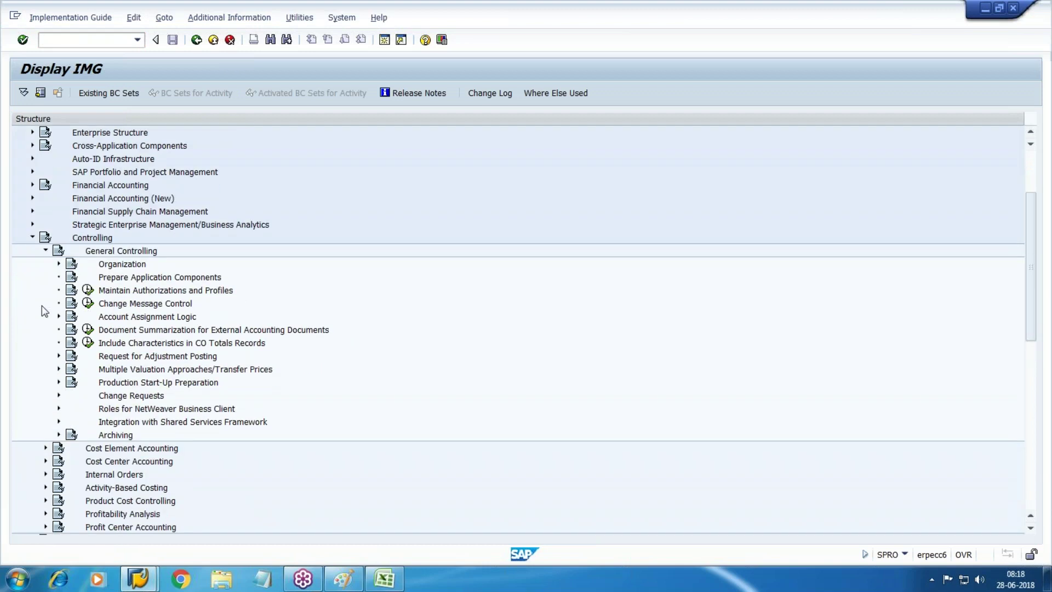
pyautogui.click(58, 264)
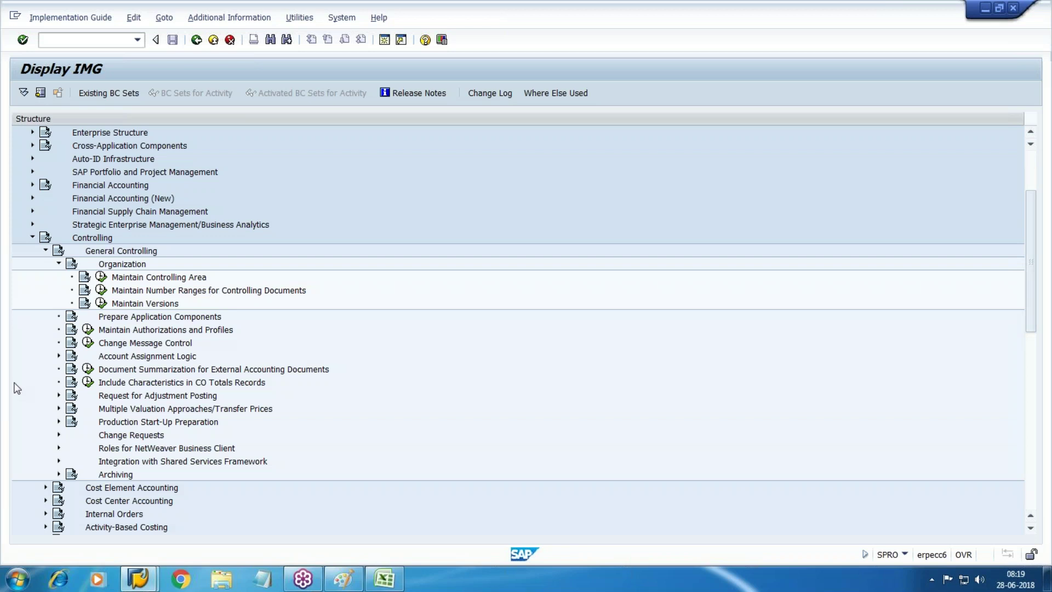
pyautogui.click(101, 291)
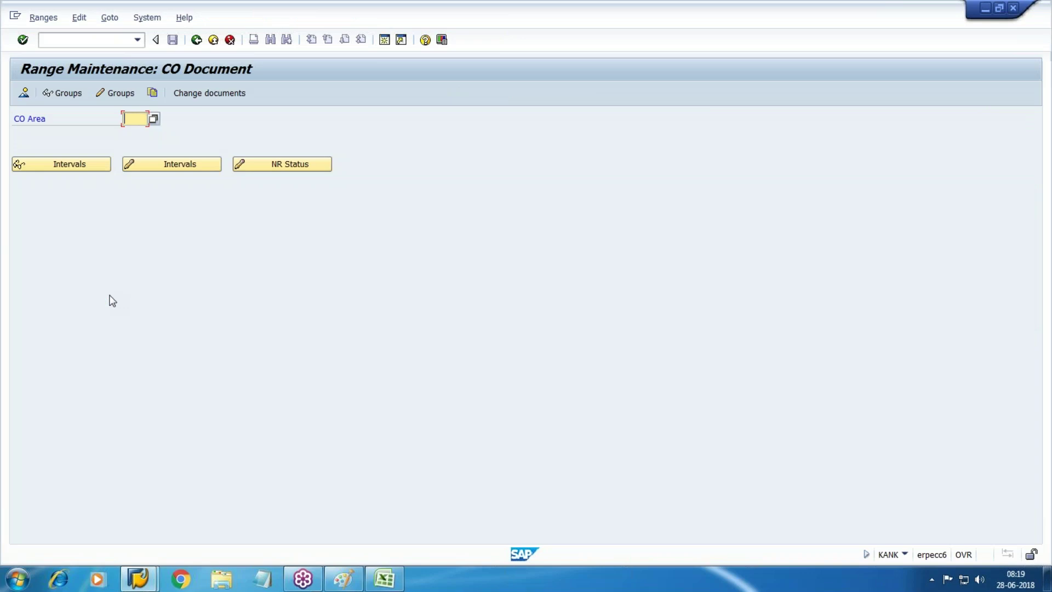
# Enter WM10 as the CO area and open its number range groups for maintenance.
pyautogui.write('WM')
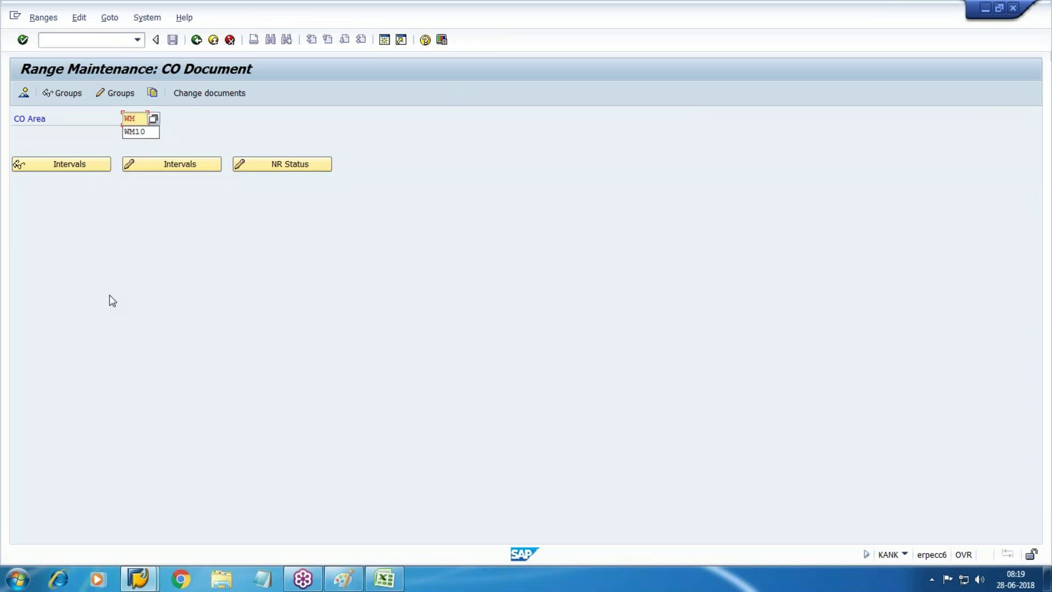
pyautogui.write('10')
pyautogui.click(118, 92)
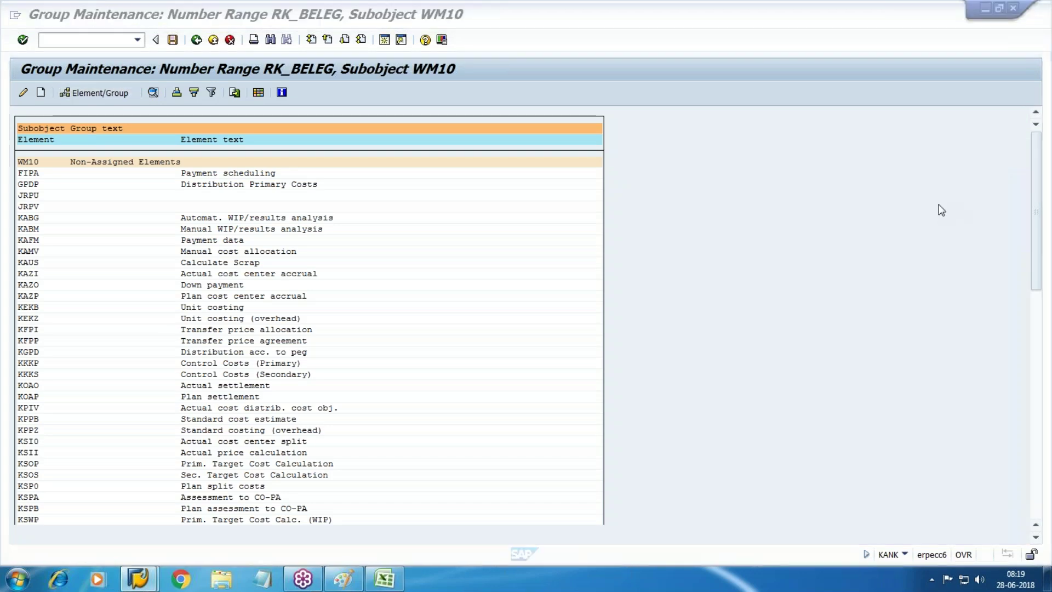
# Circle the list of non-assigned elements in red and draw lines under its heading.
pyautogui.moveTo(23, 138)
pyautogui.mouseDown()
pyautogui.moveTo(23, 472)
pyautogui.moveTo(338, 432)
pyautogui.moveTo(64, 169)
pyautogui.moveTo(36, 204)
pyautogui.moveTo(232, 176)
pyautogui.mouseUp()
pyautogui.moveTo(110, 173); pyautogui.dragTo(319, 173)
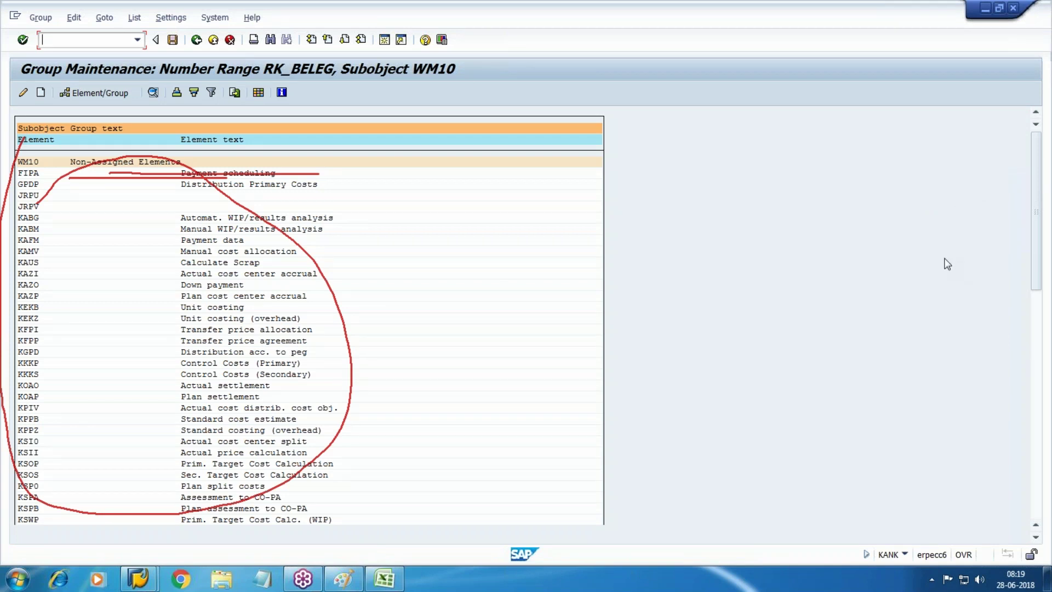
# Clear the red annotations and look through the element list from the non-assigned elements down to the WALMART-CO group.
pyautogui.click(941, 253)
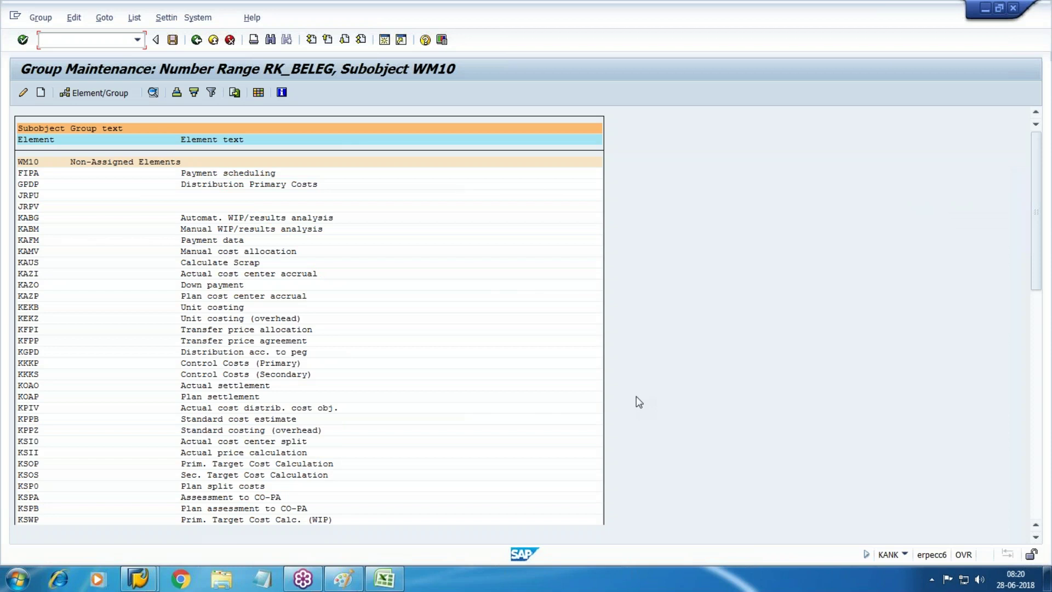
pyautogui.moveTo(1037, 268); pyautogui.dragTo(1018, 497)
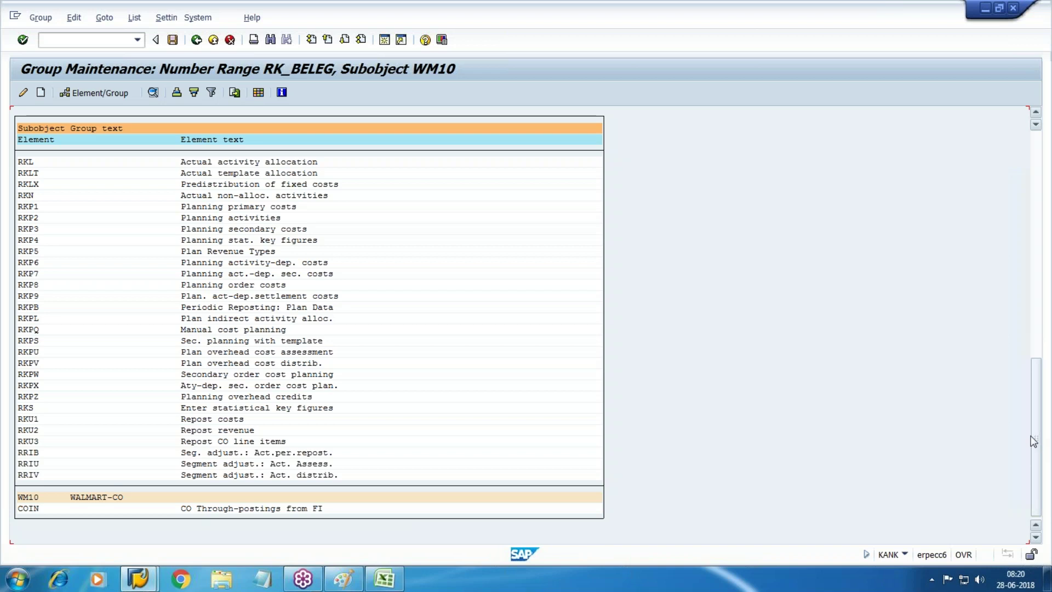
pyautogui.moveTo(1038, 434); pyautogui.dragTo(1035, 206)
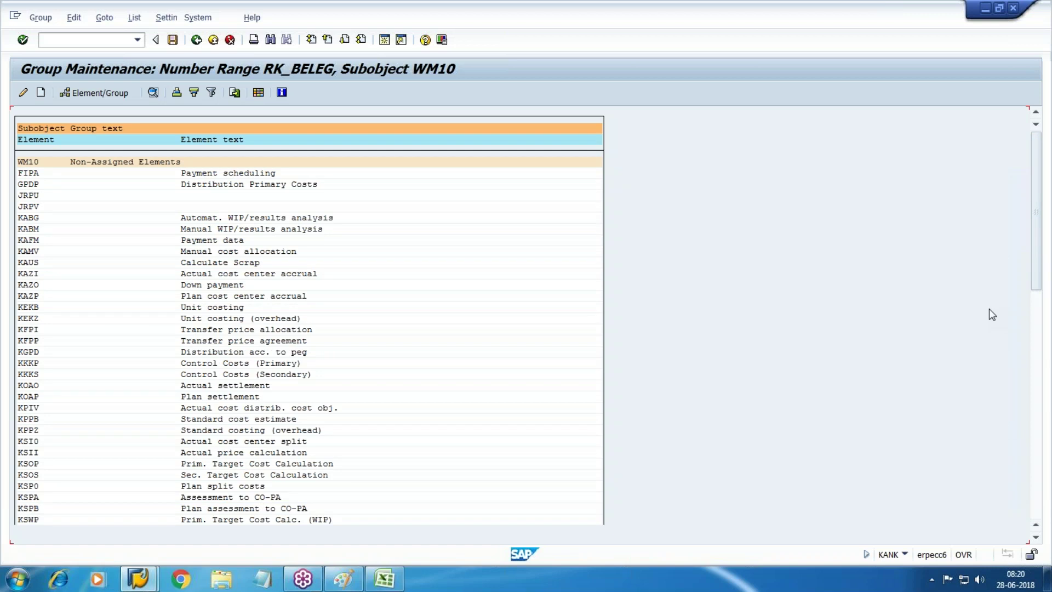
pyautogui.moveTo(1042, 238); pyautogui.dragTo(1043, 436)
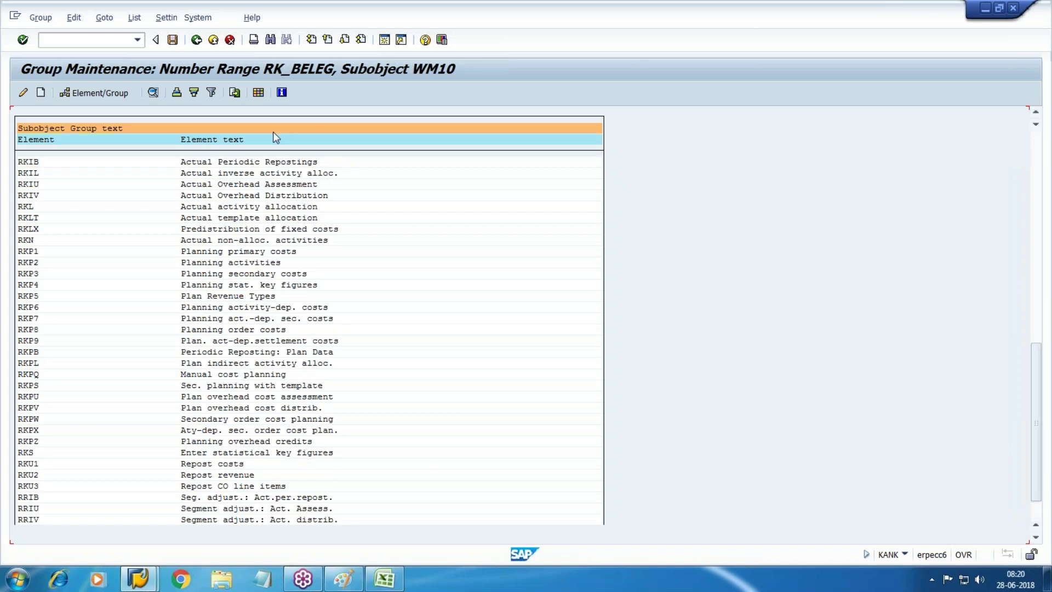
pyautogui.hotkey('ctrl', 'f')
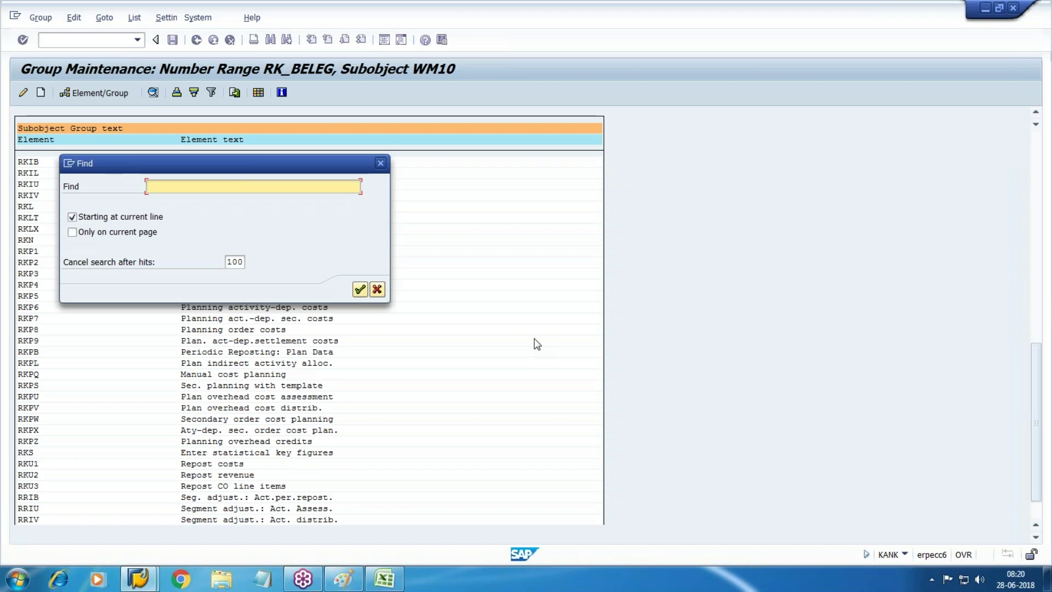
pyautogui.press('Escape')
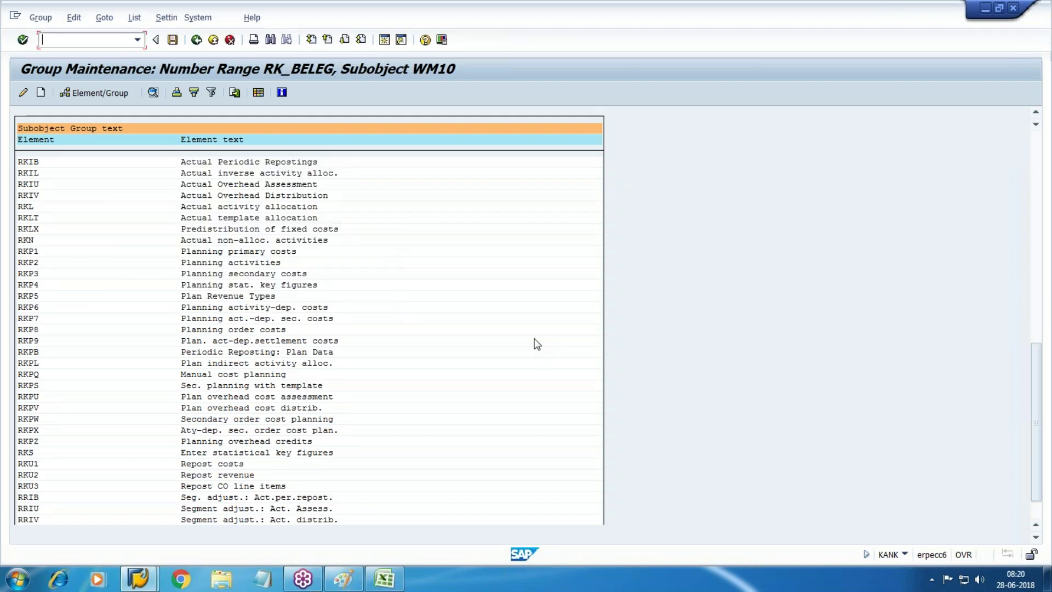
pyautogui.moveTo(1036, 380); pyautogui.dragTo(1035, 450)
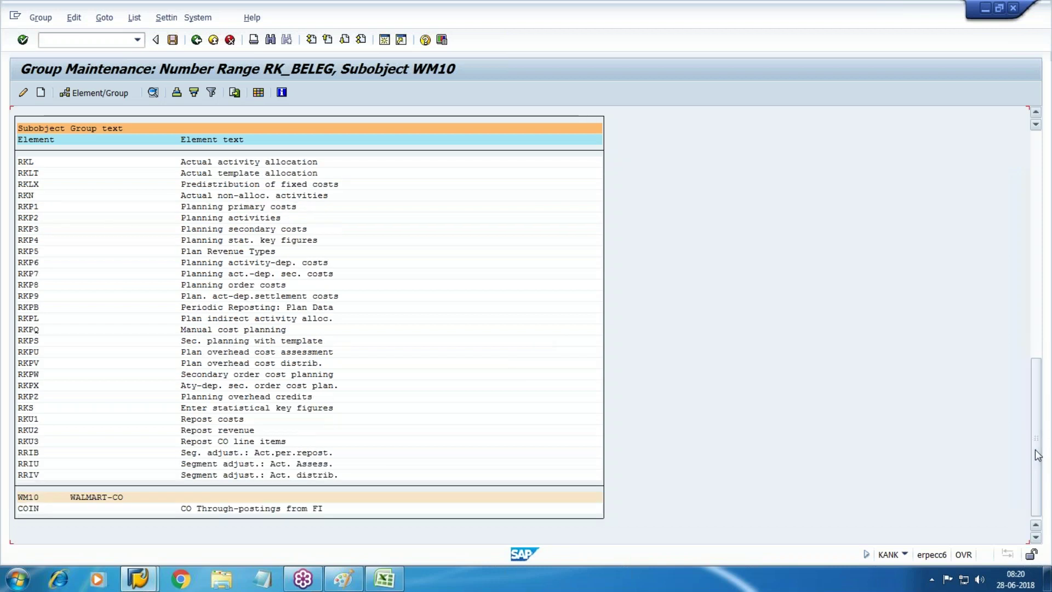
# Assign the non-assigned element RKU1 (Repost costs) to the WALMART-CO number range group.
pyautogui.click(26, 420)
pyautogui.moveTo(152, 421); pyautogui.dragTo(275, 417)
pyautogui.click(275, 417)
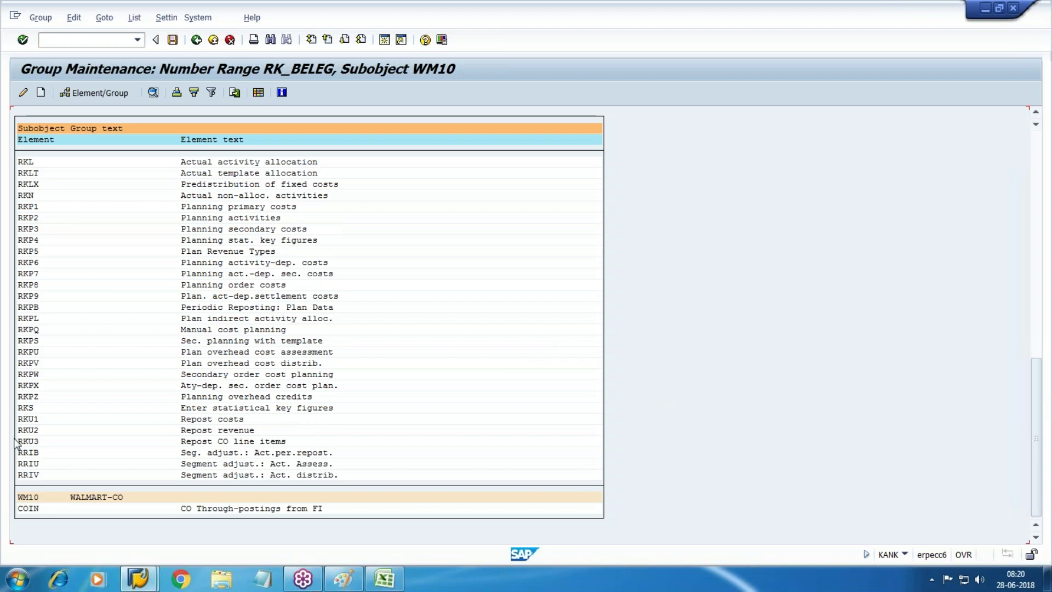
pyautogui.click(21, 442)
pyautogui.click(31, 419)
pyautogui.doubleClick(26, 423)
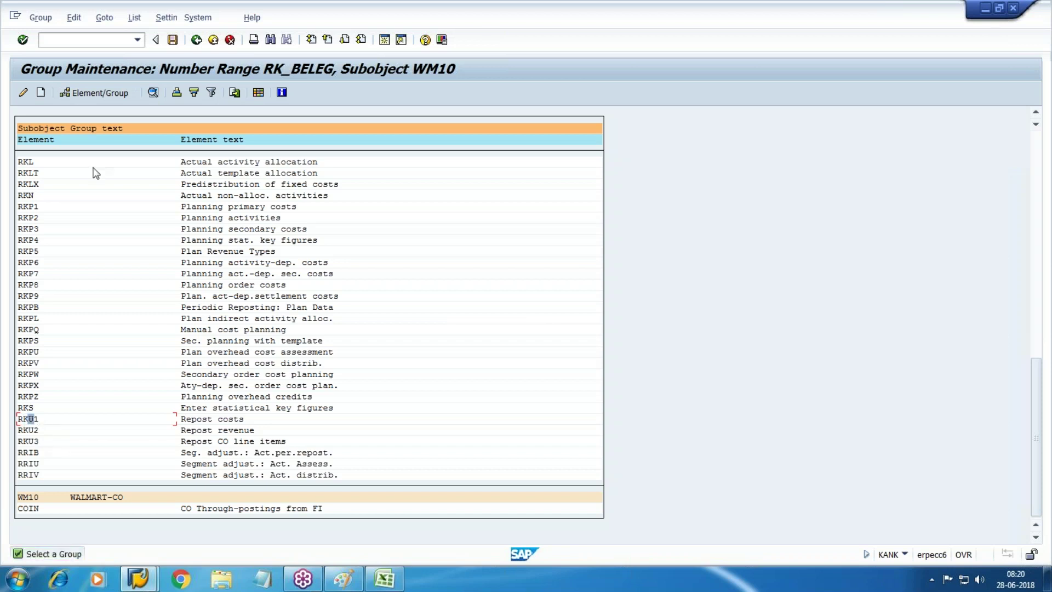
pyautogui.click(21, 422)
pyautogui.click(102, 93)
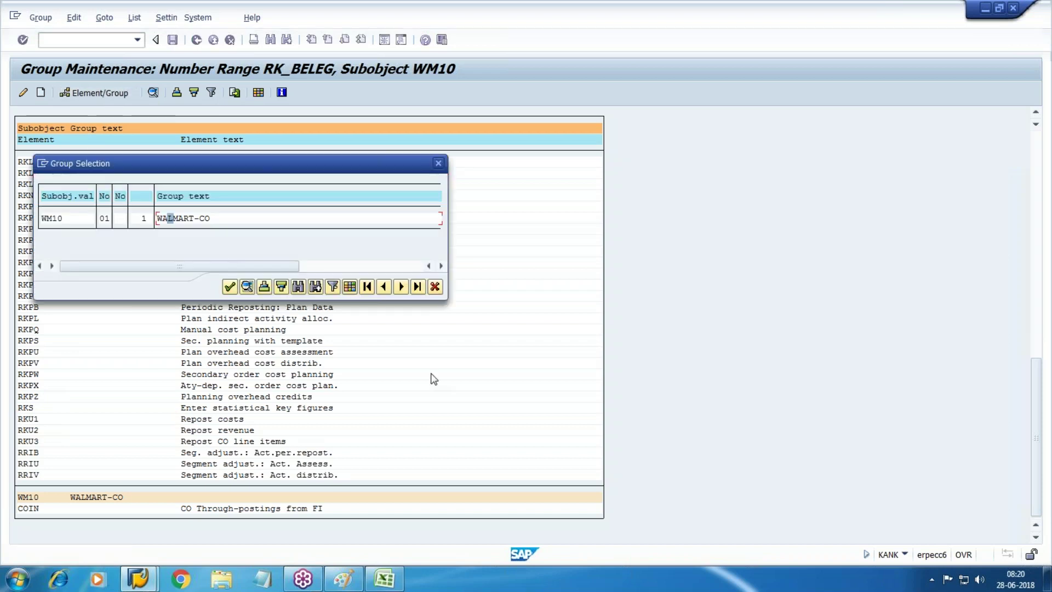
pyautogui.click(229, 286)
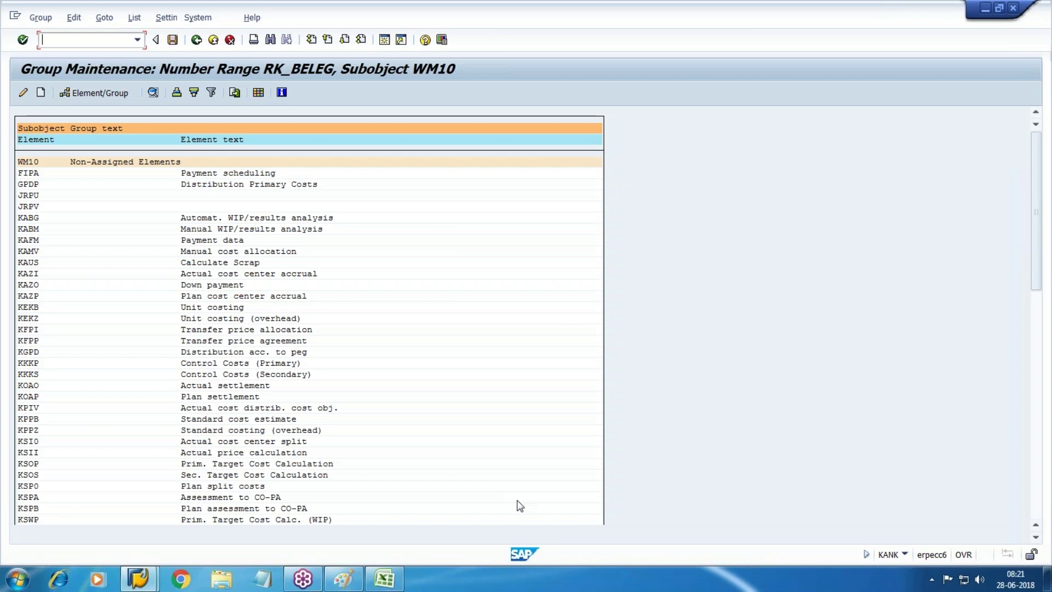
# Assign the element RKU3 (Repost CO line items) to the WALMART-CO group and save the group changes.
pyautogui.moveTo(1036, 249); pyautogui.dragTo(1038, 518)
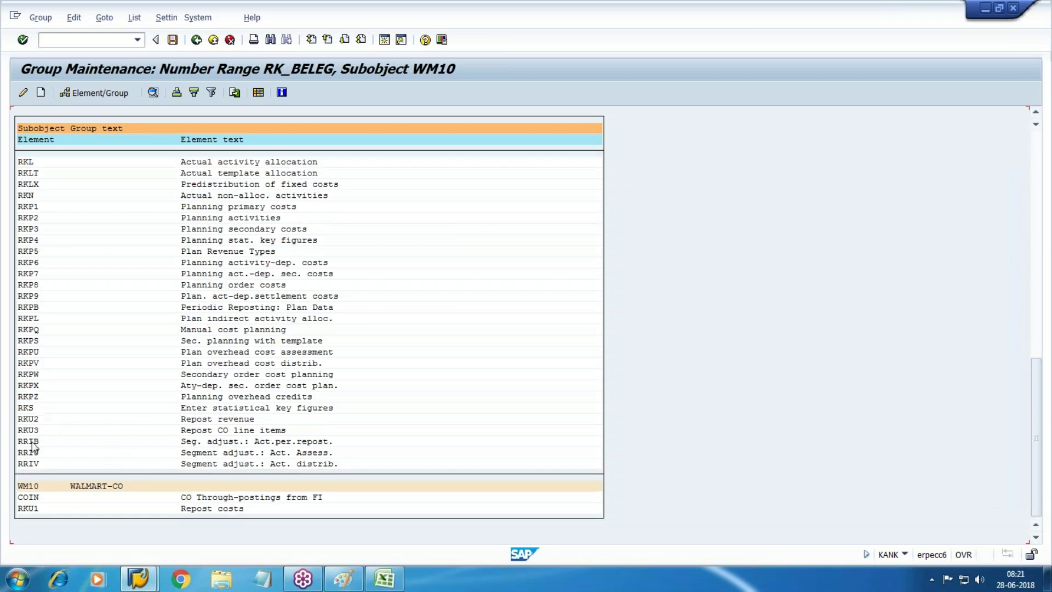
pyautogui.click(94, 92)
pyautogui.click(175, 218)
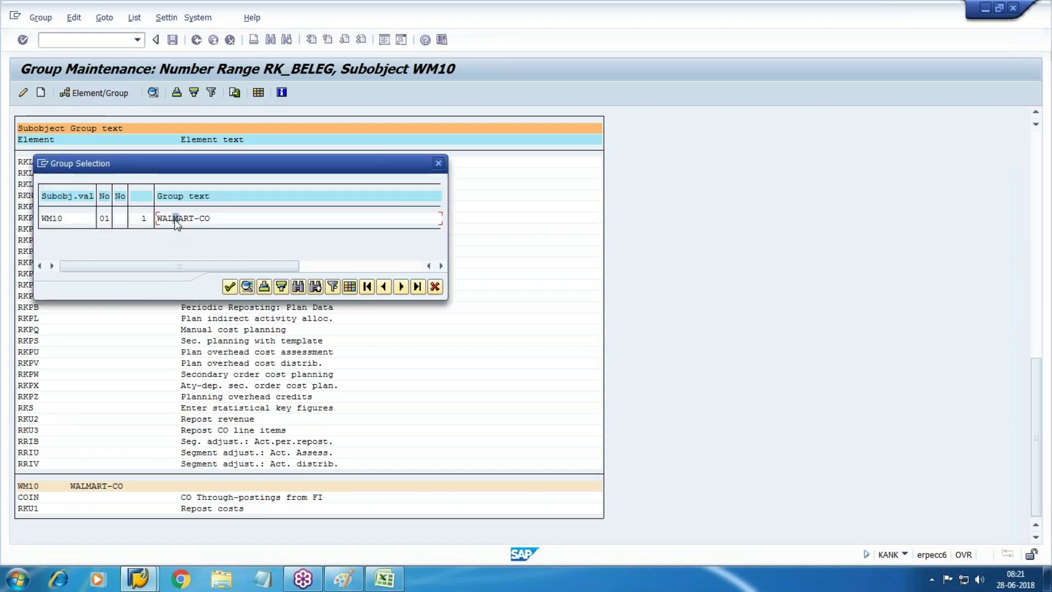
pyautogui.click(231, 287)
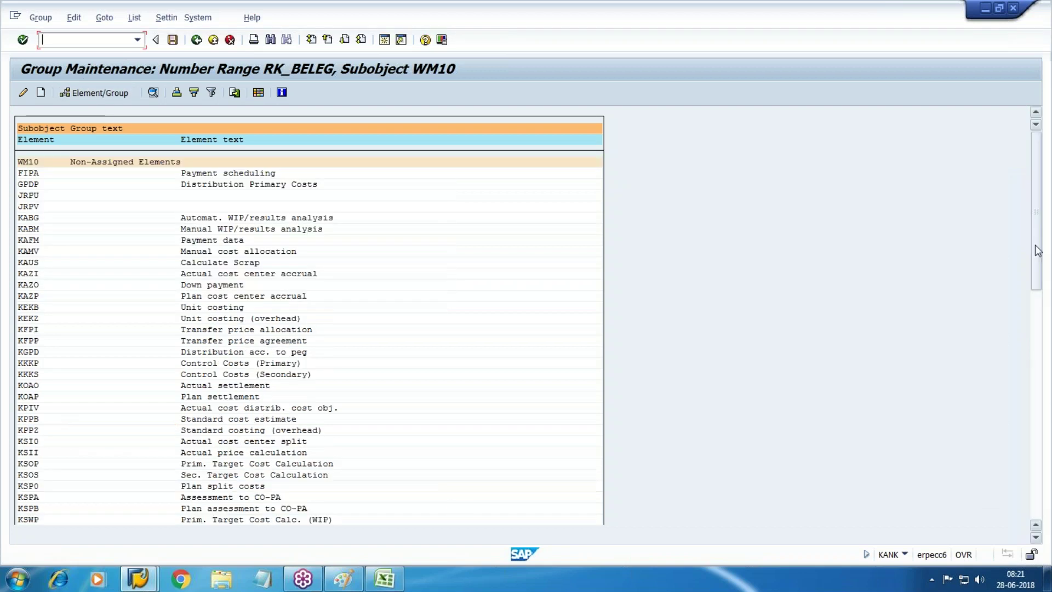
pyautogui.click(85, 93)
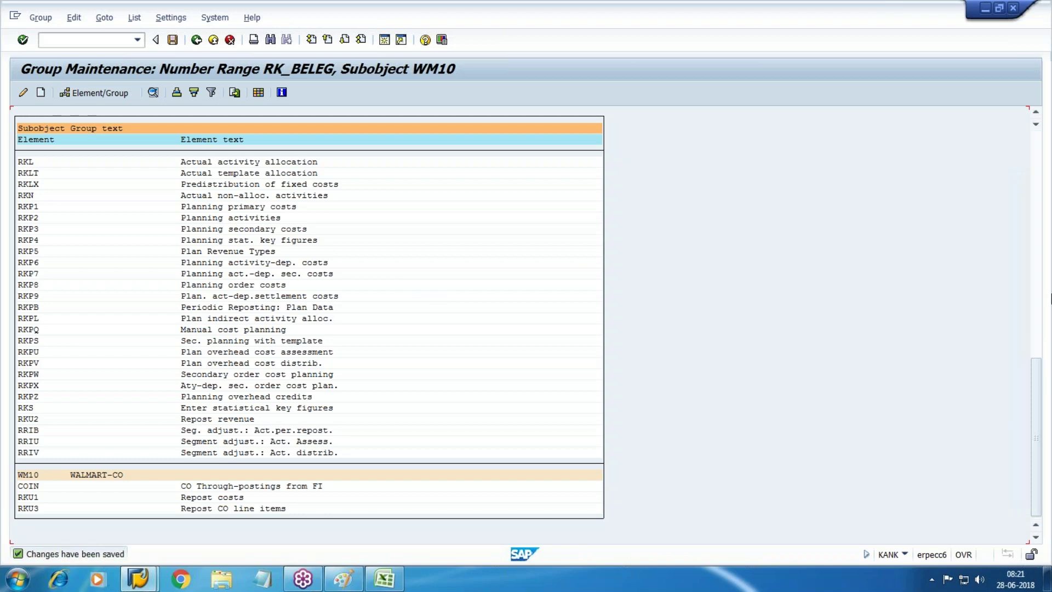
pyautogui.moveTo(20, 497); pyautogui.dragTo(353, 517)
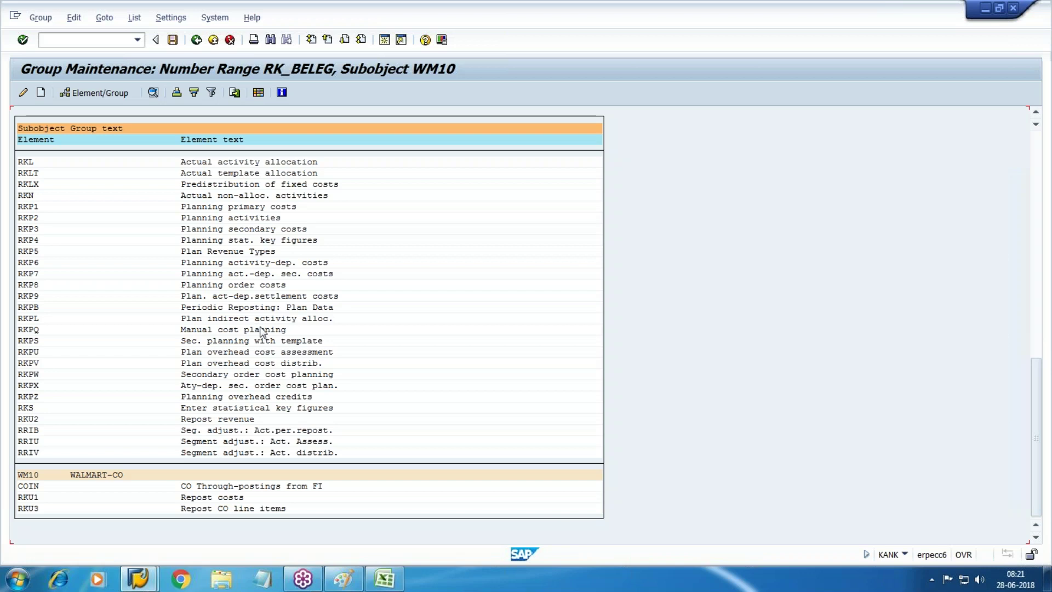
# Return to the implementation guide and open Maintain Versions under the General Controlling organization settings.
pyautogui.press('F3')
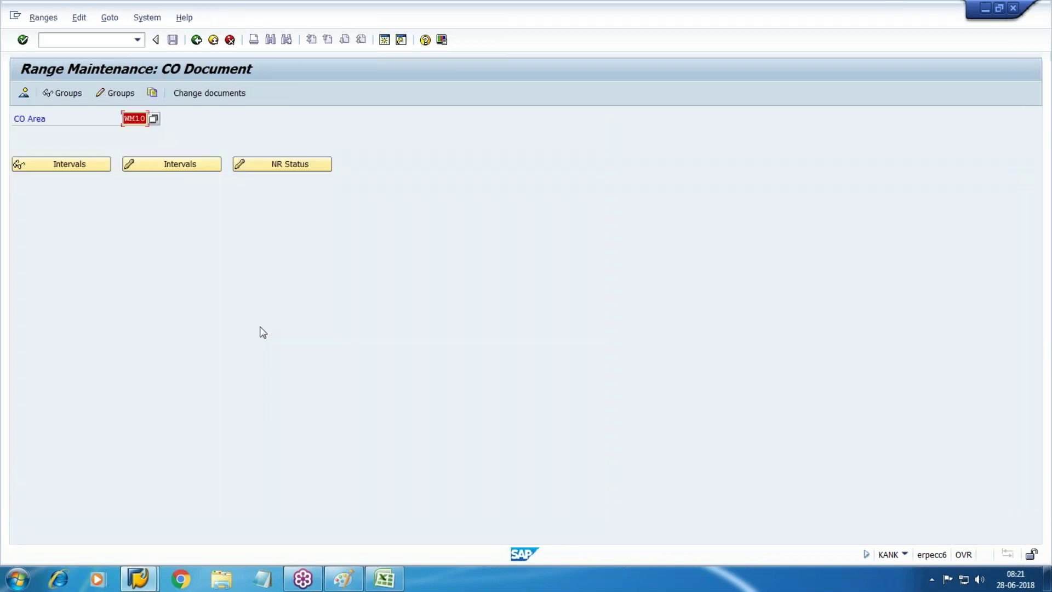
pyautogui.press('F3')
pyautogui.click(160, 307)
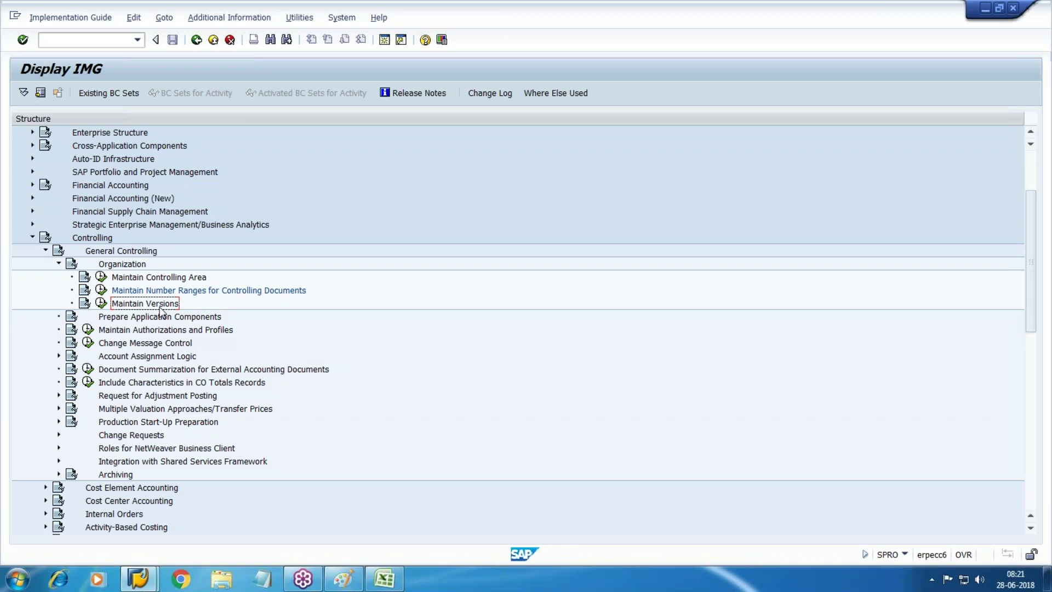
pyautogui.click(102, 303)
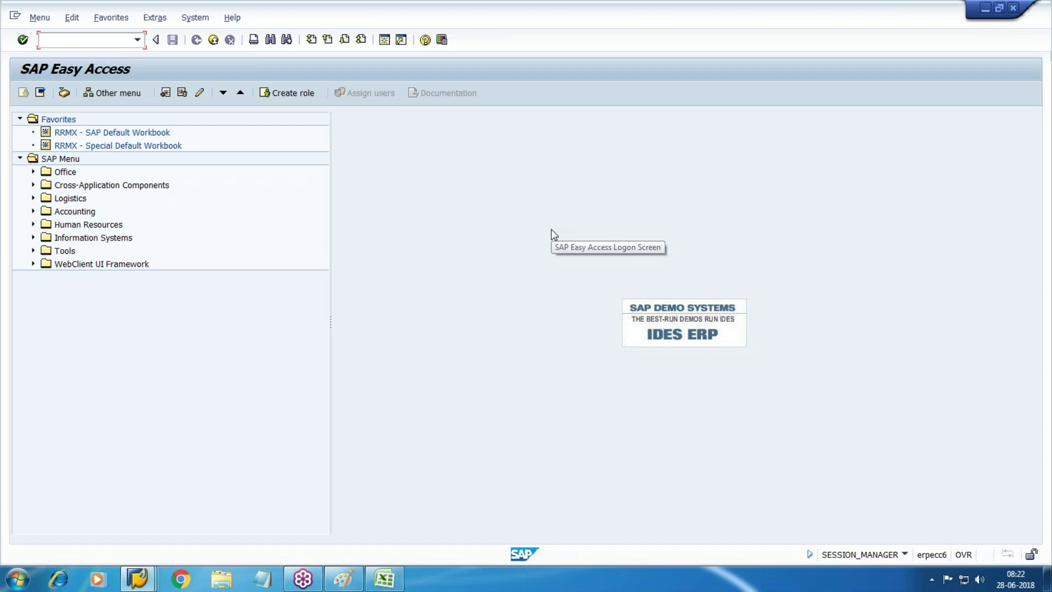
# Start transaction MM03 from SAP Easy Access and bring up the view selection for material 2435.
pyautogui.write('mm03')
pyautogui.press('Return')
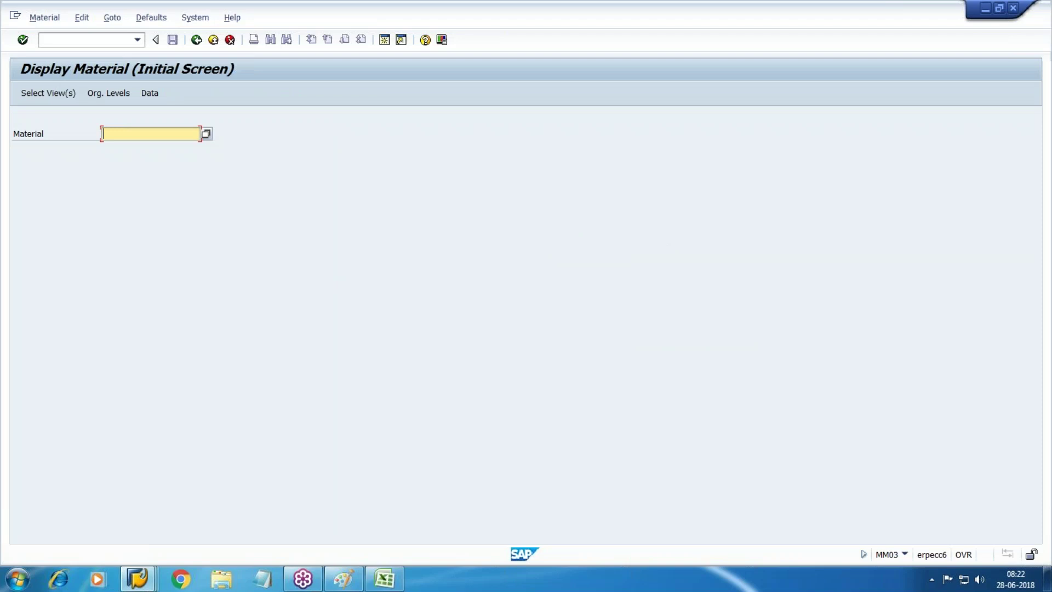
pyautogui.press('BackSpace')
pyautogui.press('Down')
pyautogui.press('Return')
pyautogui.press('Return')
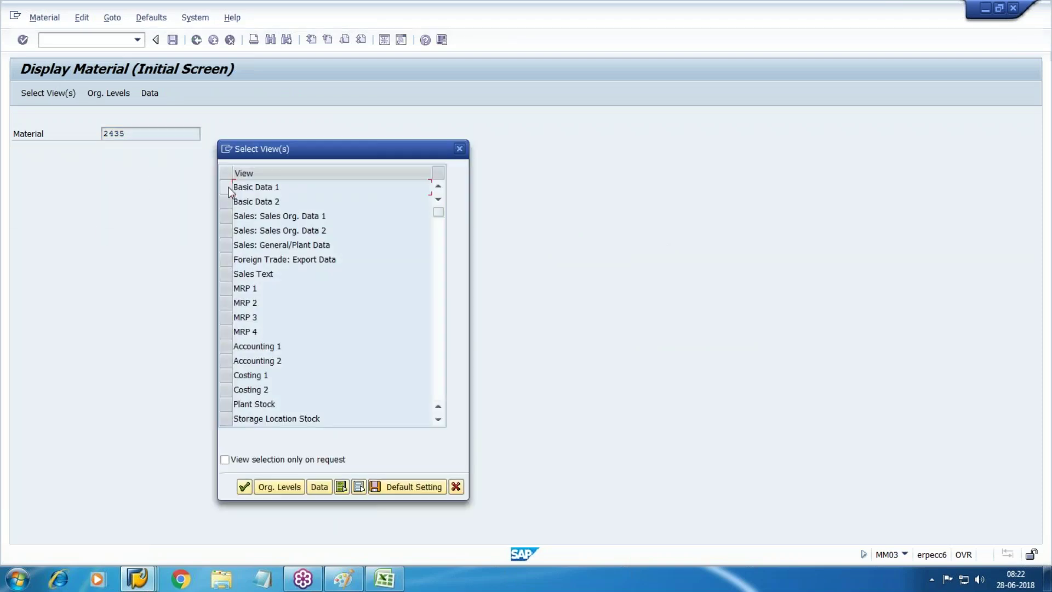
# Display the Basic Data 1 and Accounting 1 views of material 2435 for plant MA1.
pyautogui.click(227, 187)
pyautogui.click(225, 346)
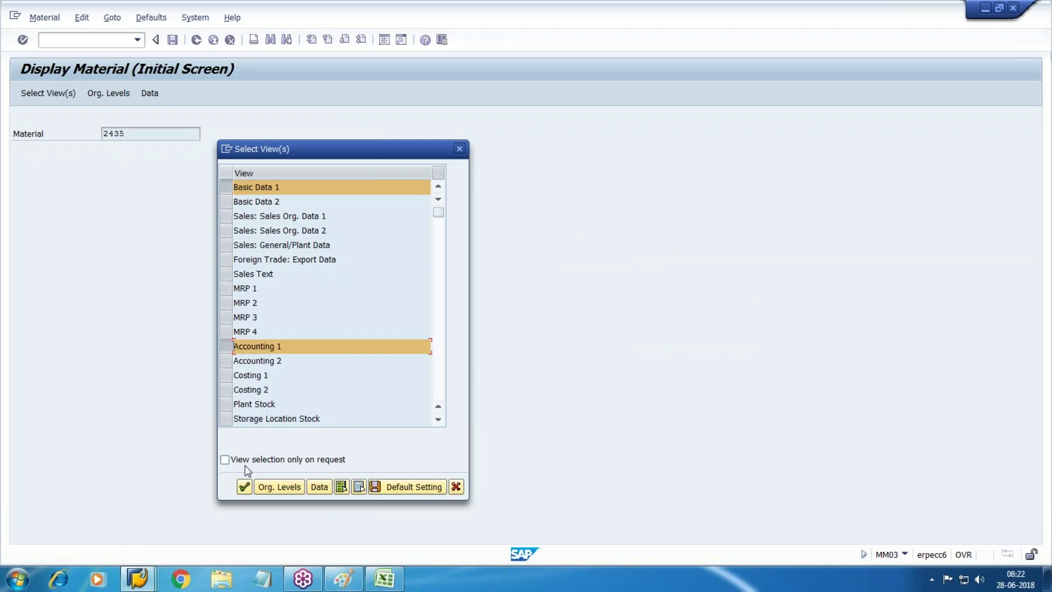
pyautogui.click(245, 488)
pyautogui.press('BackSpace')
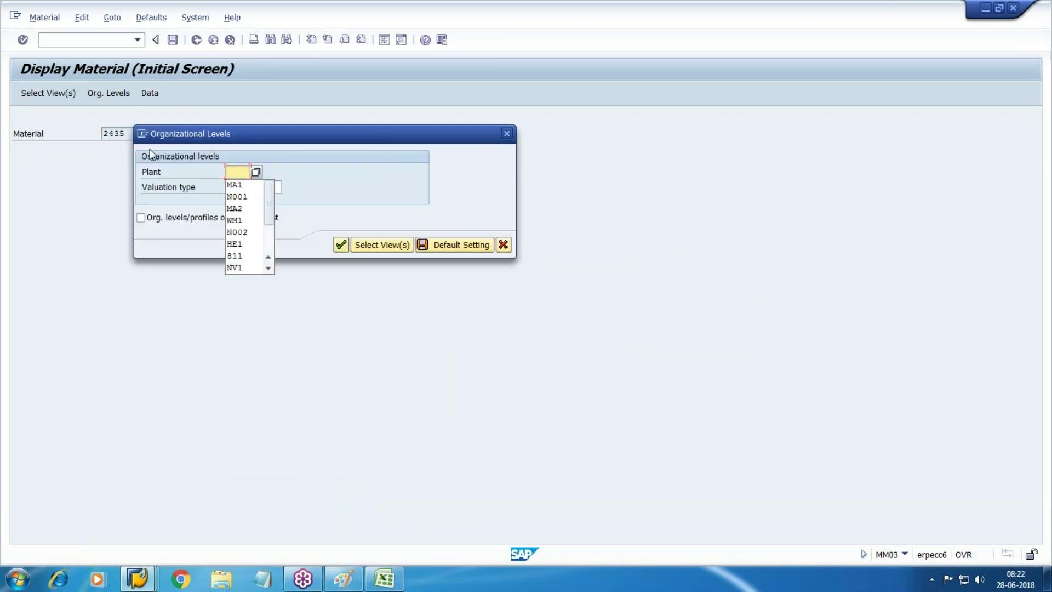
pyautogui.click(236, 184)
pyautogui.press('Return')
pyautogui.press('Return')
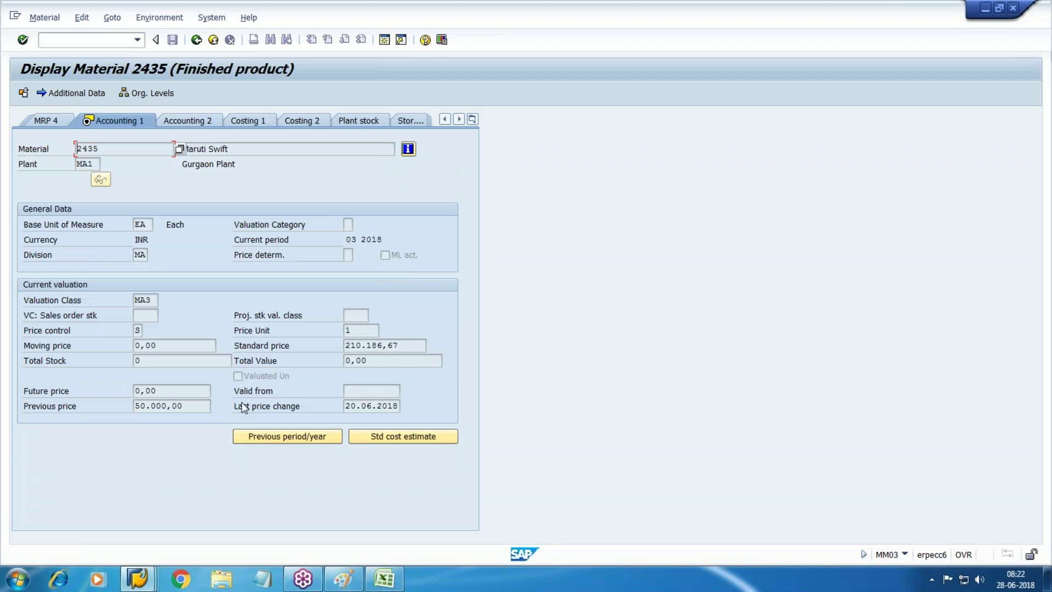
# Check the standard cost estimate details of material 2435, then return to SAP Easy Access.
pyautogui.click(404, 436)
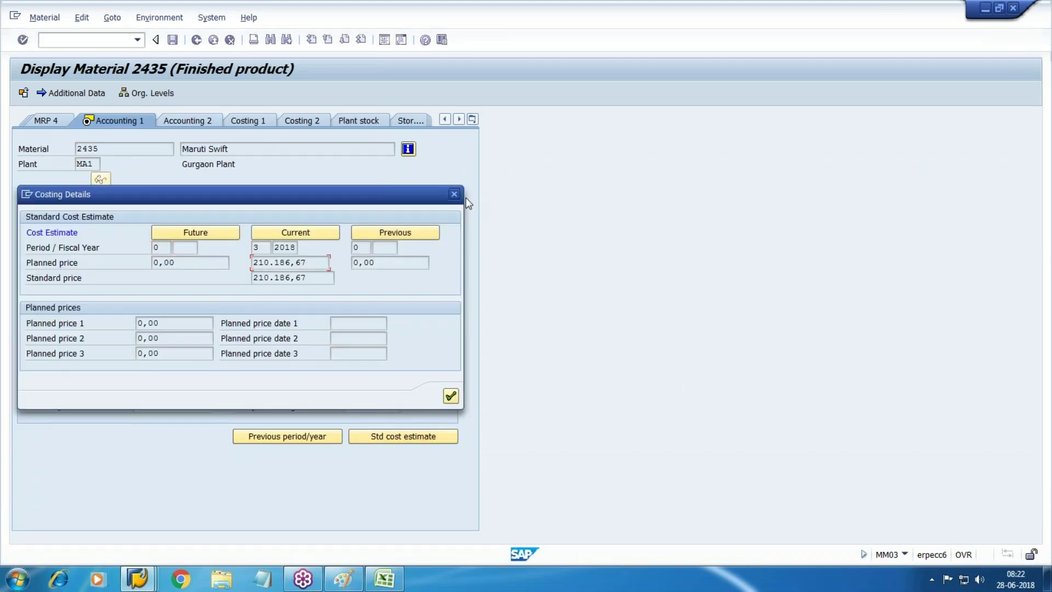
pyautogui.press('Return')
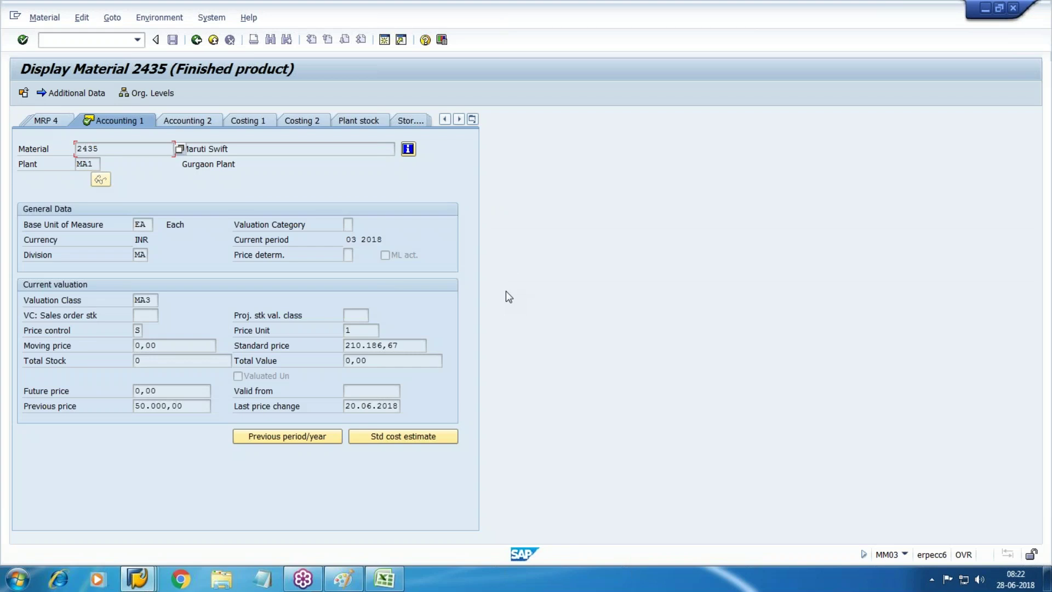
pyautogui.click(141, 242)
pyautogui.click(204, 42)
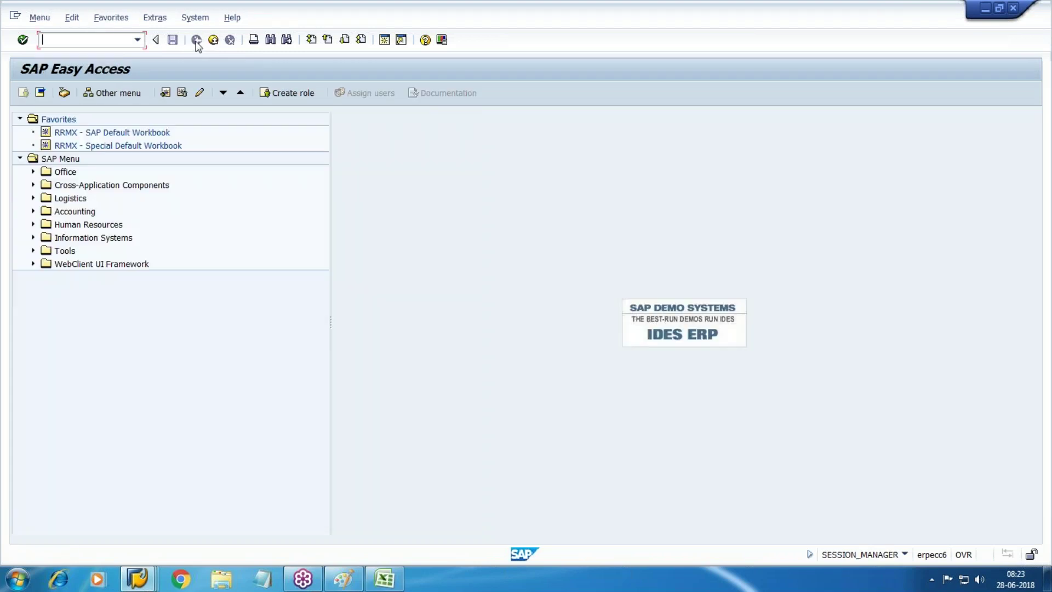
# Start transaction MM03 again and bring up the view selection for material 2318.
pyautogui.write('MM03')
pyautogui.press('Return')
pyautogui.write('2318')
pyautogui.press('Return')
# Display the Basic Data 1 and Accounting 1 views of material 2318 for plant N001.
pyautogui.click(238, 187)
pyautogui.click(224, 347)
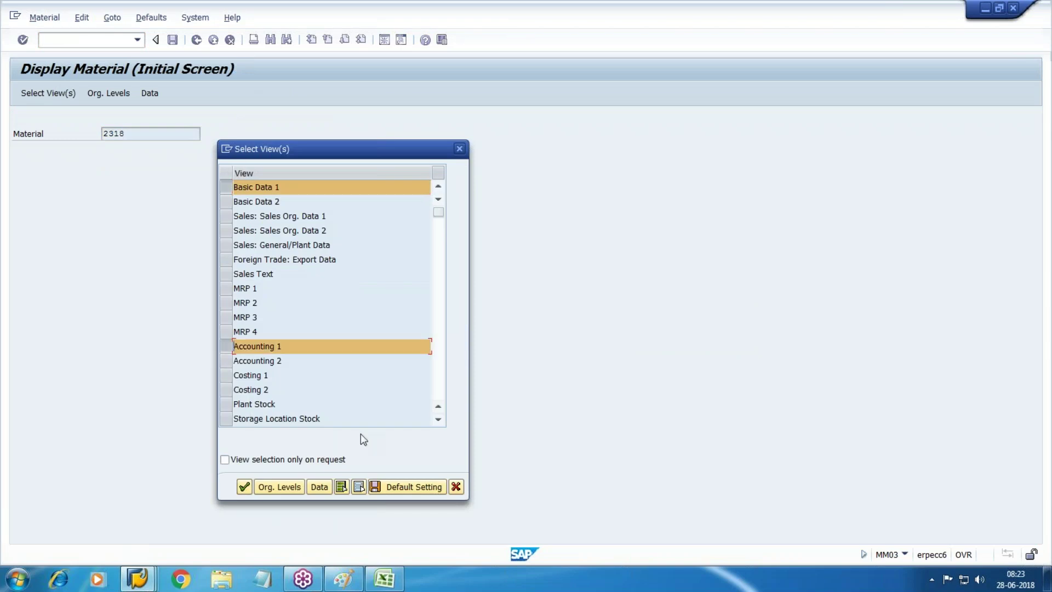
pyautogui.press('Return')
pyautogui.write('N')
pyautogui.press('Down')
pyautogui.press('Return')
pyautogui.click(341, 247)
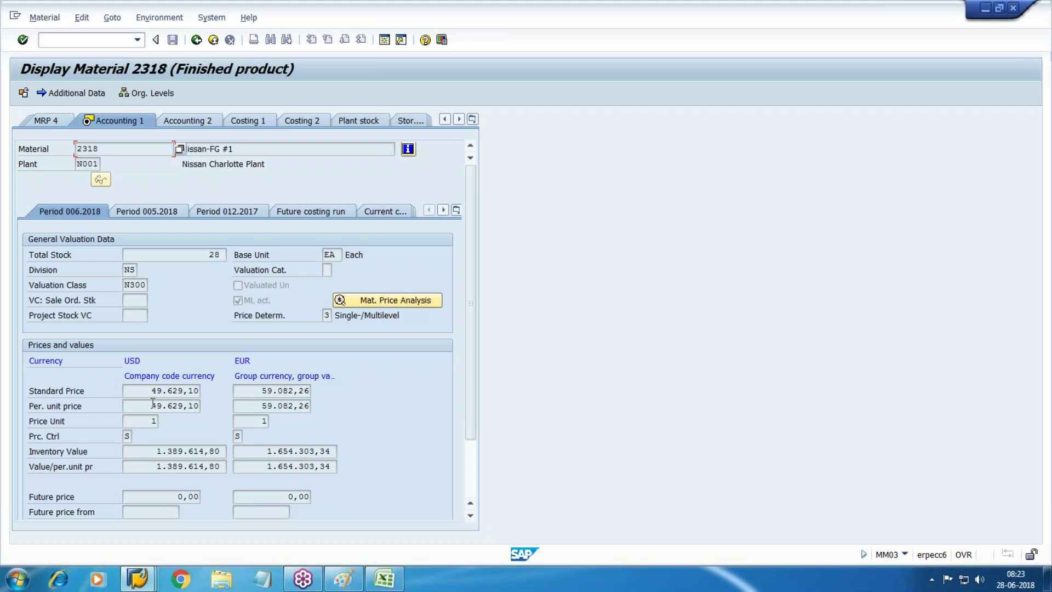
# Examine the standard price of material 2318 in company code currency and view its cost components breakdown.
pyautogui.moveTo(151, 390); pyautogui.dragTo(214, 383)
pyautogui.click(214, 382)
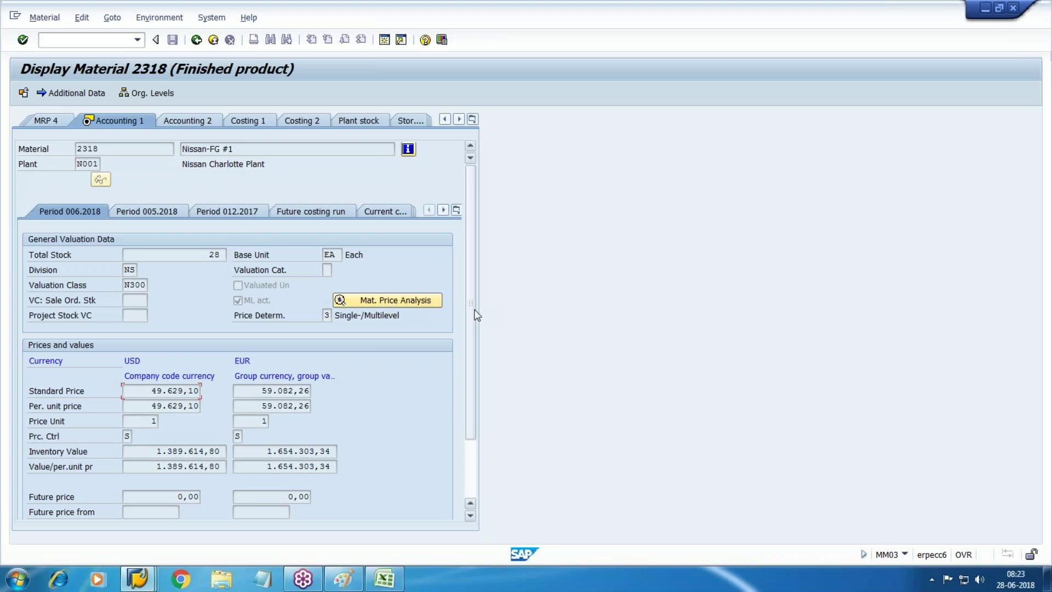
pyautogui.scroll(-3, 475, 315)
pyautogui.click(423, 467)
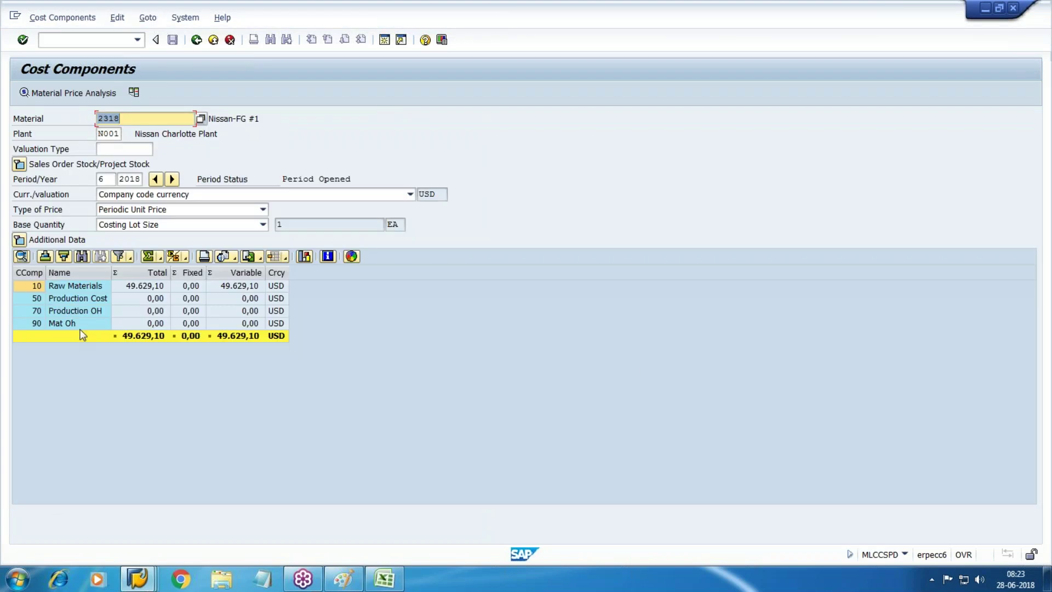
pyautogui.press('F3')
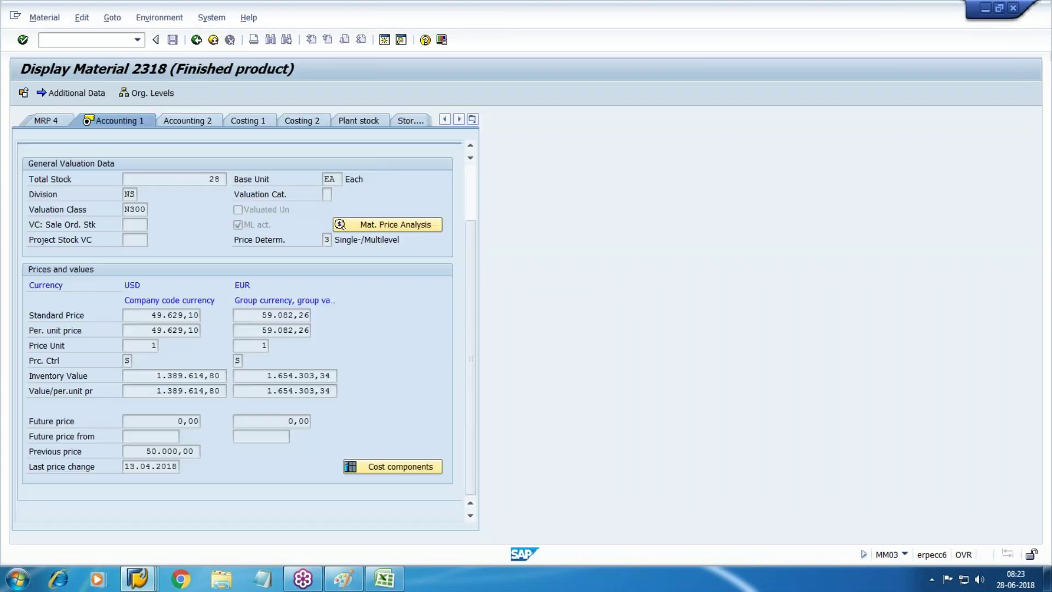
# View the material price analysis for material 2318, then leave the material display for SAP Easy Access.
pyautogui.click(151, 317)
pyautogui.click(392, 224)
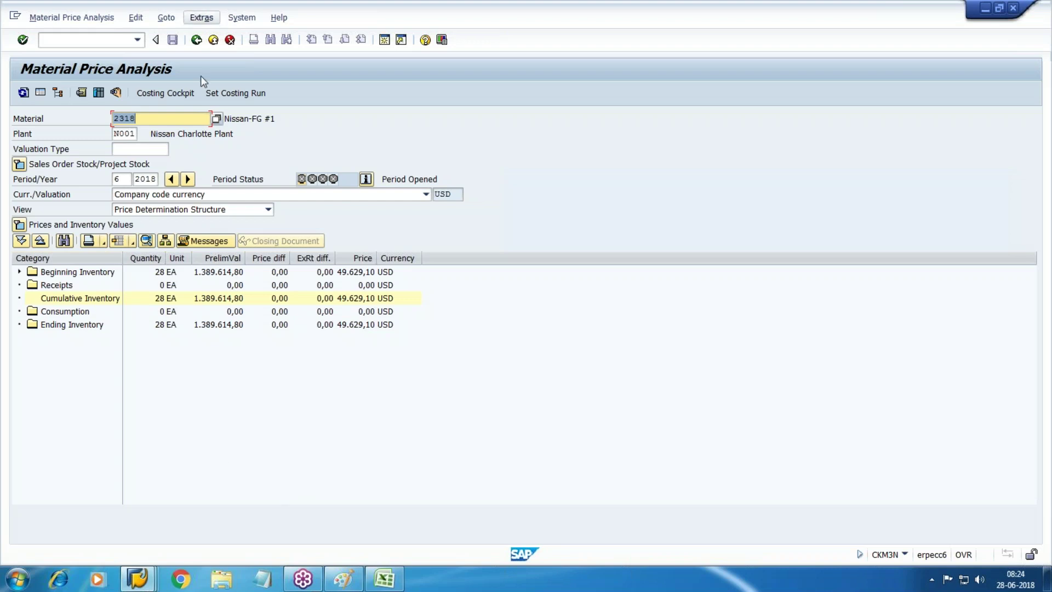
pyautogui.click(197, 40)
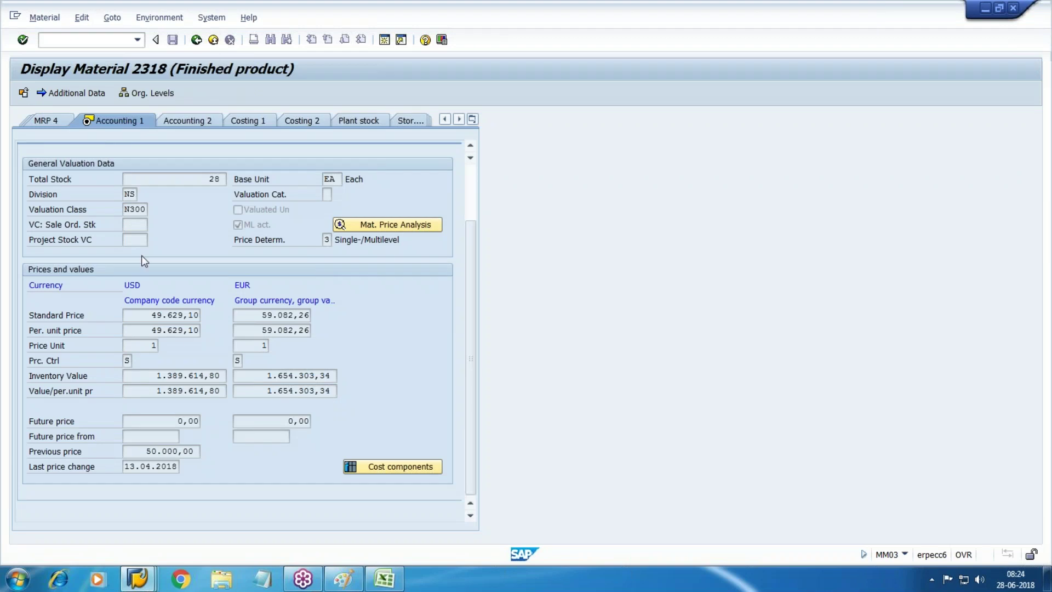
pyautogui.click(213, 40)
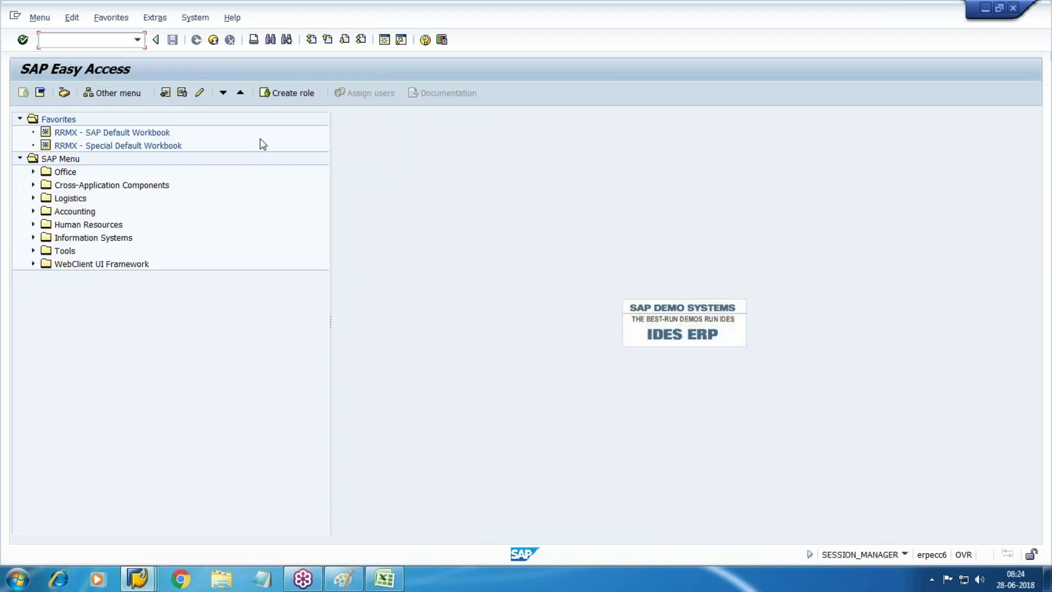
# Return to the IMG, reopen the Maintain Versions activity and position the general version overview at version 0.
pyautogui.click(213, 40)
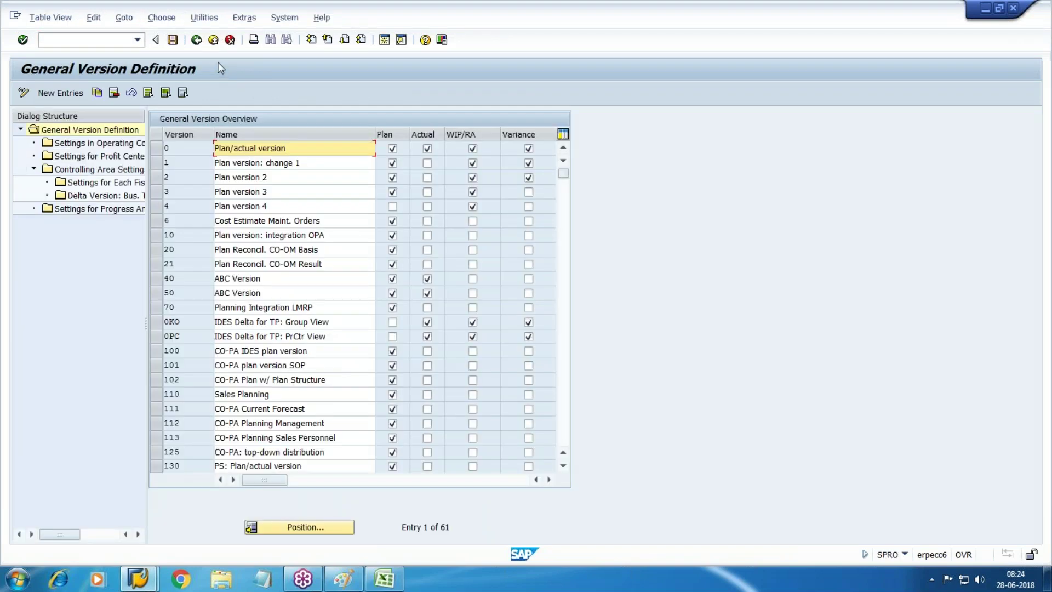
pyautogui.click(213, 40)
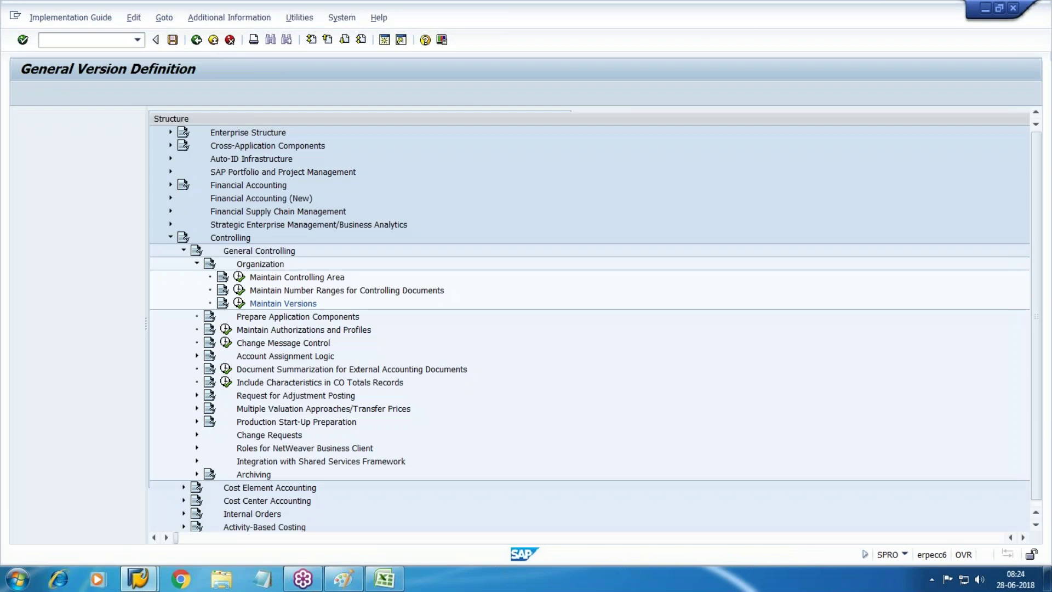
pyautogui.click(101, 303)
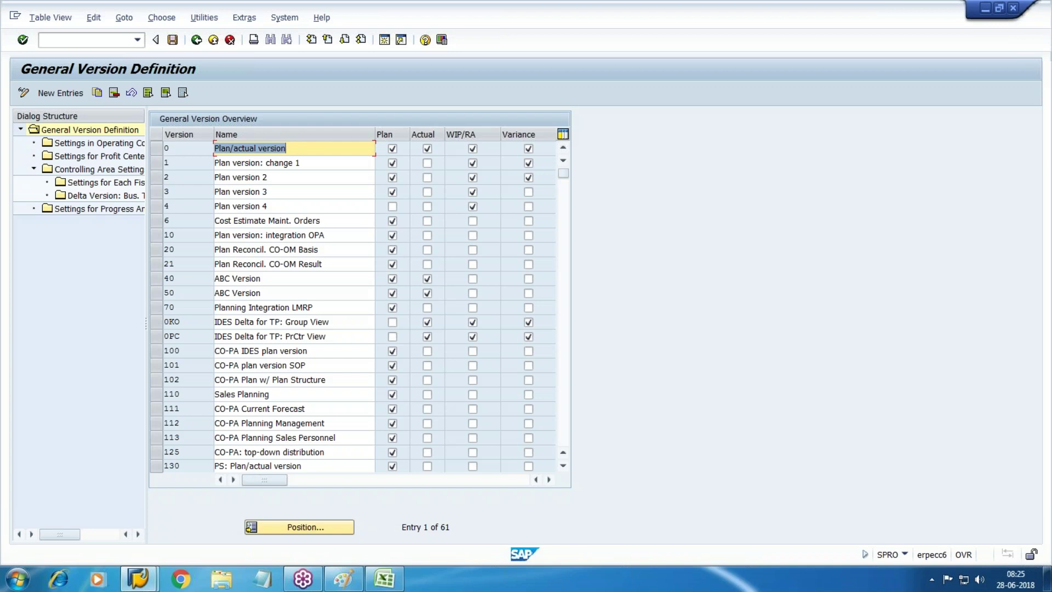
pyautogui.click(324, 527)
pyautogui.write('0')
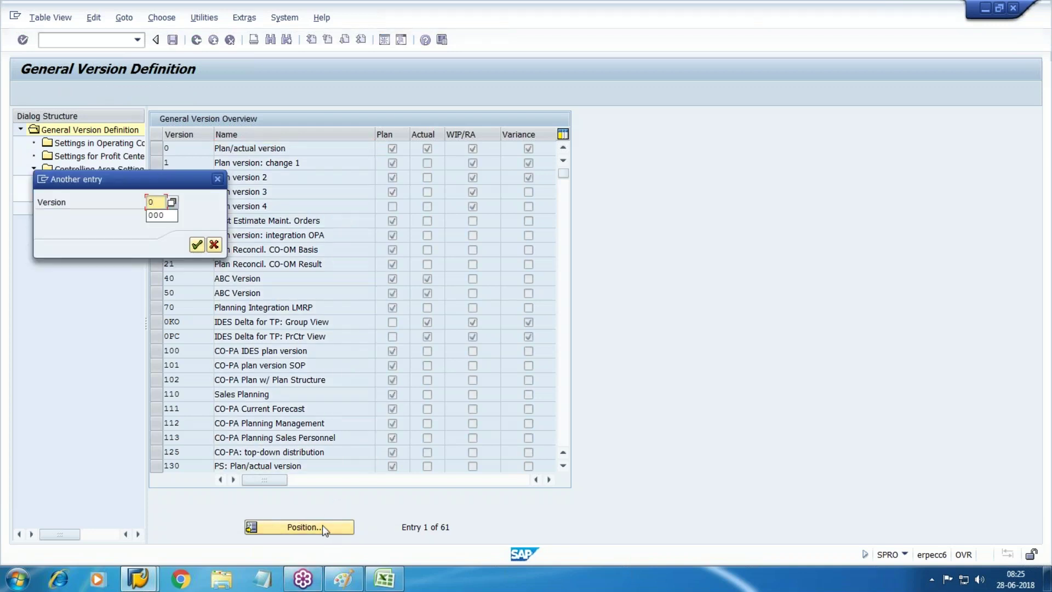
pyautogui.press('Return')
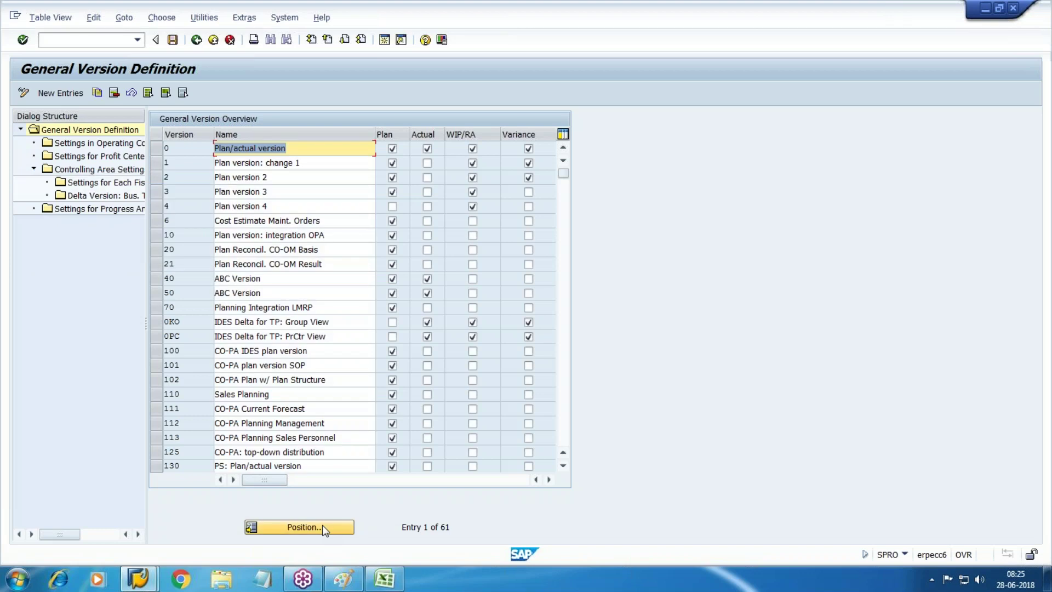
# Position the general version overview at version 909, and return to the start of the version list.
pyautogui.click(278, 527)
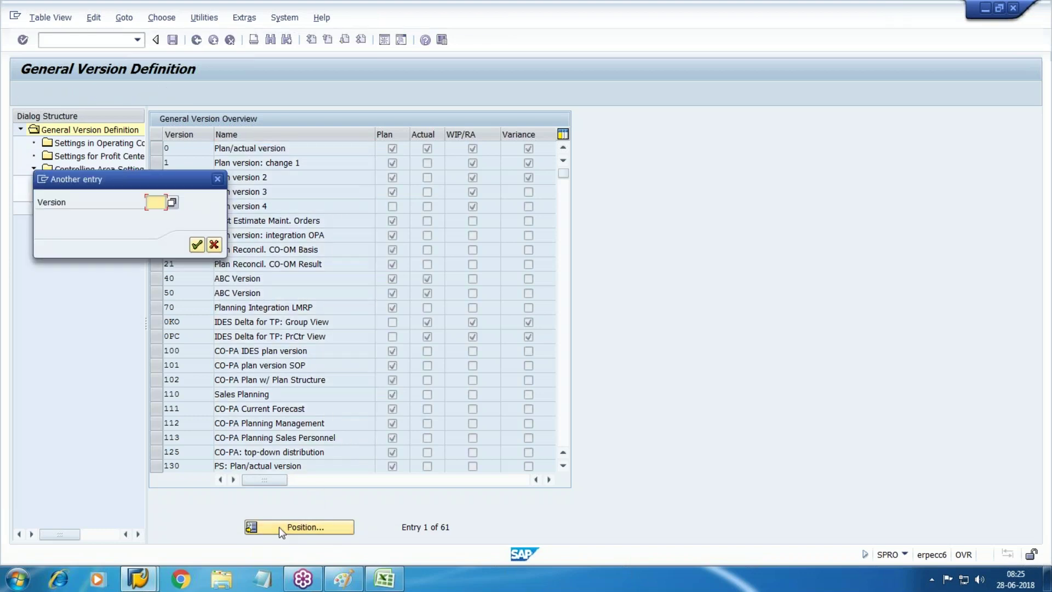
pyautogui.write('909')
pyautogui.press('Return')
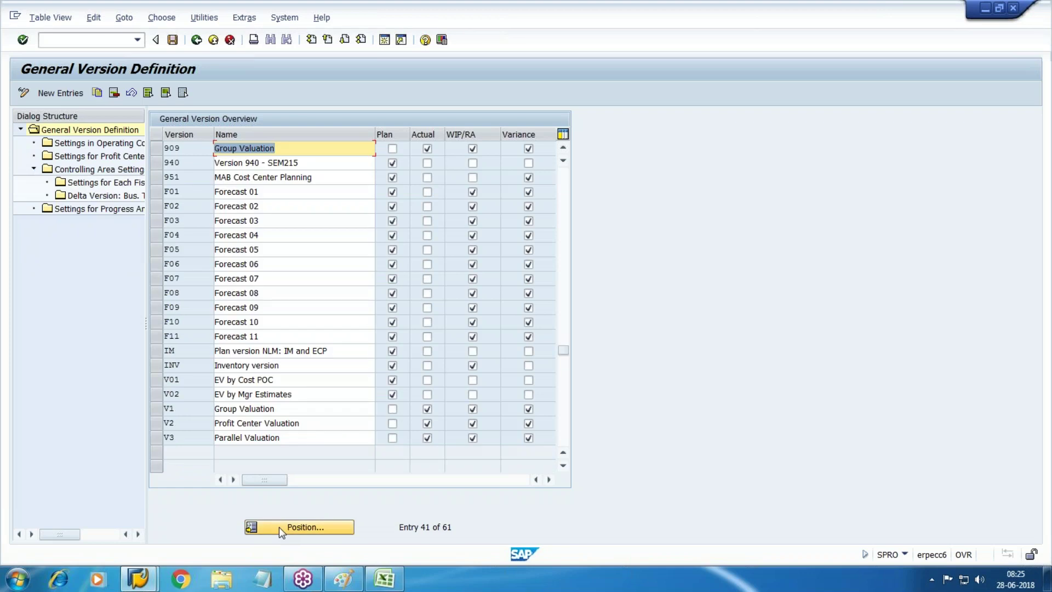
pyautogui.moveTo(565, 346); pyautogui.dragTo(566, 160)
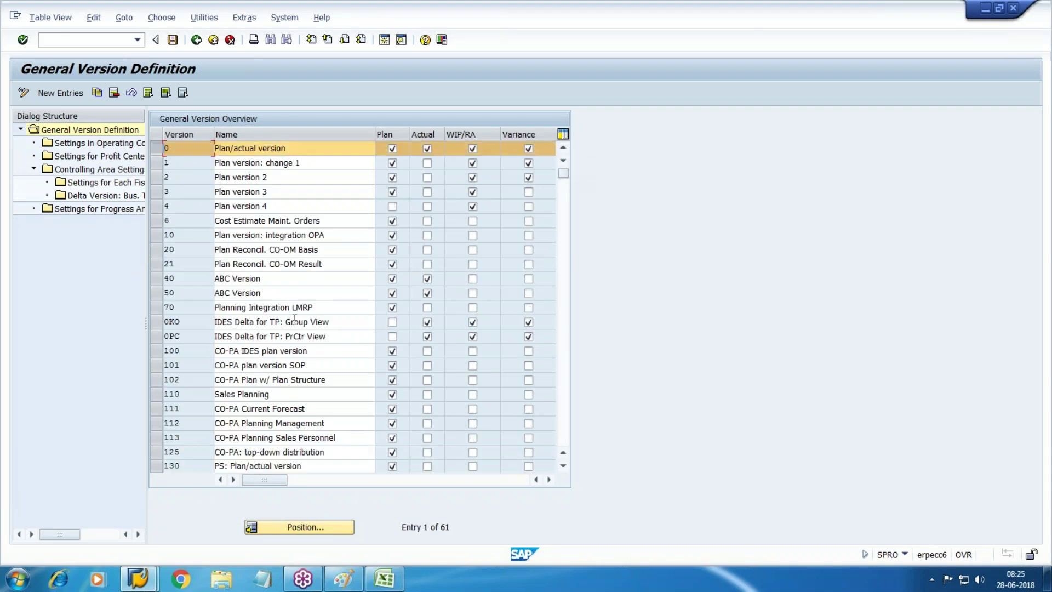
# Widen the dialog structure and open the Controlling Area Settings for work area WM10.
pyautogui.moveTo(146, 328); pyautogui.dragTo(286, 322)
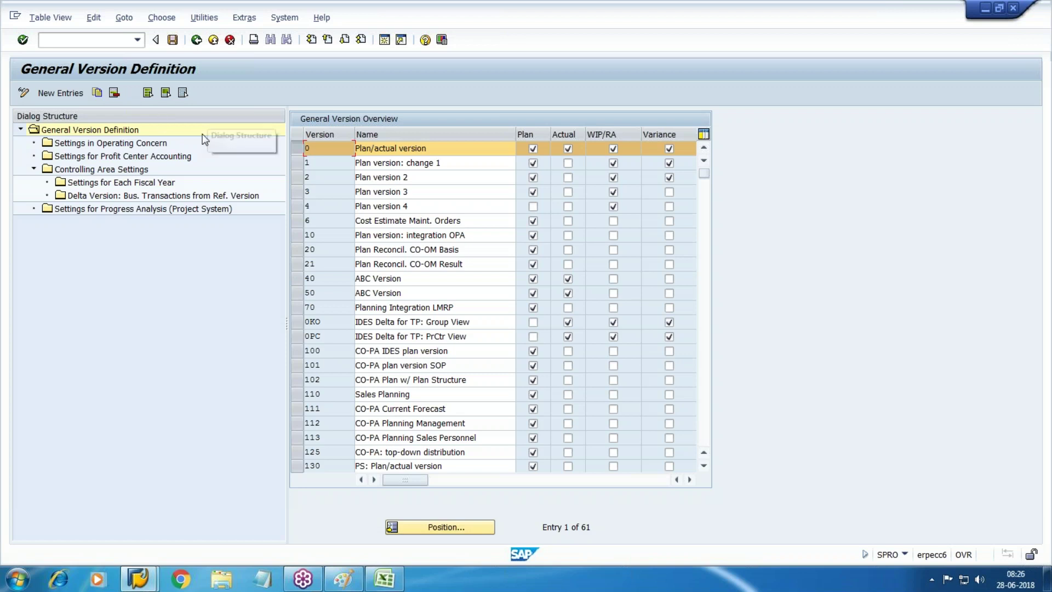
pyautogui.doubleClick(99, 170)
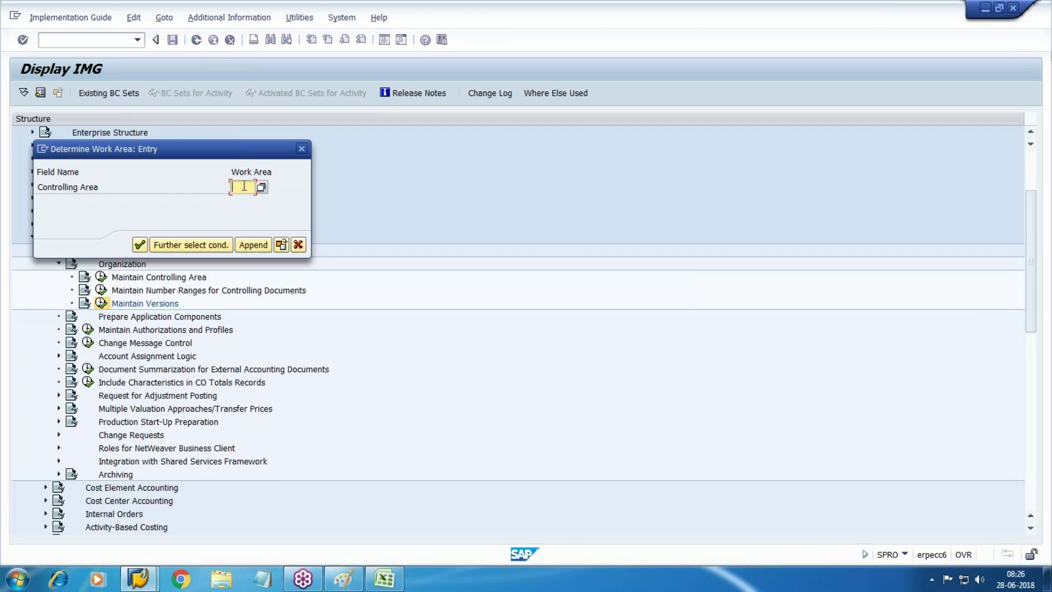
pyautogui.write('WM')
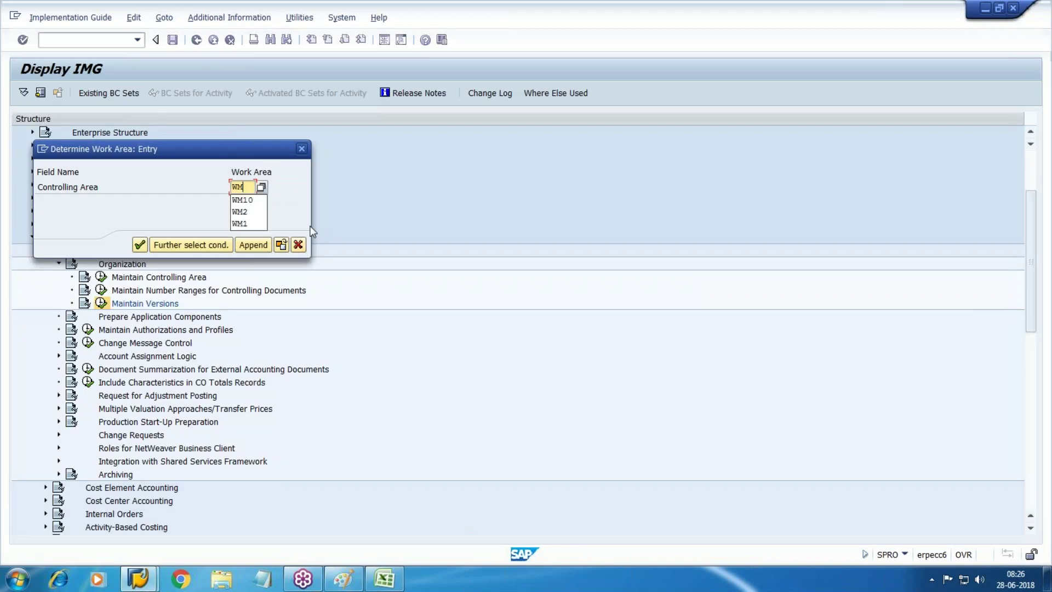
pyautogui.write('10')
pyautogui.press('Return')
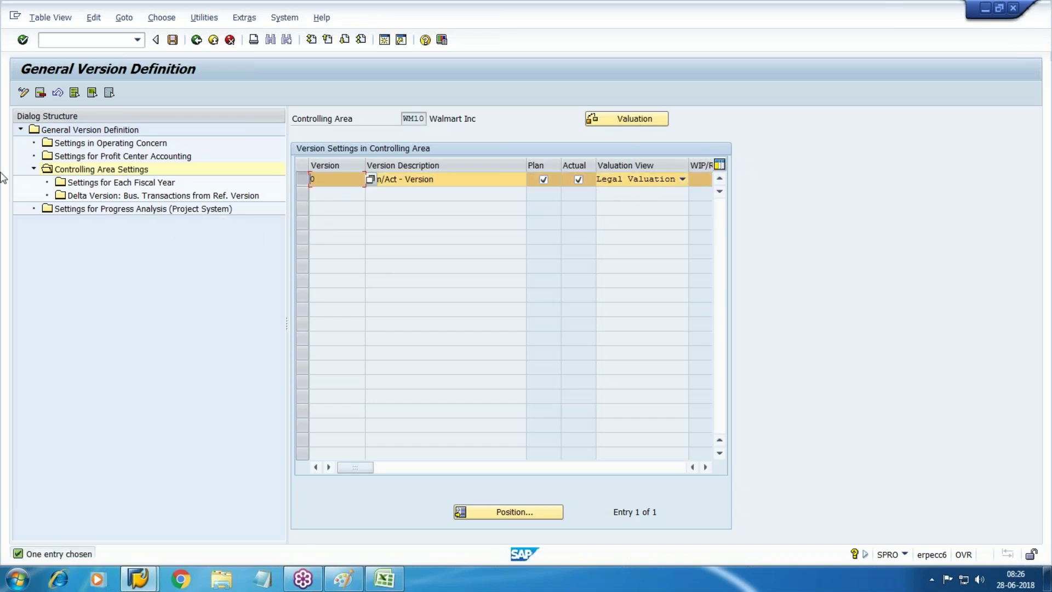
# View the planning and price calculation settings of version 0 for fiscal year 2018, then return to the IMG.
pyautogui.doubleClick(124, 181)
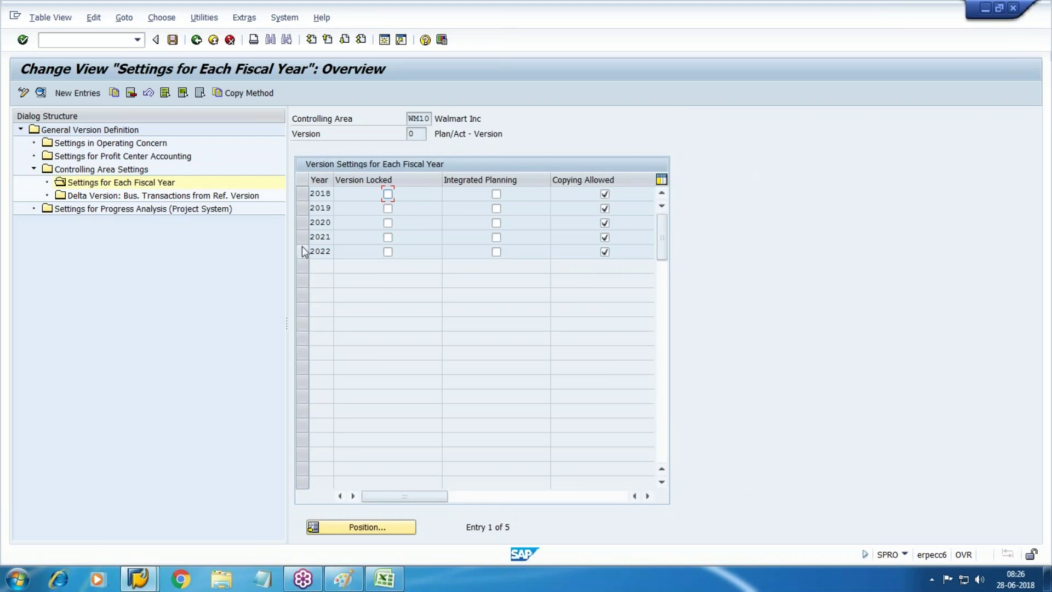
pyautogui.click(302, 193)
pyautogui.click(41, 94)
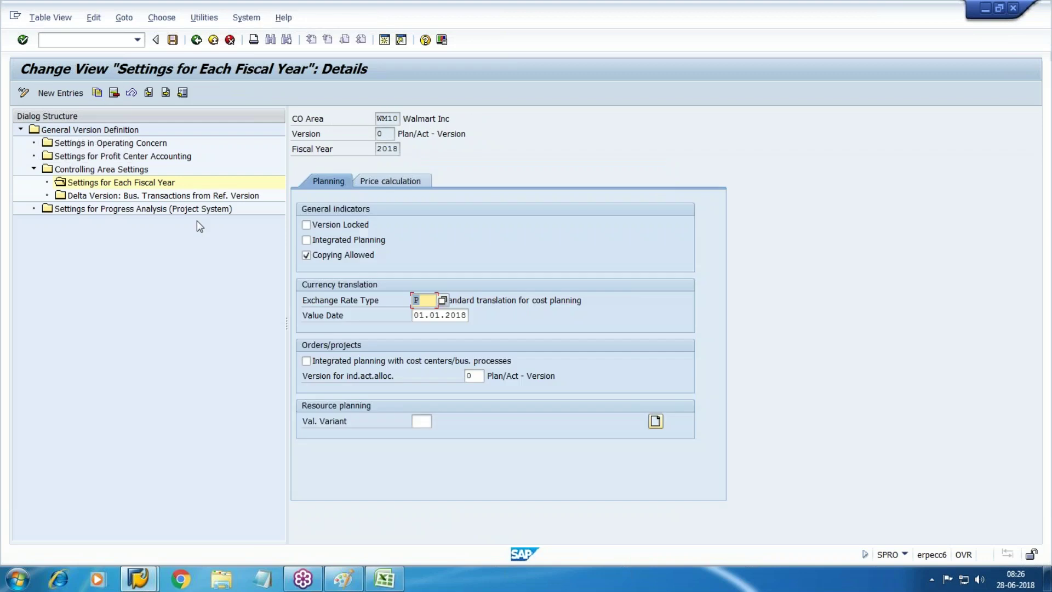
pyautogui.click(403, 181)
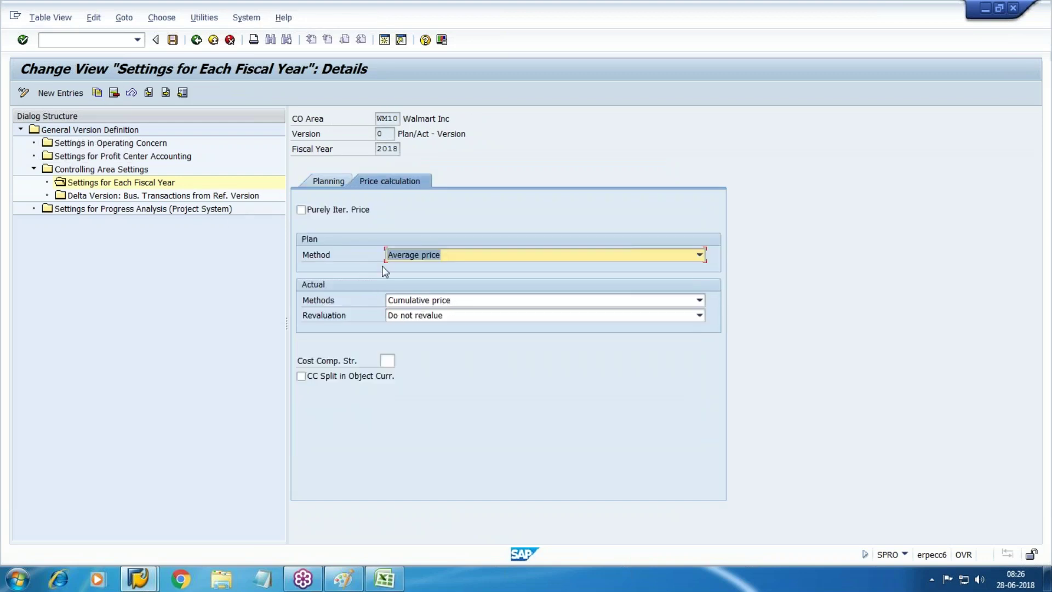
pyautogui.click(213, 40)
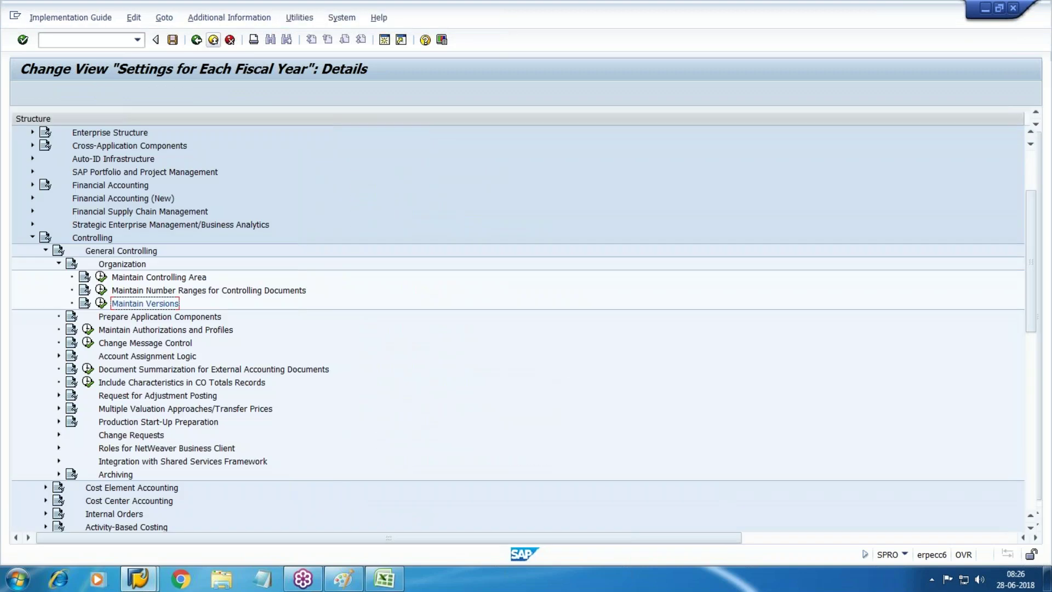
# Collapse the Organization and General Controlling nodes under Controlling in the IMG structure.
pyautogui.scroll(-3, 226, 91)
pyautogui.scroll(-1, 219, 163)
pyautogui.scroll(1, 59, 181)
pyautogui.click(59, 171)
pyautogui.click(46, 158)
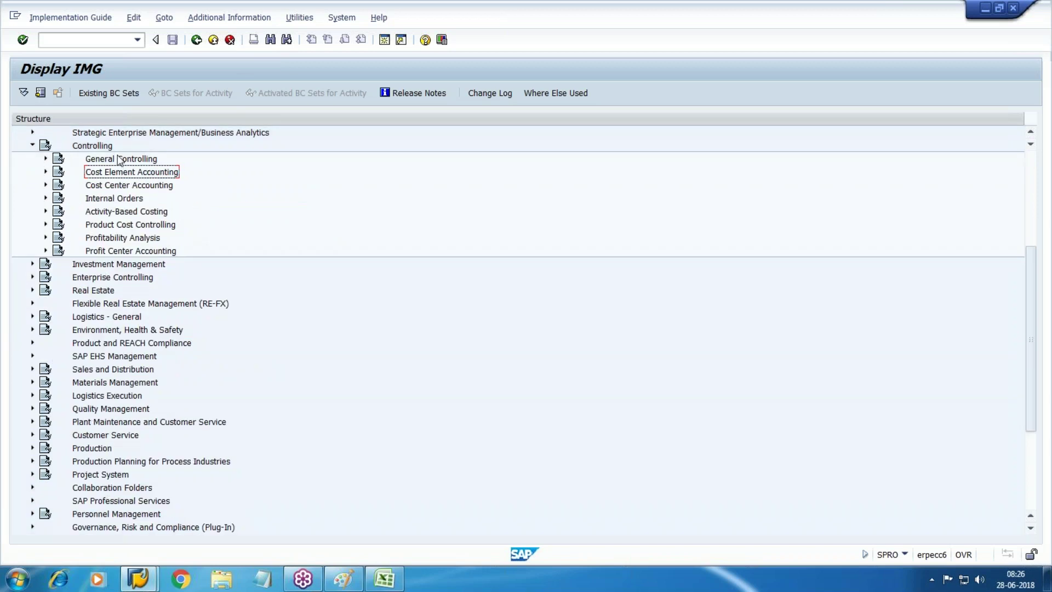
# Look through the Controlling subareas, including Product Cost Controlling and its Product Cost Planning activities, and collapse them again.
pyautogui.click(119, 187)
pyautogui.click(110, 198)
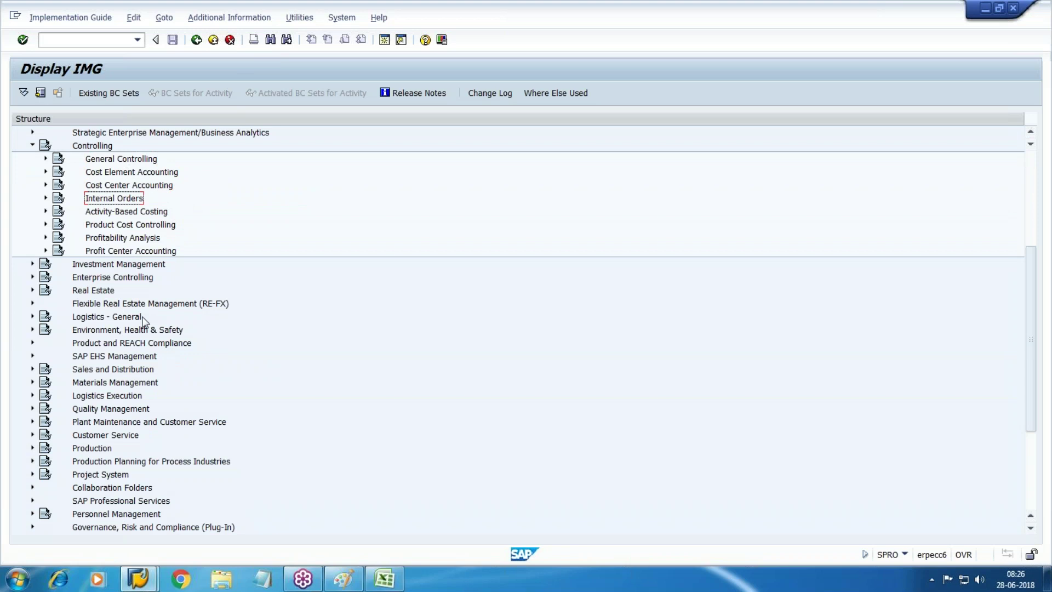
pyautogui.click(141, 226)
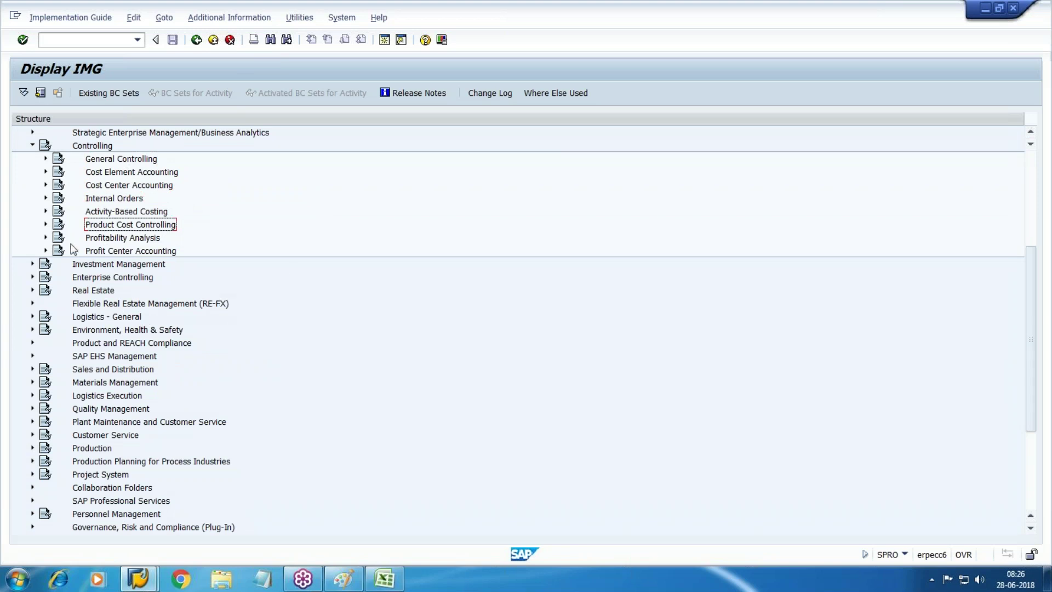
pyautogui.click(45, 224)
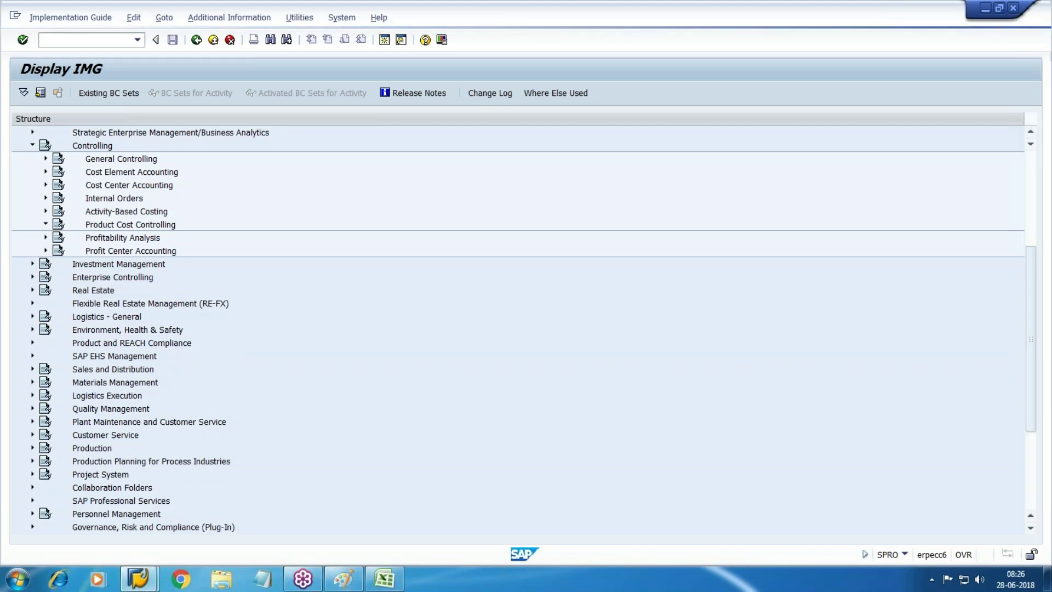
pyautogui.click(139, 239)
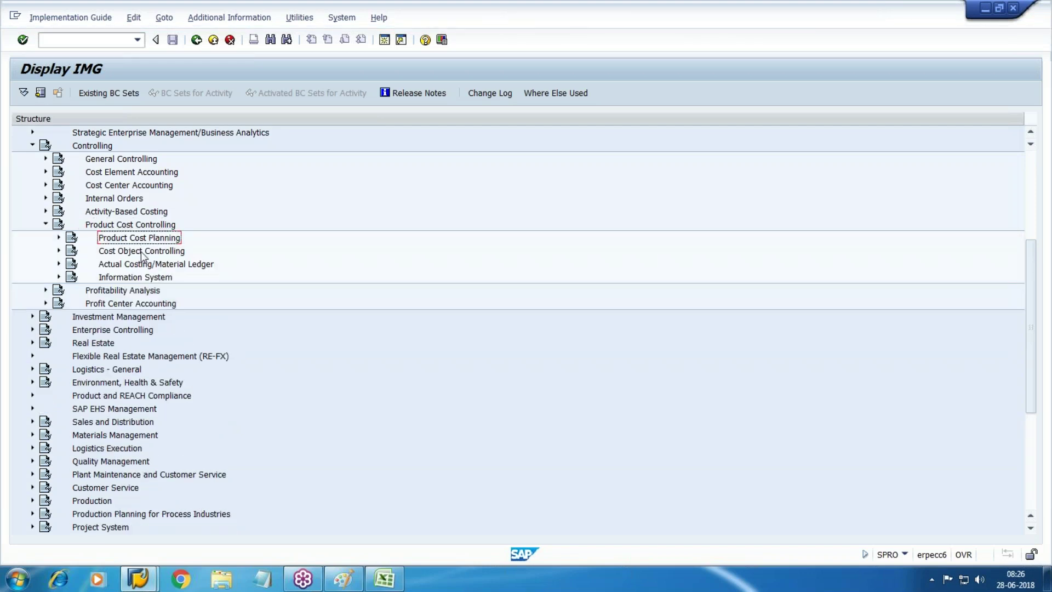
pyautogui.click(143, 253)
pyautogui.click(155, 266)
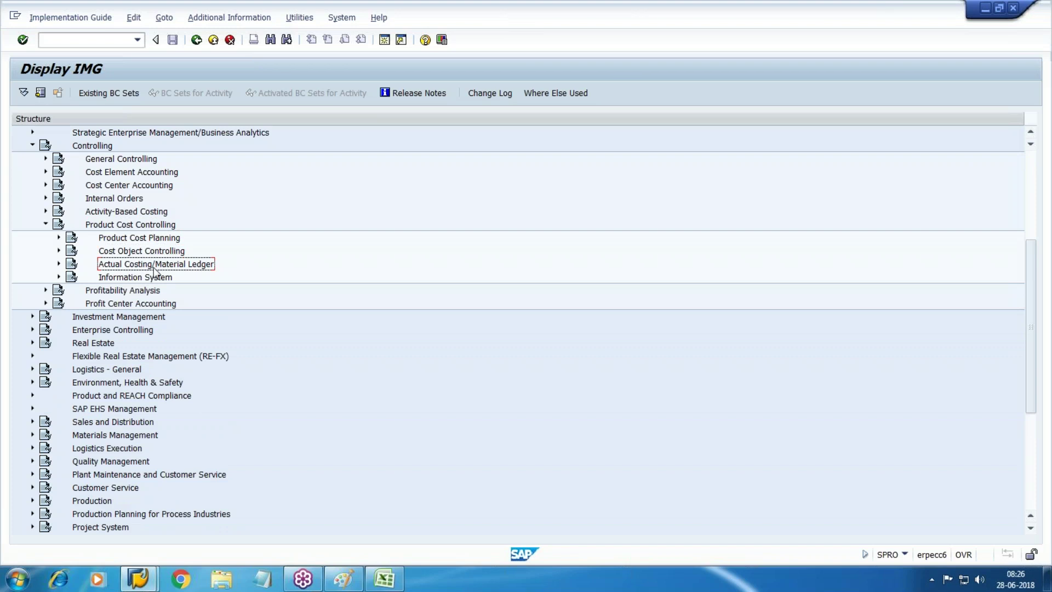
pyautogui.click(130, 240)
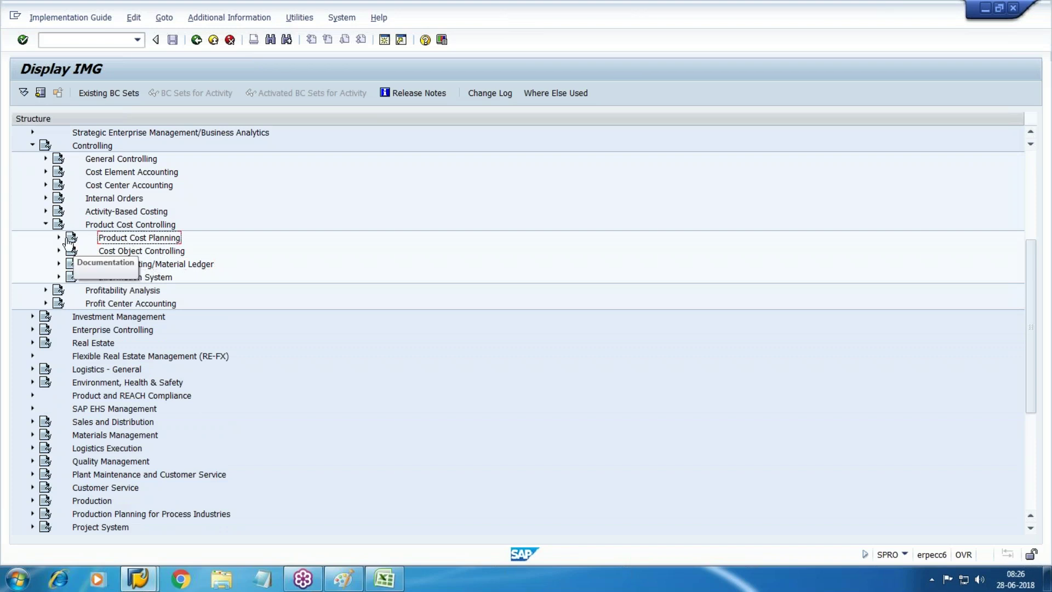
pyautogui.click(59, 237)
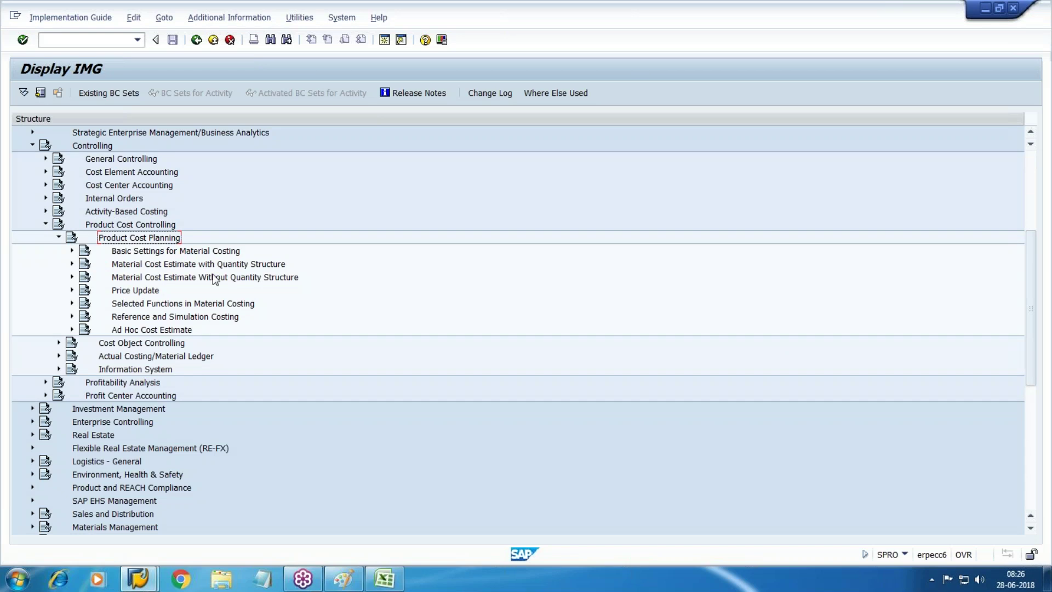
pyautogui.click(58, 238)
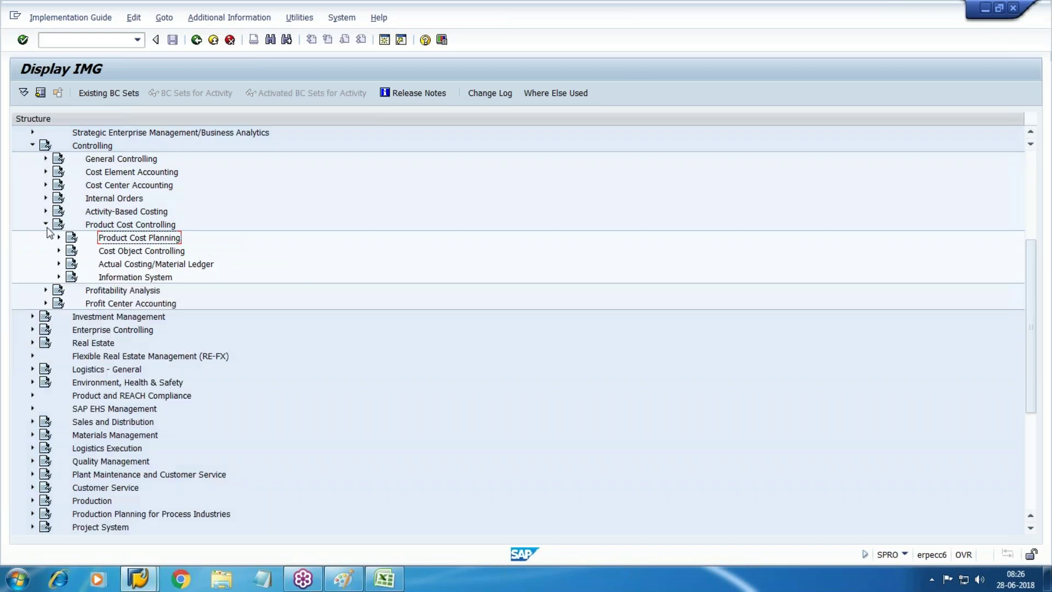
pyautogui.click(46, 226)
# Expand the Cost Center Accounting node in the Controlling section of the IMG.
pyautogui.scroll(1, 296, 269)
pyautogui.click(131, 215)
pyautogui.click(128, 225)
pyautogui.click(45, 225)
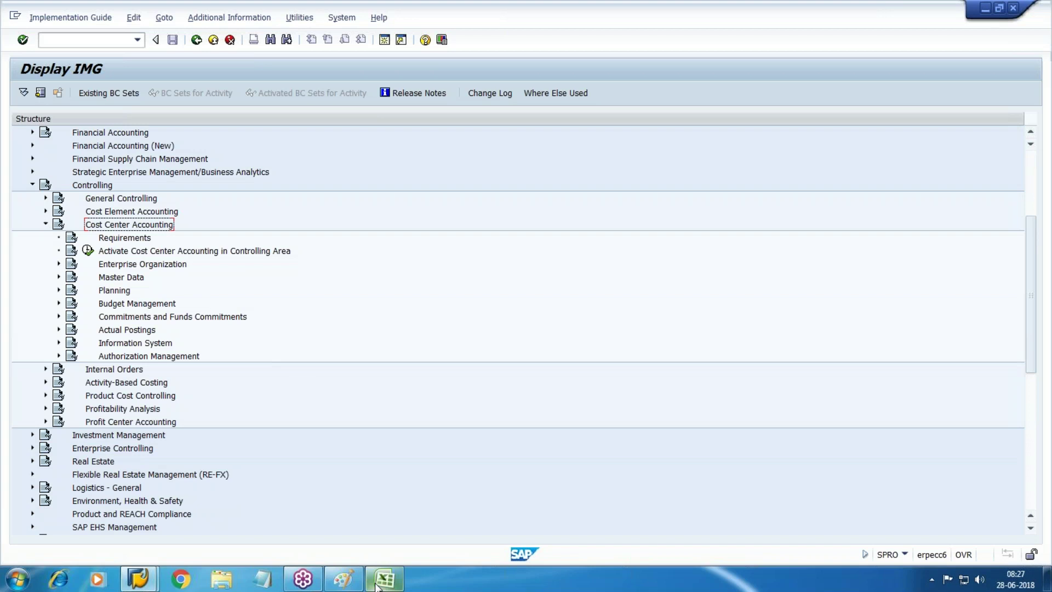
# Switch to the diagram in Paint to view it, and return to the SAP IMG structure.
pyautogui.moveTo(343, 584)
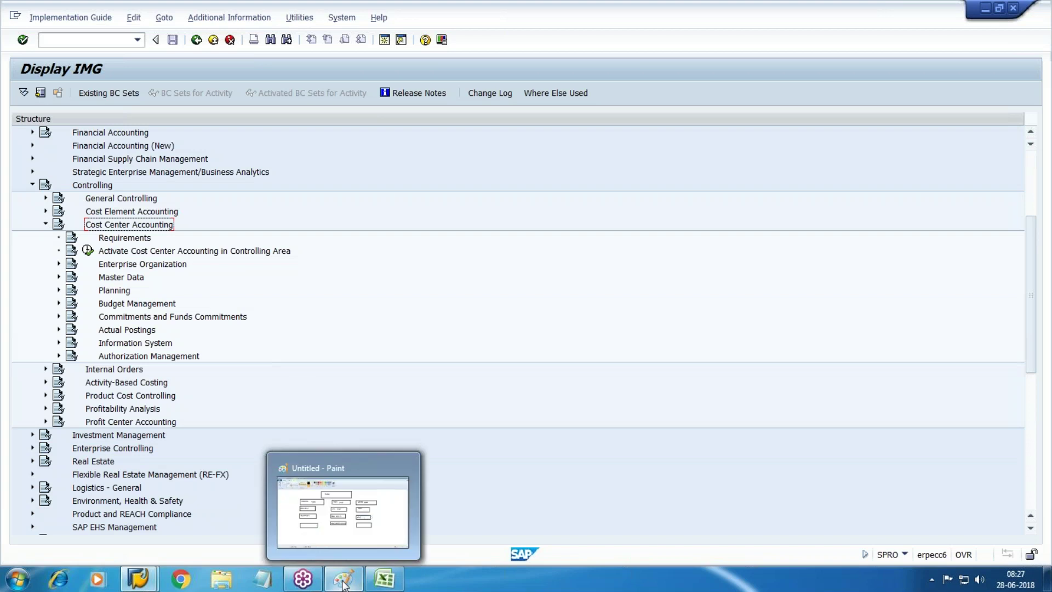
pyautogui.moveTo(350, 456)
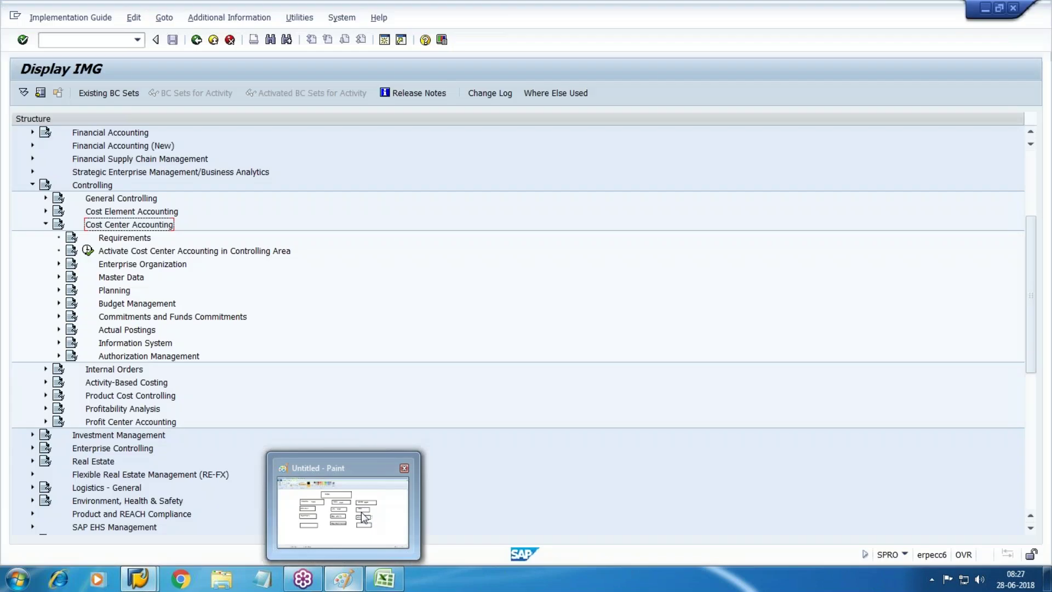
pyautogui.click(363, 515)
pyautogui.hotkey('alt', 'Tab')
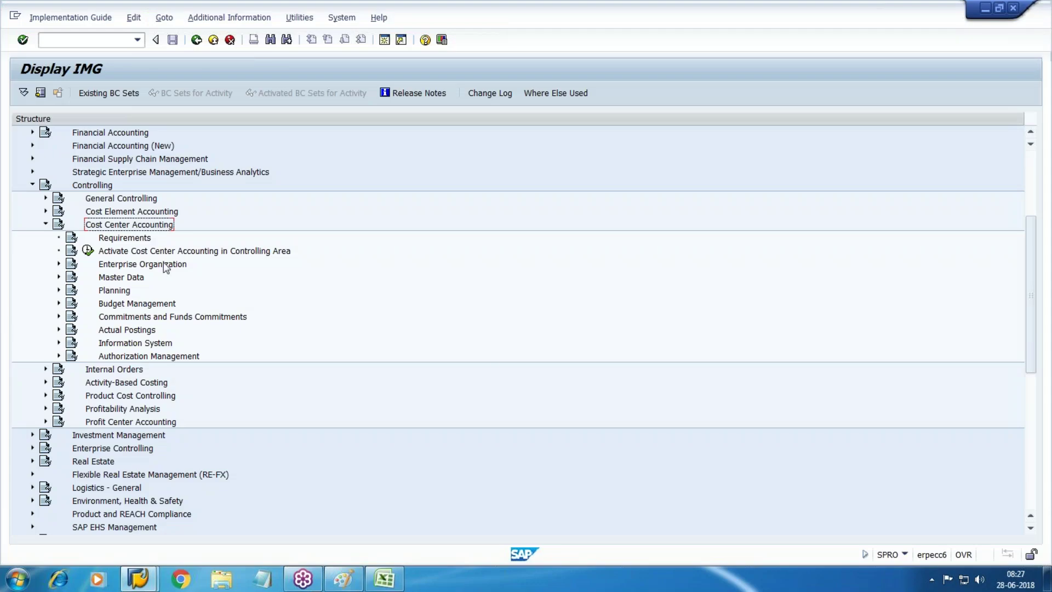
# Open the standard hierarchy for cost centers in change mode from the Cost Center Accounting master data activities.
pyautogui.click(146, 254)
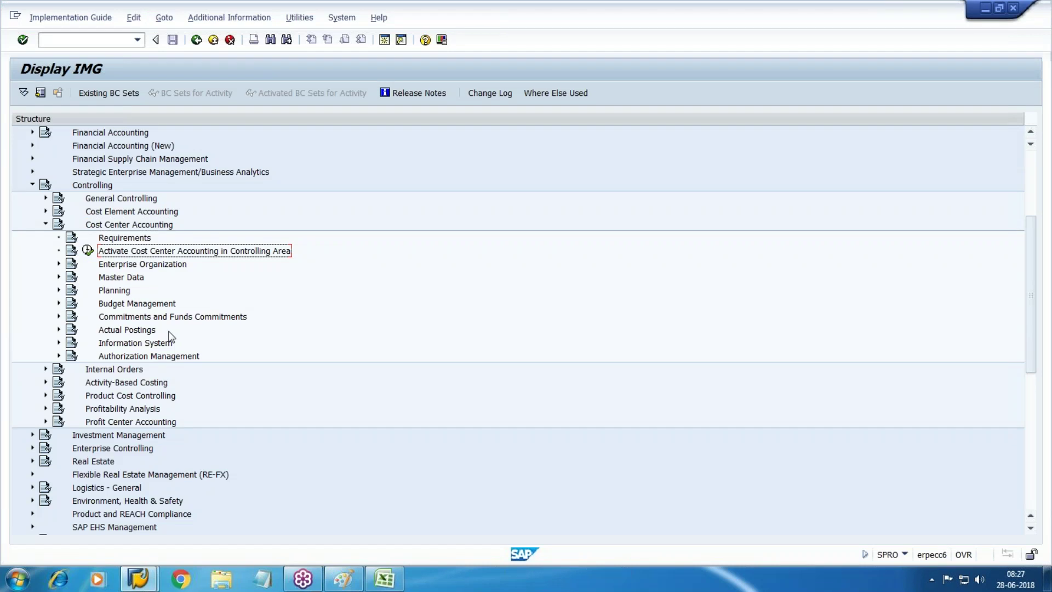
pyautogui.click(124, 278)
pyautogui.click(58, 277)
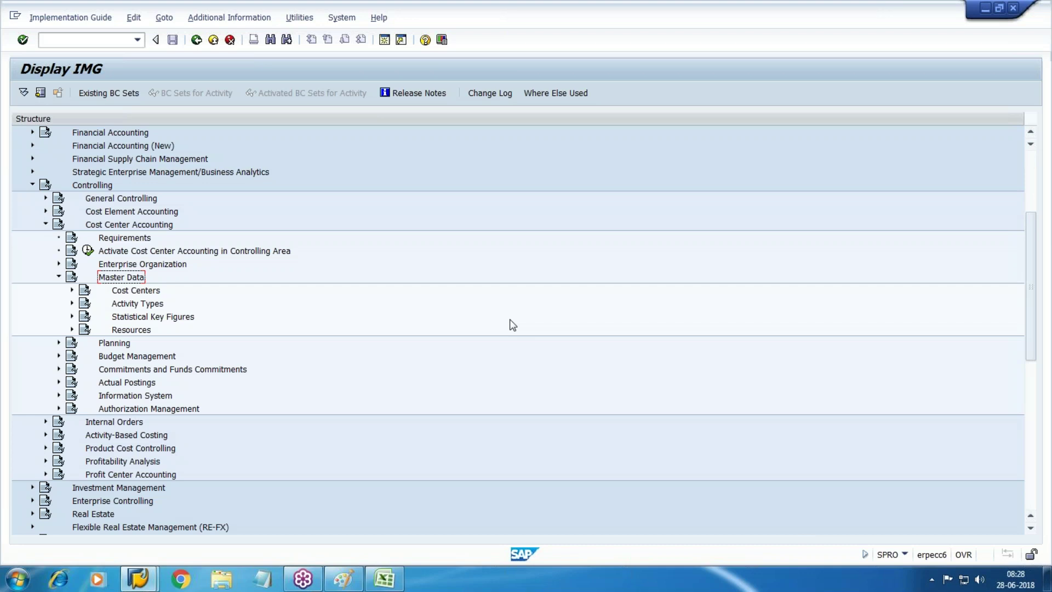
pyautogui.click(71, 290)
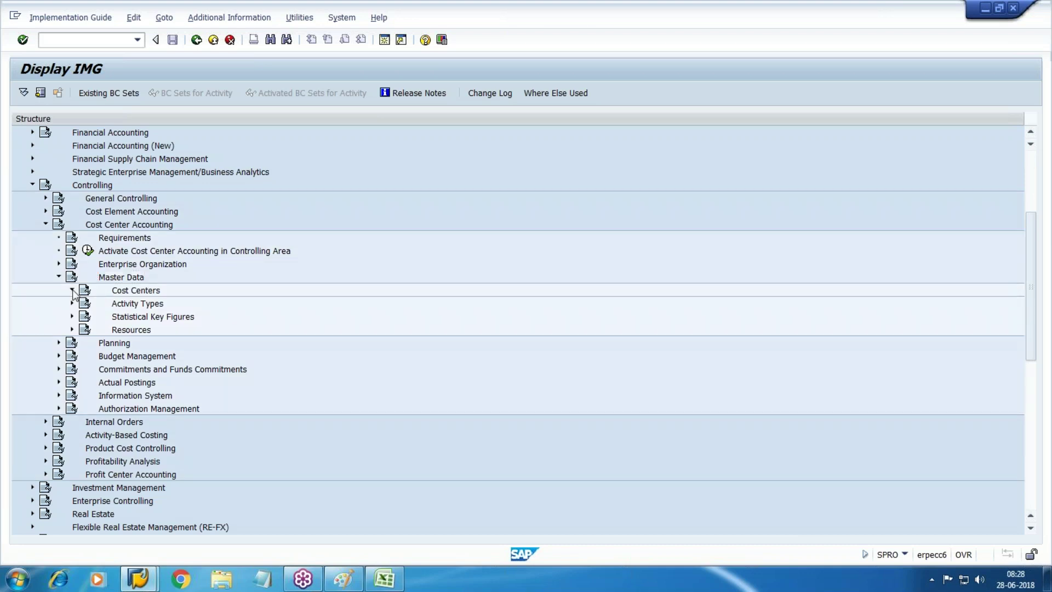
pyautogui.click(162, 317)
pyautogui.click(113, 317)
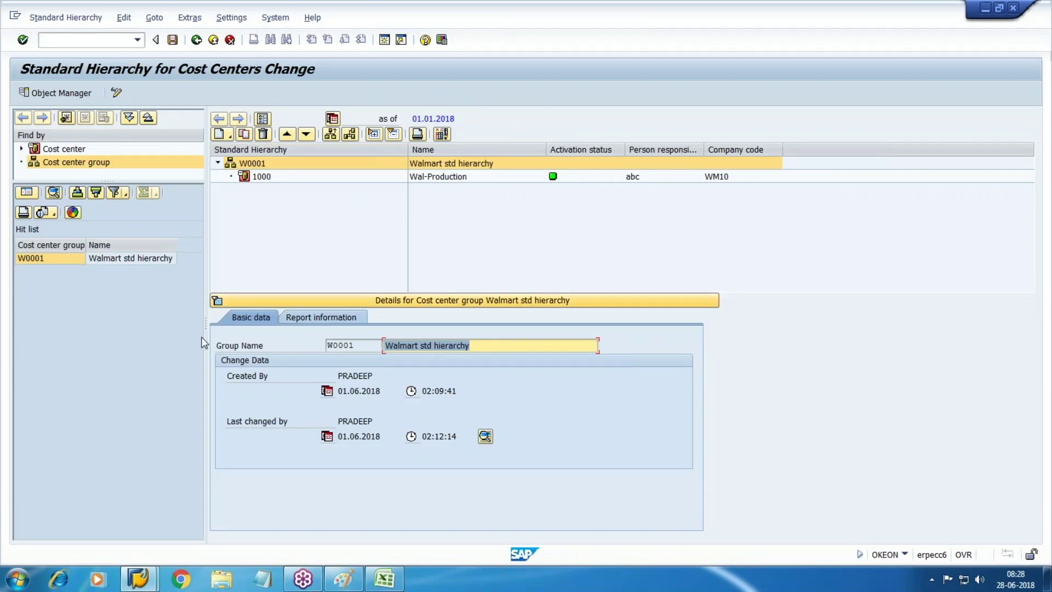
# Hide the details of cost center group W0001 and select cost center 1000, Wal-Production, in the standard hierarchy.
pyautogui.click(218, 301)
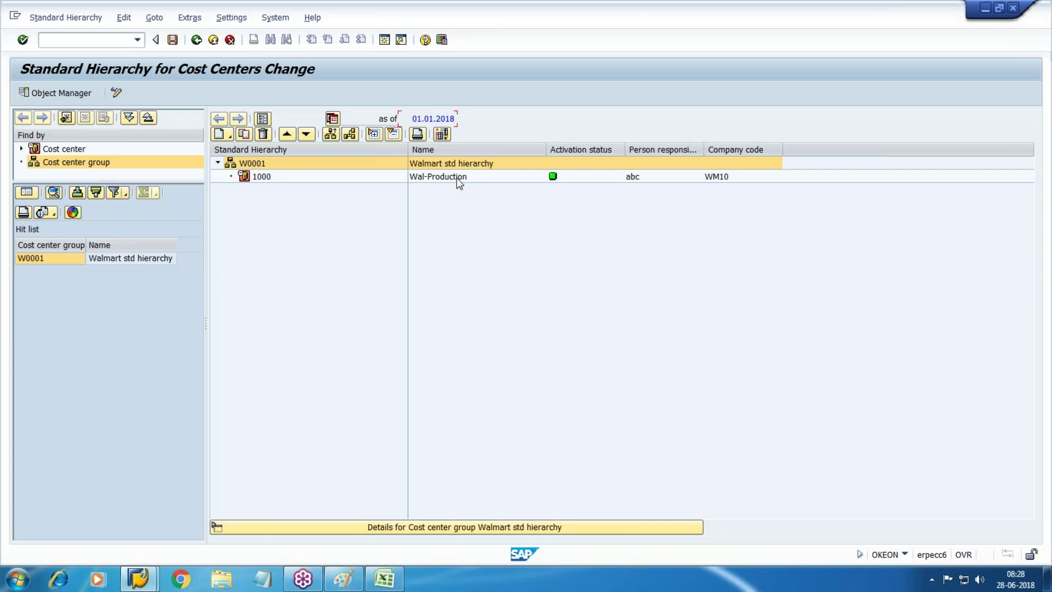
pyautogui.click(464, 177)
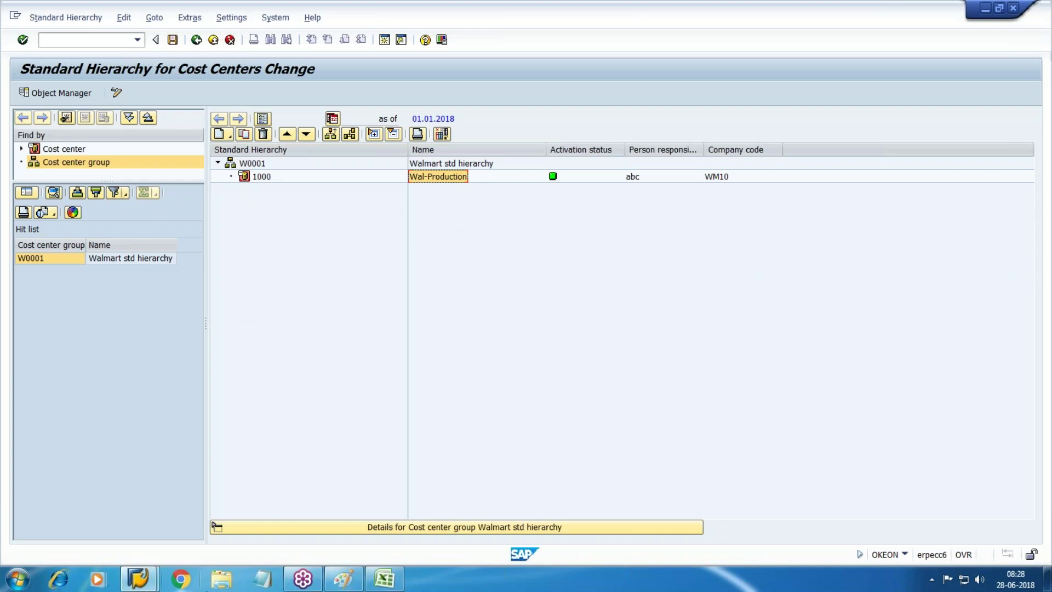
# Check the hierarchy diagram in Paint, return to the SAP IMG structure and open the Create Cost Center Group activity under Define Cost Center Groups.
pyautogui.click(343, 578)
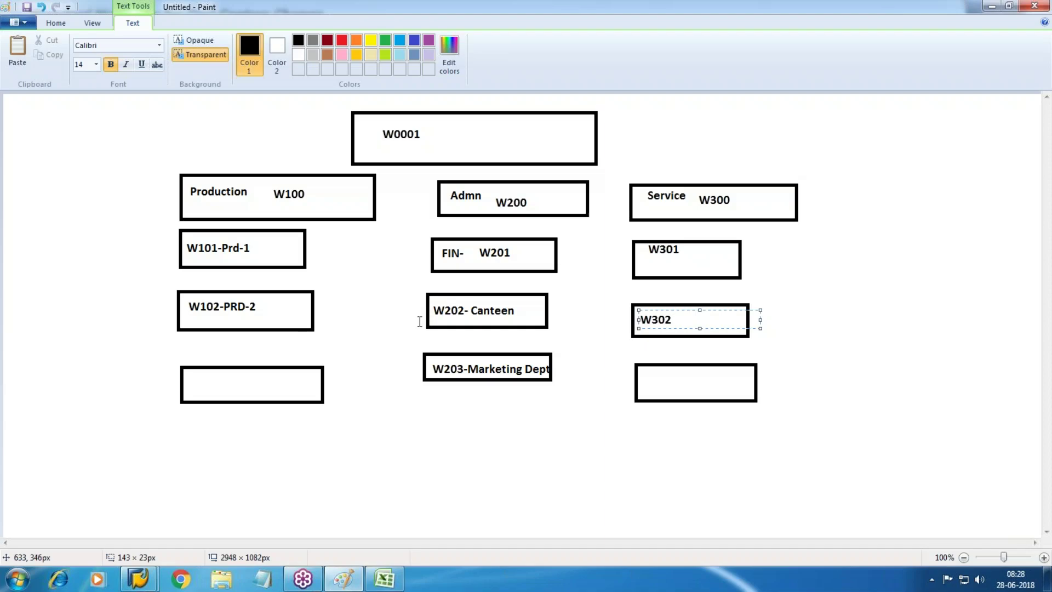
pyautogui.hotkey('alt', 'Tab')
pyautogui.press('F3')
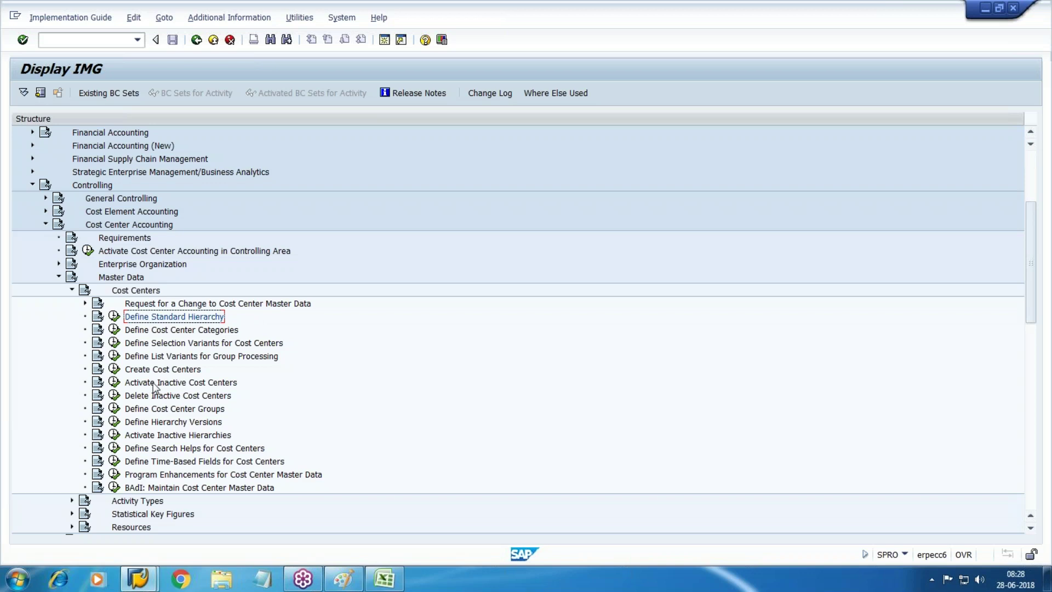
pyautogui.click(220, 398)
pyautogui.click(215, 422)
pyautogui.click(189, 410)
pyautogui.click(114, 408)
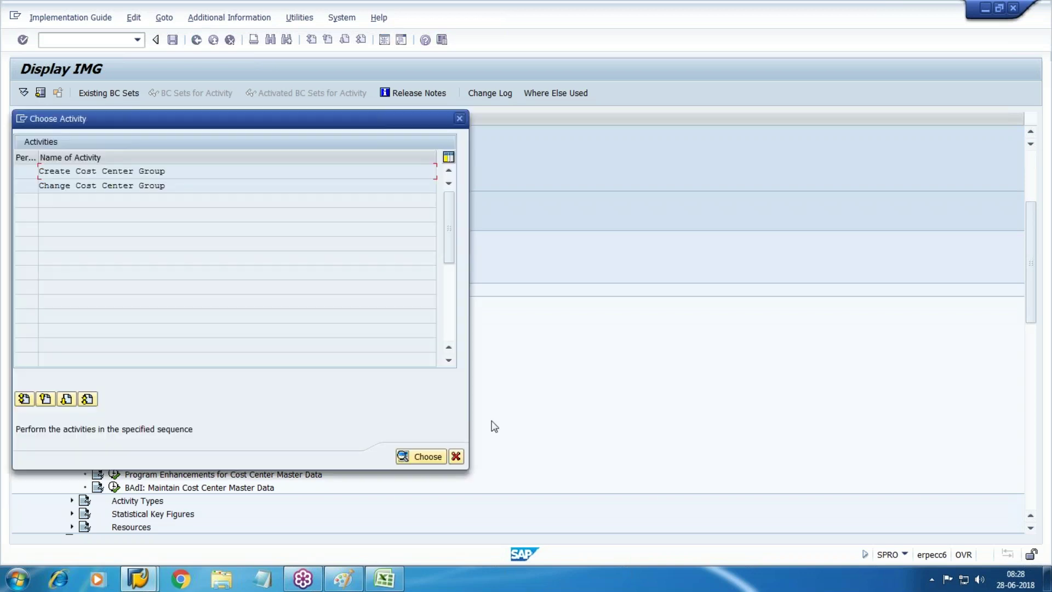
pyautogui.doubleClick(61, 171)
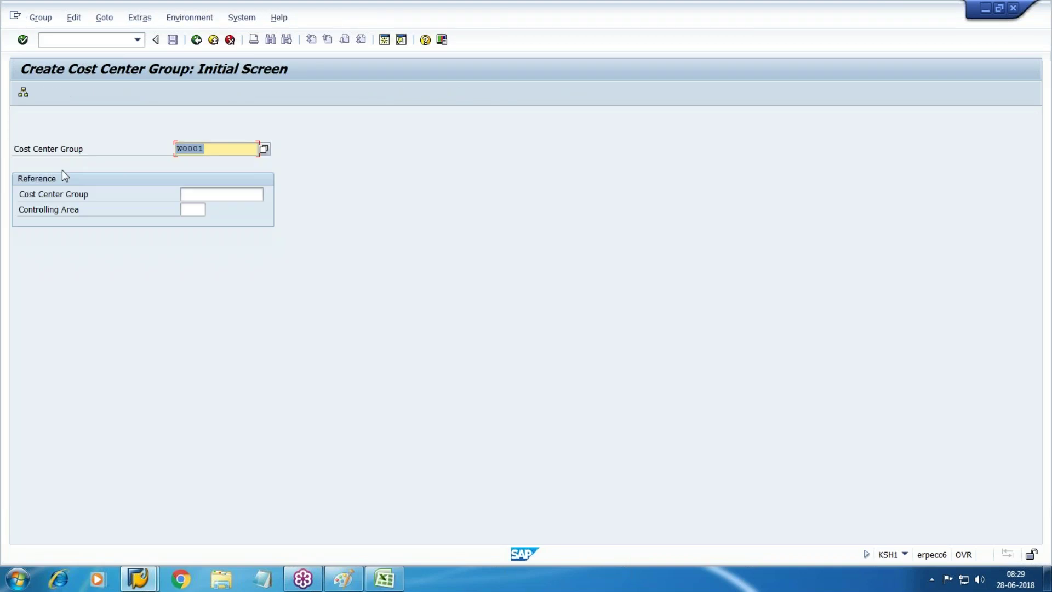
# Create cost center group W100 with the description Walmart Production Unit and save it.
pyautogui.hotkey('alt', 'Tab')
pyautogui.hotkey('alt', 'Tab')
pyautogui.write('W100')
pyautogui.press('Return')
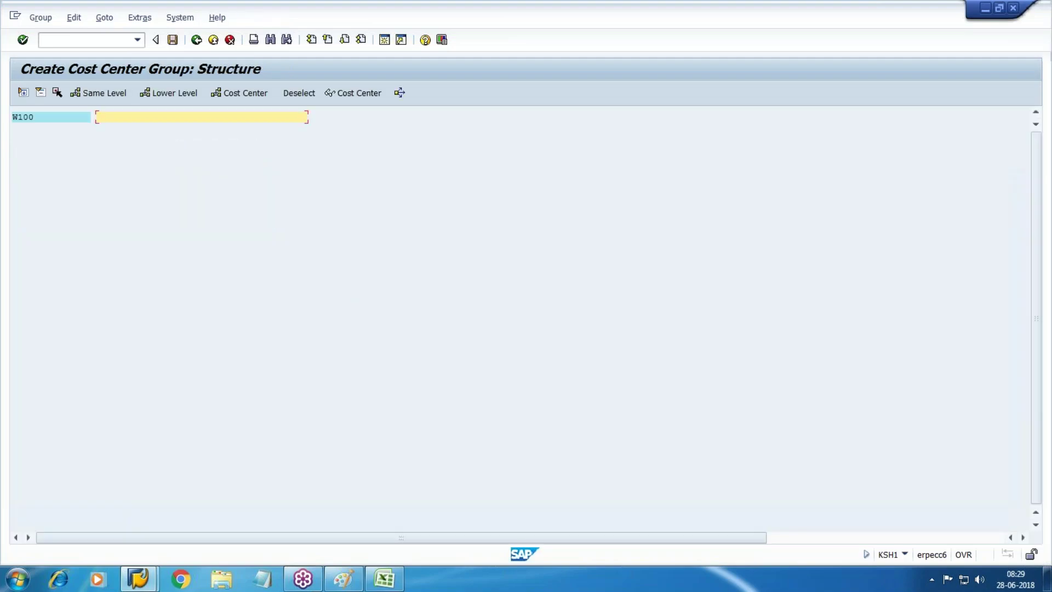
pyautogui.write('Walmart Production Unit')
pyautogui.click(172, 40)
pyautogui.press('F3')
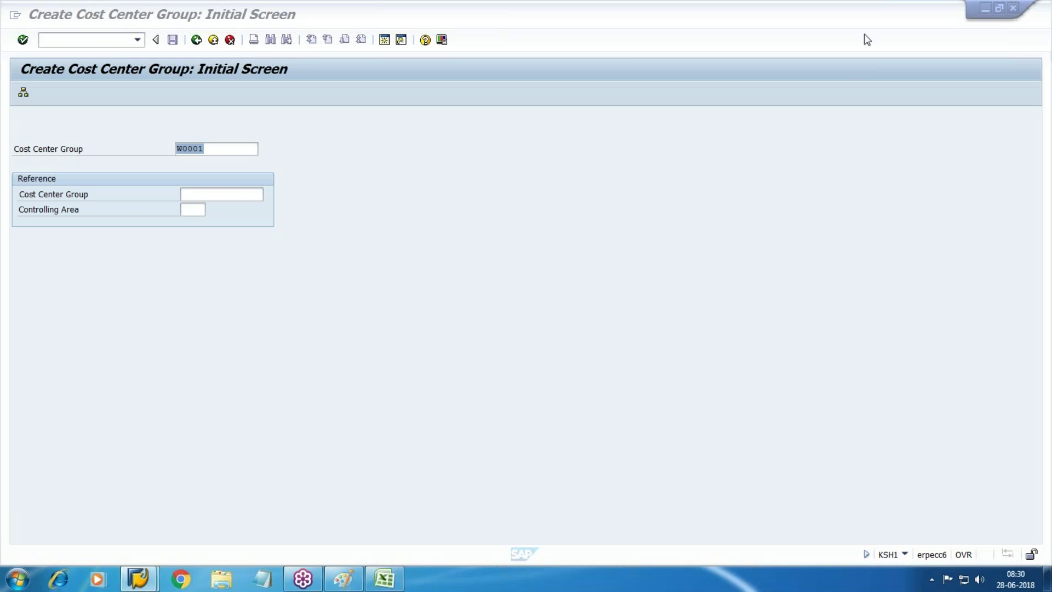
pyautogui.click(265, 222)
pyautogui.click(225, 154)
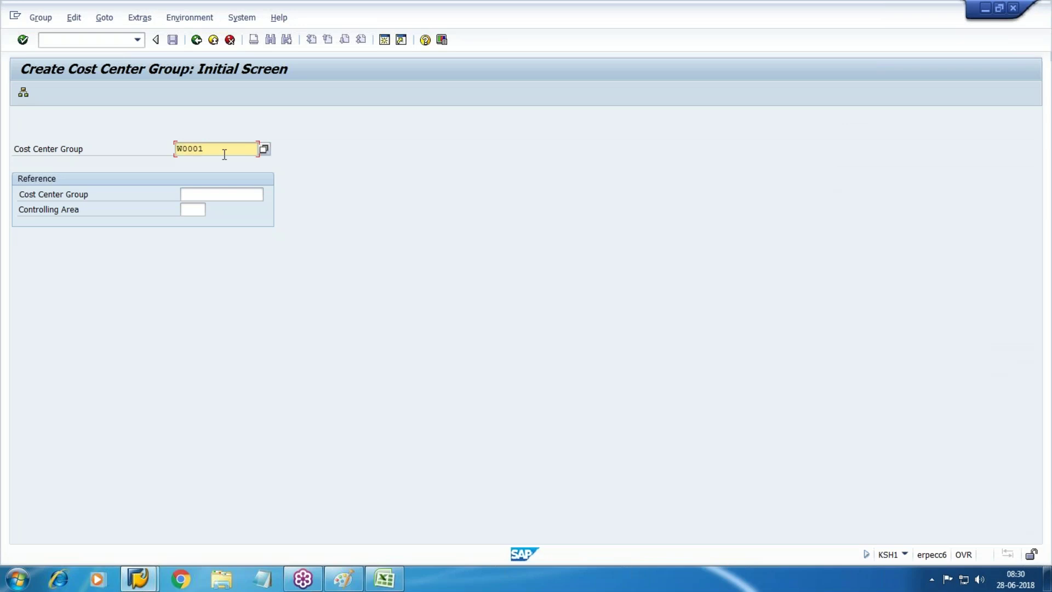
pyautogui.press('BackSpace')
pyautogui.press('BackSpace')
pyautogui.press('BackSpace')
pyautogui.press('BackSpace')
pyautogui.press('BackSpace')
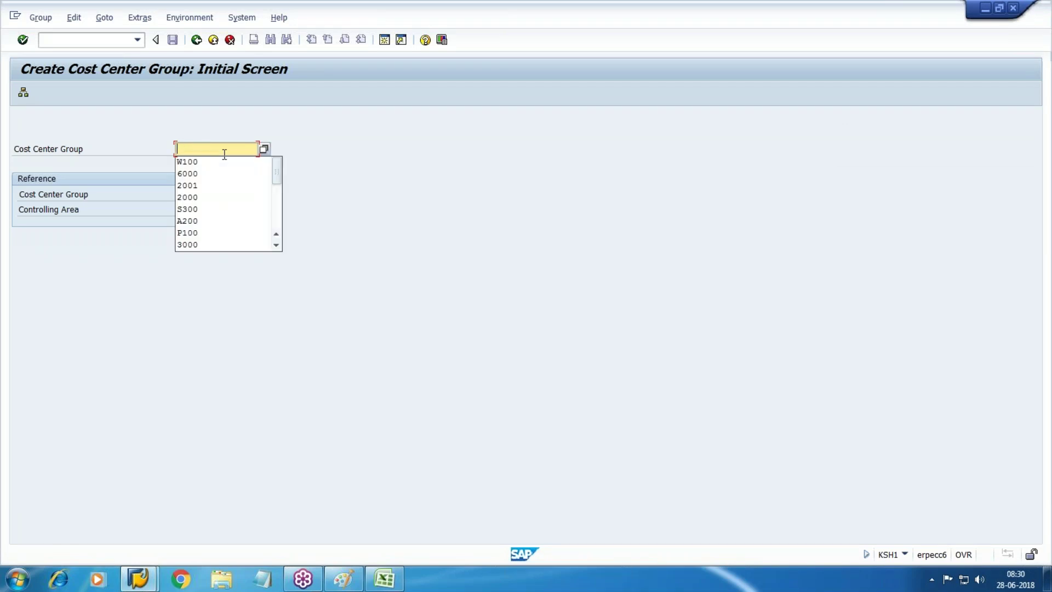
pyautogui.write('W')
pyautogui.hotkey('alt', 'Tab')
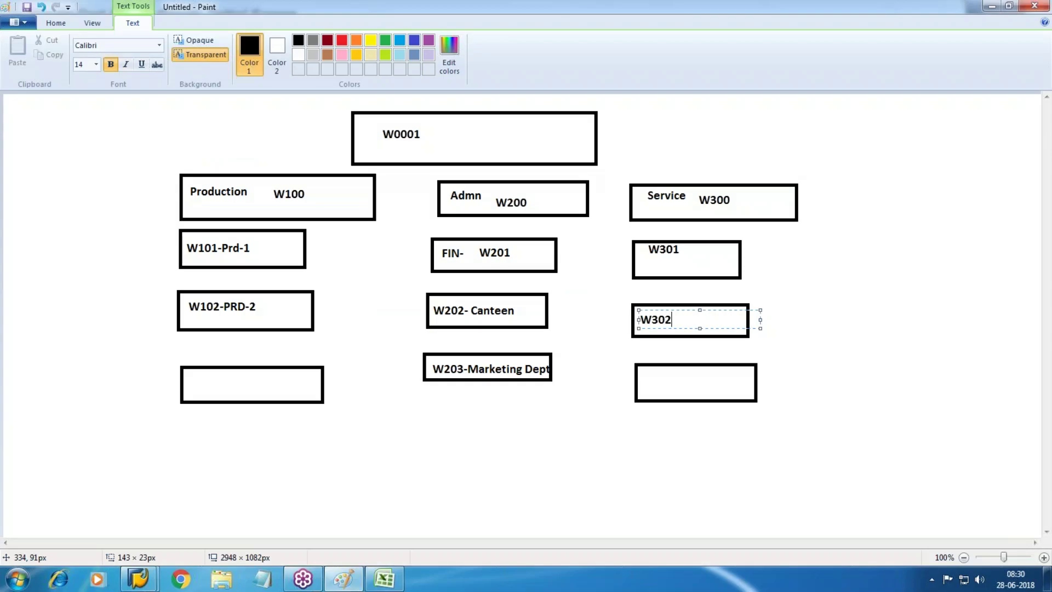
pyautogui.hotkey('alt', 'Tab')
pyautogui.hotkey('alt', 'Tab')
pyautogui.hotkey('alt', 'Tab')
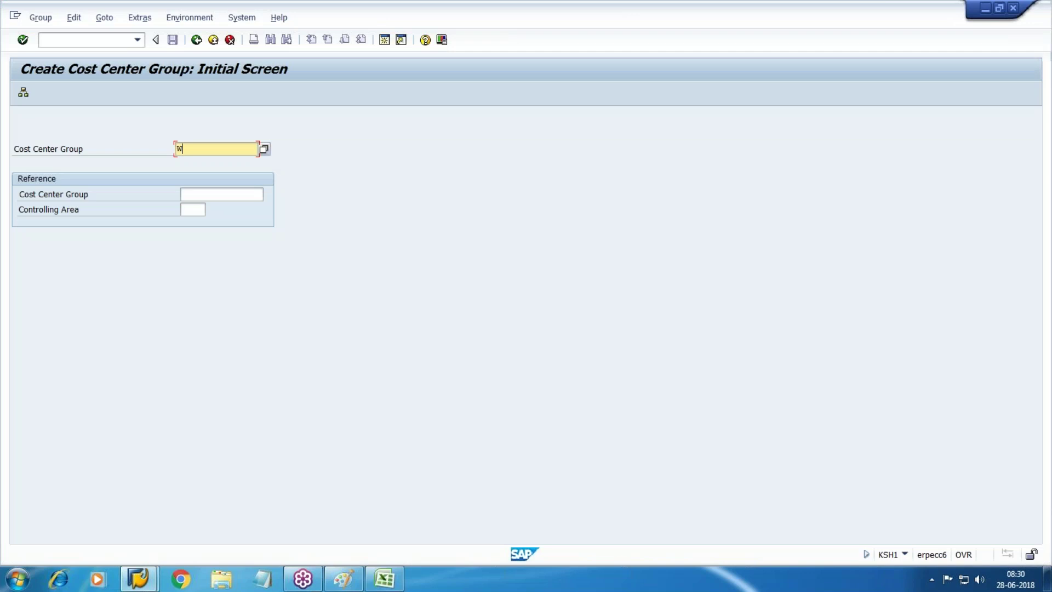
pyautogui.hotkey('alt', 'Tab')
pyautogui.hotkey('alt', 'Tab')
pyautogui.write('100')
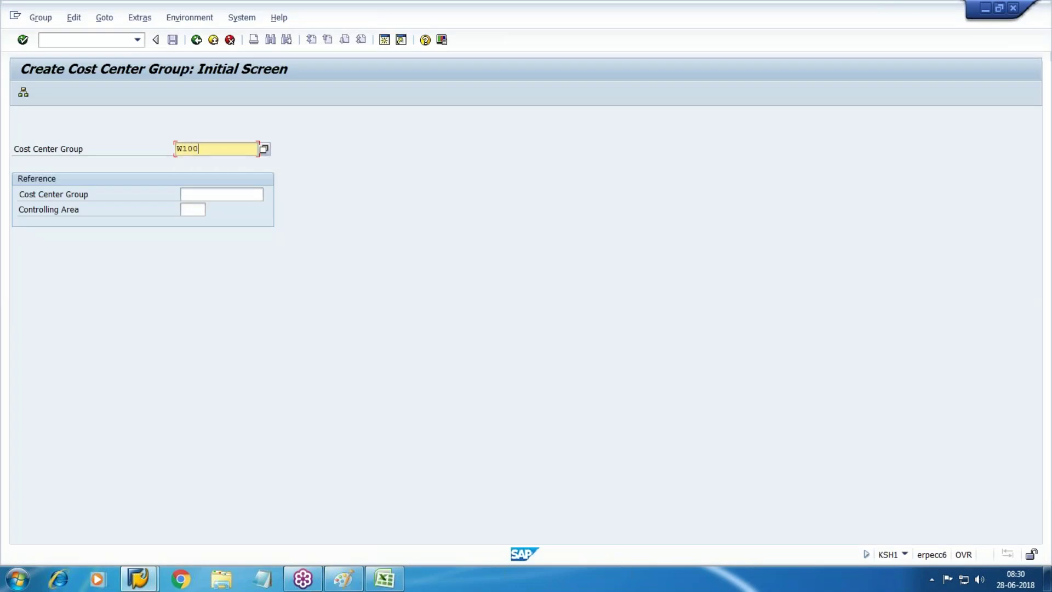
pyautogui.press('Return')
pyautogui.press('F3')
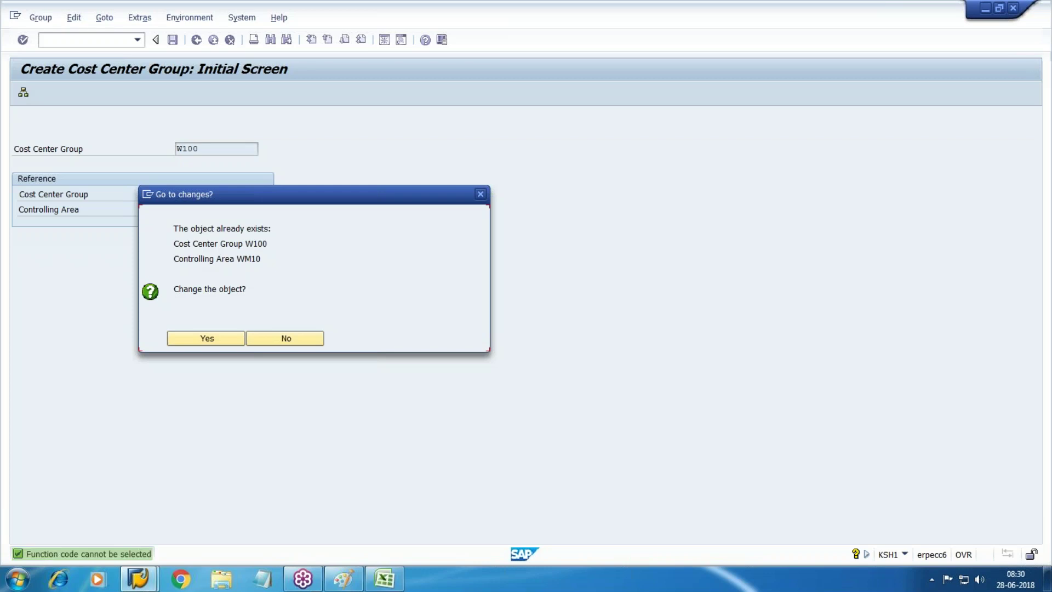
pyautogui.click(288, 337)
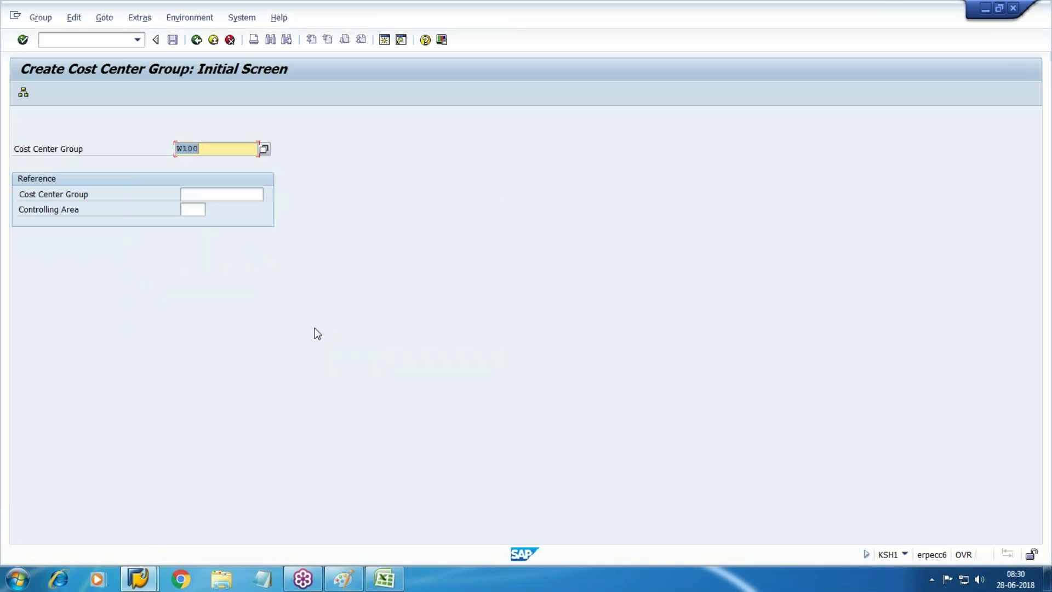
# Create cost center group W200 with the description Walmart Admn and save it.
pyautogui.write('W00')
pyautogui.press('BackSpace')
pyautogui.press('BackSpace')
pyautogui.write('200')
pyautogui.press('Return')
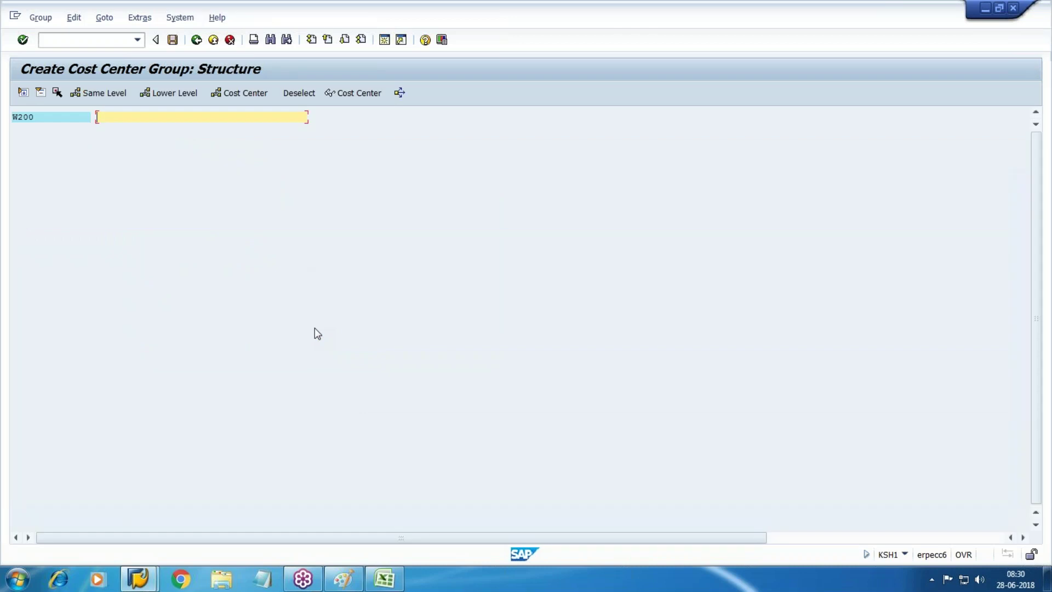
pyautogui.write('Walmart Admn')
pyautogui.hotkey('ctrl', 's')
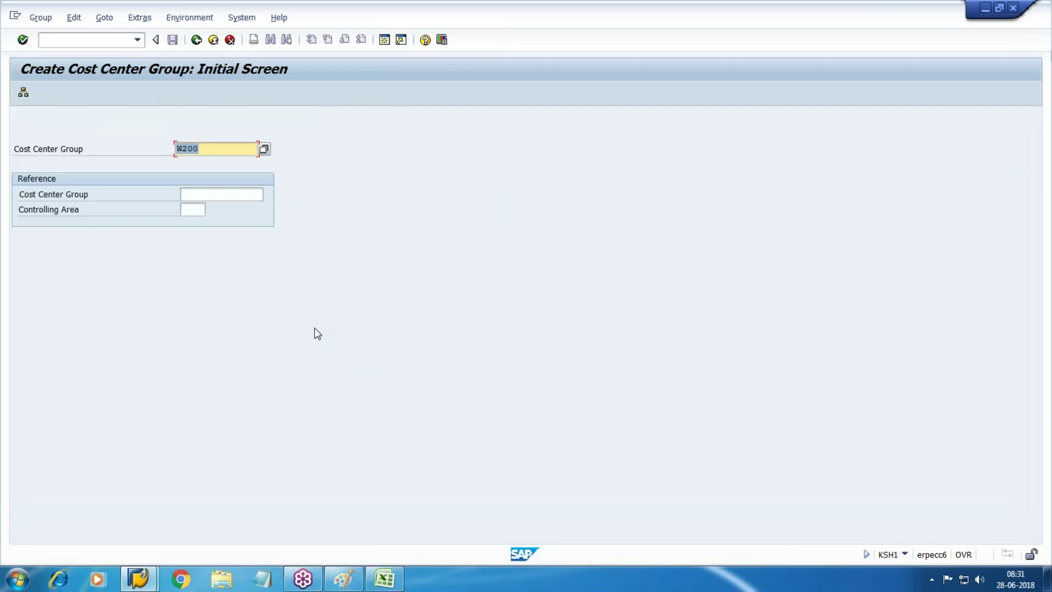
# Create cost center group W300 with the description Walrt Service Unit, save it and return to the activity selection.
pyautogui.write('W')
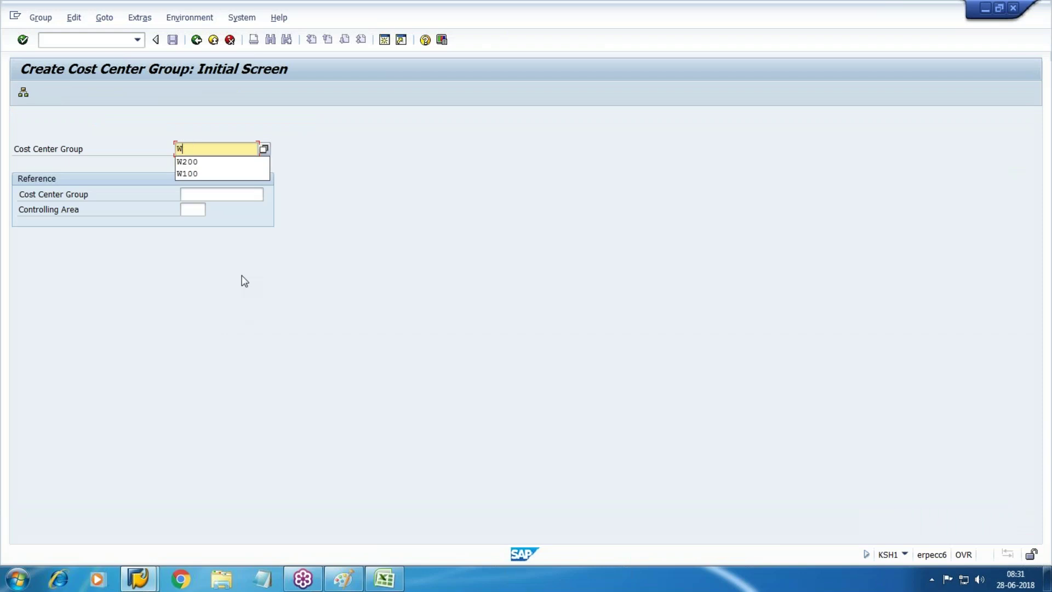
pyautogui.write('300')
pyautogui.press('Return')
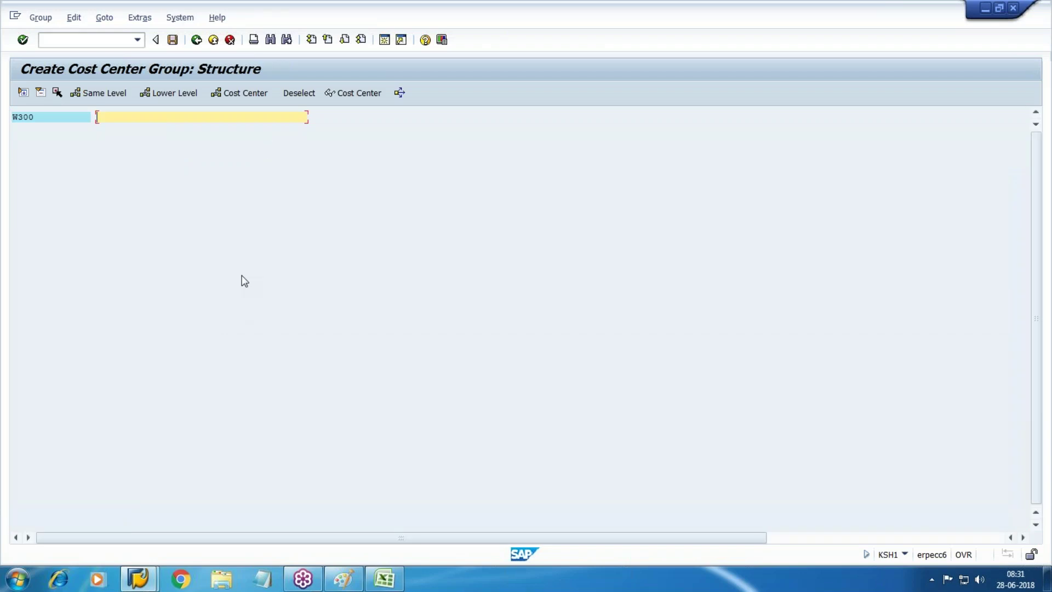
pyautogui.write('Walrt Service Unit')
pyautogui.hotkey('ctrl', 's')
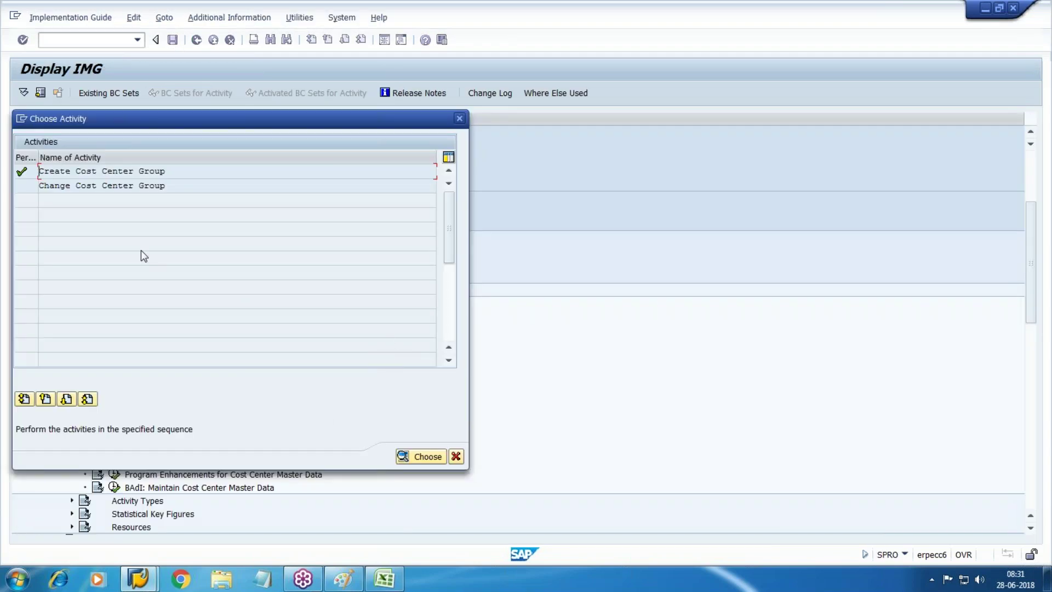
# Open cost center group W100 in the Change Cost Center Group activity to check it, and return to the IMG structure.
pyautogui.doubleClick(52, 184)
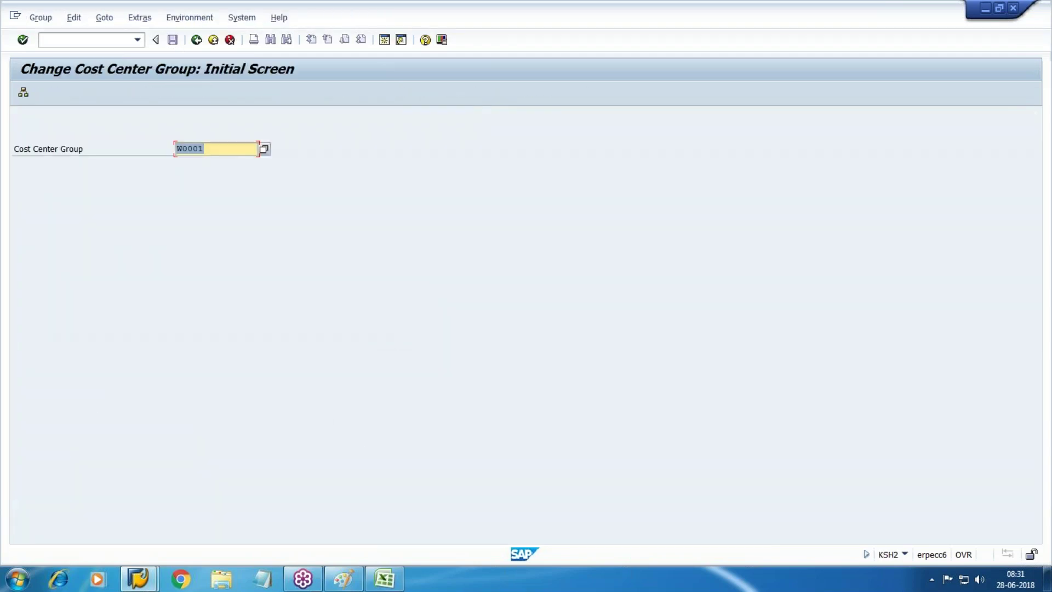
pyautogui.press('Delete')
pyautogui.write('W100')
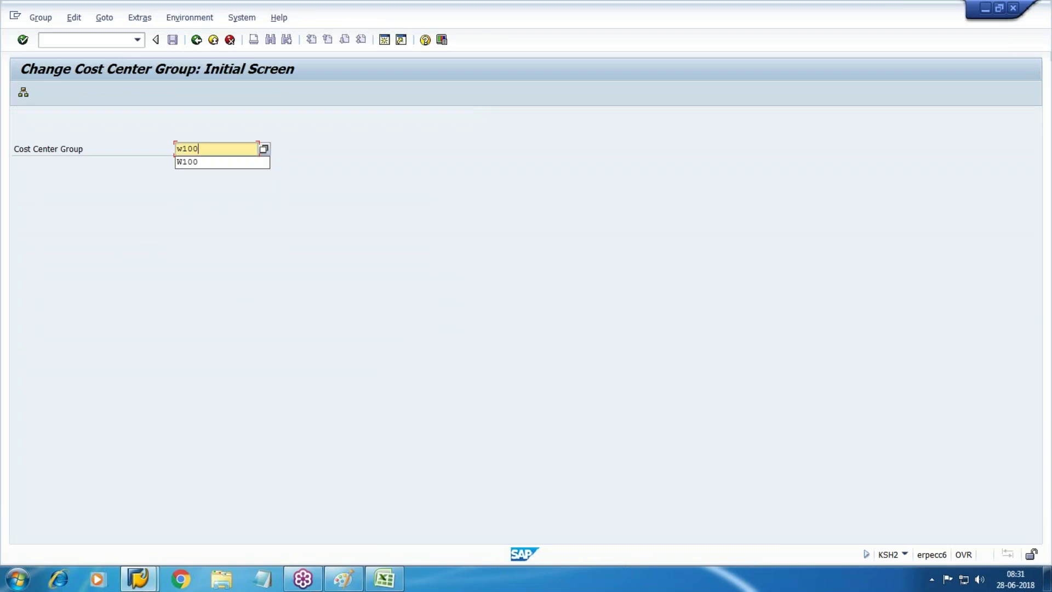
pyautogui.press('Return')
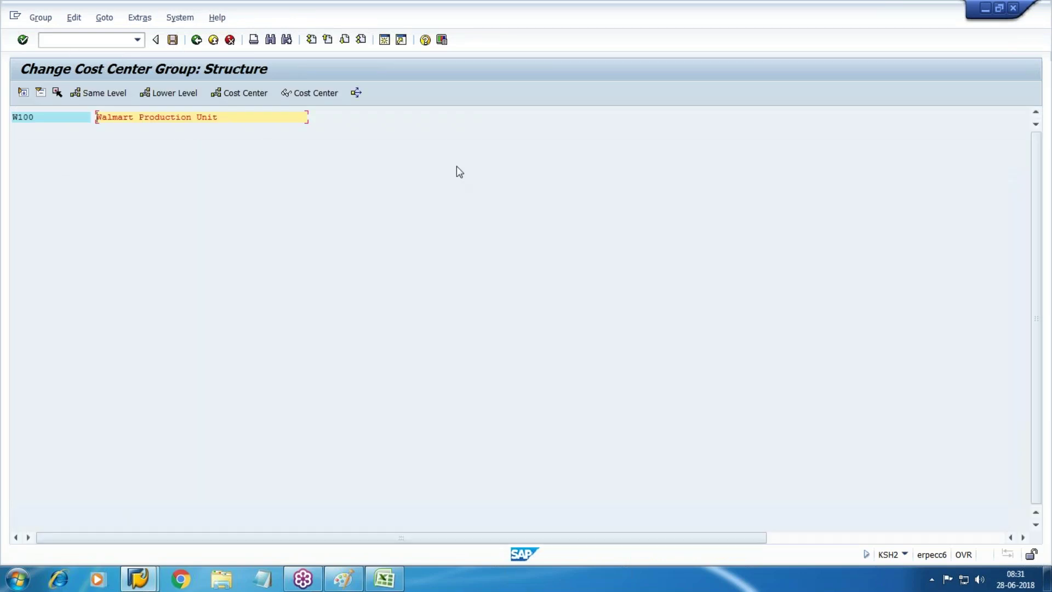
pyautogui.press('F3')
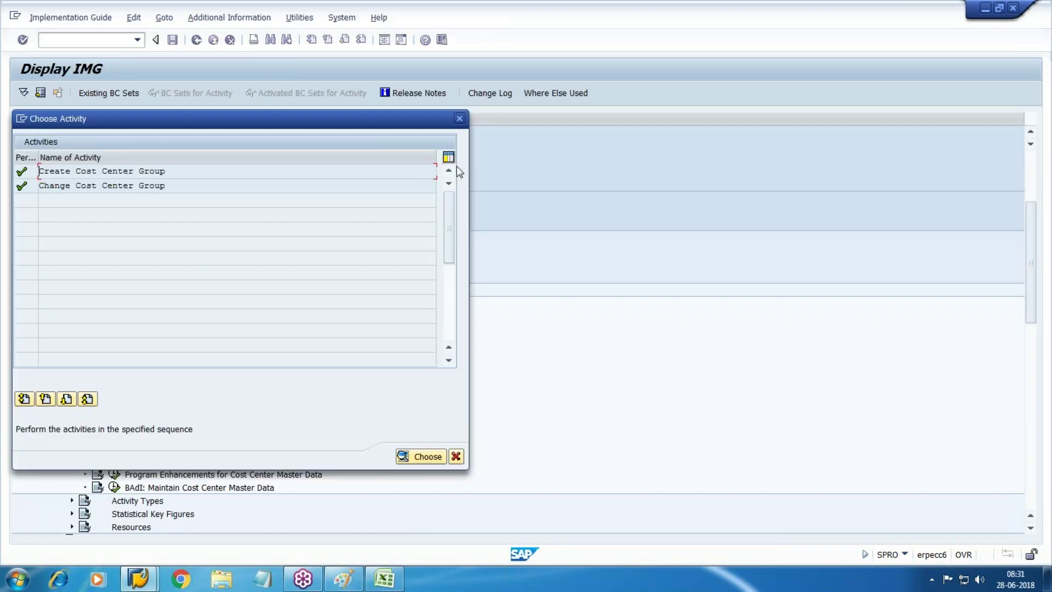
pyautogui.click(456, 456)
# Check the hierarchy diagram in Paint, return to SAP and open the Define Standard Hierarchy activity.
pyautogui.click(343, 578)
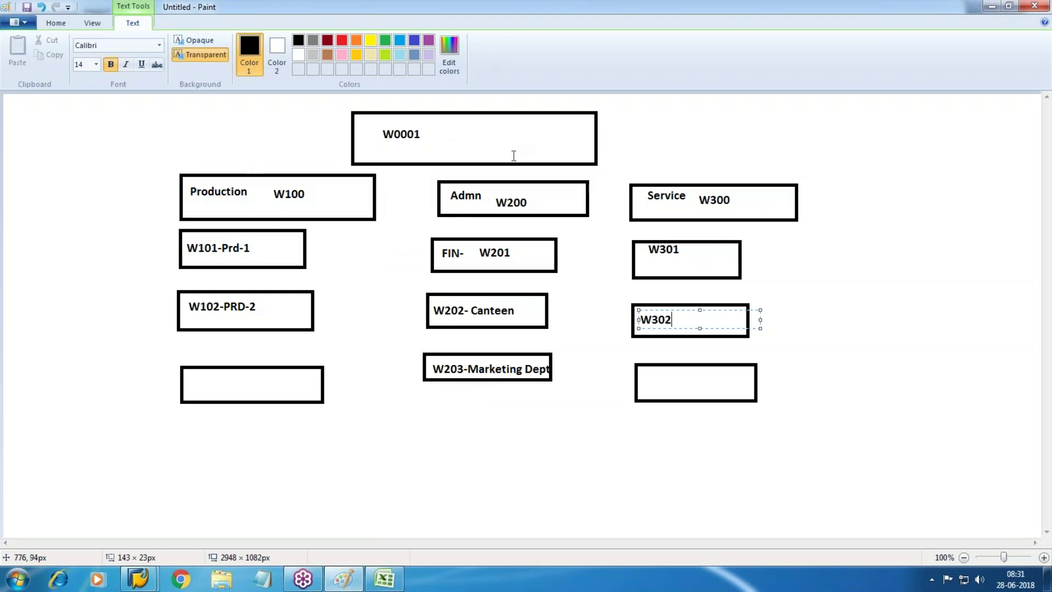
pyautogui.hotkey('alt', 'Tab')
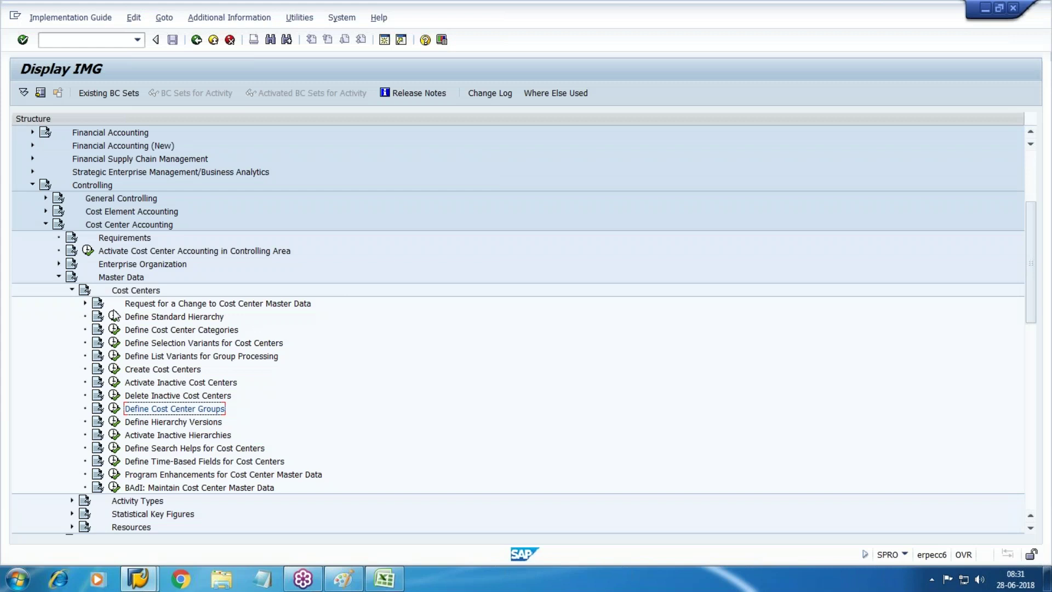
pyautogui.click(114, 317)
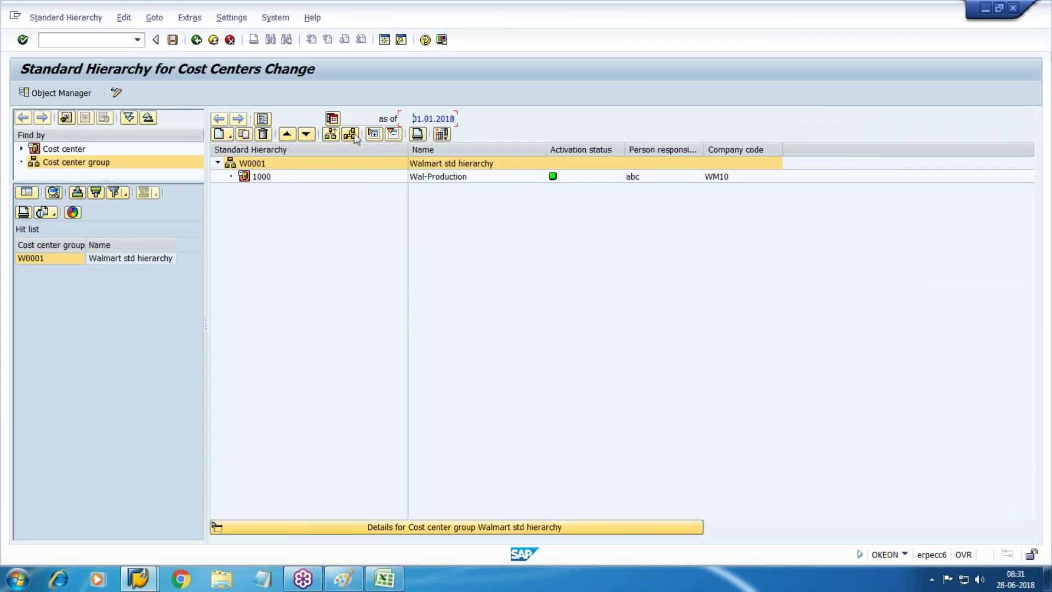
# Assign cost center group W100, Walmart Production Unit, beneath W0001 using the Incorporates Cost center group relationship.
pyautogui.click(353, 138)
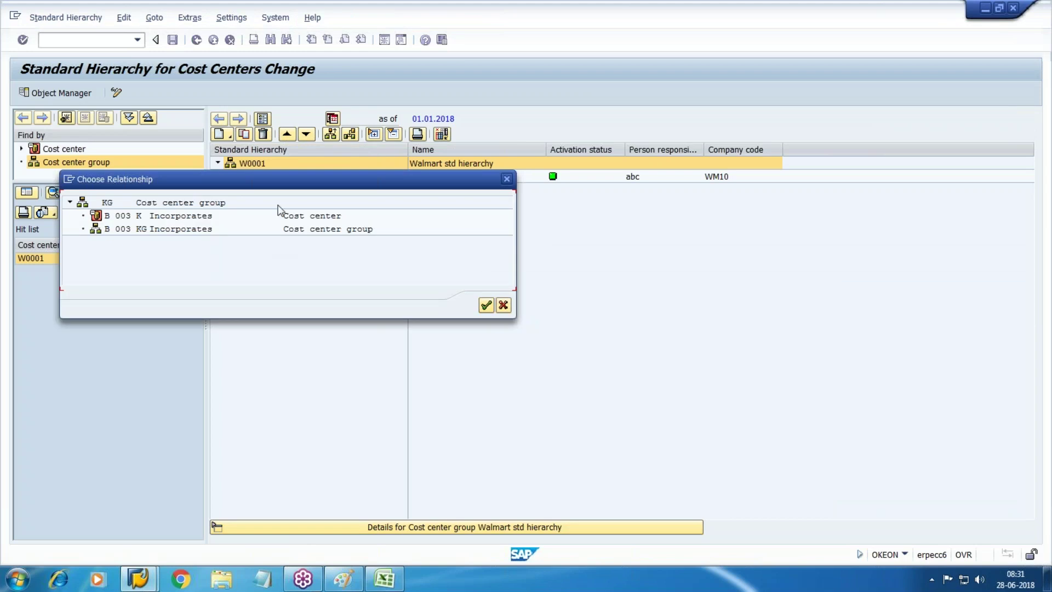
pyautogui.click(308, 229)
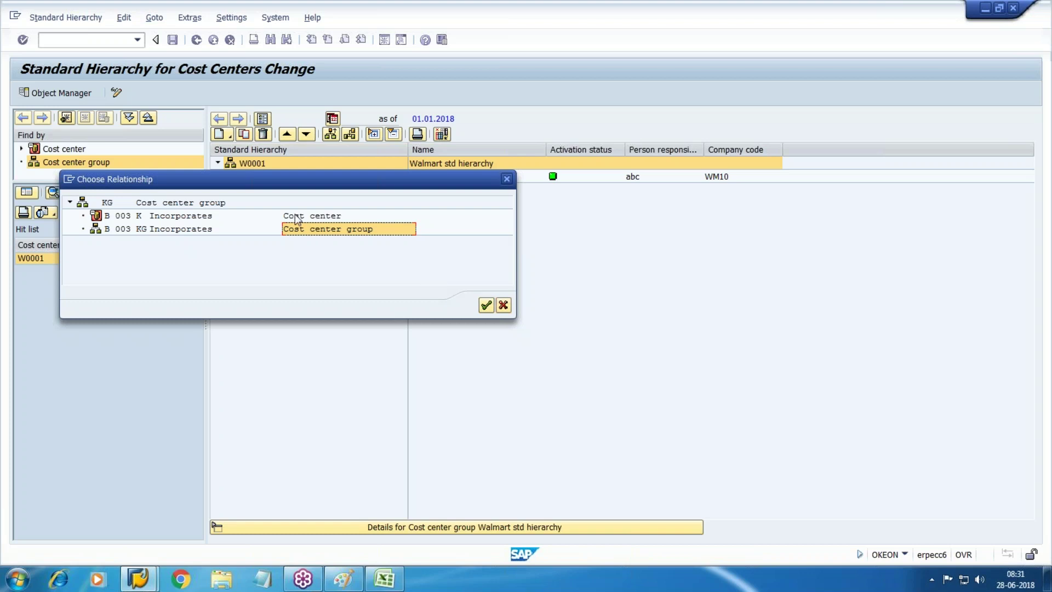
pyautogui.moveTo(350, 179); pyautogui.dragTo(381, 185)
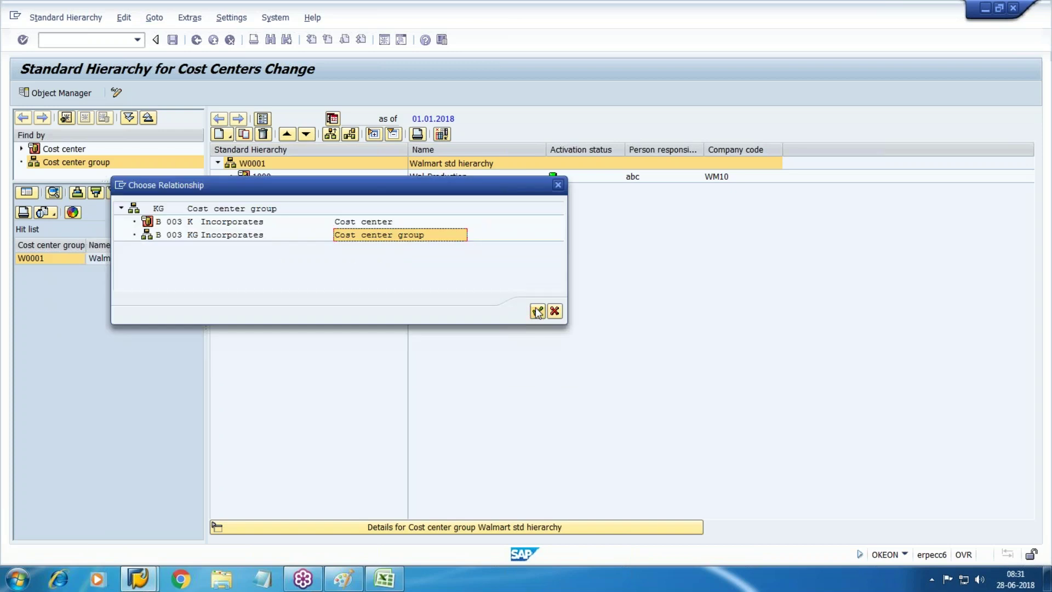
pyautogui.press('Return')
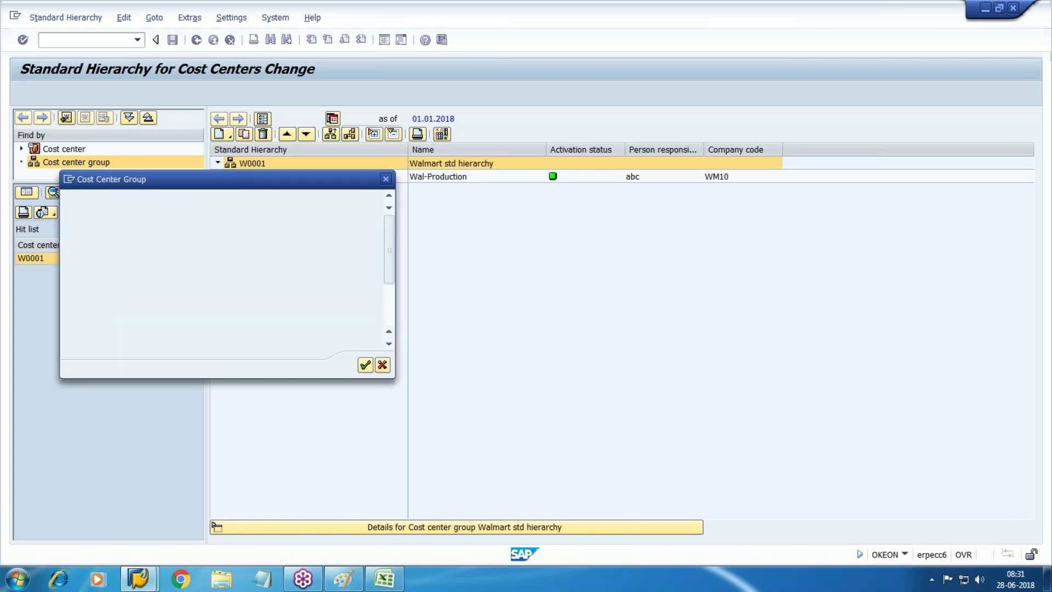
pyautogui.press('Tab')
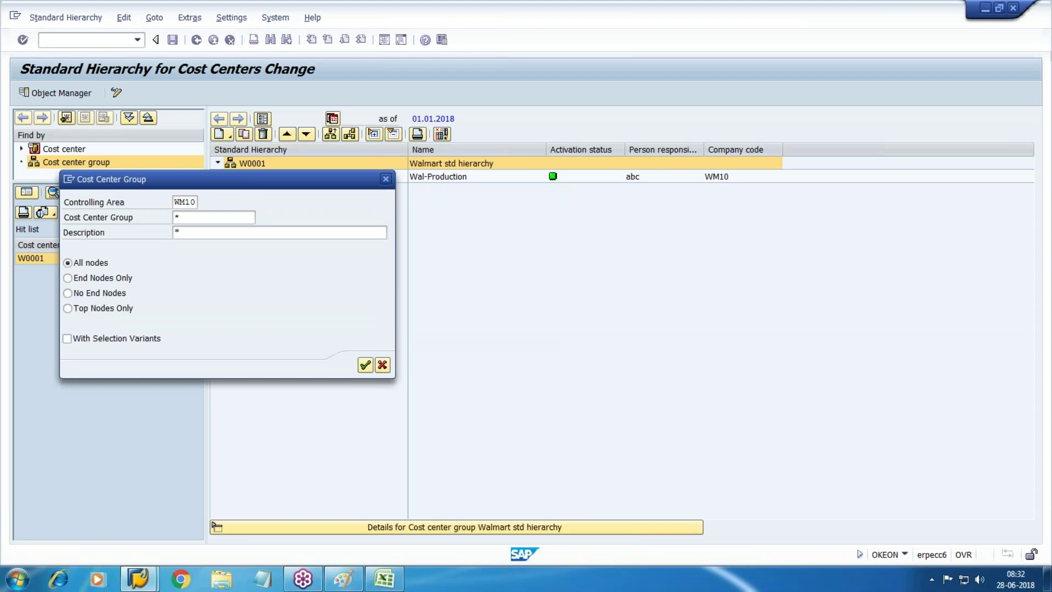
pyautogui.press('Return')
pyautogui.press('Down')
pyautogui.press('Down')
pyautogui.press('Down')
pyautogui.press('Up')
pyautogui.press('Up')
pyautogui.press('Up')
pyautogui.press('Down')
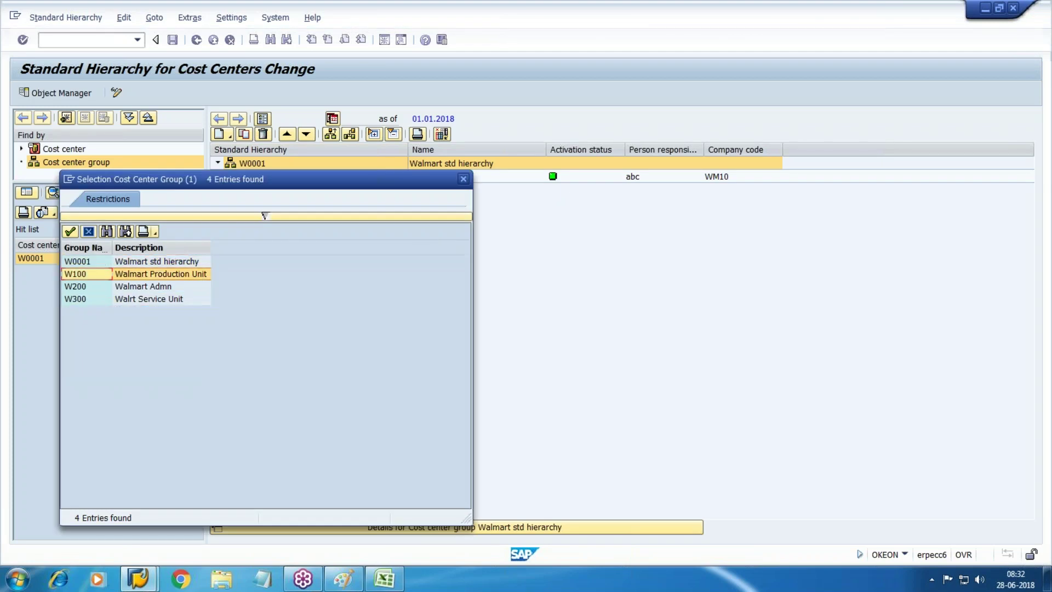
pyautogui.press('Return')
pyautogui.press('Return')
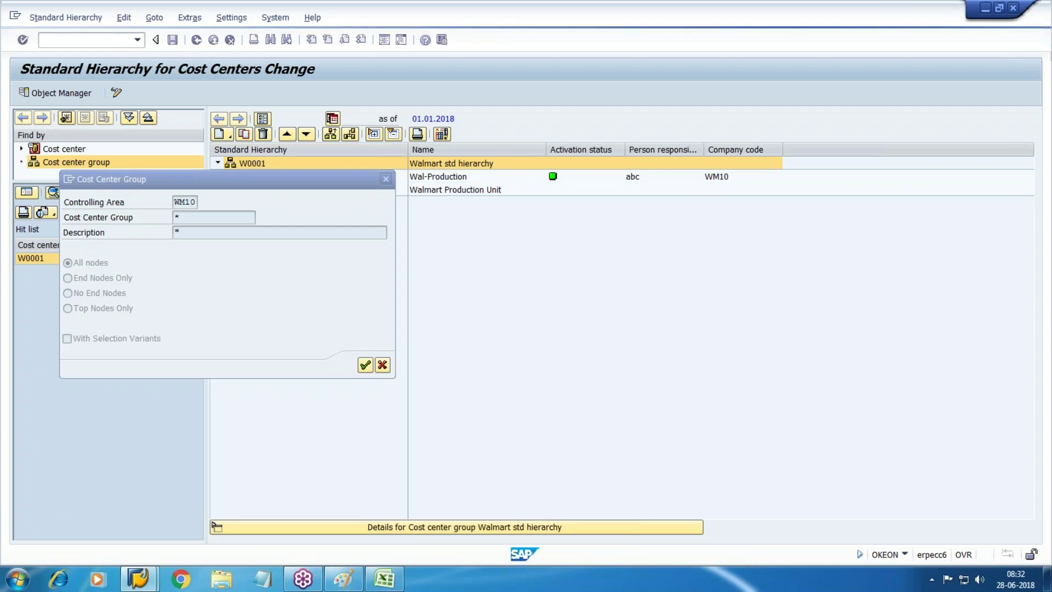
# Assign cost center group W200, Walmart Admn, beneath W0001 using the Incorporates Cost center group relationship.
pyautogui.click(335, 133)
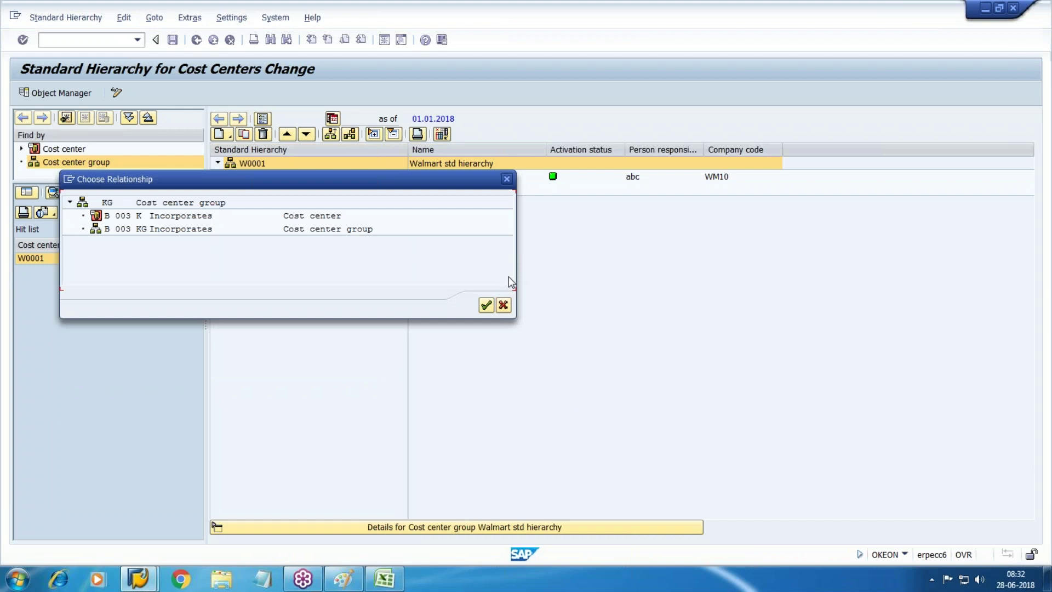
pyautogui.doubleClick(336, 230)
pyautogui.click(365, 365)
pyautogui.press('Down')
pyautogui.press('Down')
pyautogui.press('Down')
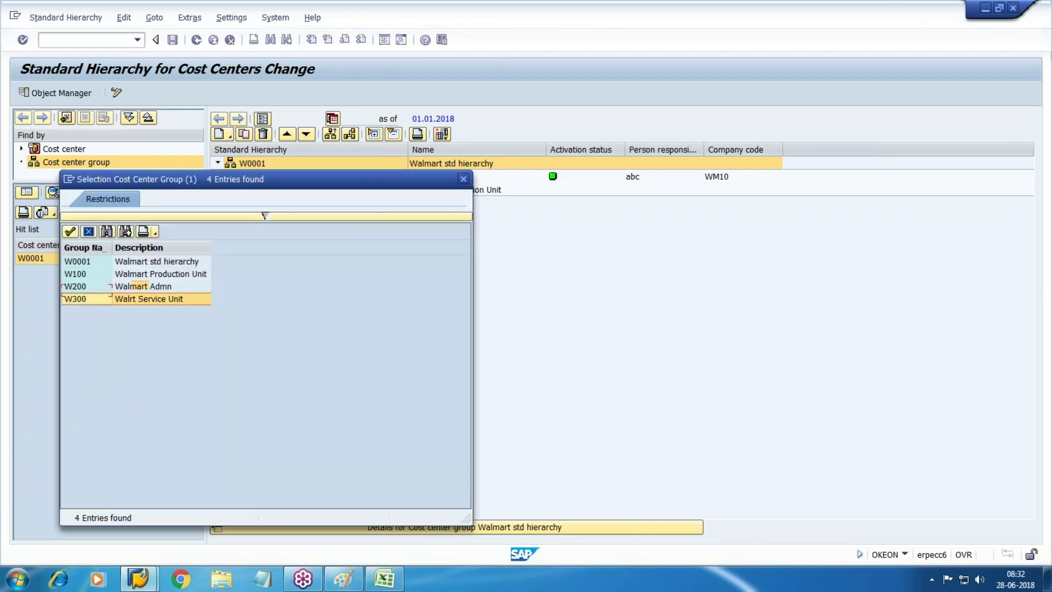
pyautogui.press('Escape')
pyautogui.click(365, 365)
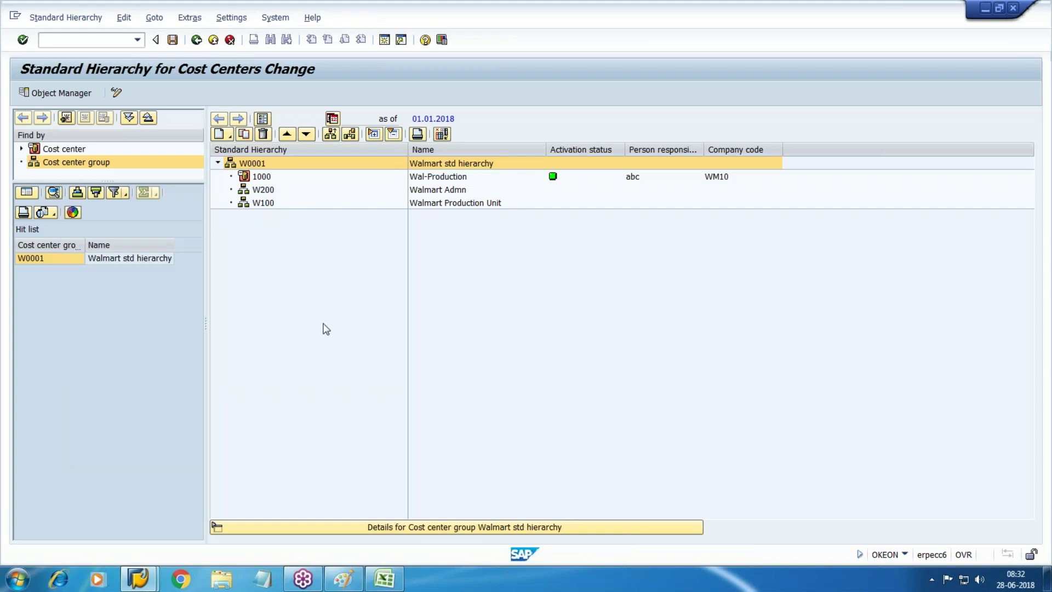
# Assign cost center group W300, Walrt Service Unit, beneath W0001 using the Incorporates Cost center group relationship, and save the standard hierarchy.
pyautogui.click(350, 133)
pyautogui.doubleClick(327, 229)
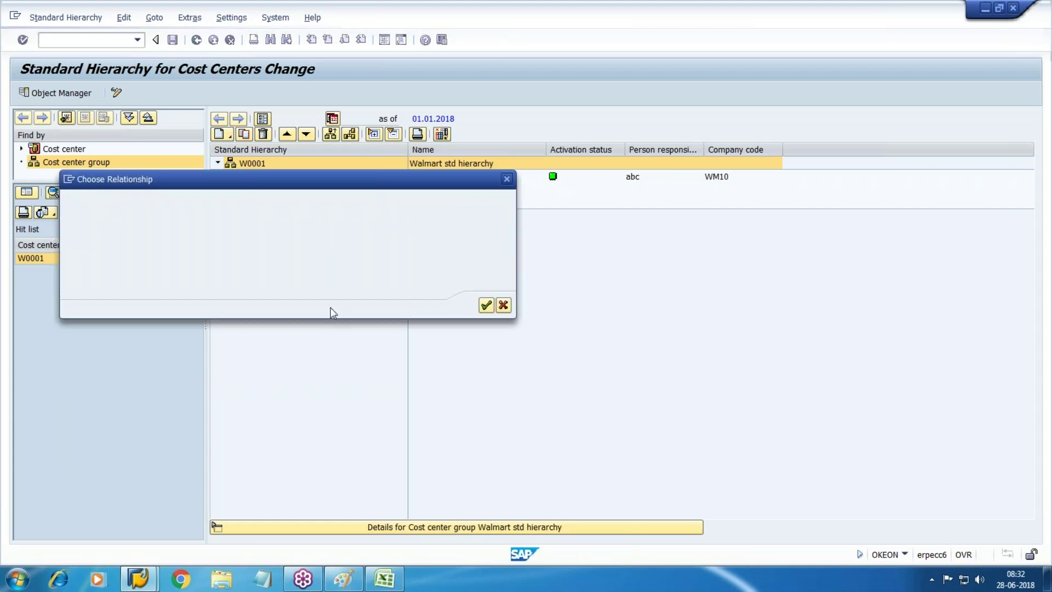
pyautogui.press('Return')
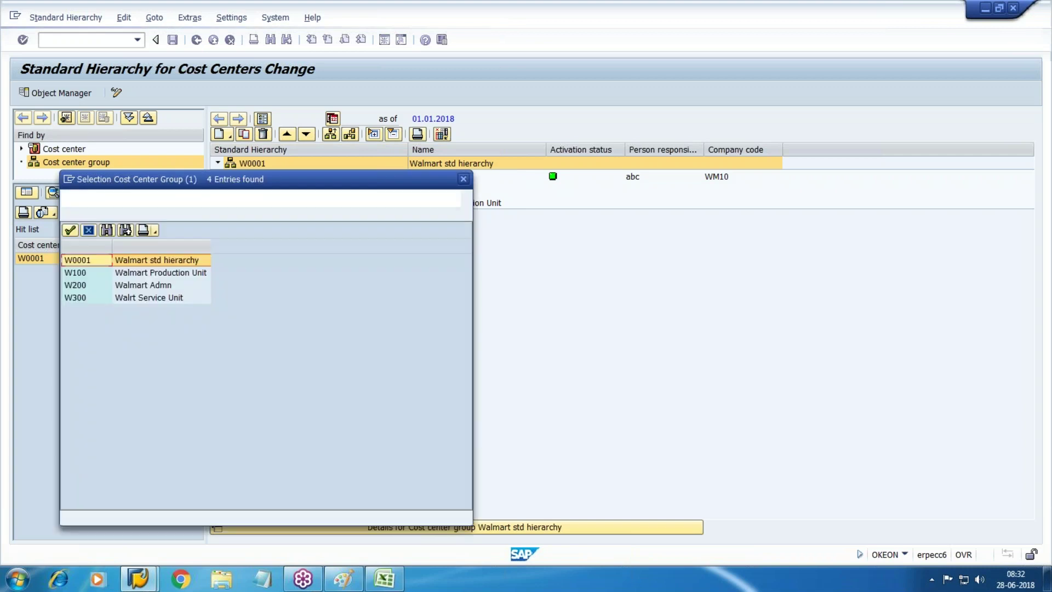
pyautogui.doubleClick(164, 301)
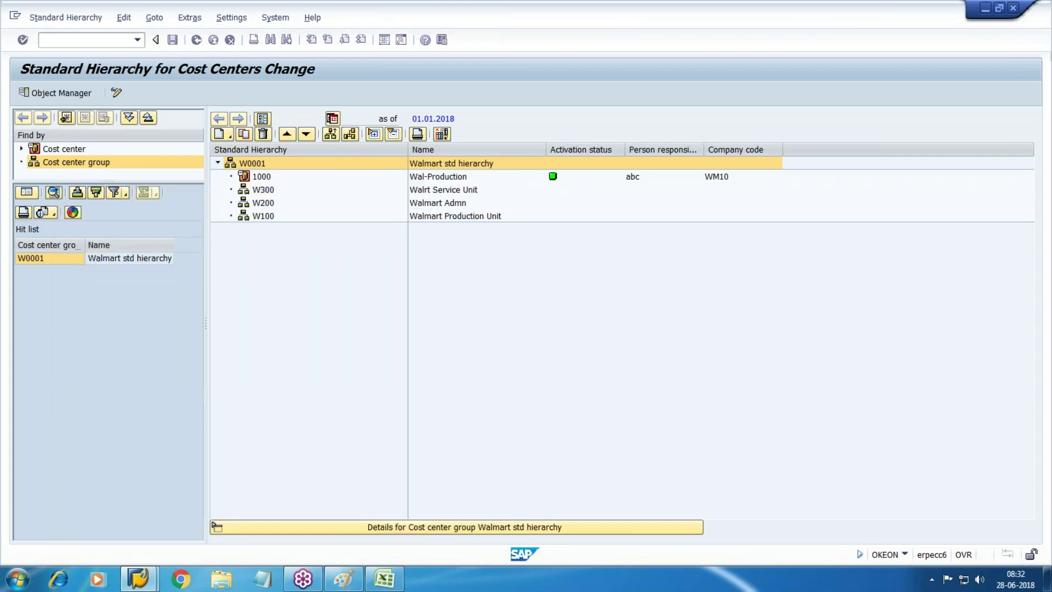
pyautogui.click(172, 39)
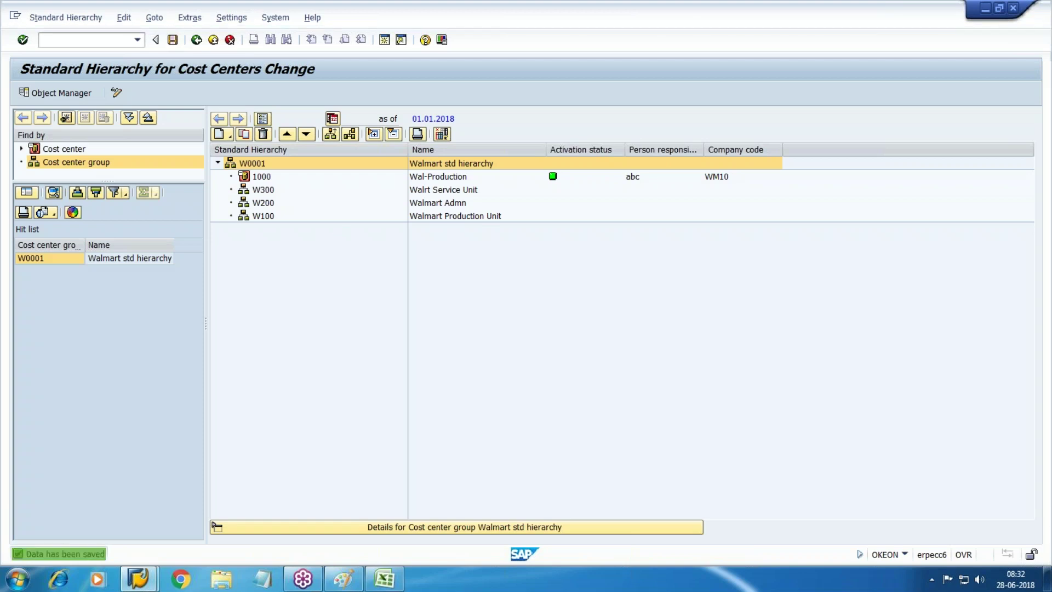
pyautogui.press('F3')
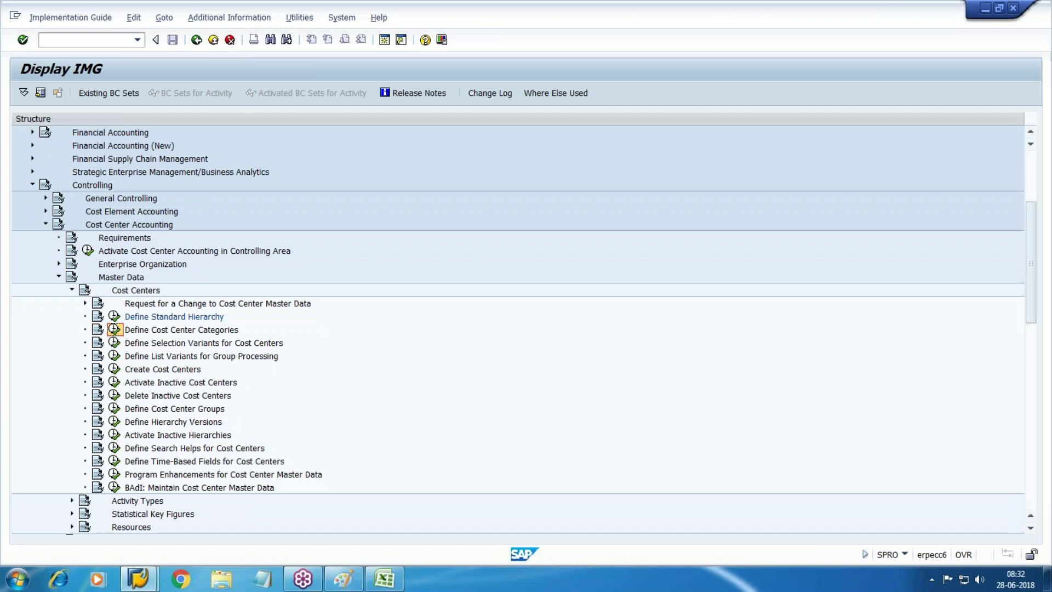
# Open the Define Cost Center Categories activity to examine the available categories, and return to the IMG structure.
pyautogui.click(114, 330)
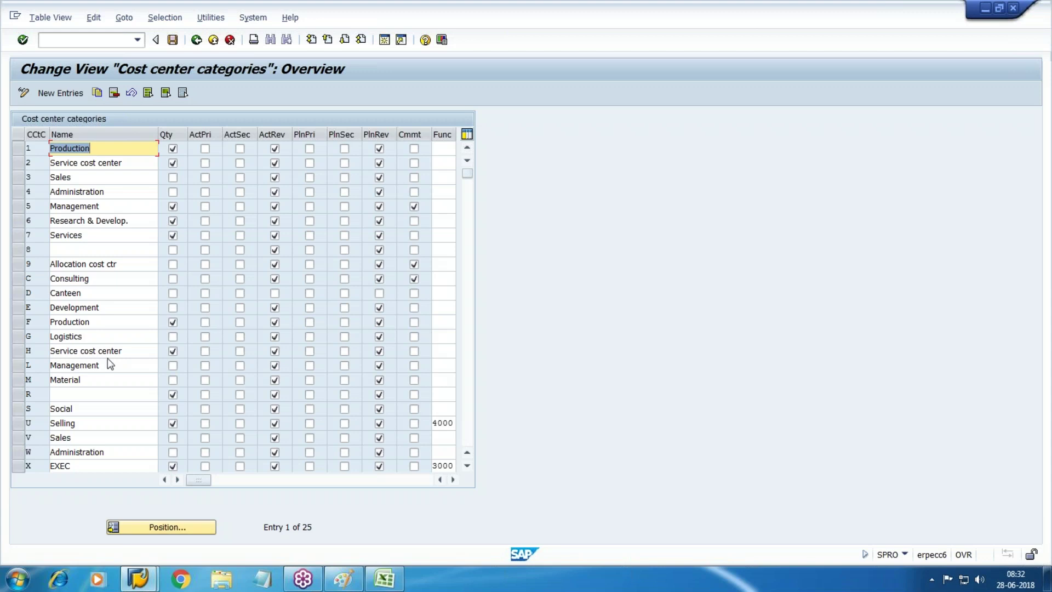
pyautogui.click(18, 263)
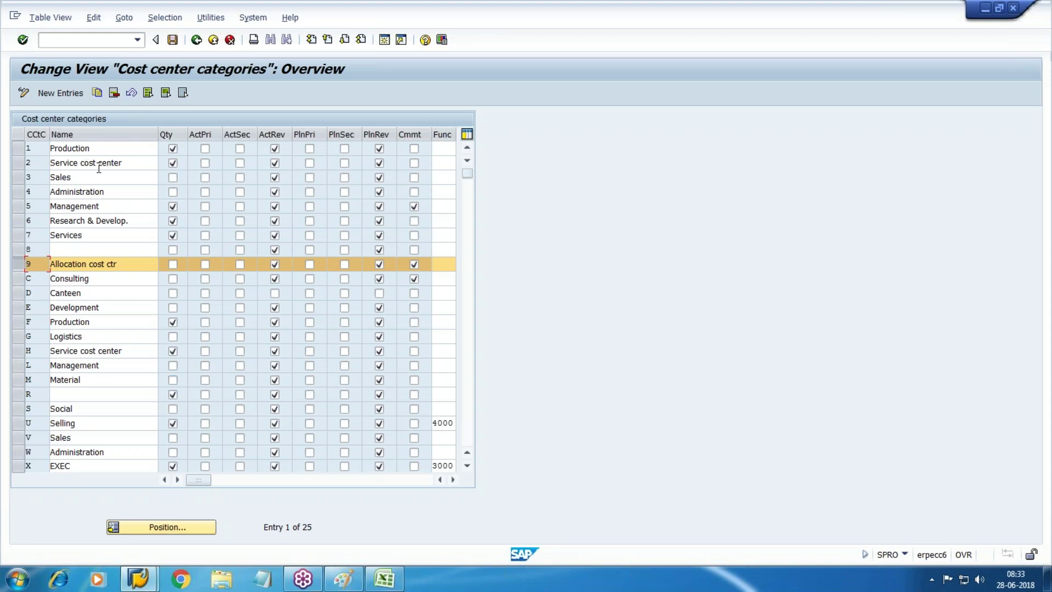
pyautogui.press('F3')
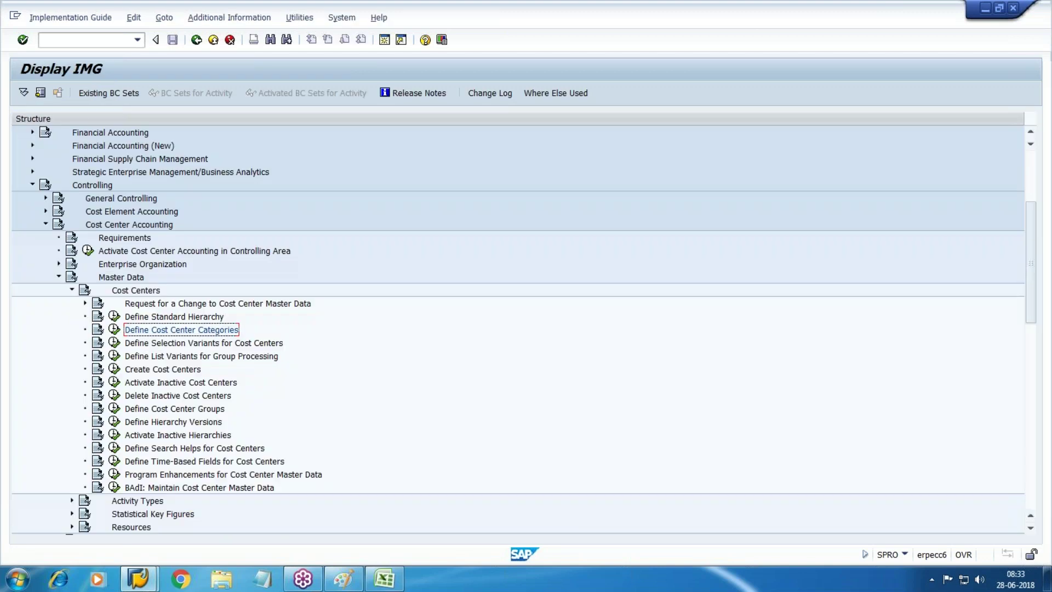
# Open the Create cost center activity from Create Cost Centers in the IMG structure.
pyautogui.press('Down')
pyautogui.press('Down')
pyautogui.press('Down')
pyautogui.click(115, 369)
pyautogui.click(115, 369)
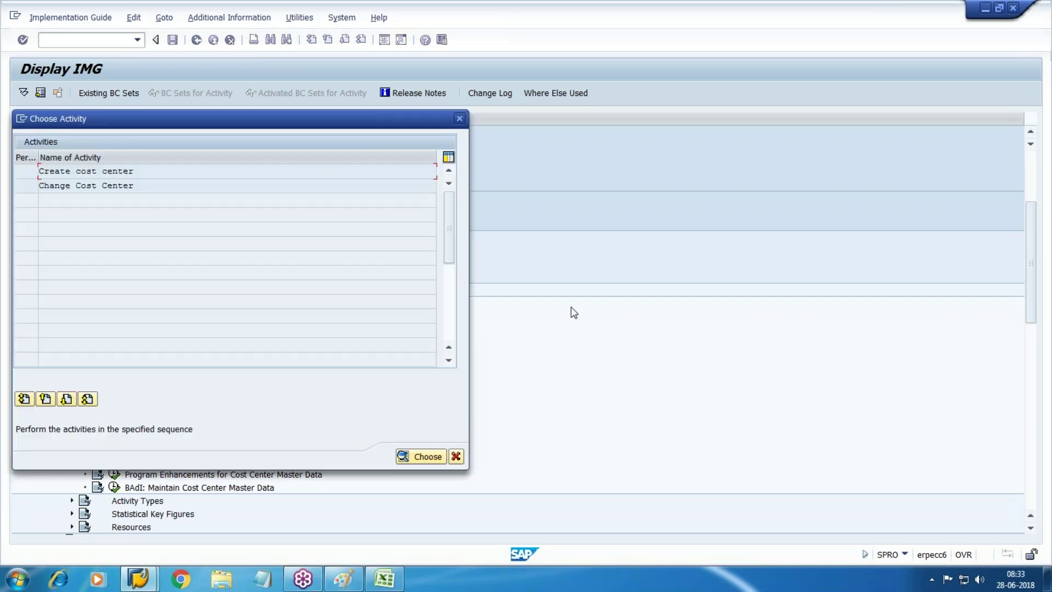
pyautogui.doubleClick(61, 172)
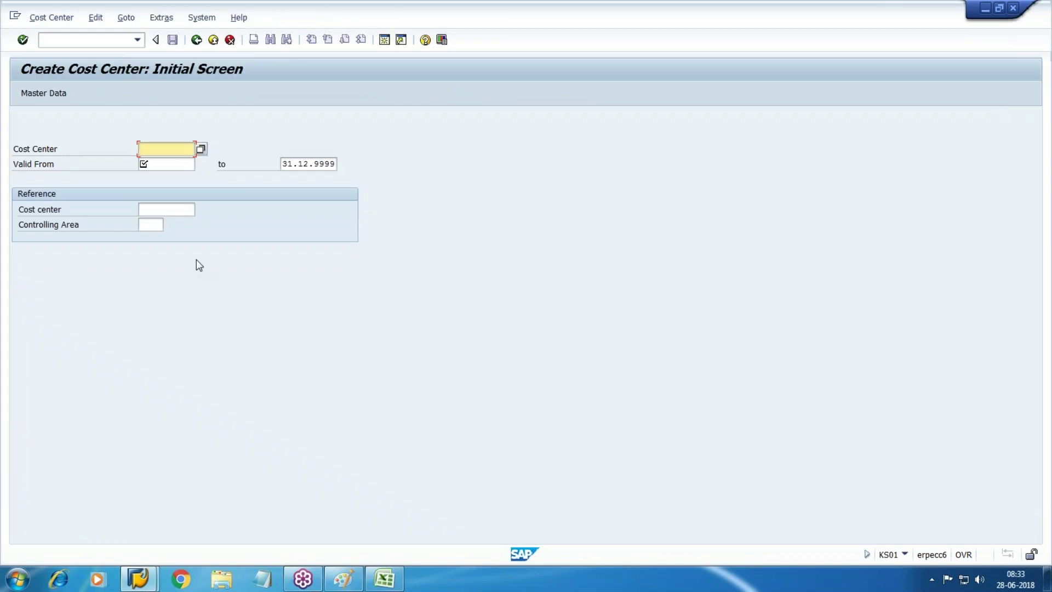
# Check the cost center codes beneath Production in the Paint hierarchy diagram and return to SAP.
pyautogui.hotkey('alt', 'Tab')
pyautogui.hotkey('alt', 'Tab')
pyautogui.hotkey('alt', 'Tab')
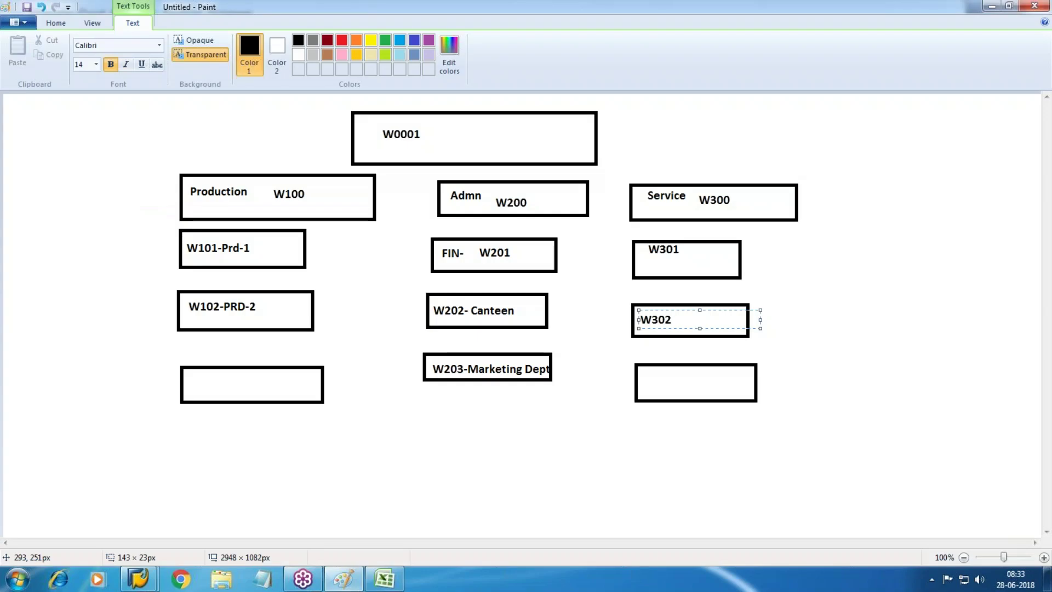
pyautogui.hotkey('alt', 'Tab')
# Start cost center W101 with valid-from date 01.01.2018 and open its master data.
pyautogui.write('W101')
pyautogui.press('Tab')
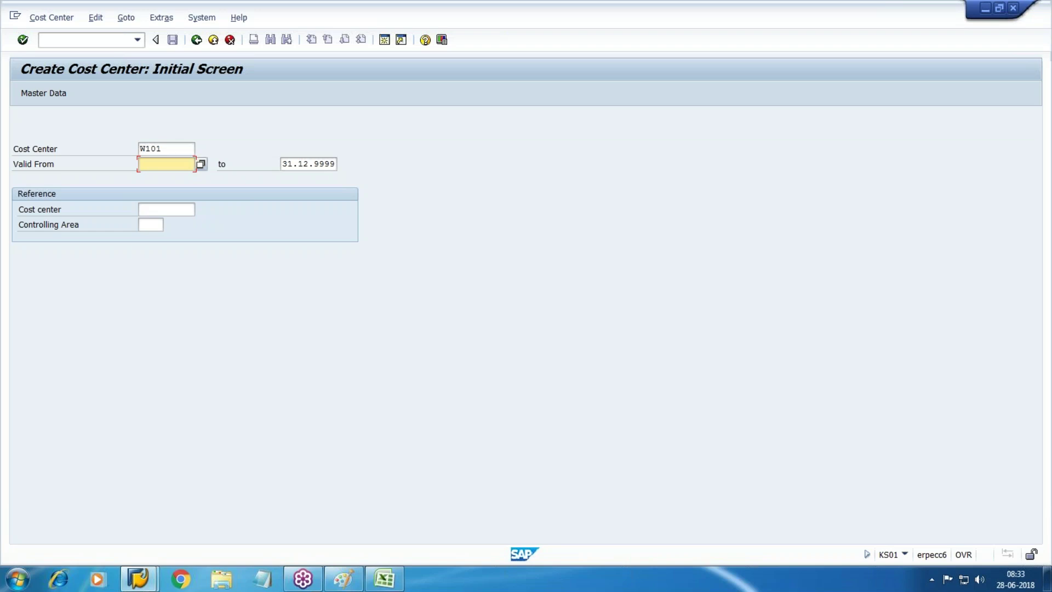
pyautogui.write('01')
pyautogui.press('Down')
pyautogui.press('Down')
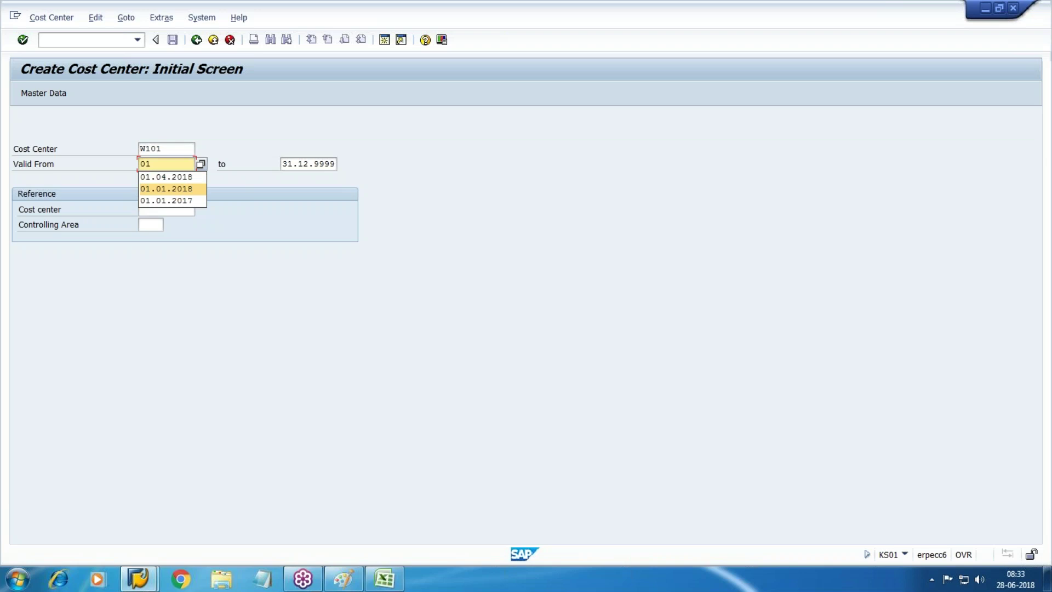
pyautogui.press('Return')
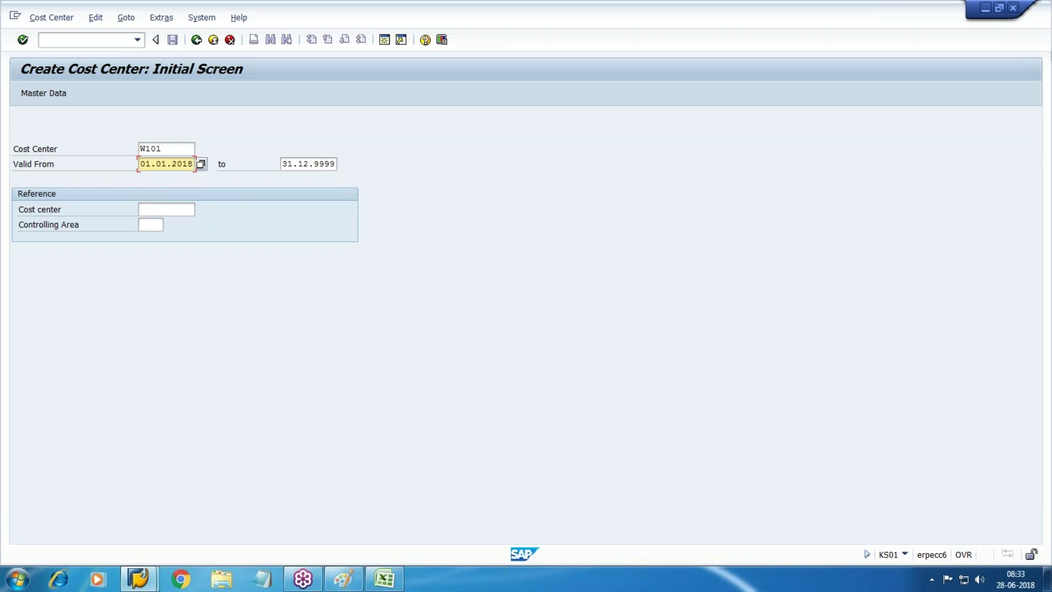
pyautogui.click(44, 93)
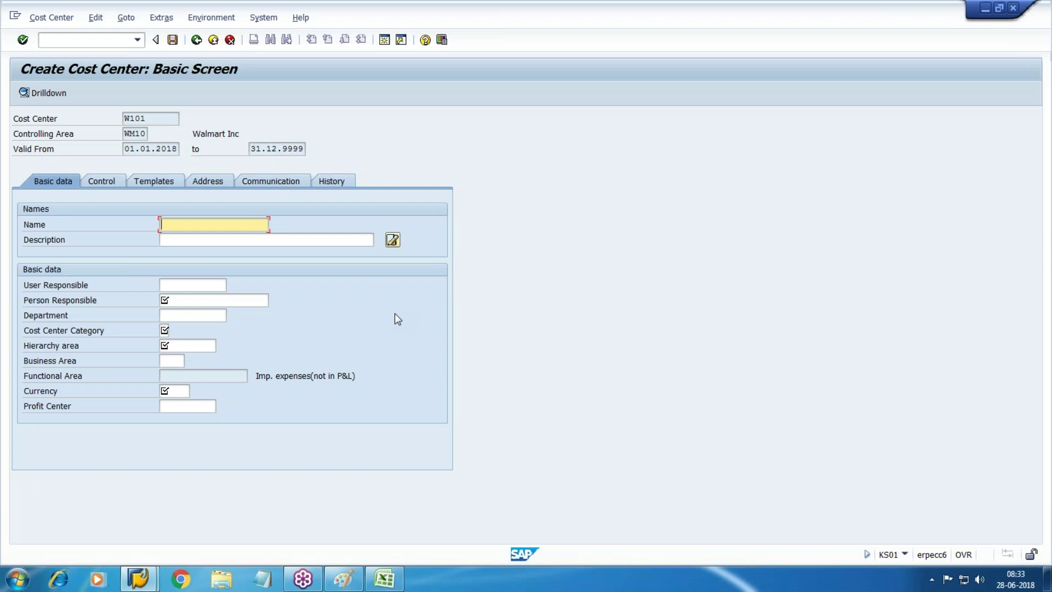
# Enter Walmart Prd-1 as the name and description of cost center W101 and ABC as the person responsible.
pyautogui.write('Wal')
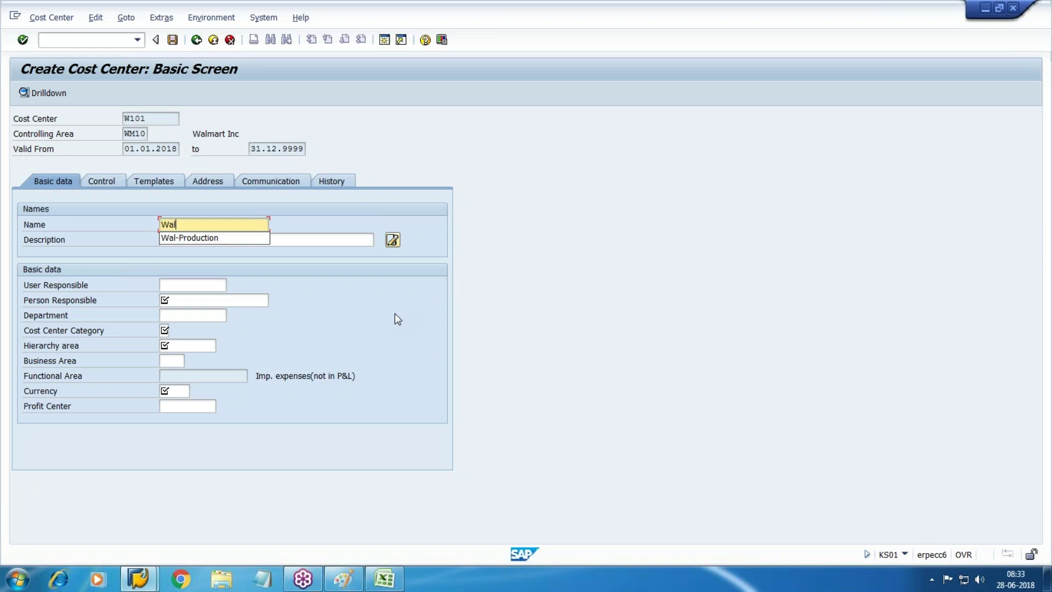
pyautogui.write('mart Prd-1')
pyautogui.press('Tab')
pyautogui.press('Tab')
pyautogui.write('Walmart Prd-1')
pyautogui.press('Tab')
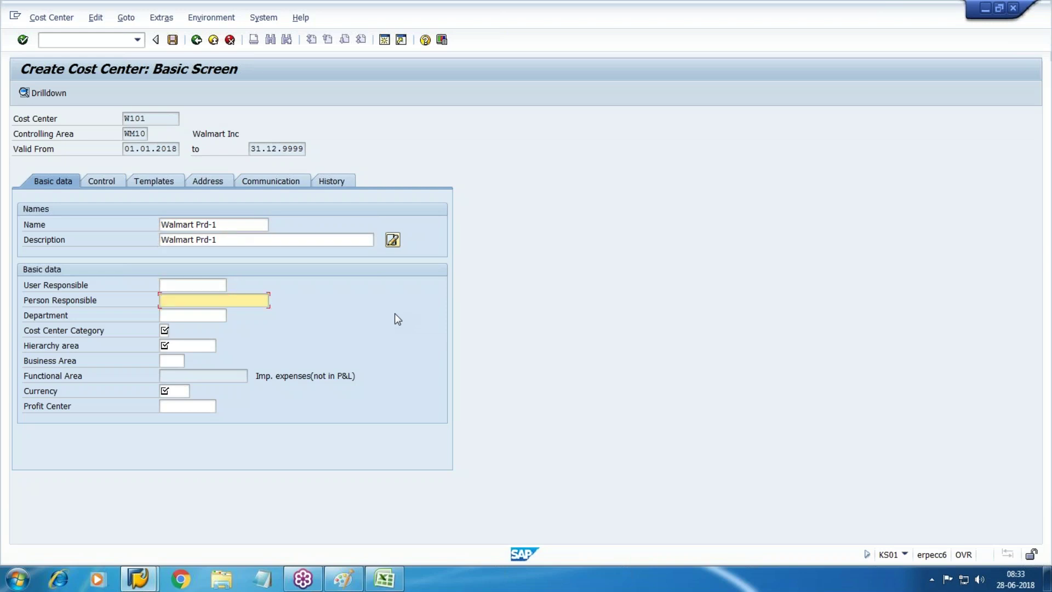
pyautogui.write('ABC')
pyautogui.press('Tab')
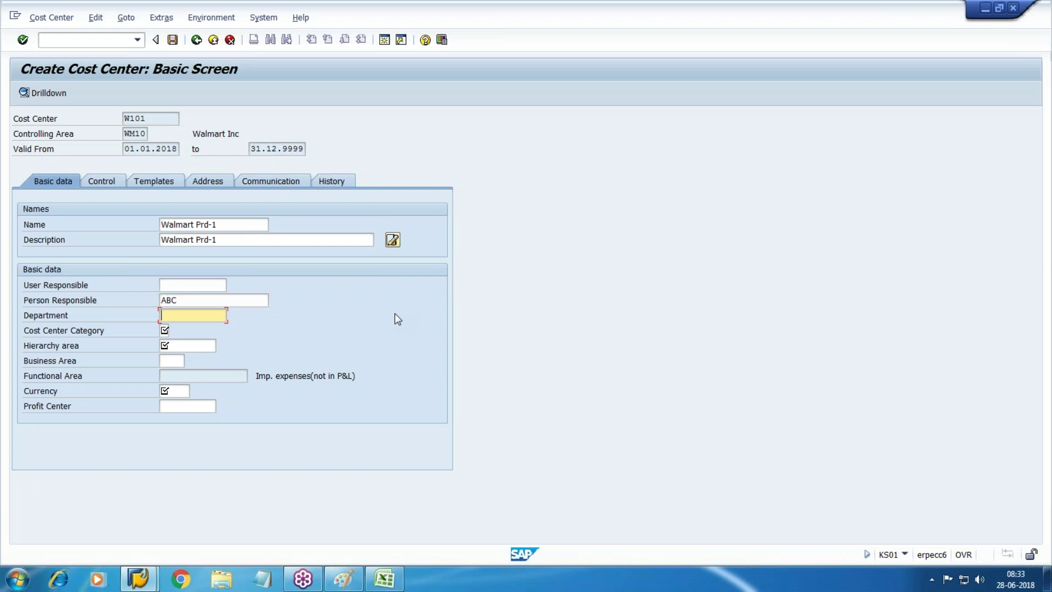
pyautogui.press('Tab')
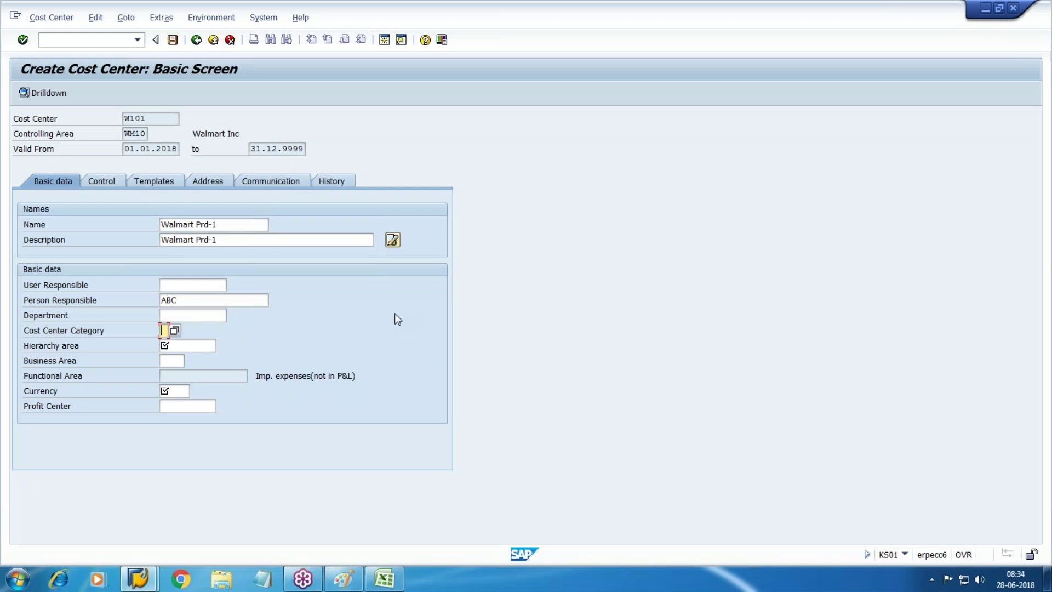
# Set the cost center category of W101 to 1, Production, from the list of possible categories.
pyautogui.press('F4')
pyautogui.press('Down')
pyautogui.press('Down')
pyautogui.press('Down')
pyautogui.press('Down')
pyautogui.press('Down')
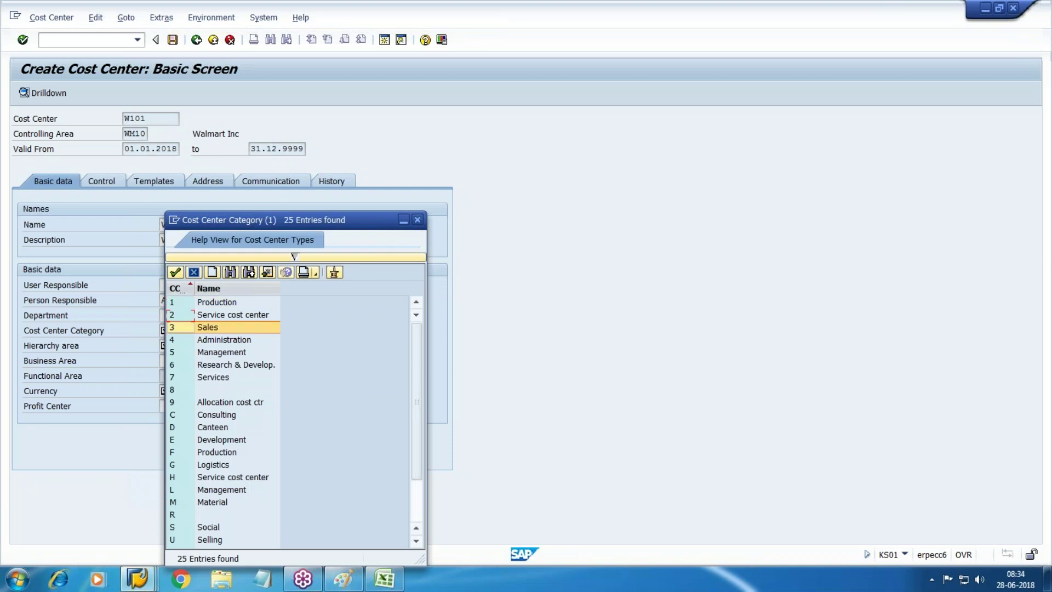
pyautogui.press('Down')
pyautogui.press('Down')
pyautogui.press('Down')
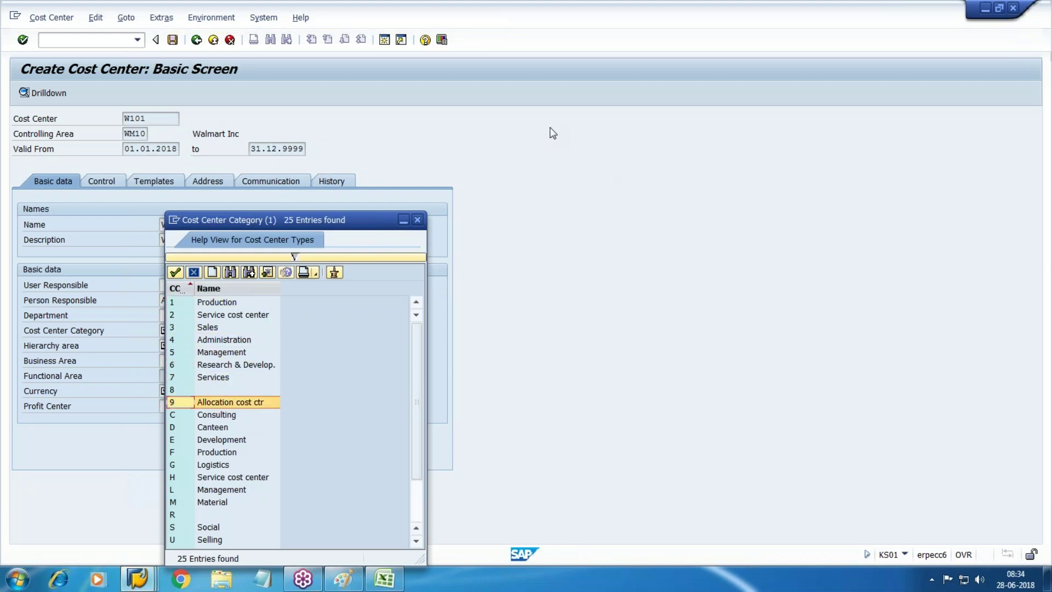
pyautogui.moveTo(327, 220); pyautogui.dragTo(370, 136)
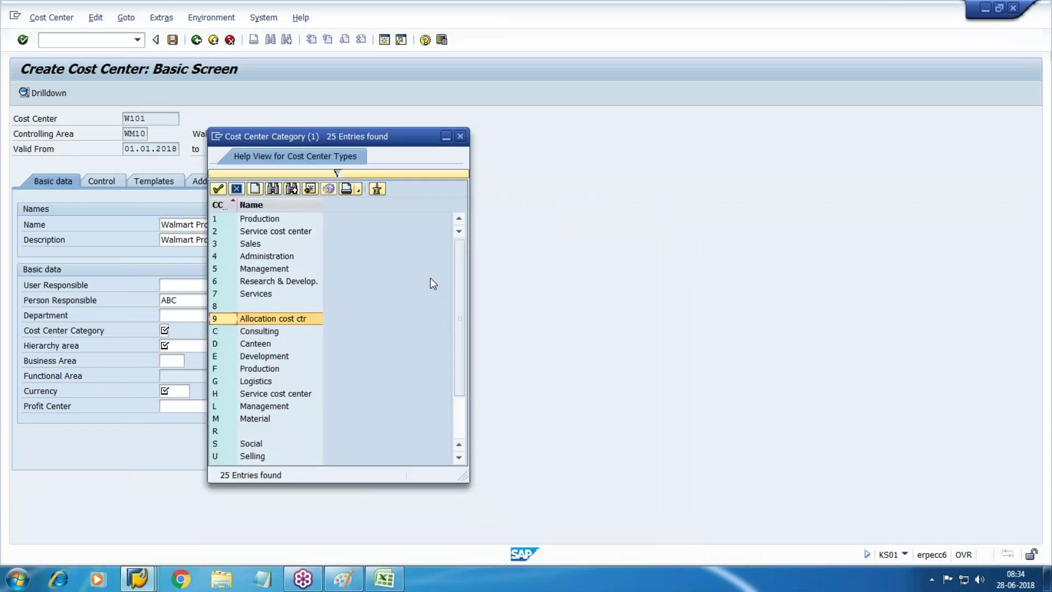
pyautogui.press('Up')
pyautogui.press('Up')
pyautogui.press('Up')
pyautogui.press('Up')
pyautogui.press('Up')
pyautogui.press('Up')
pyautogui.press('Up')
pyautogui.press('Up')
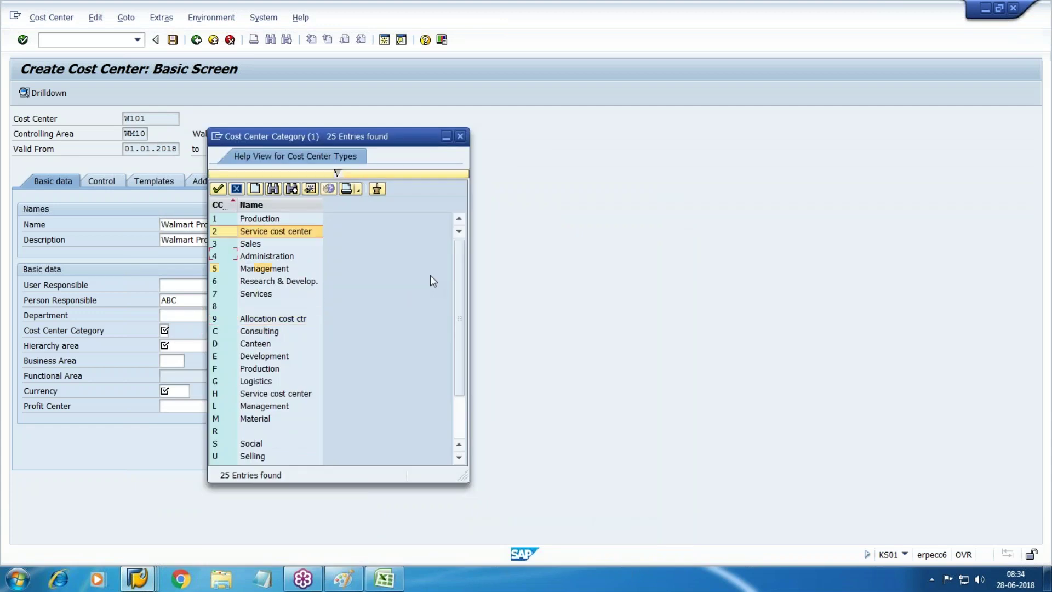
pyautogui.press('Return')
pyautogui.press('Tab')
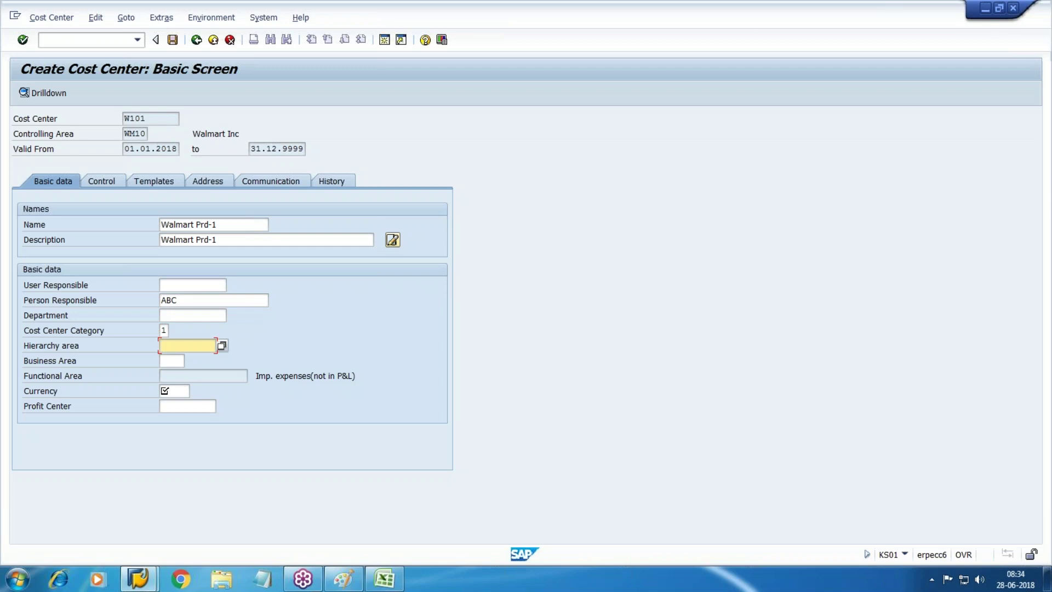
# Assign cost center W101 to hierarchy area W100 from the list of possible entries.
pyautogui.press('F4')
pyautogui.press('Down')
pyautogui.press('Down')
pyautogui.press('Up')
pyautogui.press('Return')
pyautogui.press('Tab')
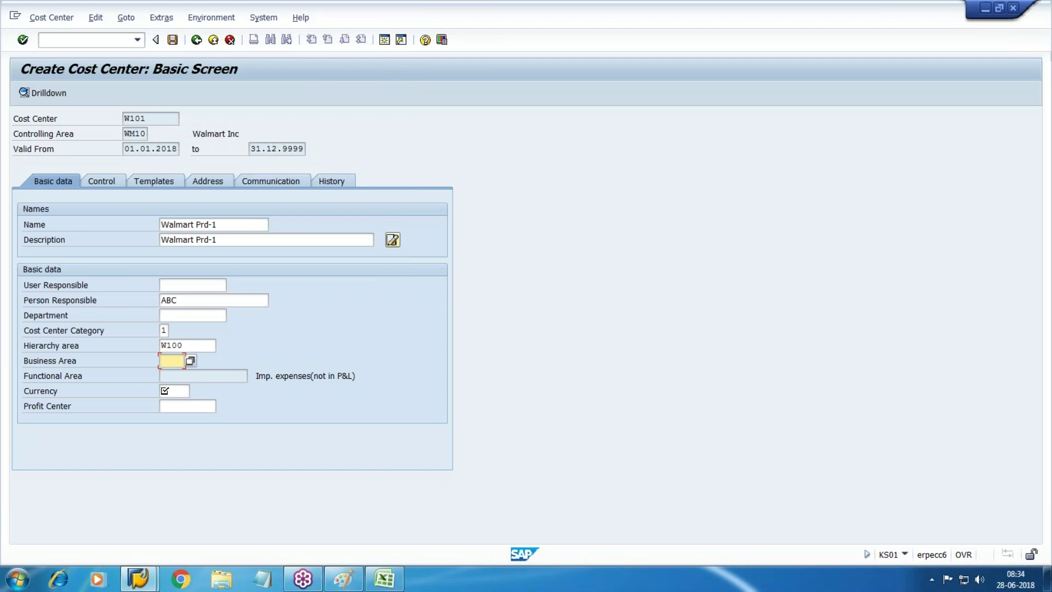
# Set business area UN1 and currency USD for W101, save it without a profit center and return to the IMG structure.
pyautogui.write('UN1')
pyautogui.press('Tab')
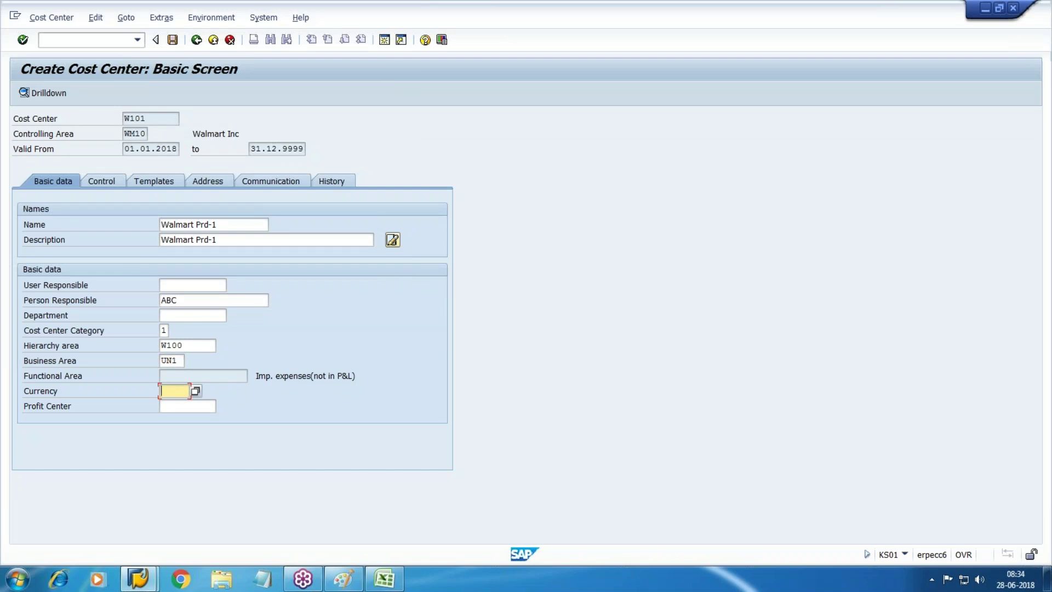
pyautogui.write('USD')
pyautogui.press('Return')
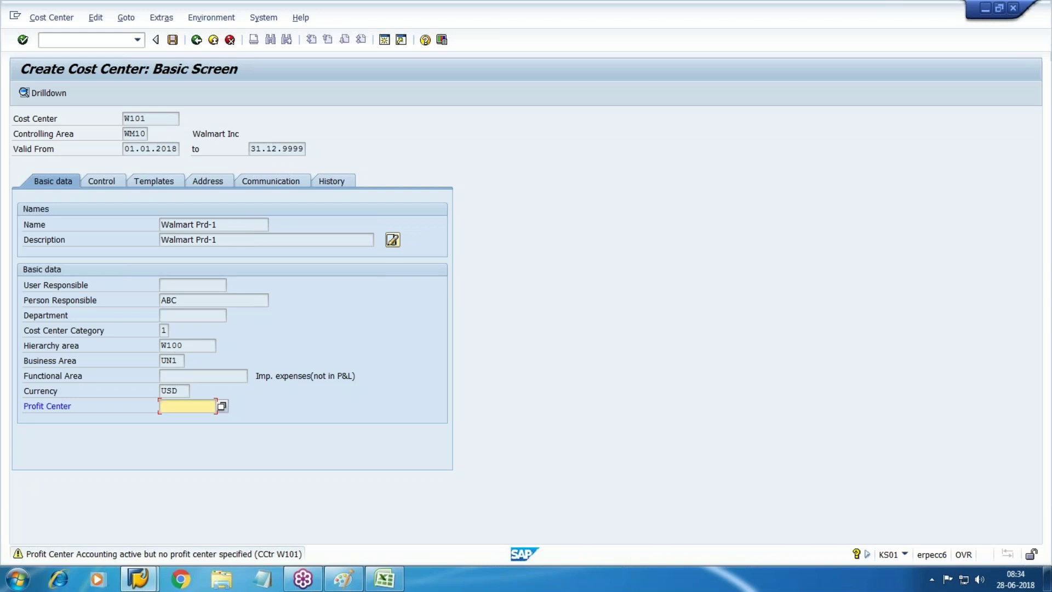
pyautogui.press('Return')
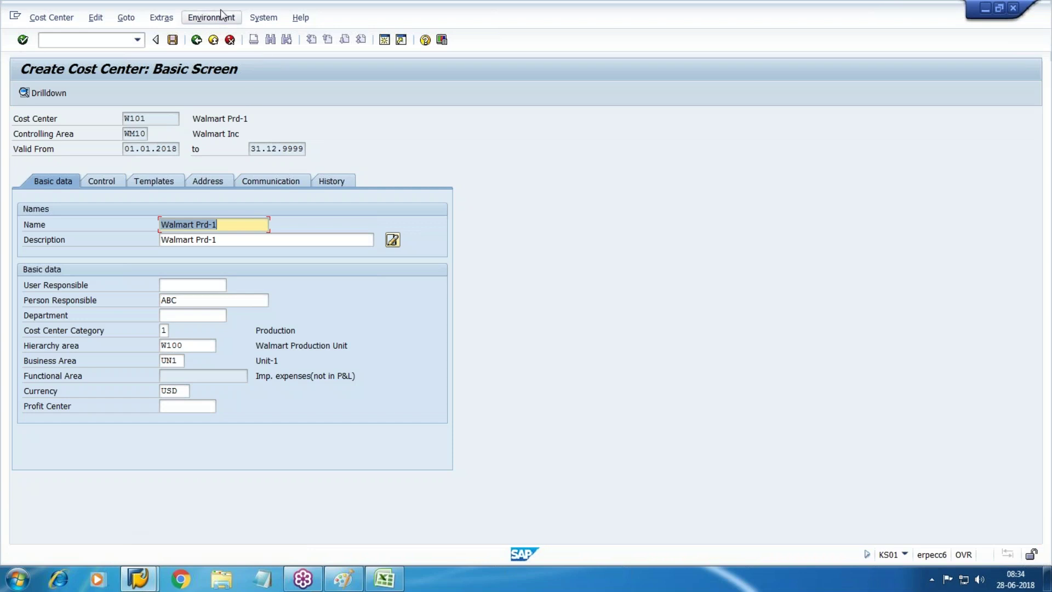
pyautogui.click(172, 40)
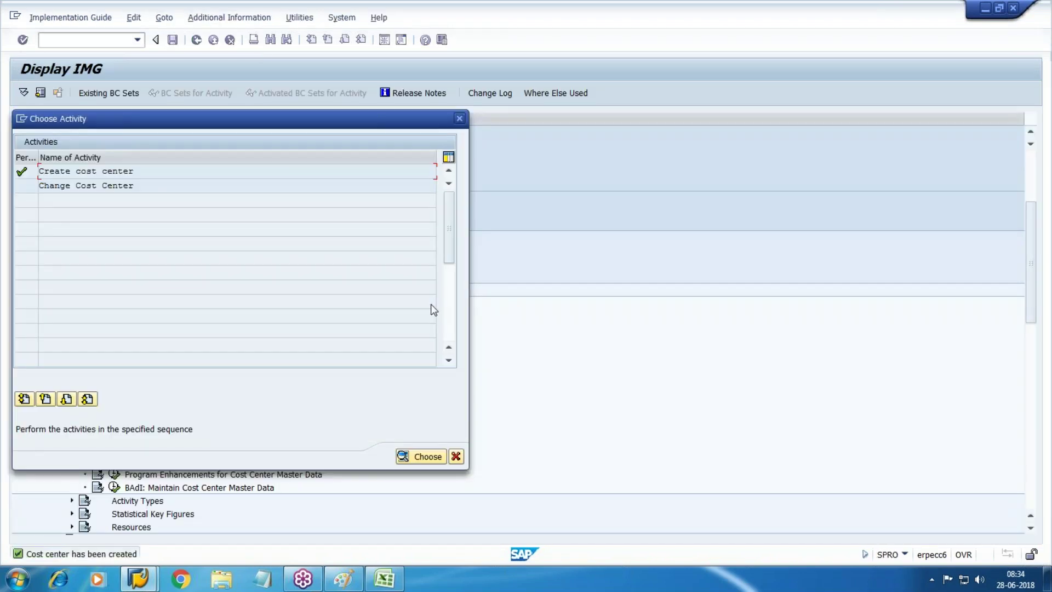
pyautogui.click(460, 119)
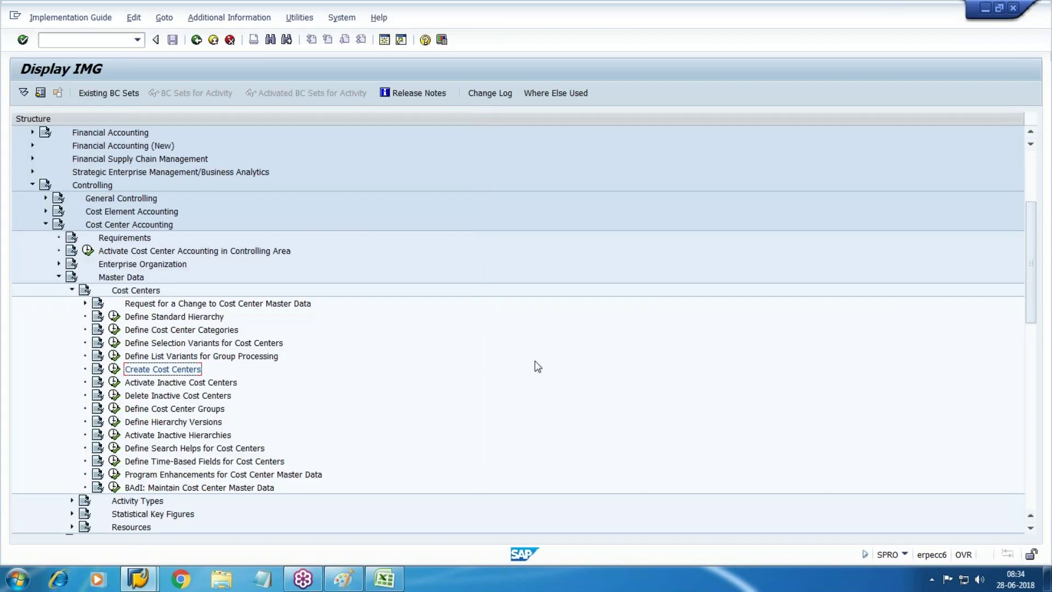
# Open cost center W101 in the Change Cost Center activity to check its basic data, and return to the SAP Easy Access screen.
pyautogui.scroll(-1, 215, 466)
pyautogui.click(114, 316)
pyautogui.doubleClick(41, 189)
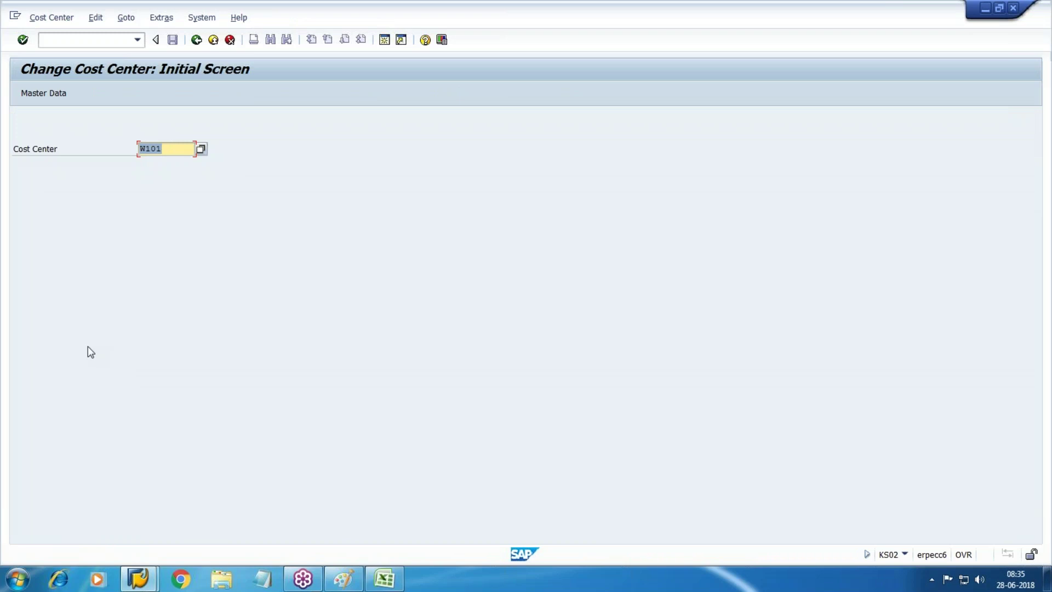
pyautogui.press('Return')
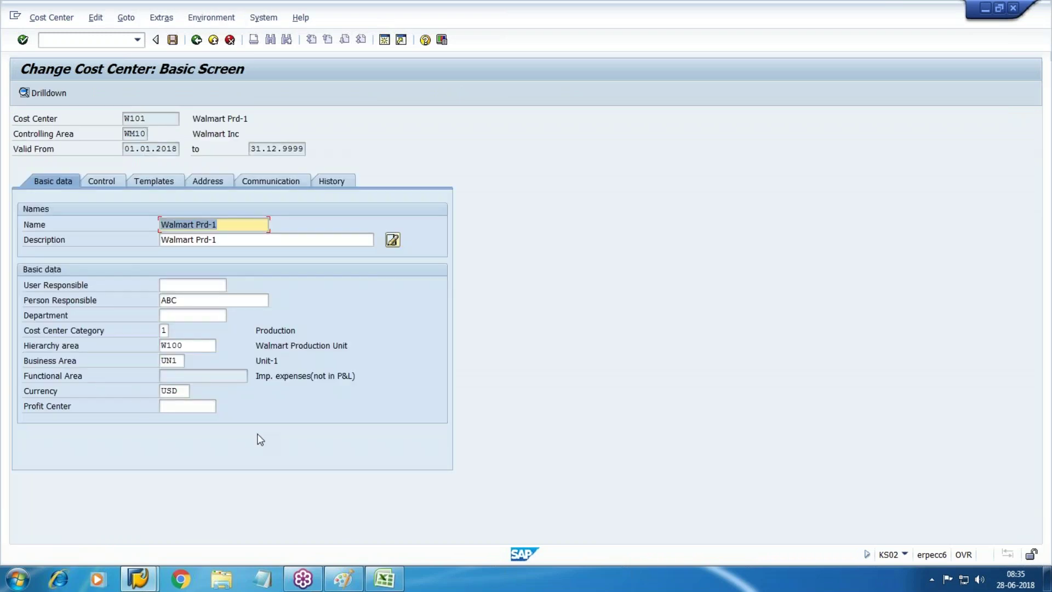
pyautogui.hotkey('shift', 'F3')
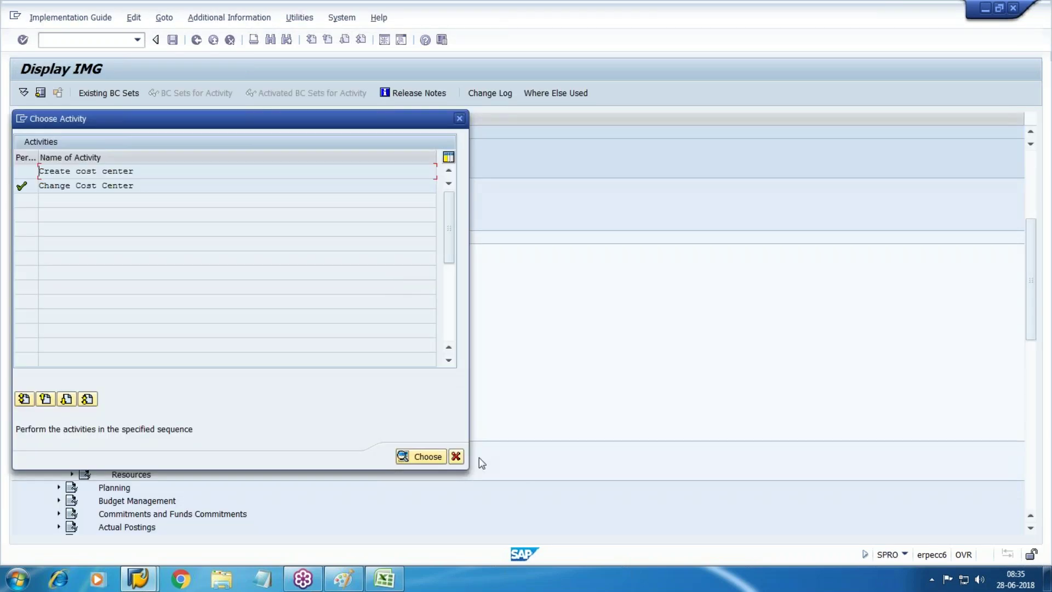
pyautogui.click(456, 457)
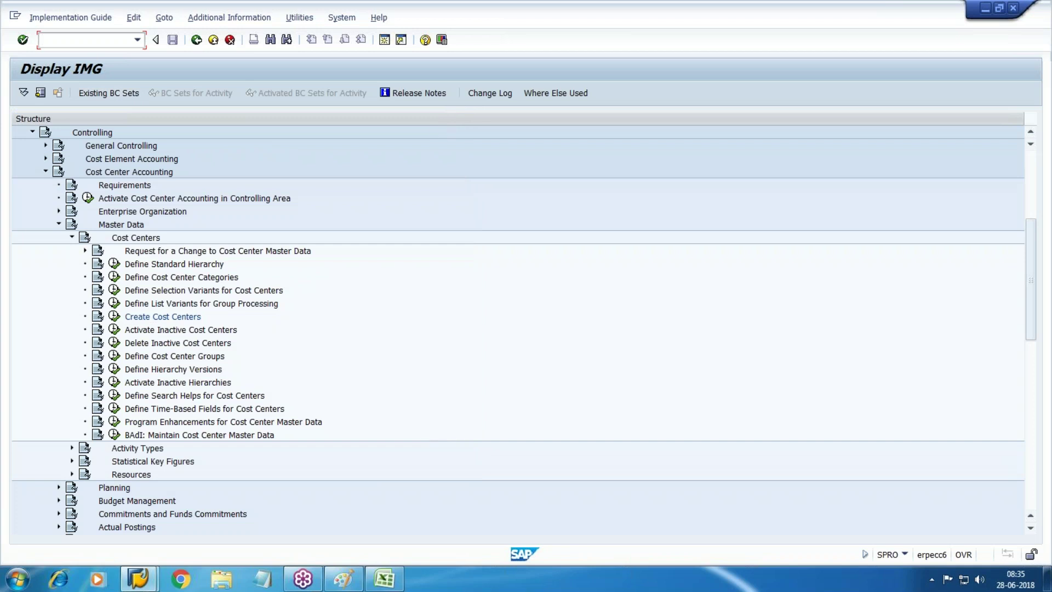
pyautogui.hotkey('shift', 'F3')
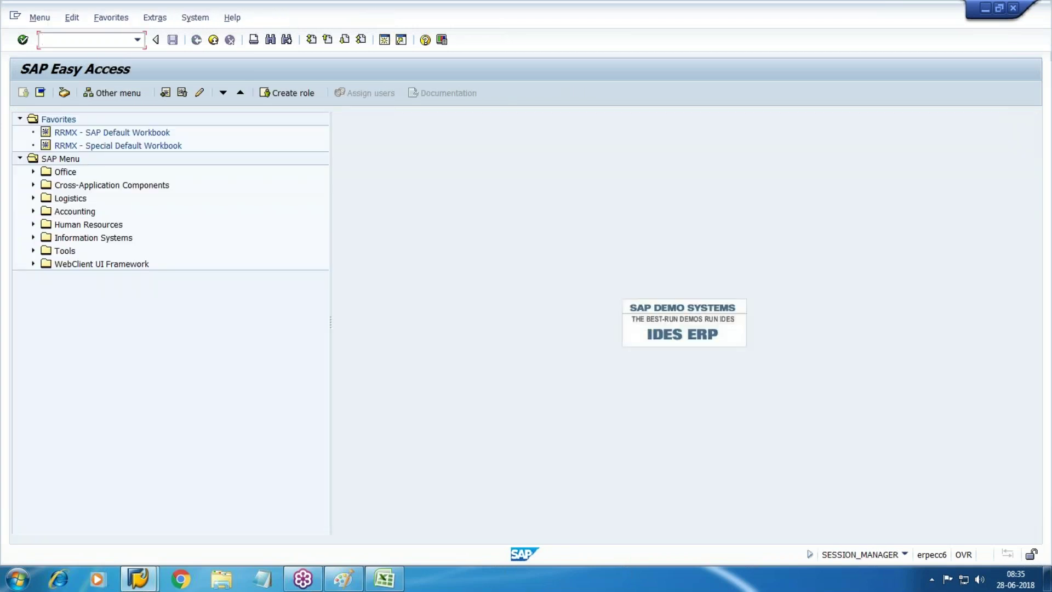
# Open the Create Cost Center transaction (KS01) under Controlling, Cost Center Accounting, Master Data, Cost Center, Individual Processing.
pyautogui.click(34, 212)
pyautogui.click(46, 251)
pyautogui.click(61, 276)
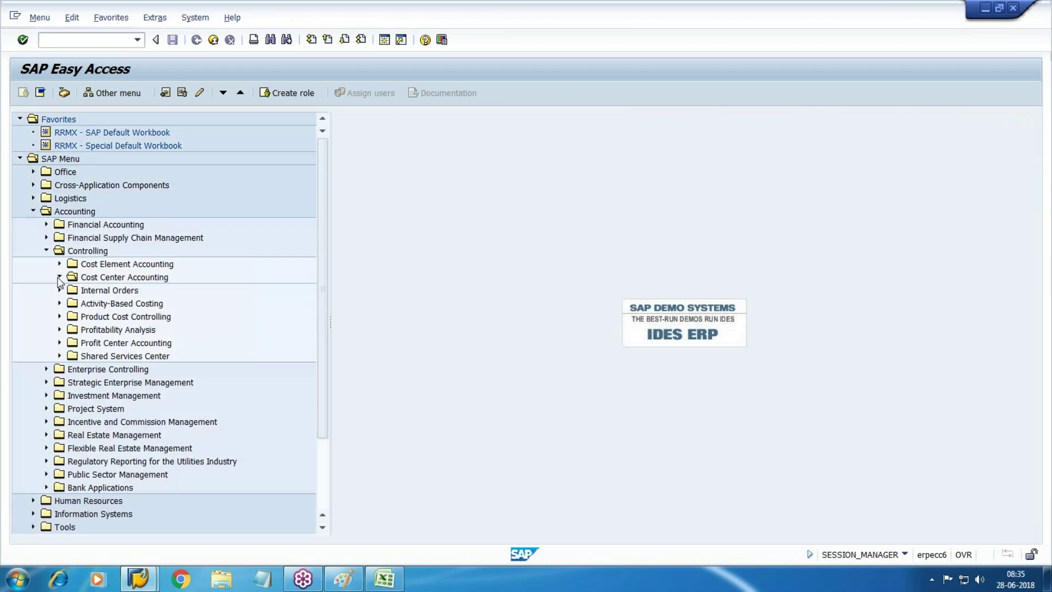
pyautogui.click(72, 290)
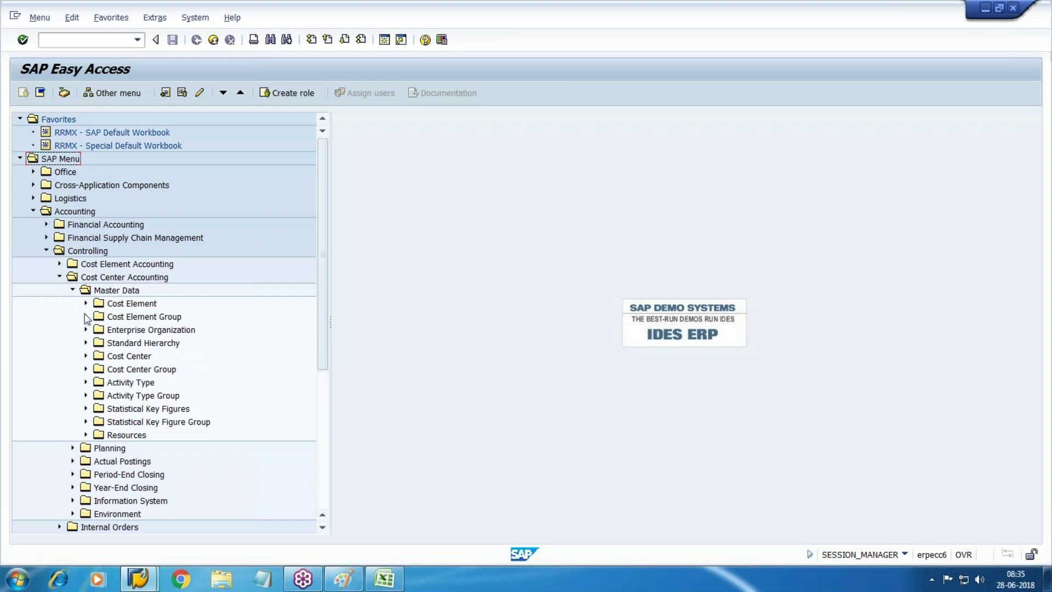
pyautogui.scroll(-2, 85, 335)
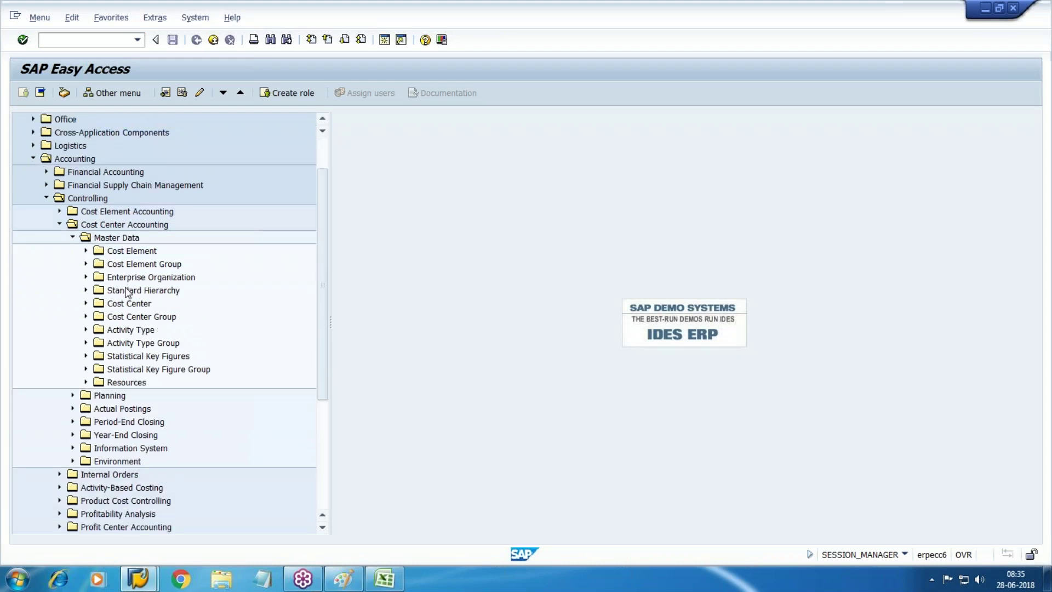
pyautogui.click(86, 304)
pyautogui.scroll(-2, 87, 317)
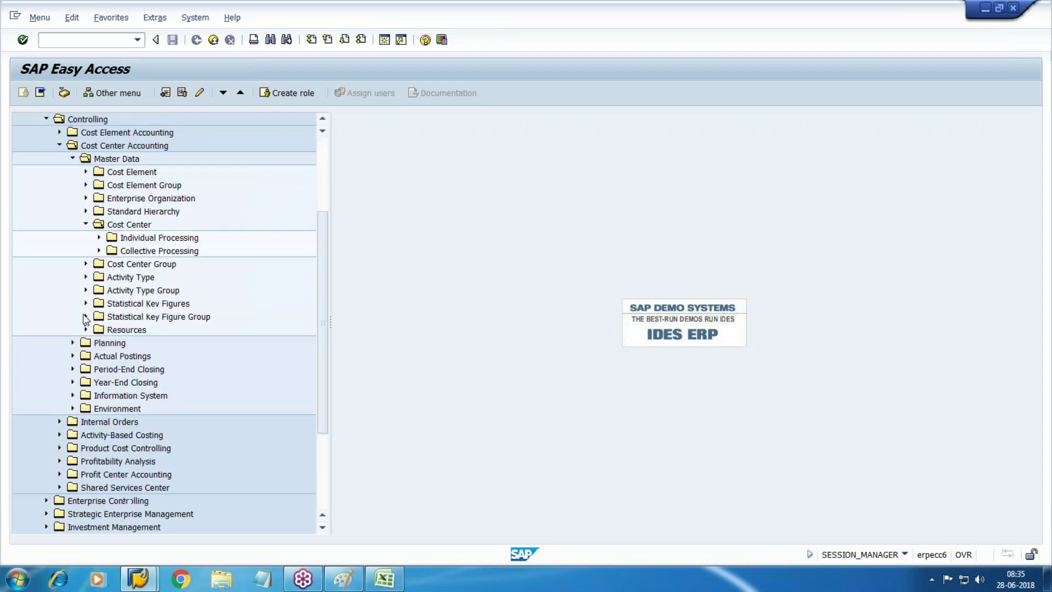
pyautogui.click(99, 238)
pyautogui.click(160, 252)
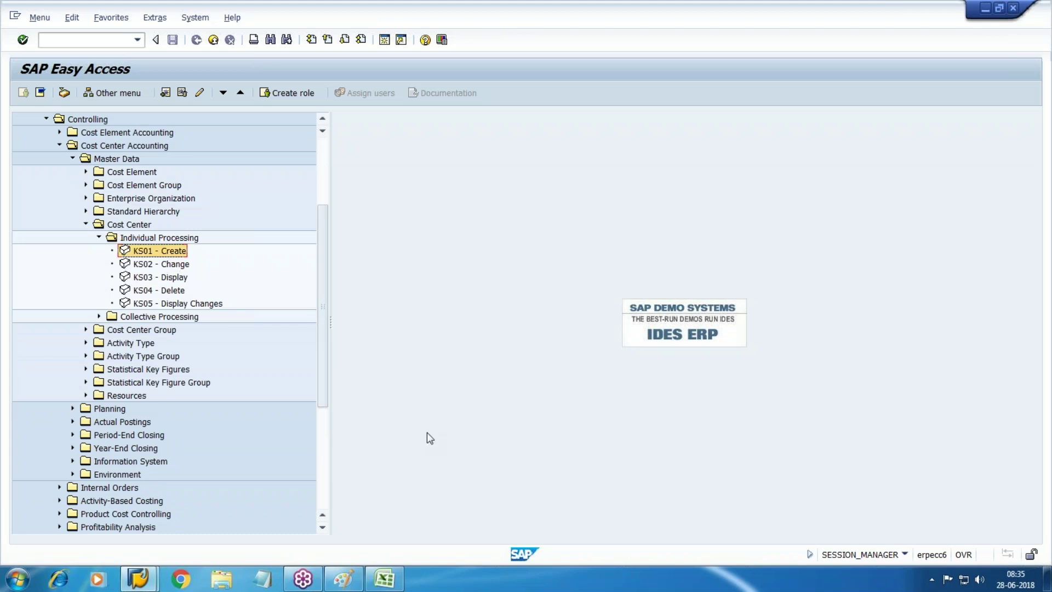
pyautogui.press('Return')
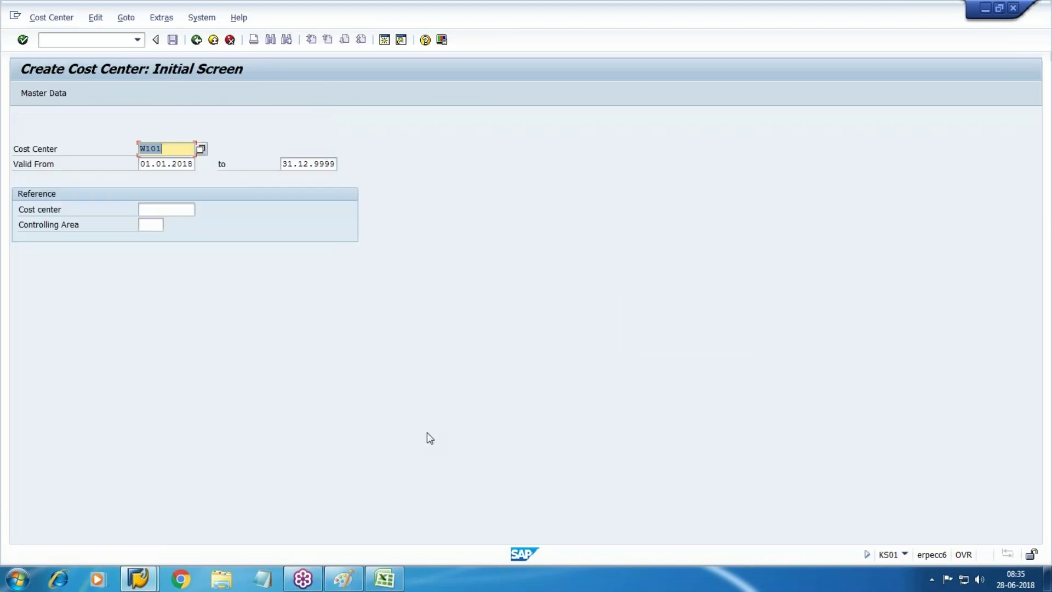
# Start creating cost center W102 and enter Walmart Prd-2 as both its name and description.
pyautogui.write('W102')
pyautogui.press('Return')
pyautogui.hotkey('shift', 'Tab')
pyautogui.write('W')
pyautogui.press('Down')
pyautogui.press('Return')
pyautogui.press('BackSpace')
pyautogui.write('2')
pyautogui.press('Return')
pyautogui.hotkey('ctrl', 'c')
pyautogui.press('Tab')
pyautogui.hotkey('ctrl', 'v')
# Enter xyz as the person responsible for W102, keep category 1 and assign hierarchy area W100.
pyautogui.press('Tab')
pyautogui.press('Tab')
pyautogui.write('xyz')
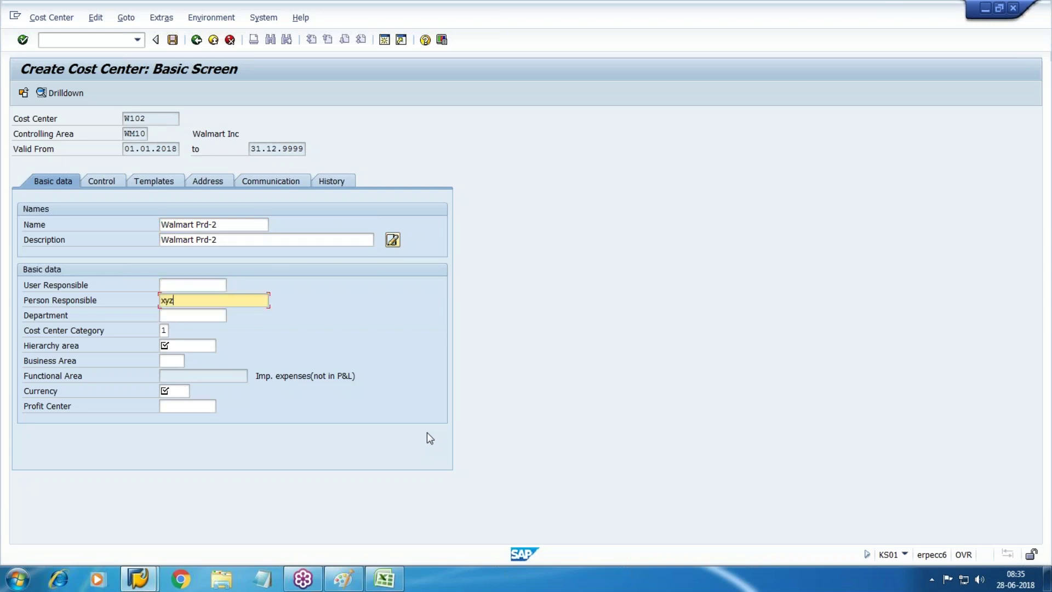
pyautogui.press('Tab')
pyautogui.press('Tab')
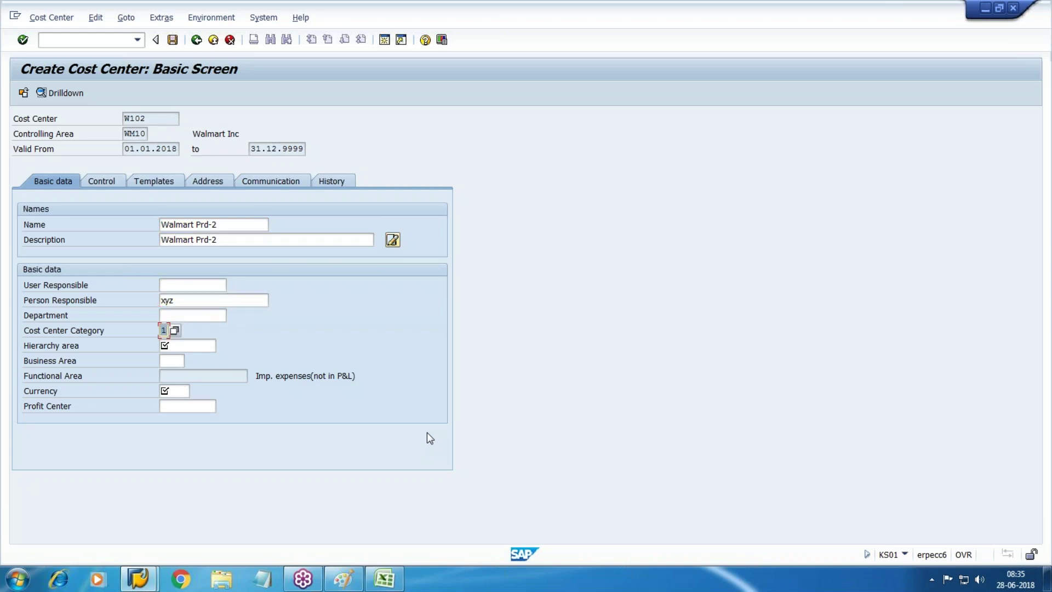
pyautogui.press('Tab')
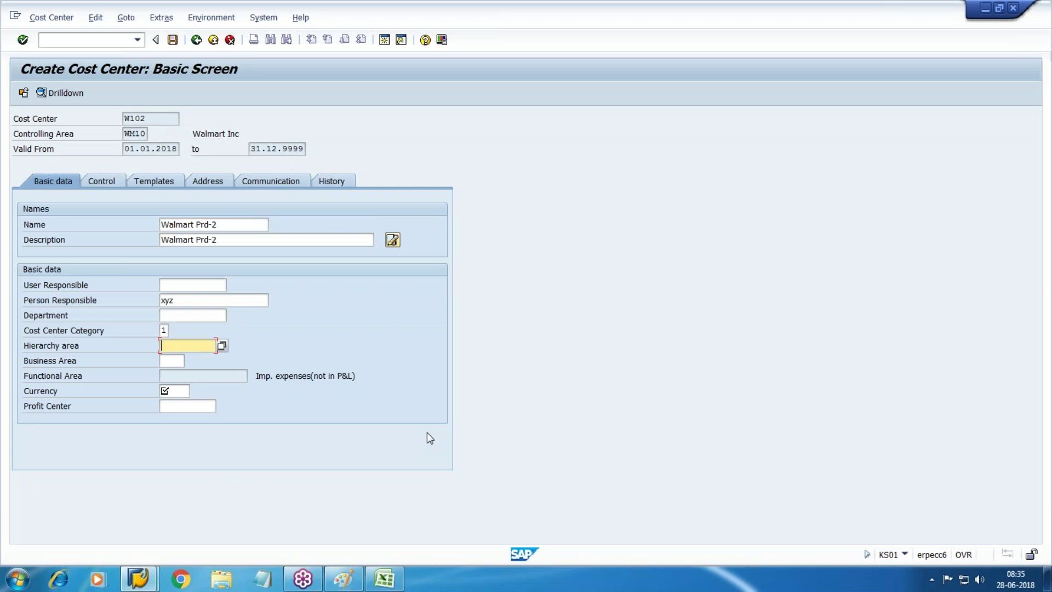
pyautogui.press('F4')
pyautogui.press('Down')
pyautogui.press('Return')
# Set business area UN2 and currency USD for W102, and save it without a profit center.
pyautogui.press('Tab')
pyautogui.press('Tab')
pyautogui.hotkey('shift', 'Tab')
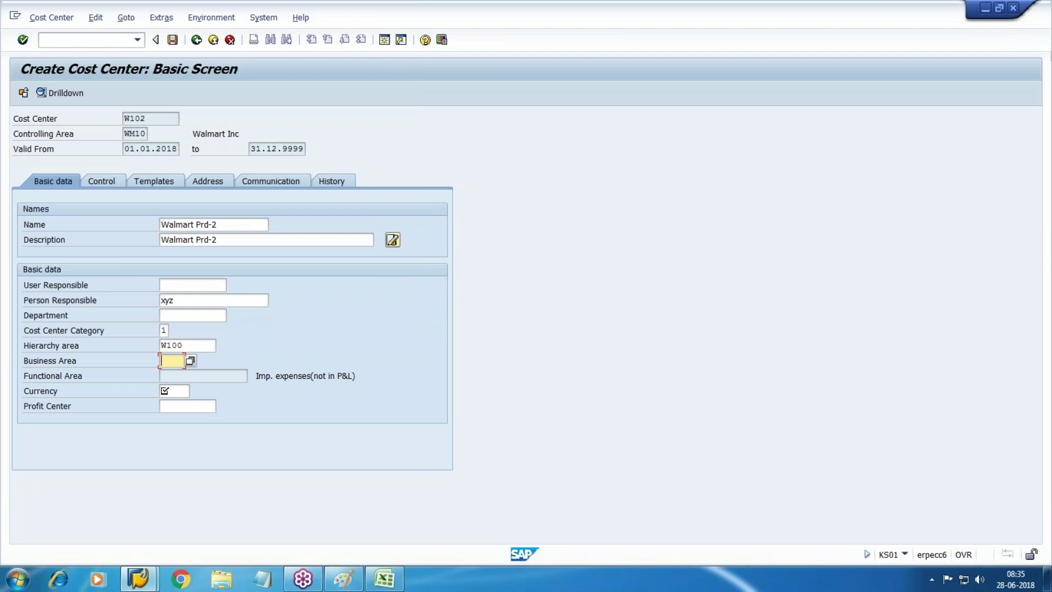
pyautogui.write('U')
pyautogui.press('Down')
pyautogui.press('Down')
pyautogui.press('Tab')
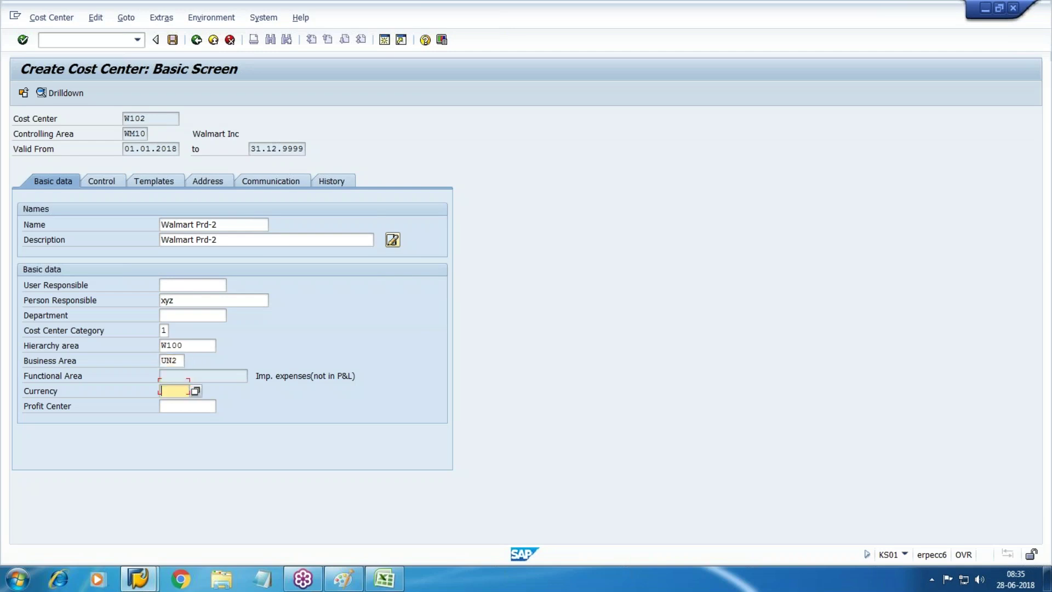
pyautogui.write('US')
pyautogui.press('Down')
pyautogui.press('Return')
pyautogui.press('Tab')
pyautogui.hotkey('ctrl', 's')
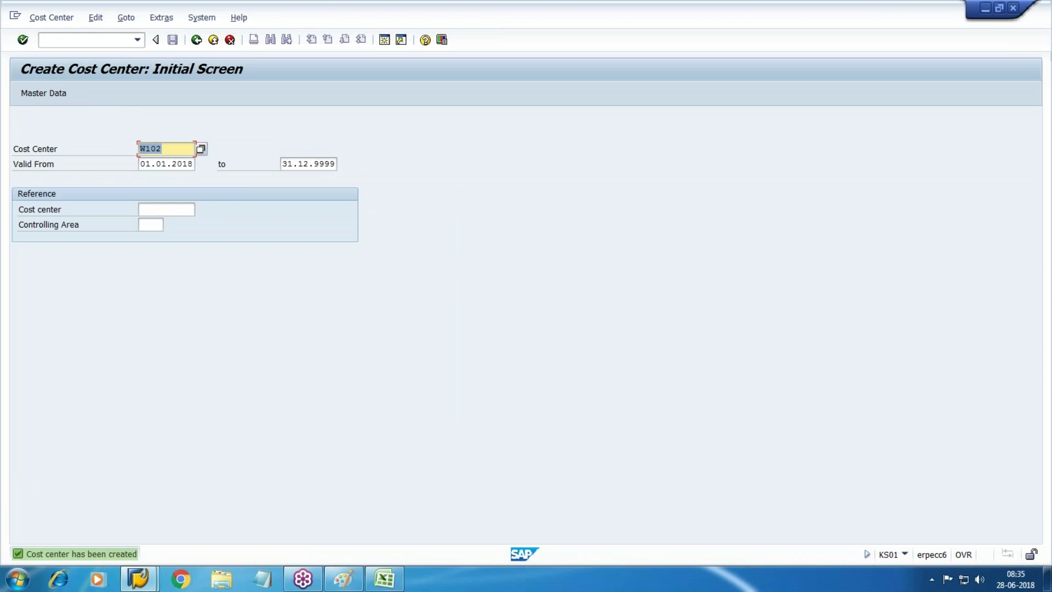
# Check the next cost center in the Paint hierarchy diagram and start creating cost center W201 back in SAP.
pyautogui.hotkey('alt', 'Tab')
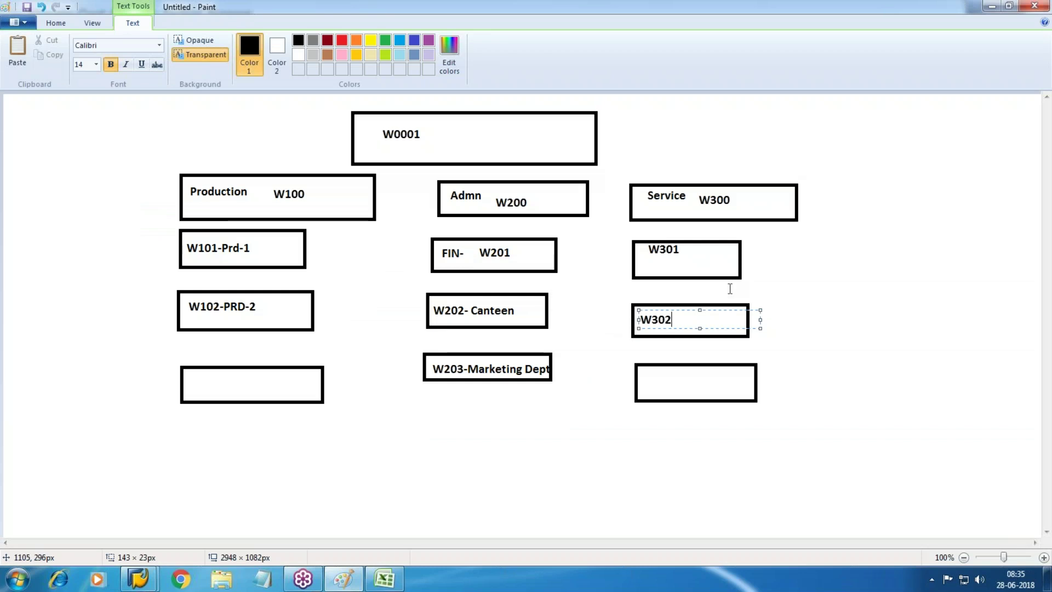
pyautogui.hotkey('alt', 'Tab')
pyautogui.write('W')
pyautogui.write('102')
pyautogui.hotkey('alt', 'Tab')
pyautogui.hotkey('alt', 'Tab')
pyautogui.press('Return')
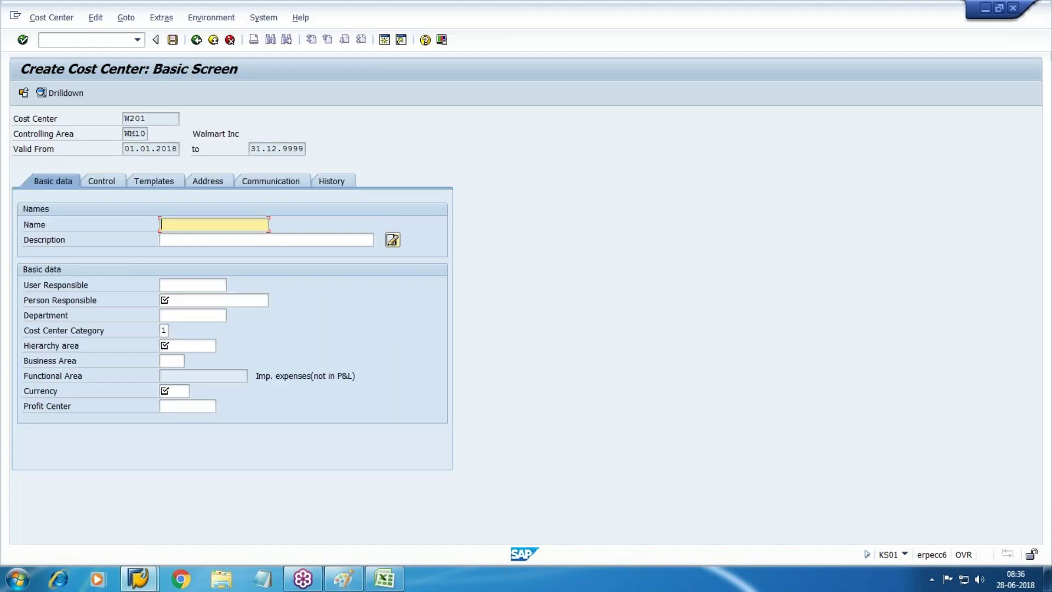
# Enter Walmart Admn as both the name and description of W201.
pyautogui.write('Wa')
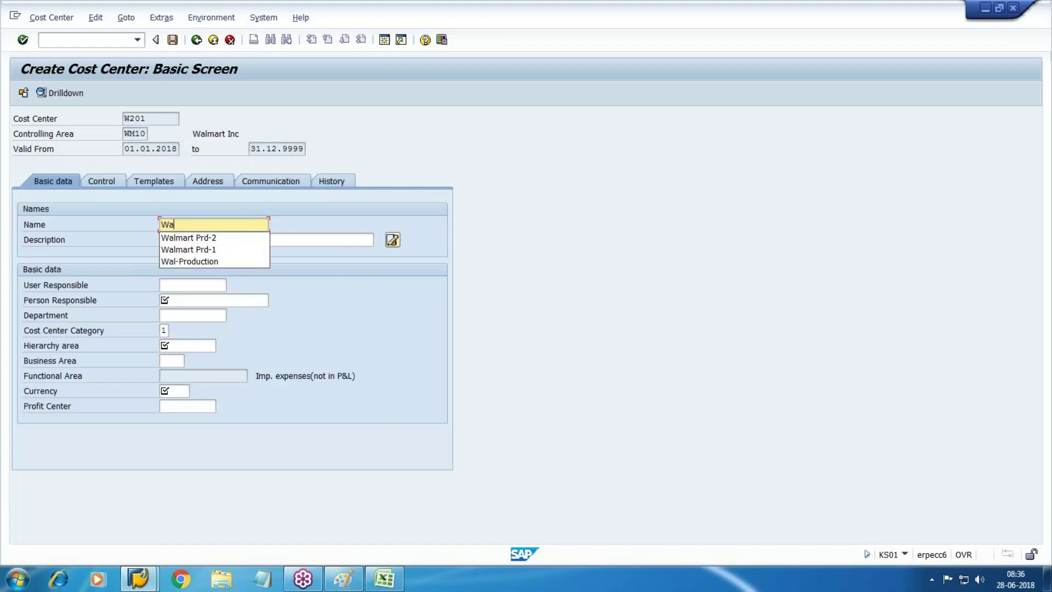
pyautogui.write('lmart Prd-')
pyautogui.press('BackSpace')
pyautogui.press('BackSpace')
pyautogui.press('BackSpace')
pyautogui.press('BackSpace')
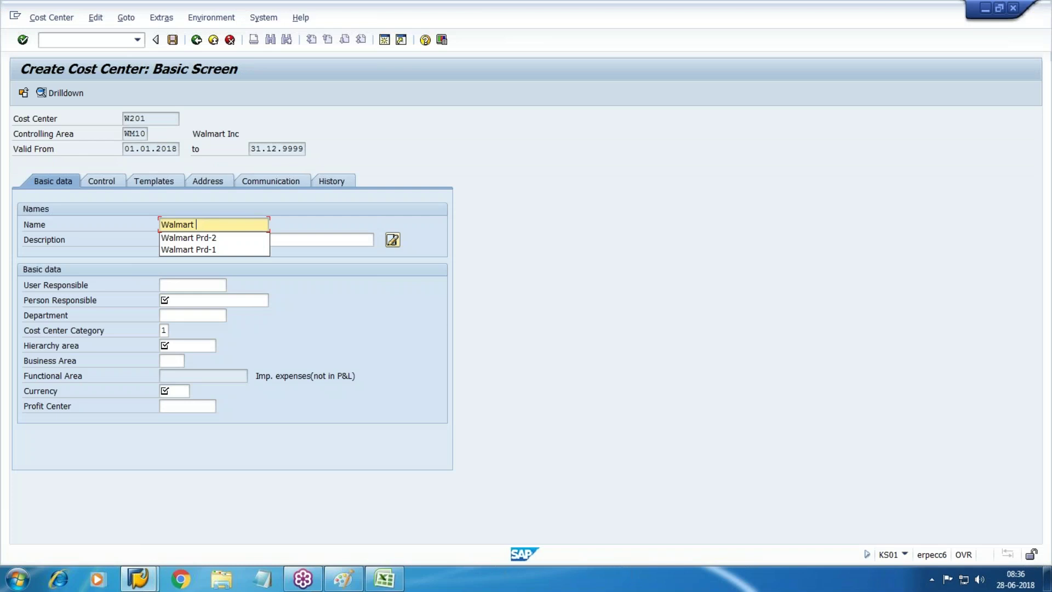
pyautogui.write('Admn')
pyautogui.press('Tab')
pyautogui.hotkey('shift', 'Tab')
pyautogui.hotkey('ctrl', 'c')
pyautogui.press('Tab')
pyautogui.hotkey('ctrl', 'v')
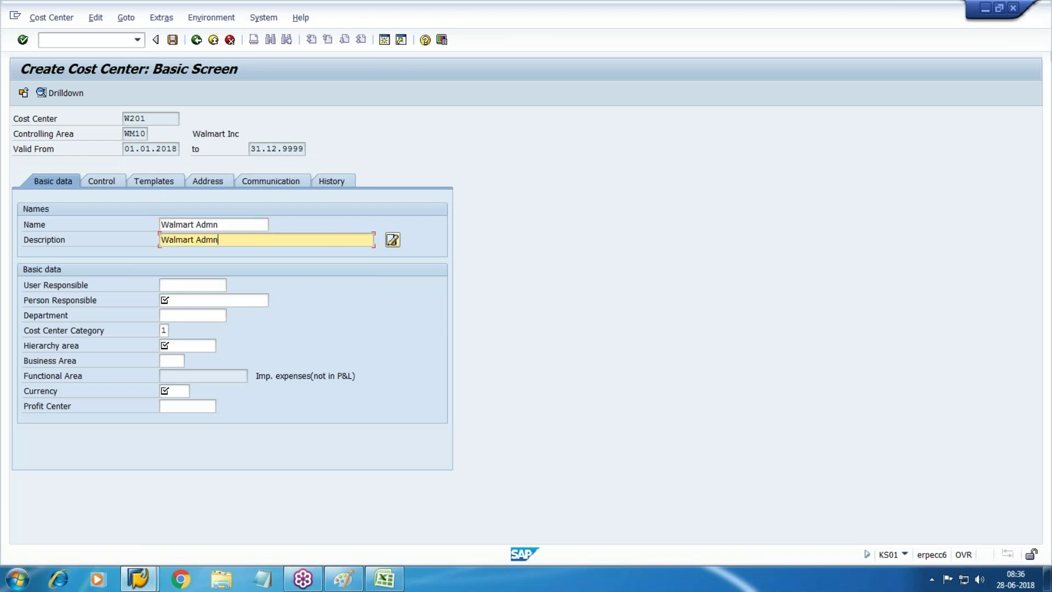
# Fill in the person responsible for W201 from the previously entered names, leaving the department empty.
pyautogui.press('Tab')
pyautogui.press('Tab')
pyautogui.write('P')
pyautogui.press('Down')
pyautogui.press('Tab')
pyautogui.press('Tab')
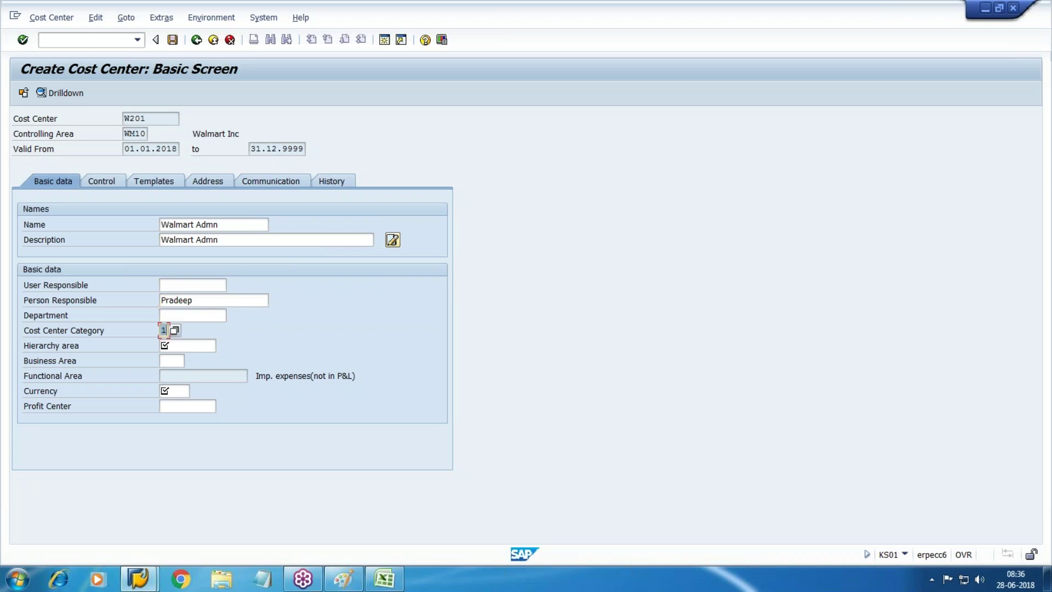
# Set the cost center category of W201 to 4, Administration, from the list of possible categories.
pyautogui.press('F4')
pyautogui.press('Down')
pyautogui.press('Down')
pyautogui.press('Down')
pyautogui.press('Down')
pyautogui.press('Down')
pyautogui.press('Up')
pyautogui.press('Up')
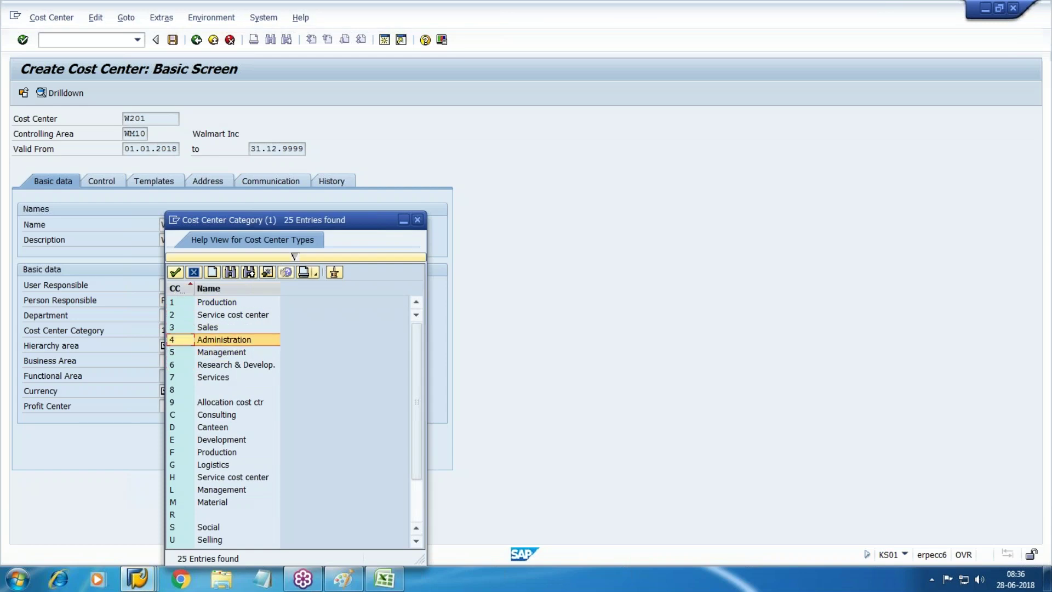
pyautogui.press('Return')
pyautogui.press('Tab')
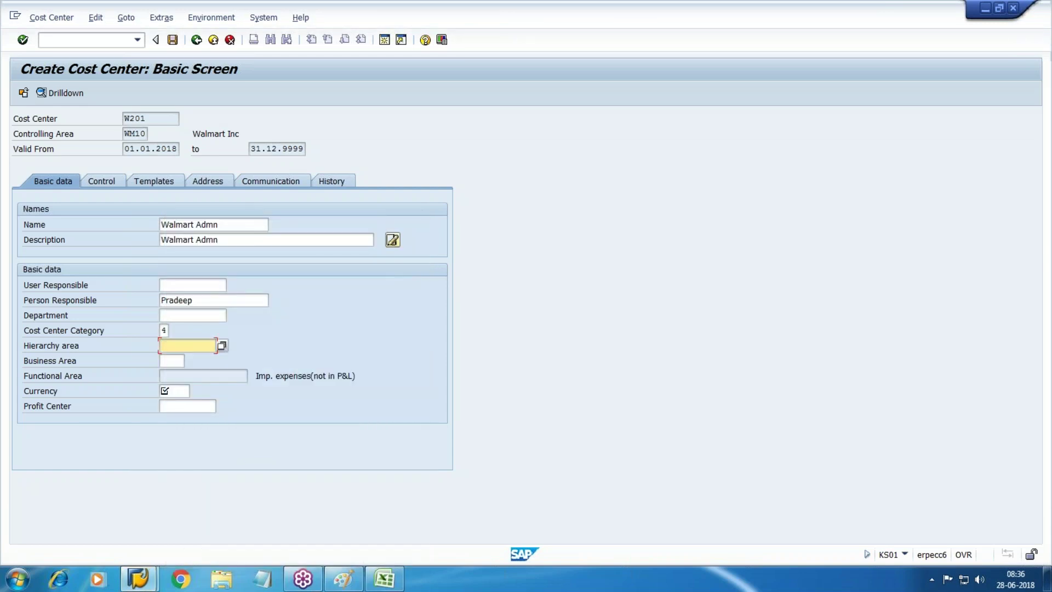
# Assign W201 to hierarchy area W200, Walmart Admn, from the list of cost center groups.
pyautogui.press('F4')
pyautogui.press('Down')
pyautogui.press('Down')
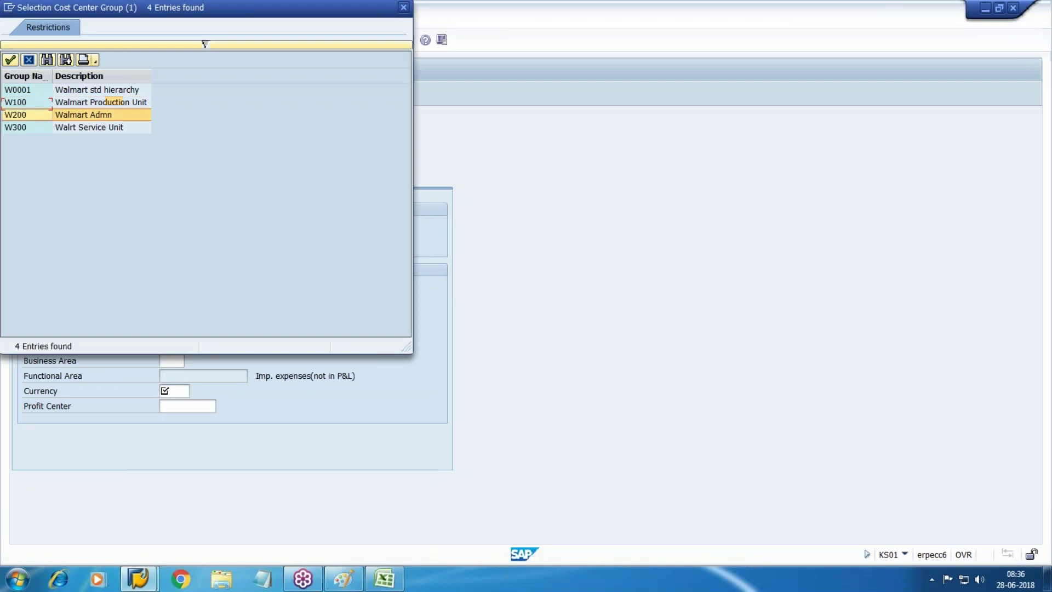
pyautogui.press('Return')
pyautogui.press('Tab')
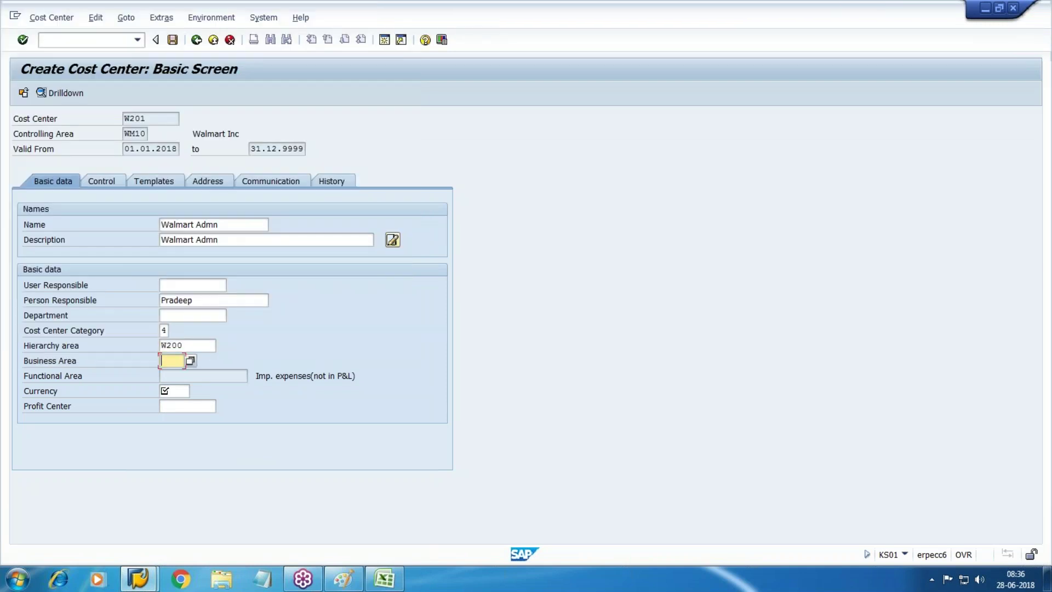
# Leave the business area of W201 empty, set its currency to USD and save the cost center.
pyautogui.press('Tab')
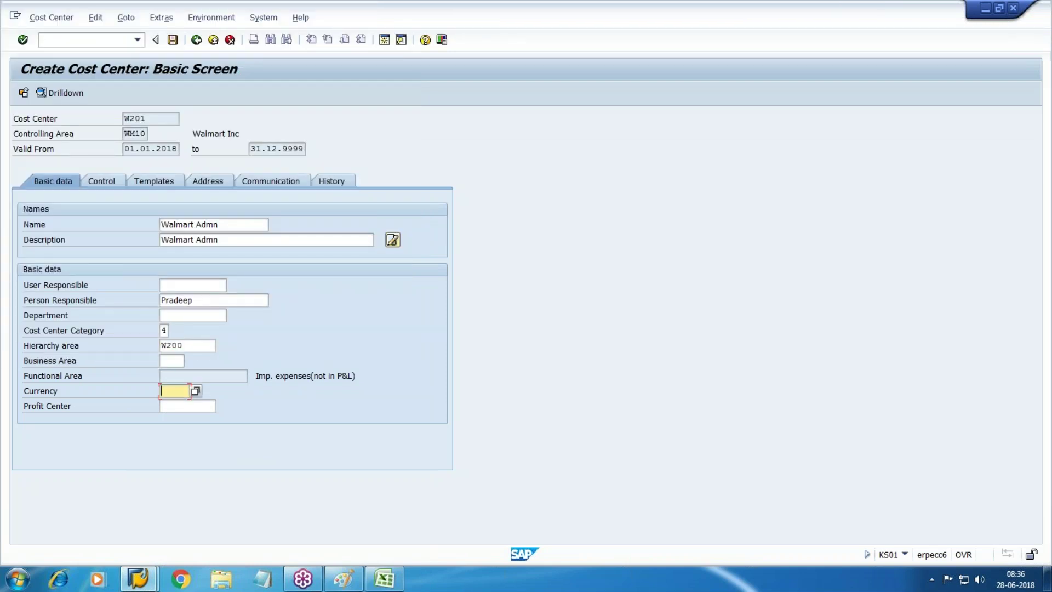
pyautogui.write('US')
pyautogui.press('Return')
pyautogui.press('BackSpace')
pyautogui.write('USD')
pyautogui.press('Return')
pyautogui.hotkey('ctrl', 's')
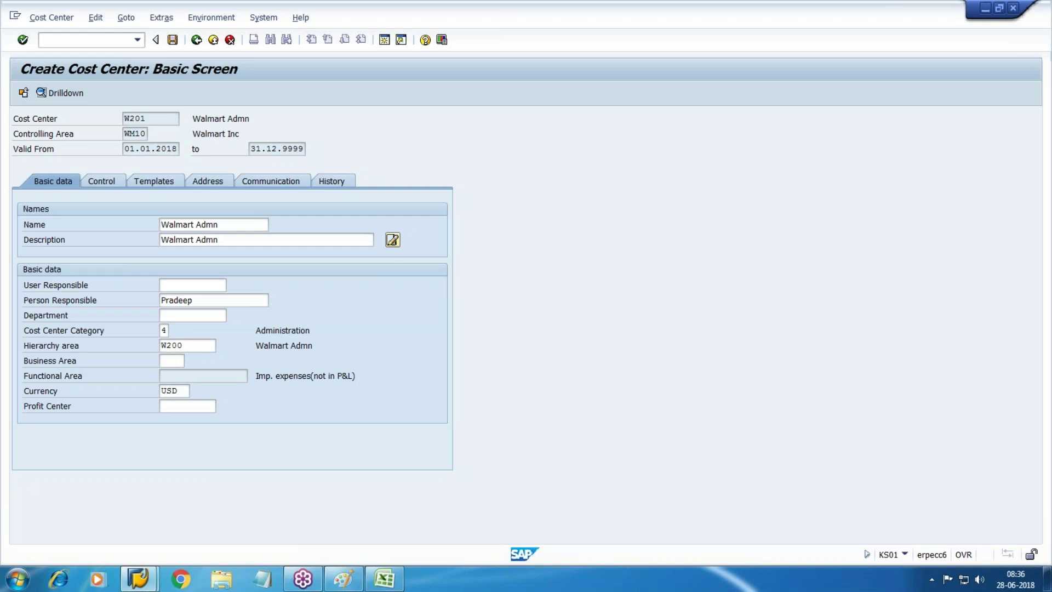
# Check the service cost centers in the Paint hierarchy diagram and start creating cost center W301 back in SAP.
pyautogui.hotkey('alt', 'Tab')
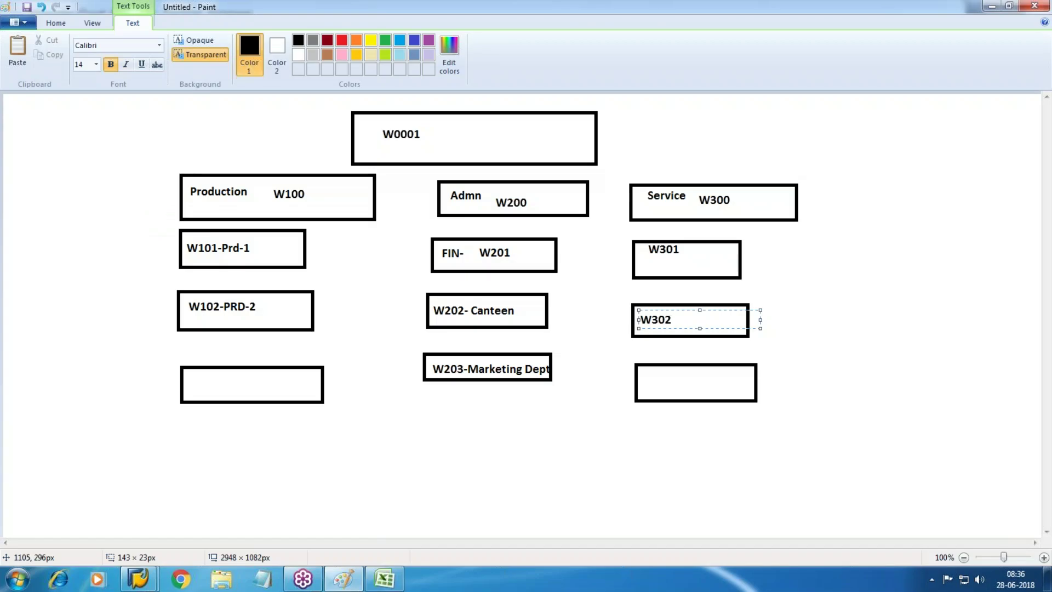
pyautogui.hotkey('alt', 'Tab')
pyautogui.write('W301')
pyautogui.press('Return')
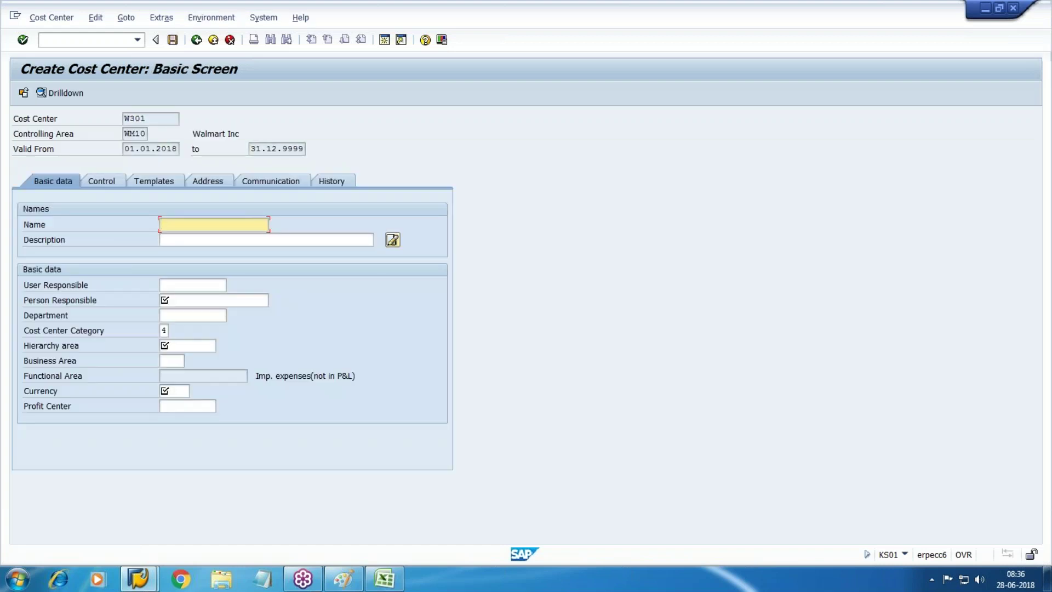
# Enter Walmart Maintenance as both the name and description of W301.
pyautogui.write('Wa')
pyautogui.press('Down')
pyautogui.press('BackSpace')
pyautogui.press('BackSpace')
pyautogui.press('BackSpace')
pyautogui.press('BackSpace')
pyautogui.write('Maintenance')
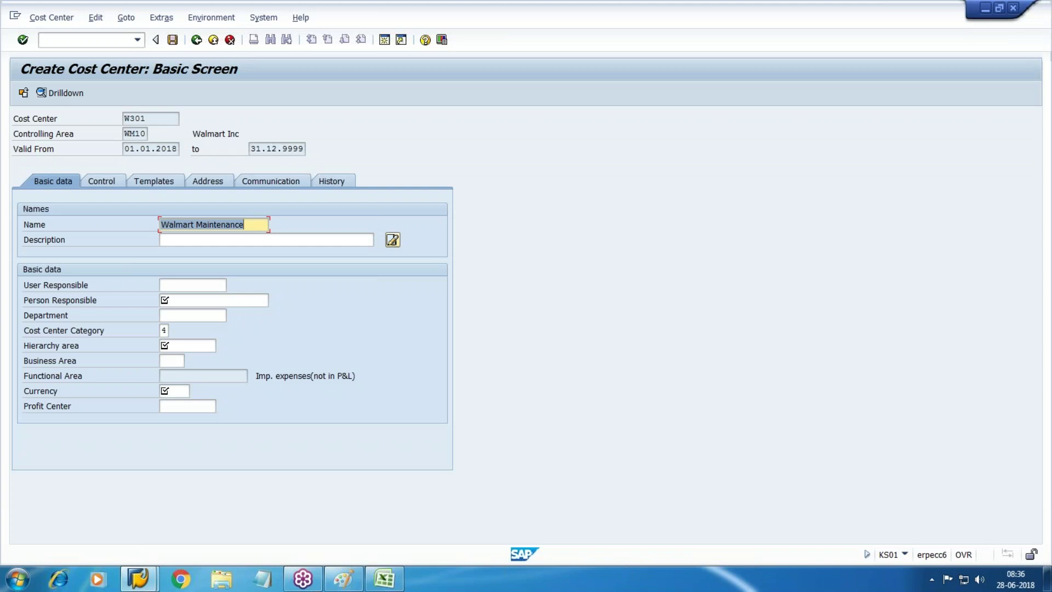
pyautogui.press('Tab')
pyautogui.write('Walmart Maintenance')
# Enter abc as the person responsible for W301 and set its category to 2, Service cost center.
pyautogui.press('Tab')
pyautogui.press('Tab')
pyautogui.write('abc')
pyautogui.press('Tab')
pyautogui.press('Tab')
pyautogui.press('F4')
pyautogui.press('Down')
pyautogui.press('Down')
pyautogui.press('Up')
pyautogui.press('Return')
pyautogui.press('Tab')
# Assign W301 to hierarchy area W300, Walrt Service Unit, from the list of cost center groups.
pyautogui.press('F4')
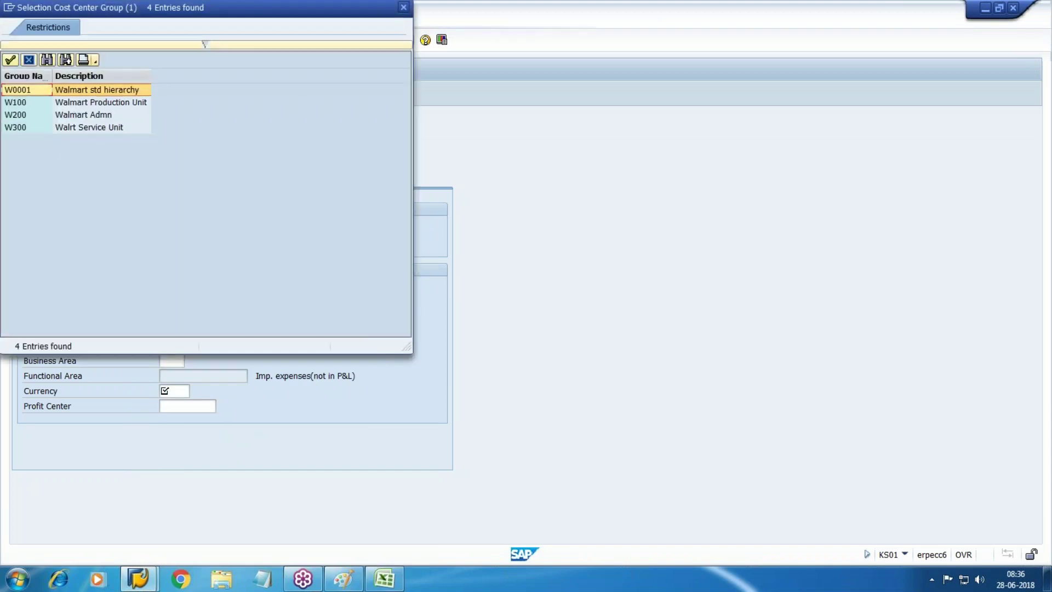
pyautogui.press('Down')
pyautogui.press('Down')
pyautogui.press('Down')
pyautogui.press('Return')
pyautogui.press('Tab')
# Set business area UN1 and currency USD for W301, and save the cost center without a profit center.
pyautogui.write('u n')
pyautogui.press('BackSpace')
pyautogui.press('BackSpace')
pyautogui.press('Down')
pyautogui.press('Down')
pyautogui.press('Return')
pyautogui.press('Tab')
pyautogui.press('Tab')
pyautogui.hotkey('shift', 'Tab')
pyautogui.write('u')
pyautogui.press('Down')
pyautogui.press('Return')
pyautogui.press('Return')
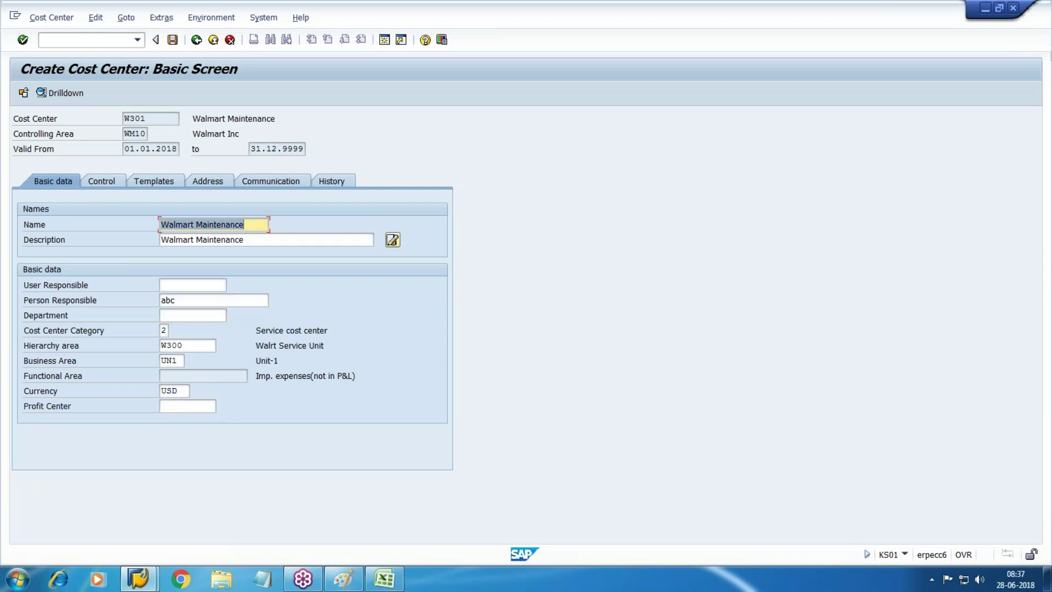
pyautogui.hotkey('ctrl', 's')
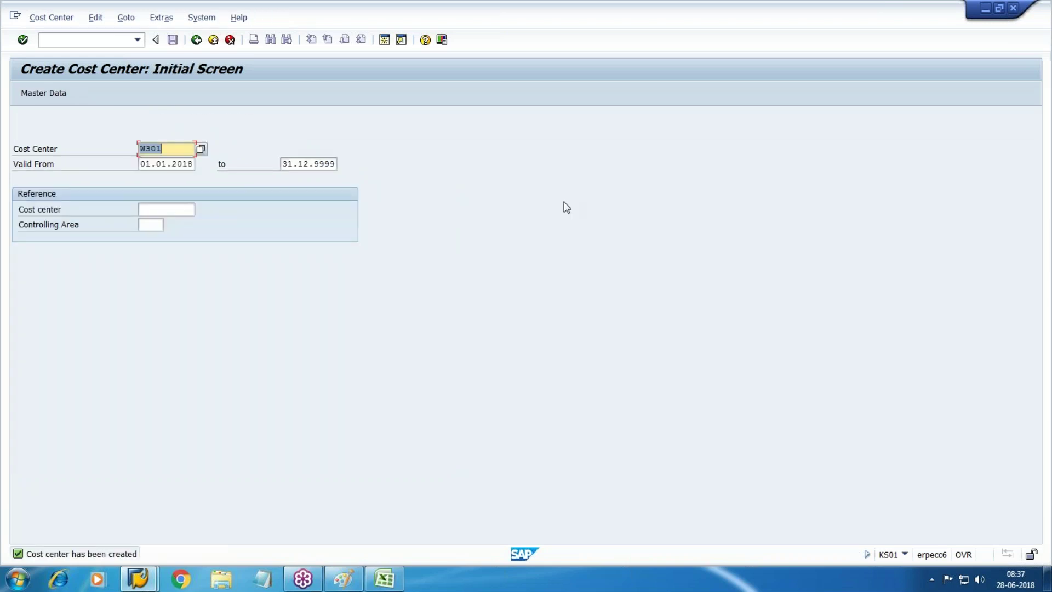
# Return to SAP Easy Access and open the standard hierarchy display (OKENN) to check the cost centers under W100.
pyautogui.click(214, 40)
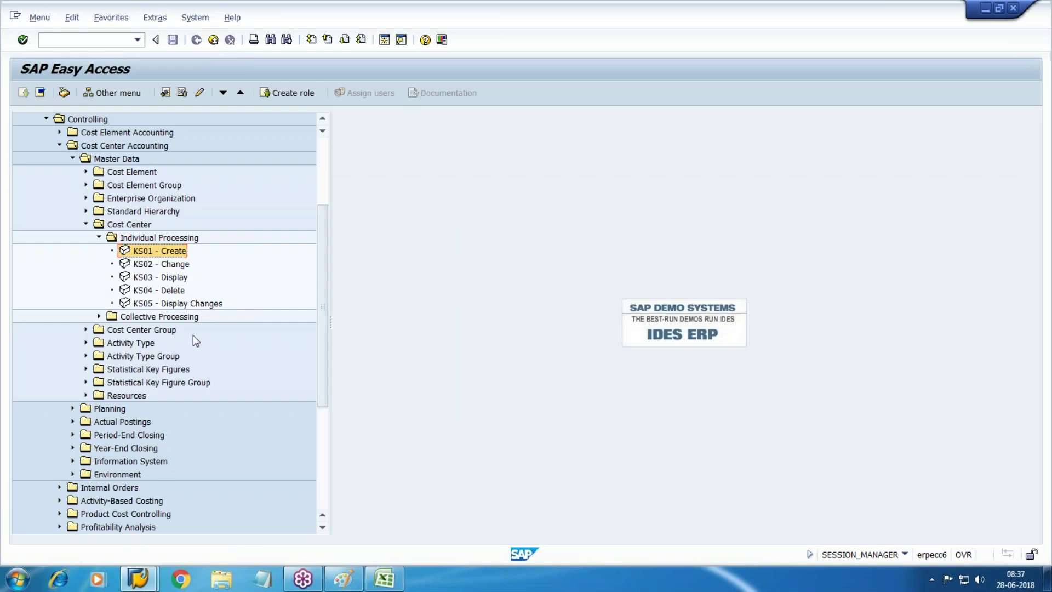
pyautogui.click(99, 238)
pyautogui.click(86, 211)
pyautogui.click(155, 240)
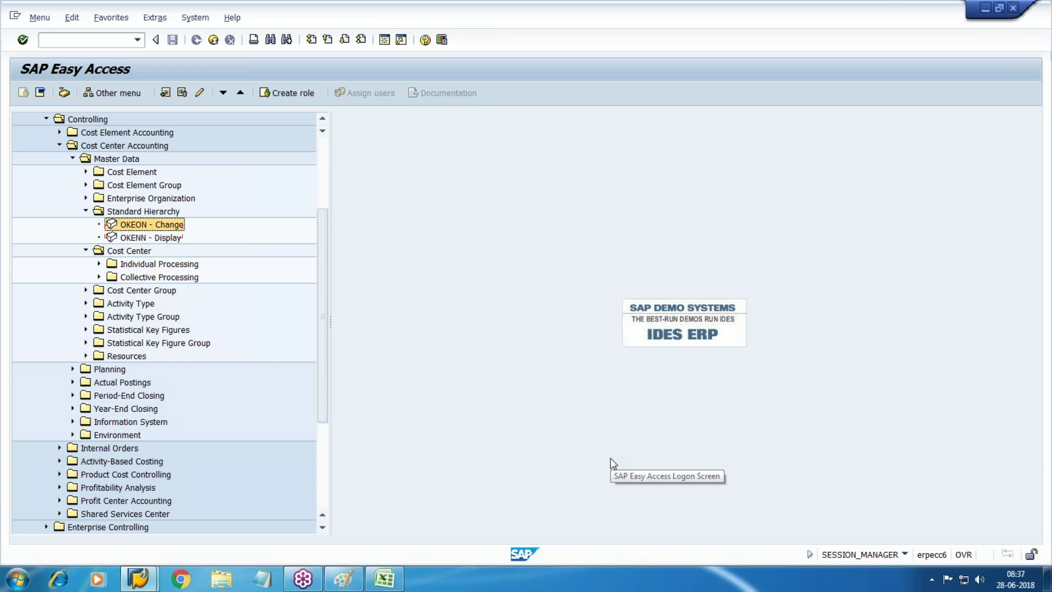
pyautogui.press('Return')
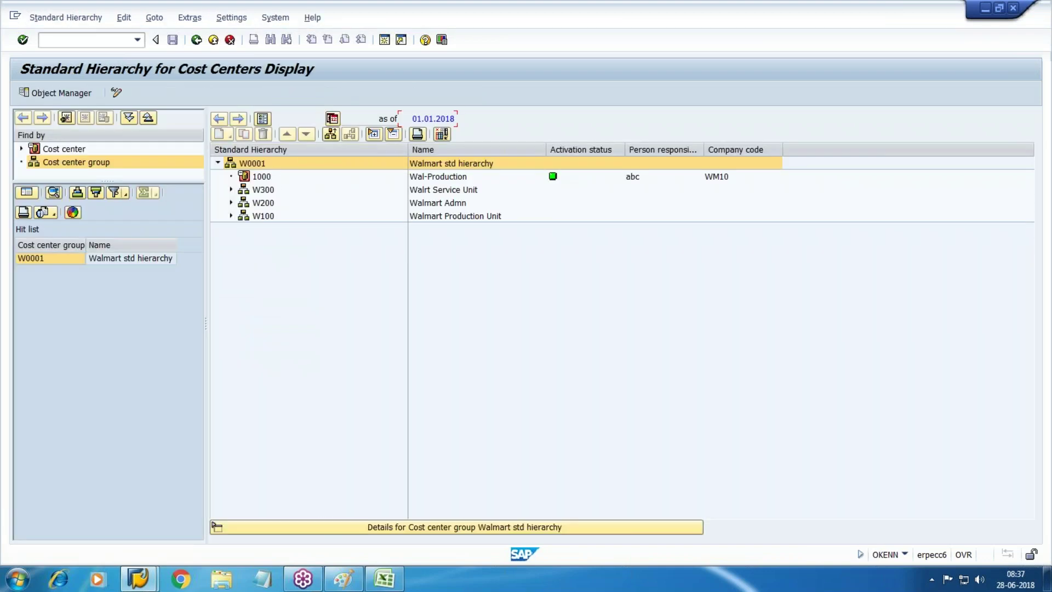
pyautogui.click(230, 216)
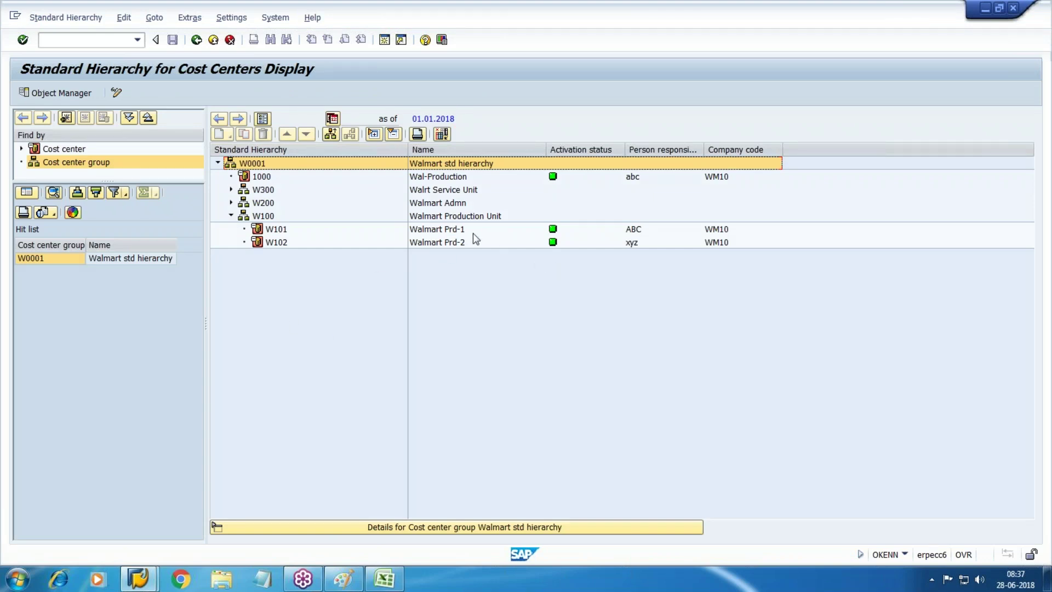
pyautogui.click(230, 216)
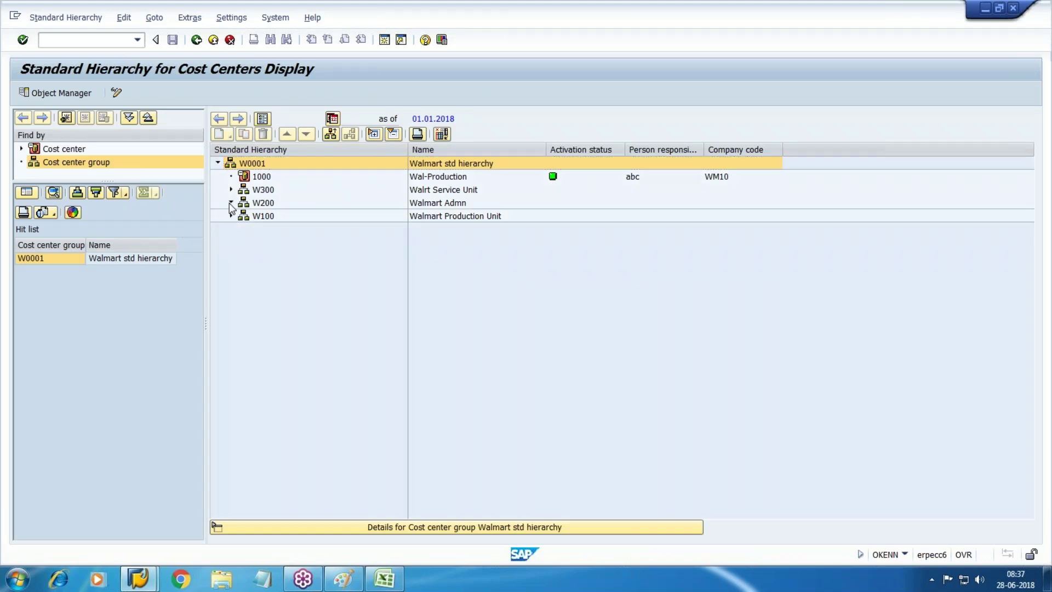
# Examine the cost centers assigned under hierarchy groups W300, W200 and W100, and collapse the groups again.
pyautogui.click(231, 203)
pyautogui.click(230, 203)
pyautogui.click(231, 190)
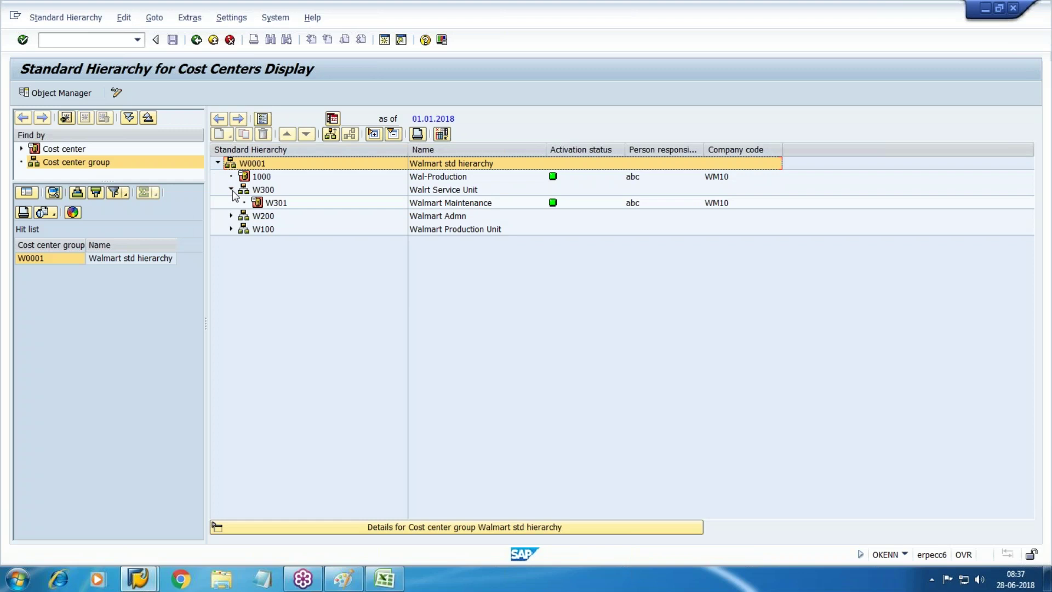
pyautogui.click(231, 190)
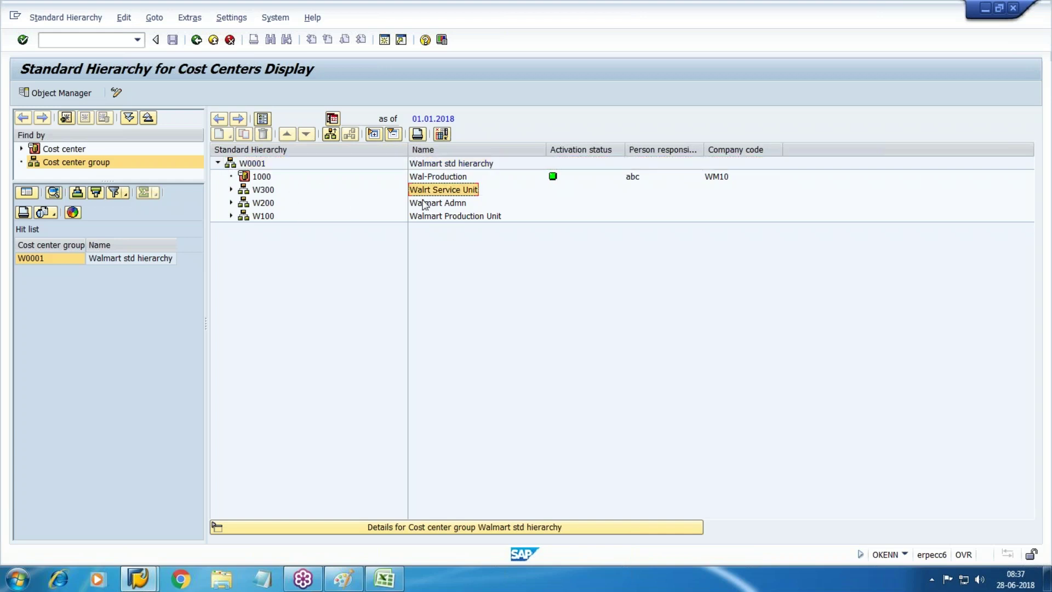
pyautogui.click(231, 216)
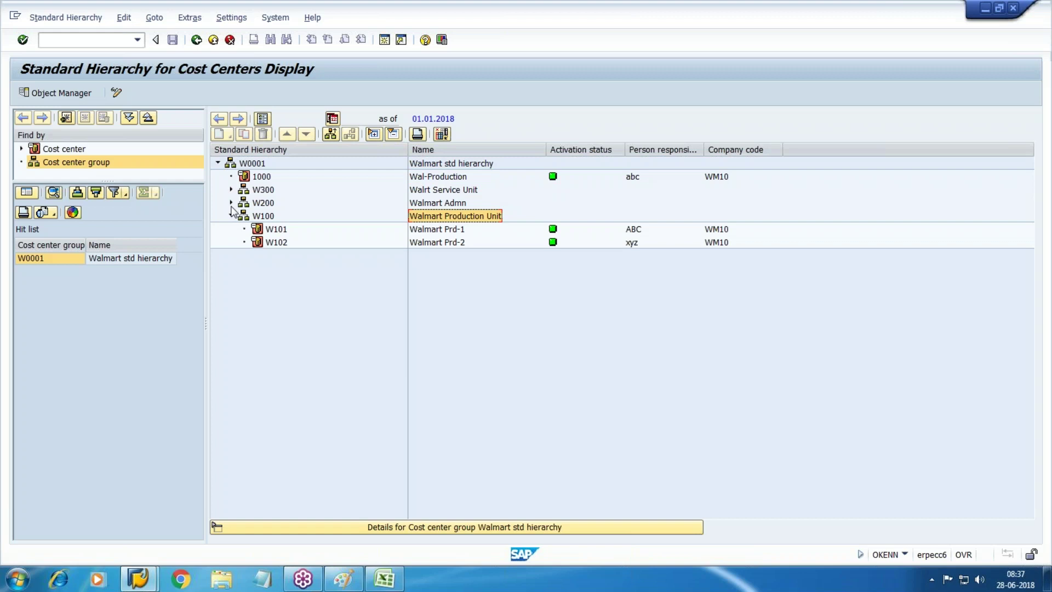
pyautogui.click(232, 203)
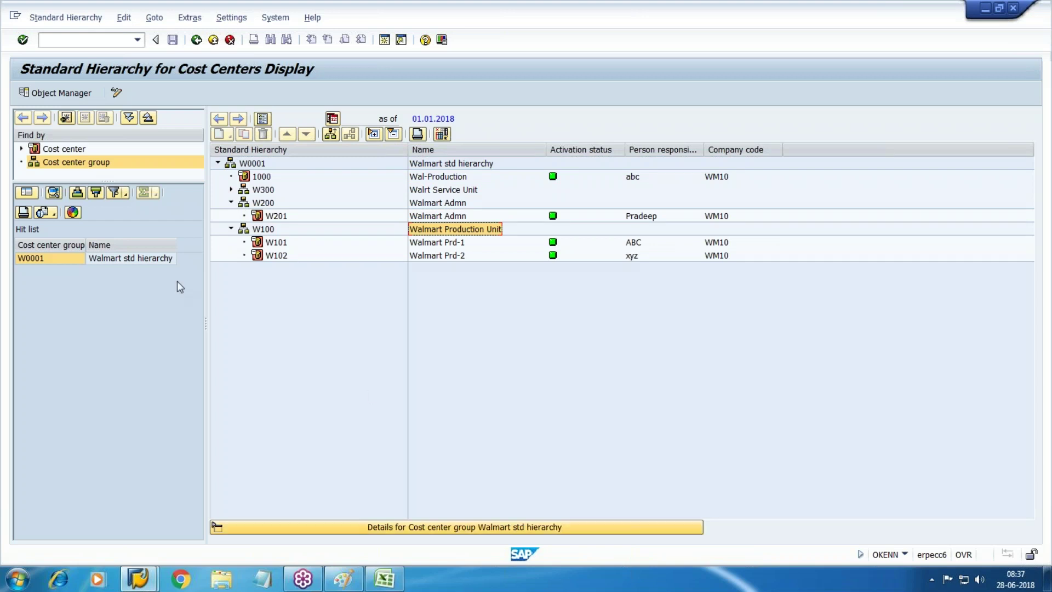
pyautogui.click(231, 229)
pyautogui.click(231, 203)
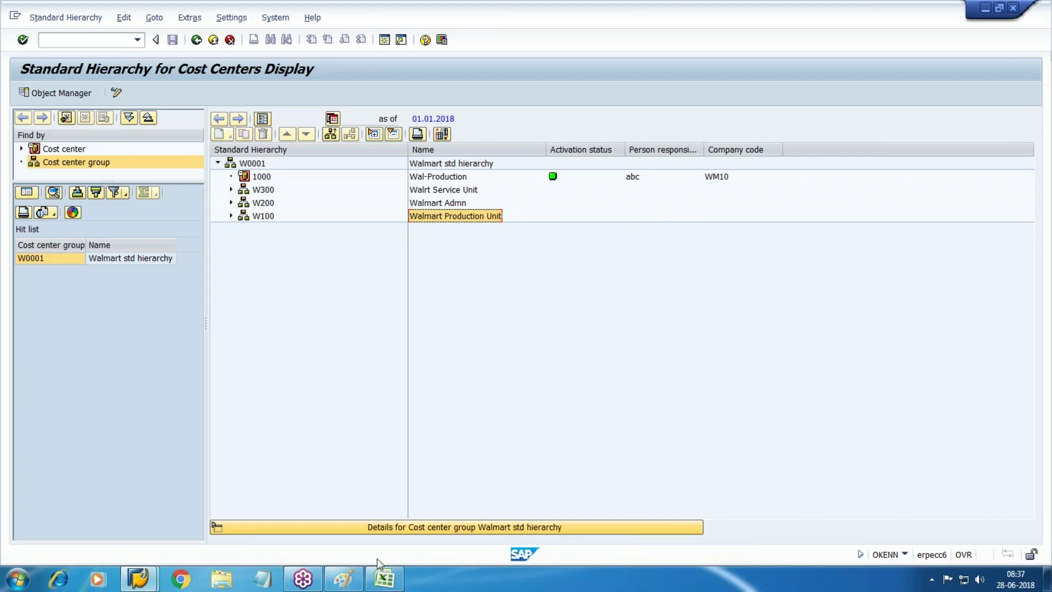
# Switch to the hierarchy diagram in Paint and open a new blank workbook in Microsoft Excel.
pyautogui.moveTo(335, 575)
pyautogui.click(343, 579)
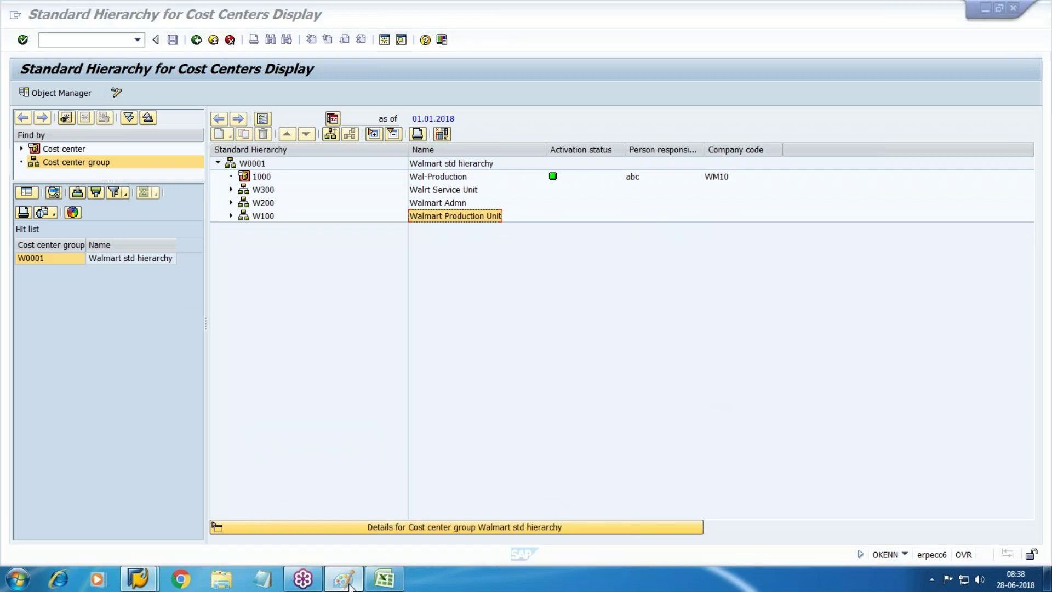
pyautogui.click(17, 579)
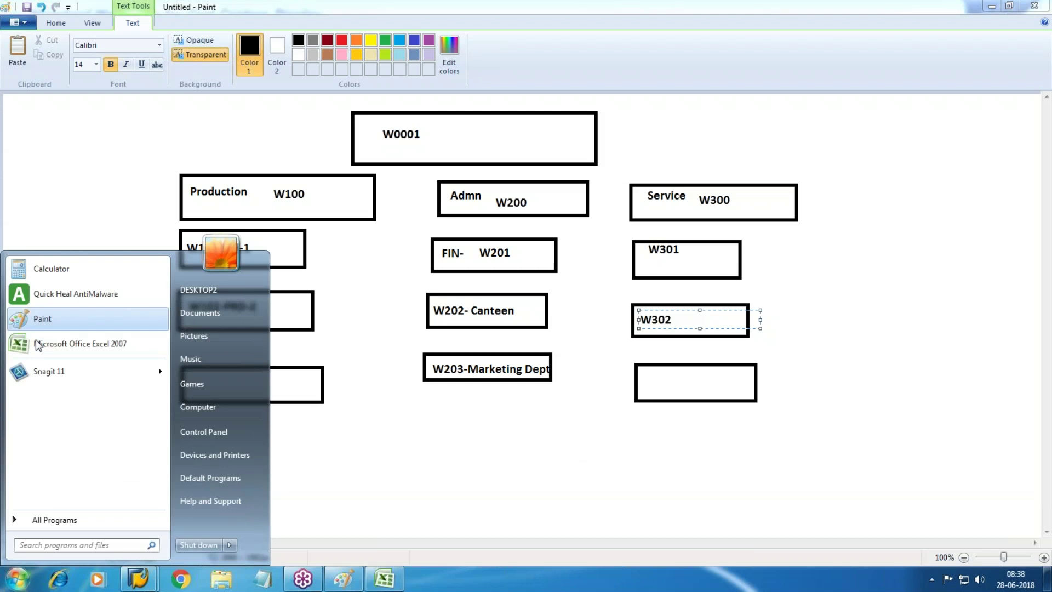
pyautogui.click(83, 339)
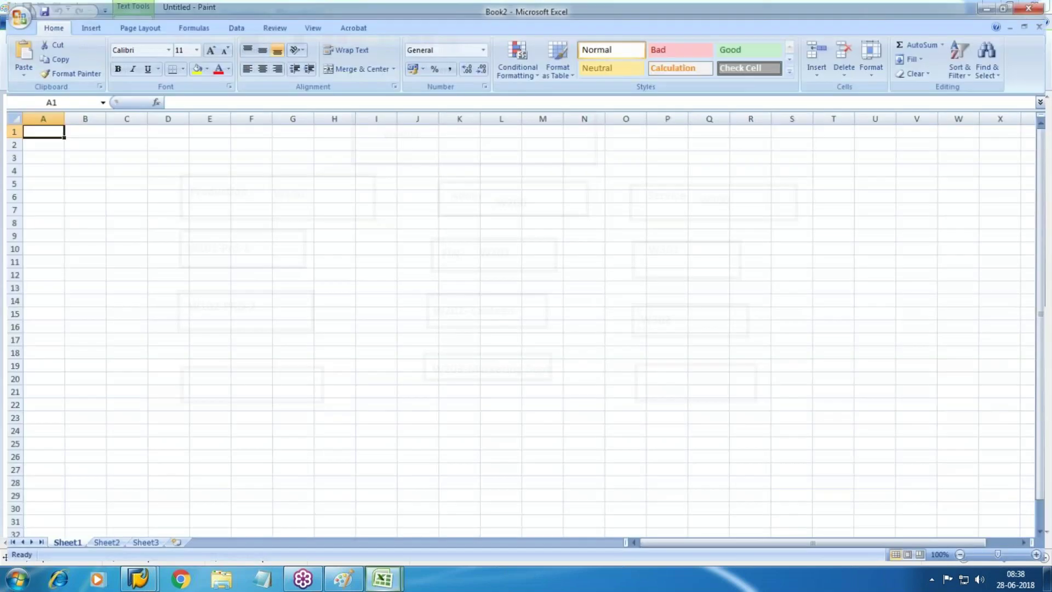
pyautogui.click(421, 351)
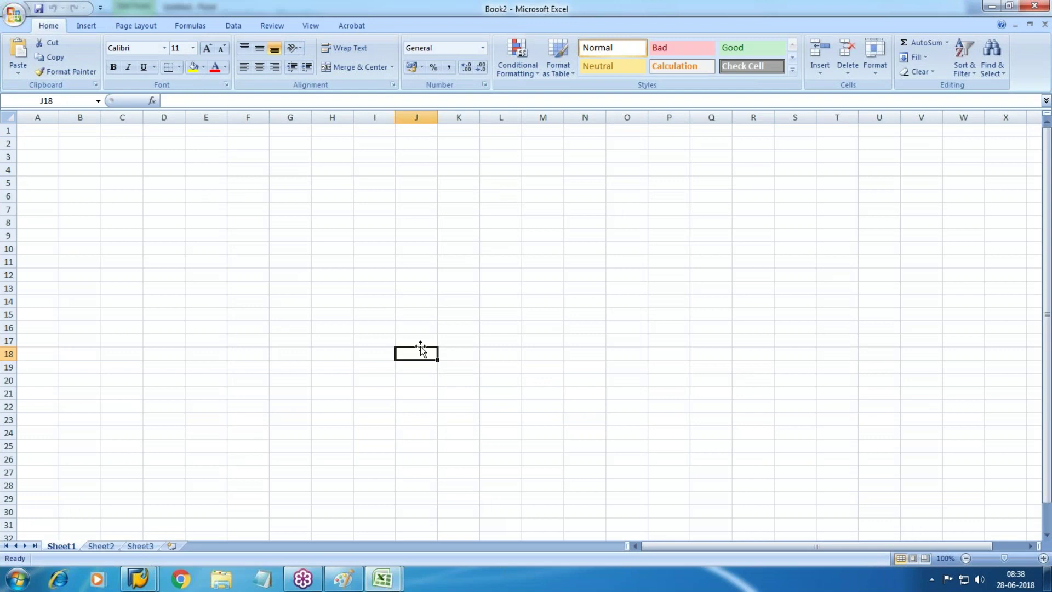
# Enter the headings FI in cell F4 and CO in cell K4.
pyautogui.moveTo(420, 346); pyautogui.dragTo(258, 170)
pyautogui.write('Fl')
pyautogui.press('Tab')
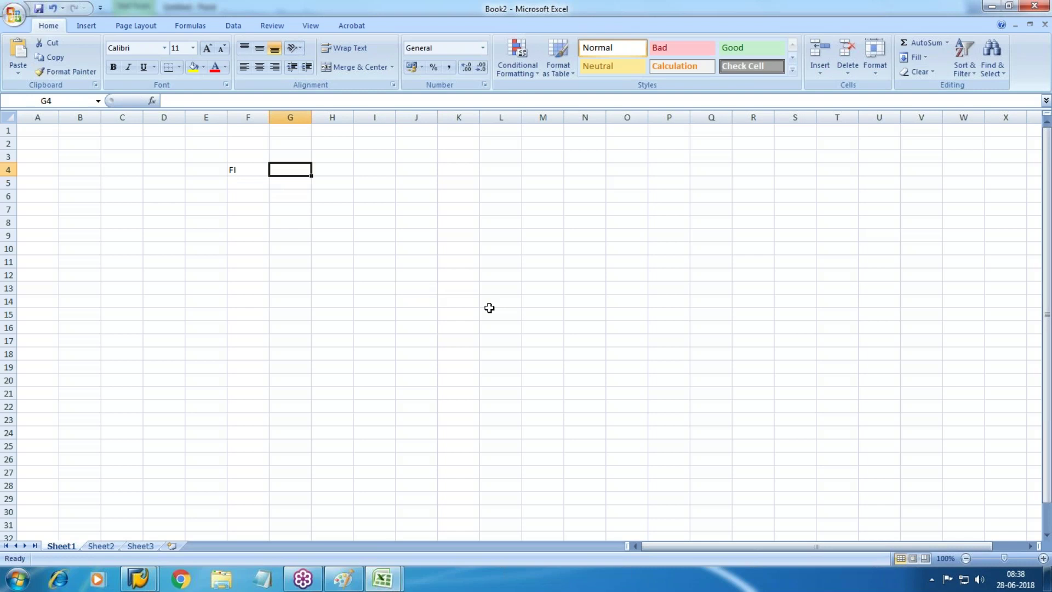
pyautogui.press('Right')
pyautogui.press('Right')
pyautogui.press('Right')
pyautogui.press('Right')
pyautogui.write('CO')
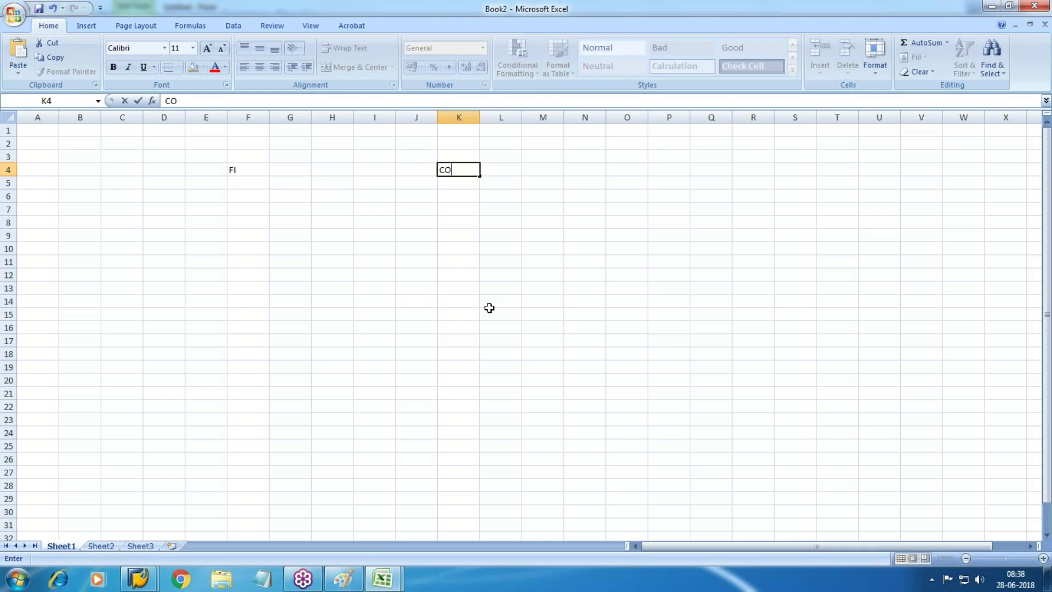
pyautogui.press('Return')
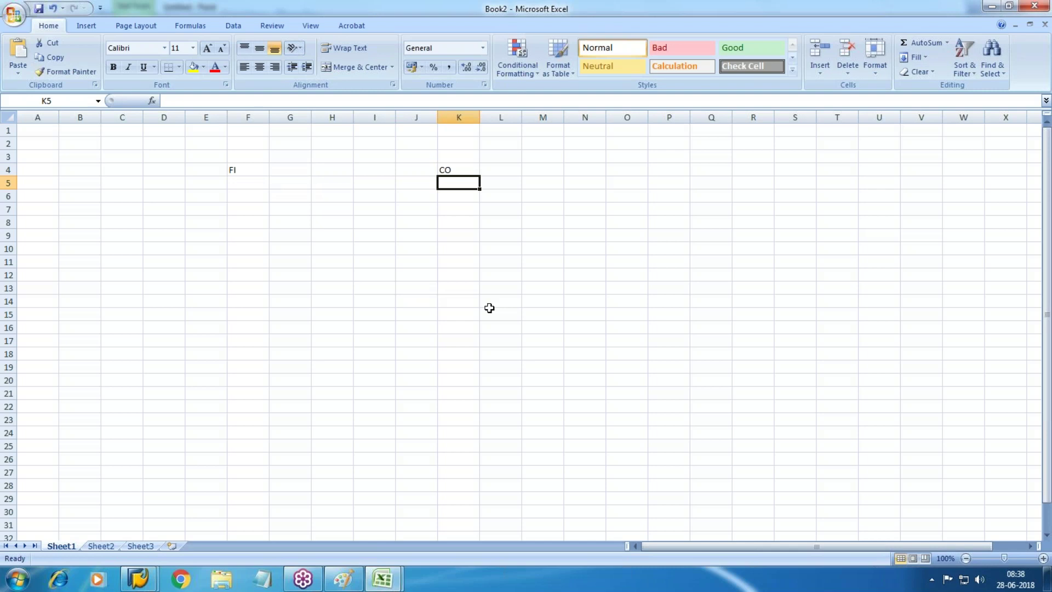
# Enter Wages with the amount 5000 in F5 and G5, and the matching 5000 under CO in K5.
pyautogui.click(240, 178)
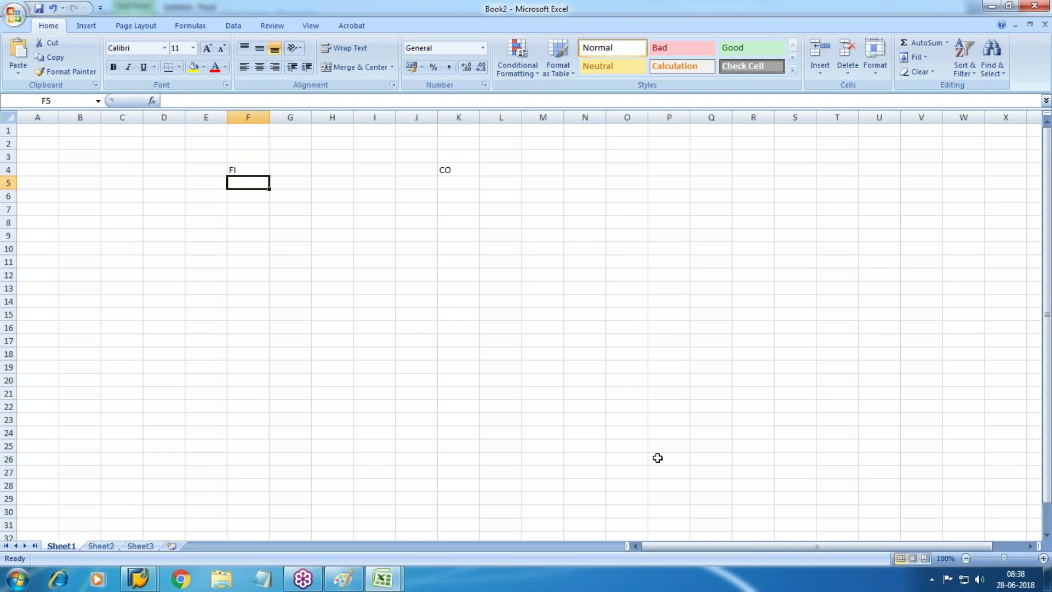
pyautogui.write('Wages')
pyautogui.press('Tab')
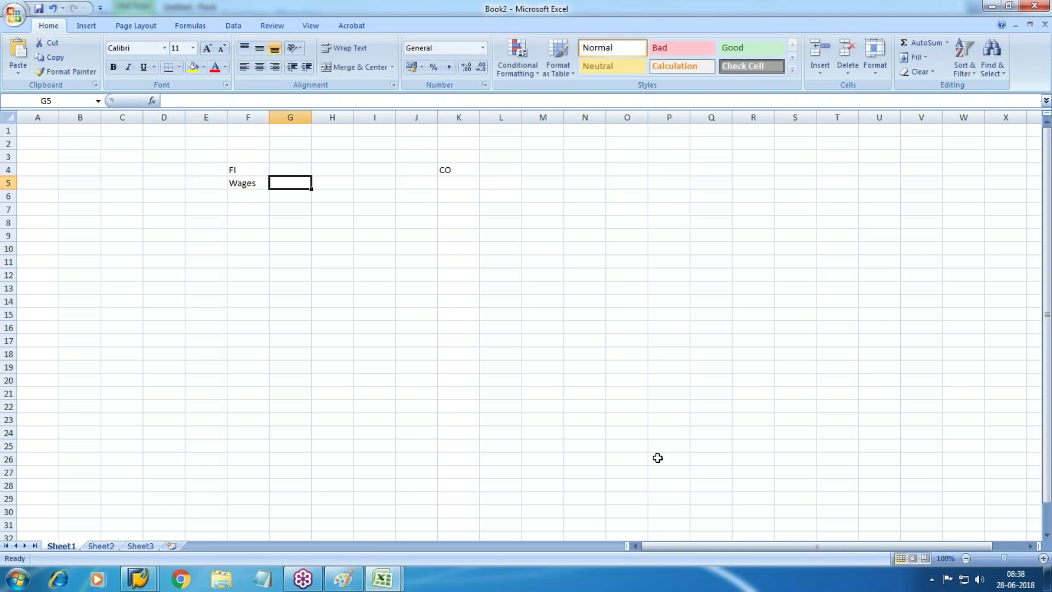
pyautogui.write('5000')
pyautogui.press('Tab')
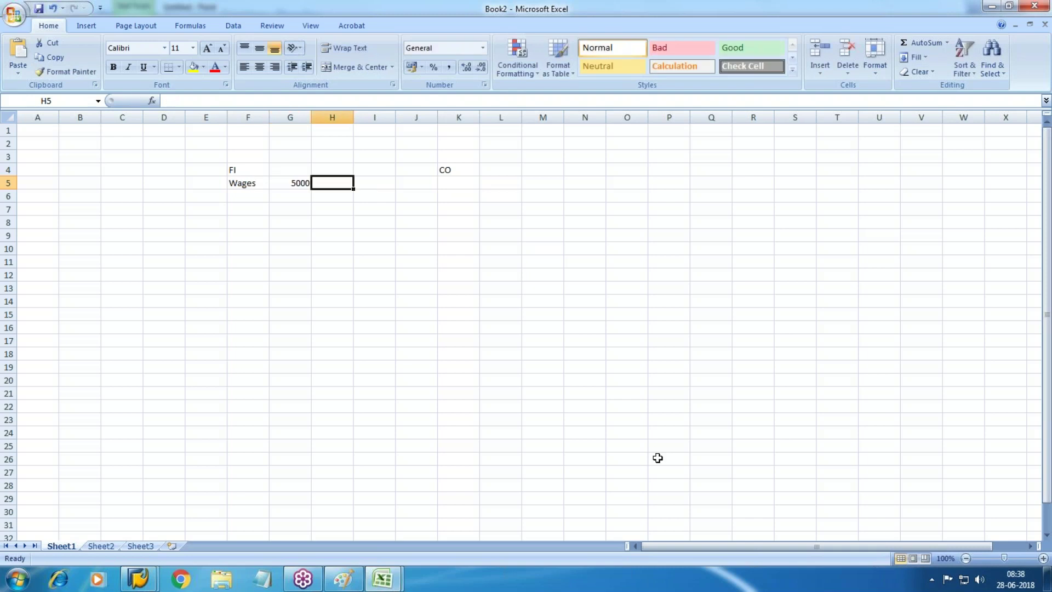
pyautogui.press('Right')
pyautogui.press('Right')
pyautogui.press('Right')
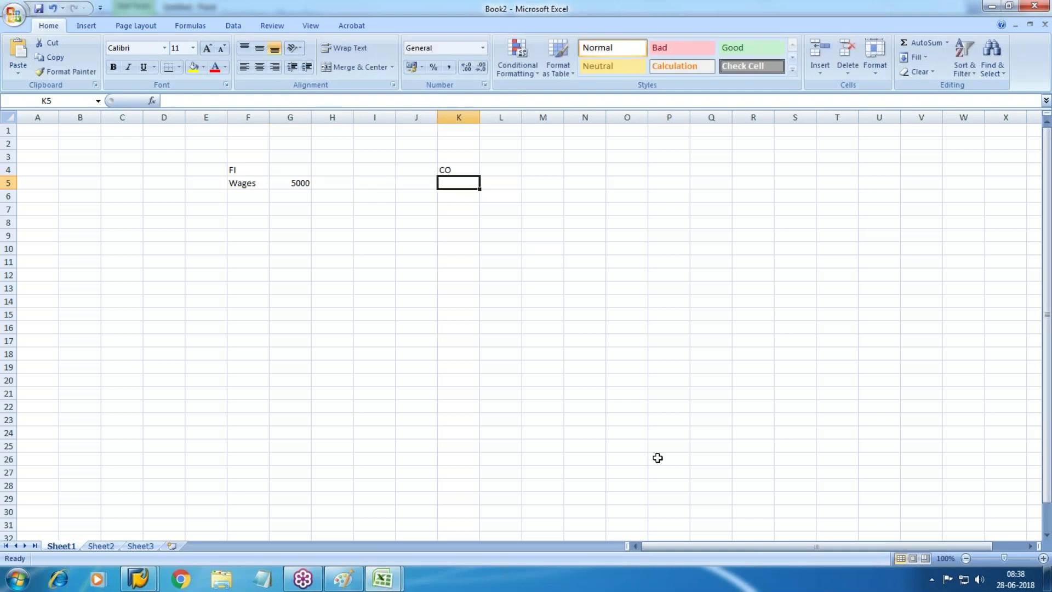
pyautogui.write('5000')
pyautogui.press('Tab')
# Add the title Income statement above the FI heading in cell F3.
pyautogui.press('Left')
pyautogui.press('Left')
pyautogui.press('Left')
pyautogui.press('Left')
pyautogui.press('Left')
pyautogui.press('Left')
pyautogui.press('Up')
pyautogui.press('Up')
pyautogui.write('Incomd')
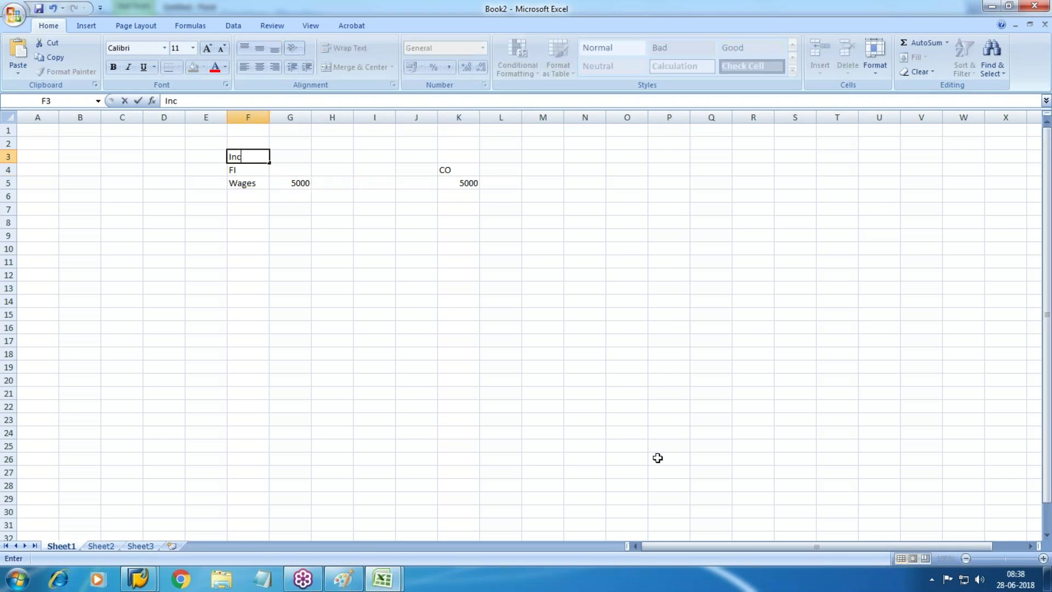
pyautogui.press('BackSpace')
pyautogui.press('BackSpace')
pyautogui.press('BackSpace')
pyautogui.press('BackSpace')
pyautogui.write('come statement')
# Add the title Prd Costing above the CO heading in cell K3.
pyautogui.press('Right')
pyautogui.press('Right')
pyautogui.press('Right')
pyautogui.press('Right')
pyautogui.press('Right')
pyautogui.write('Prd Costing')
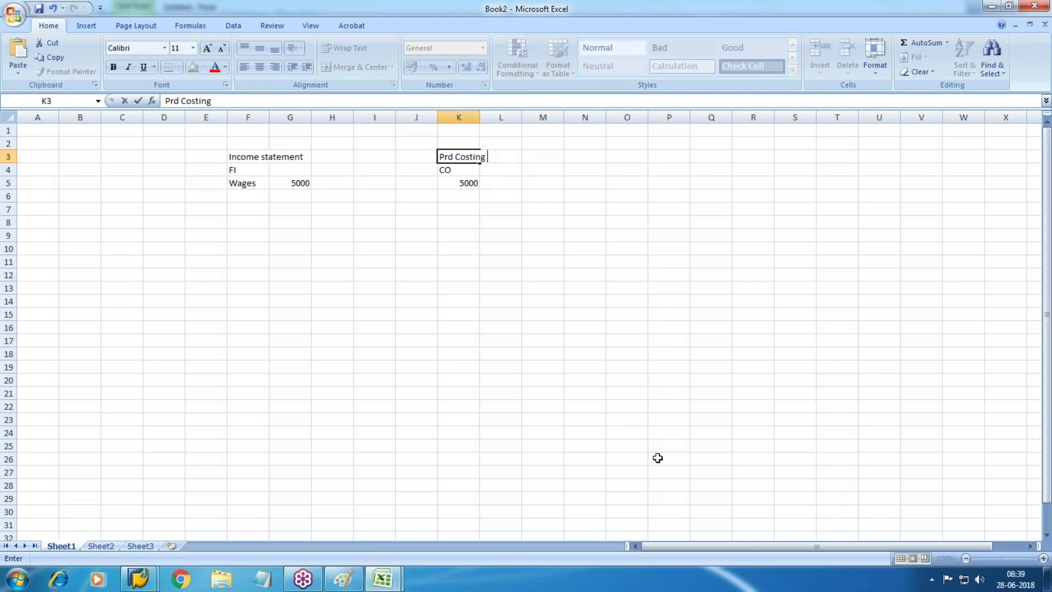
pyautogui.press('Return')
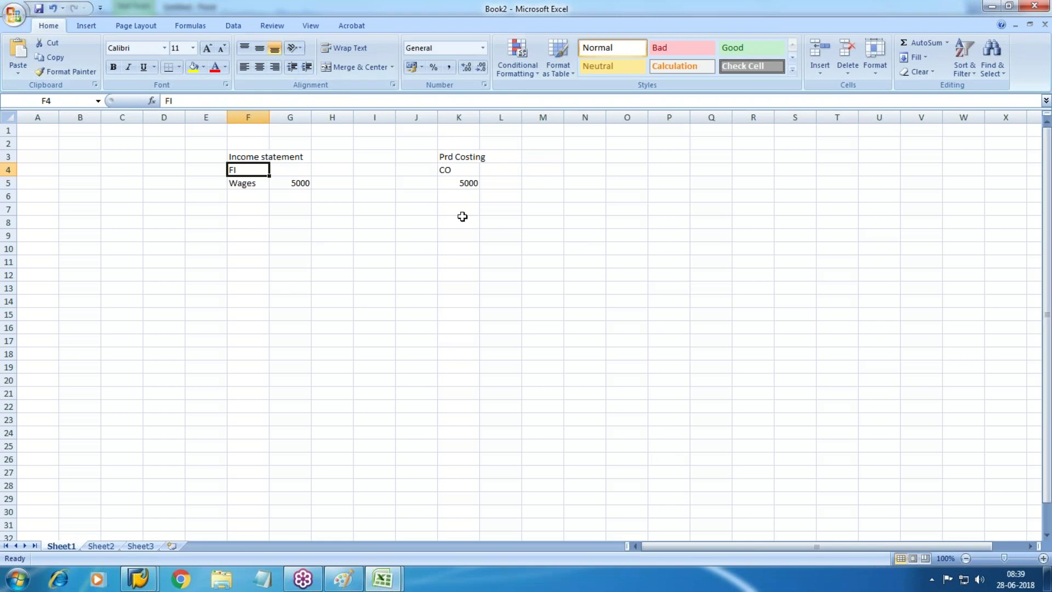
pyautogui.click(271, 260)
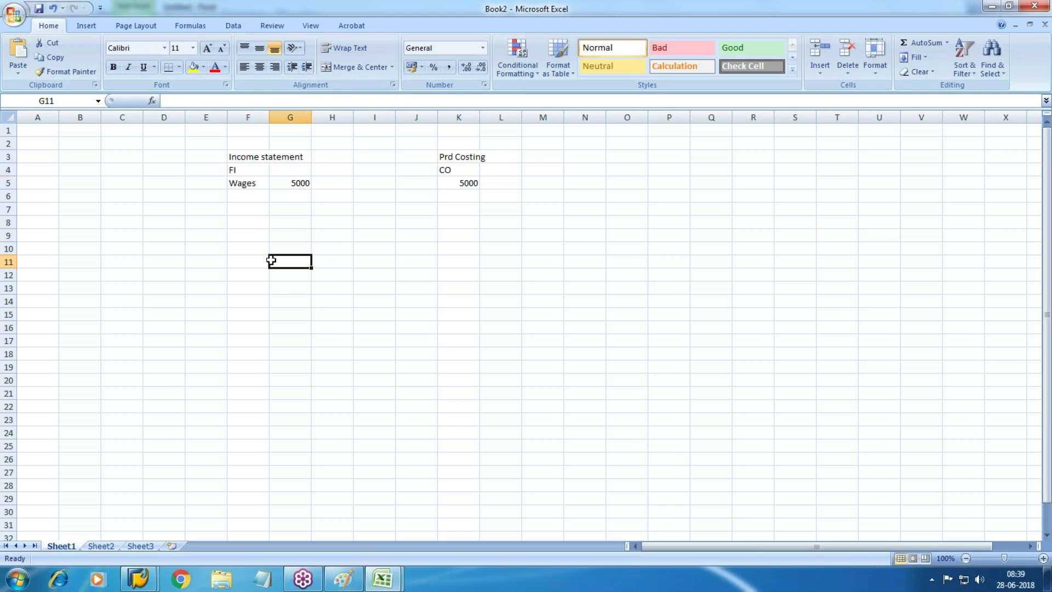
pyautogui.moveTo(241, 143); pyautogui.dragTo(250, 197)
pyautogui.click(351, 263)
pyautogui.moveTo(417, 144); pyautogui.dragTo(598, 238)
pyautogui.click(600, 391)
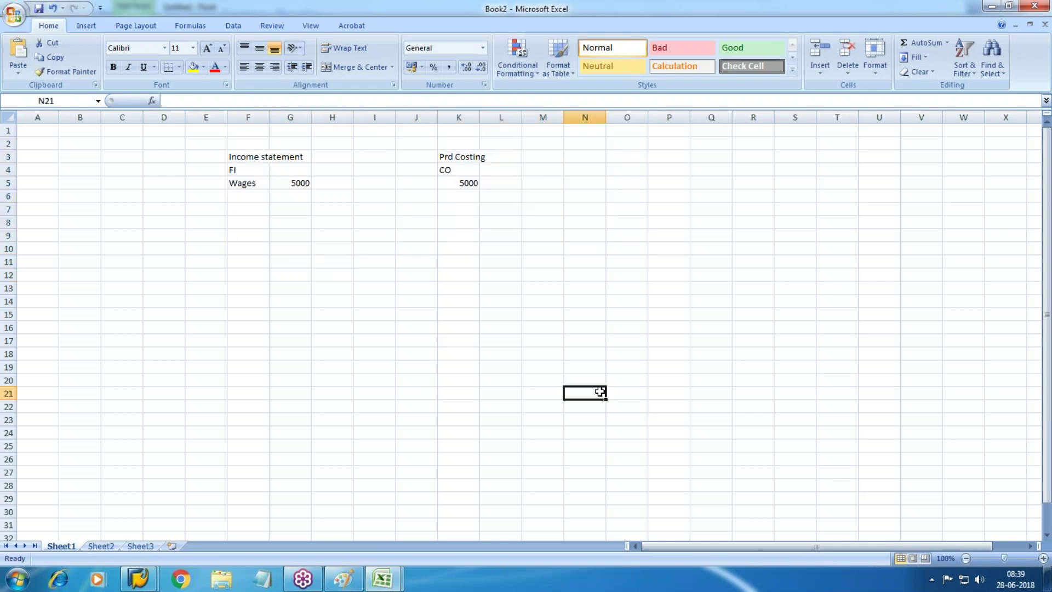
pyautogui.click(260, 209)
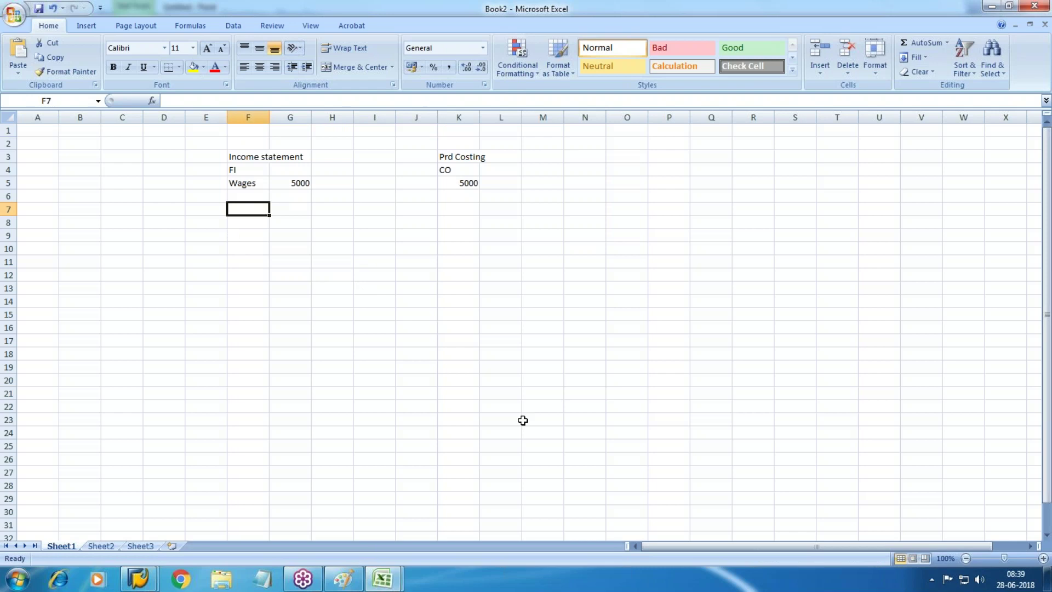
pyautogui.press('Right')
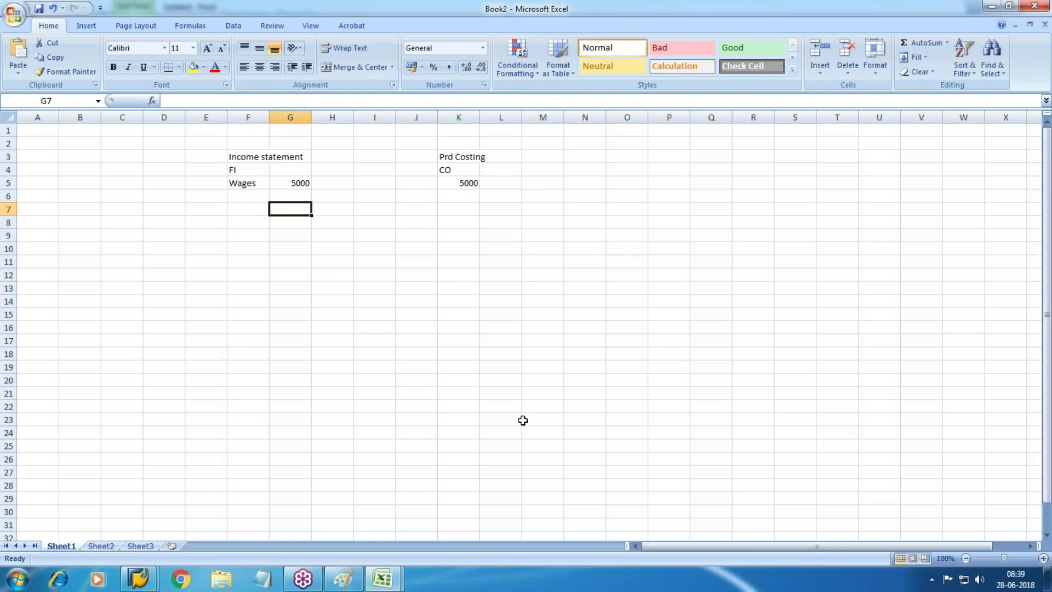
# Switch to the cost center hierarchy diagram in Paint and open Internet Explorer.
pyautogui.click(344, 578)
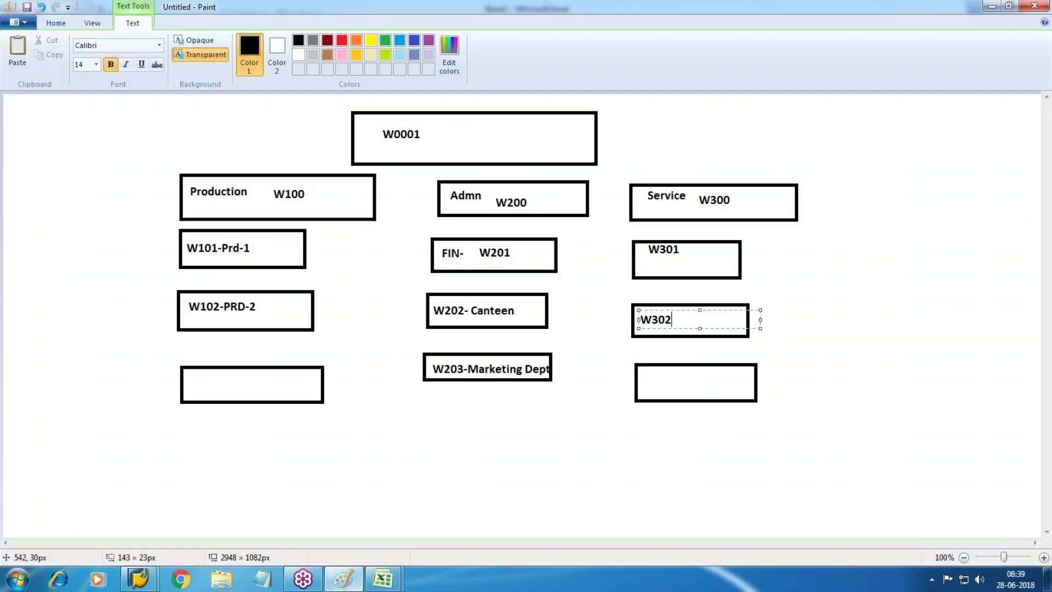
pyautogui.click(59, 580)
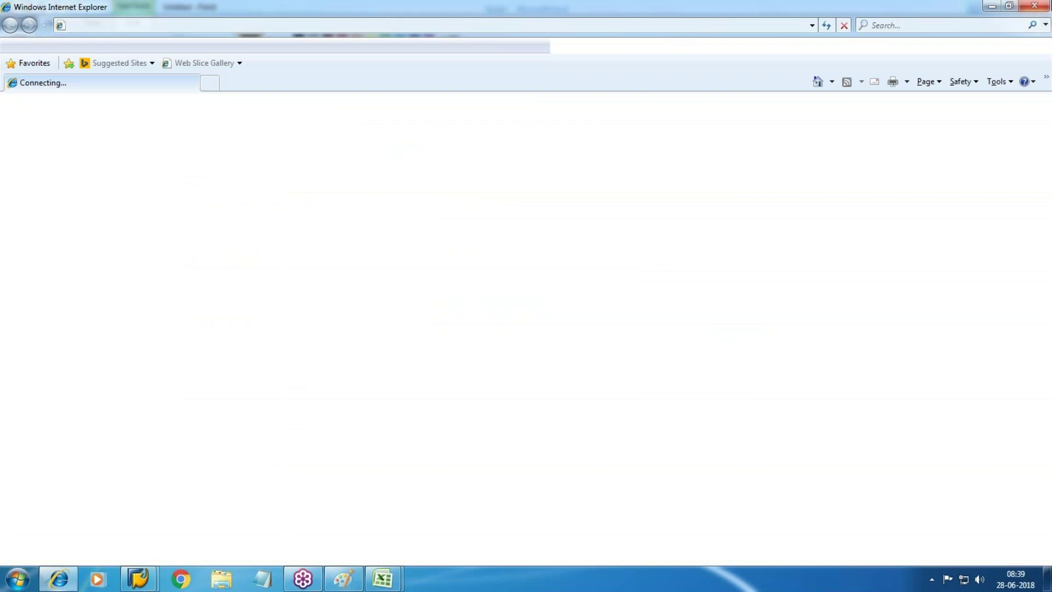
# Open a new Paint drawing and draw a wide box near the top of the canvas labelled "Cost Element".
pyautogui.click(60, 580)
pyautogui.click(18, 578)
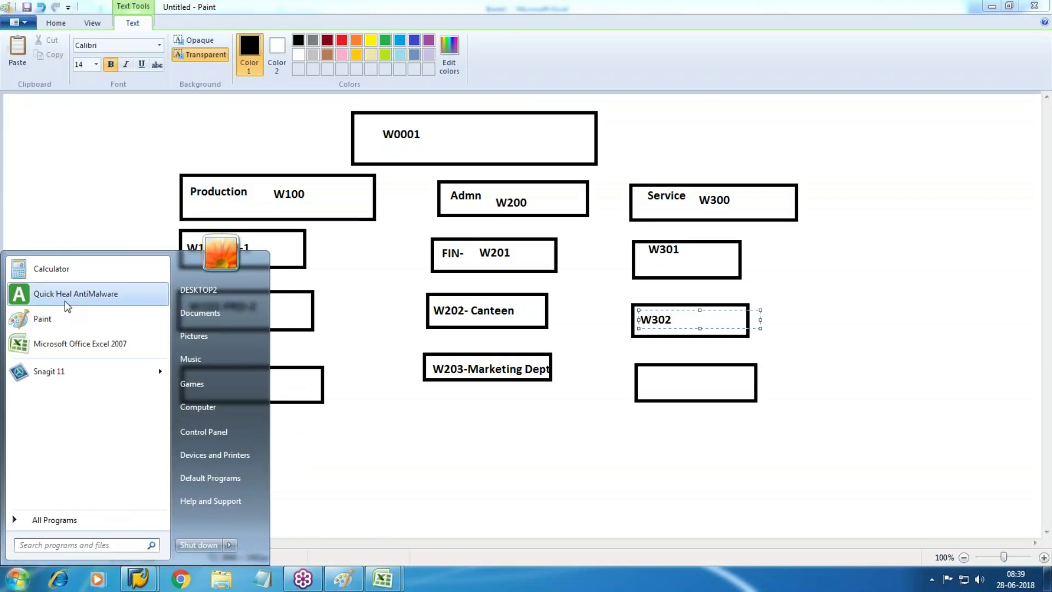
pyautogui.click(42, 319)
pyautogui.click(290, 41)
pyautogui.moveTo(369, 118); pyautogui.dragTo(648, 155)
pyautogui.click(191, 45)
pyautogui.moveTo(384, 126); pyautogui.dragTo(590, 144)
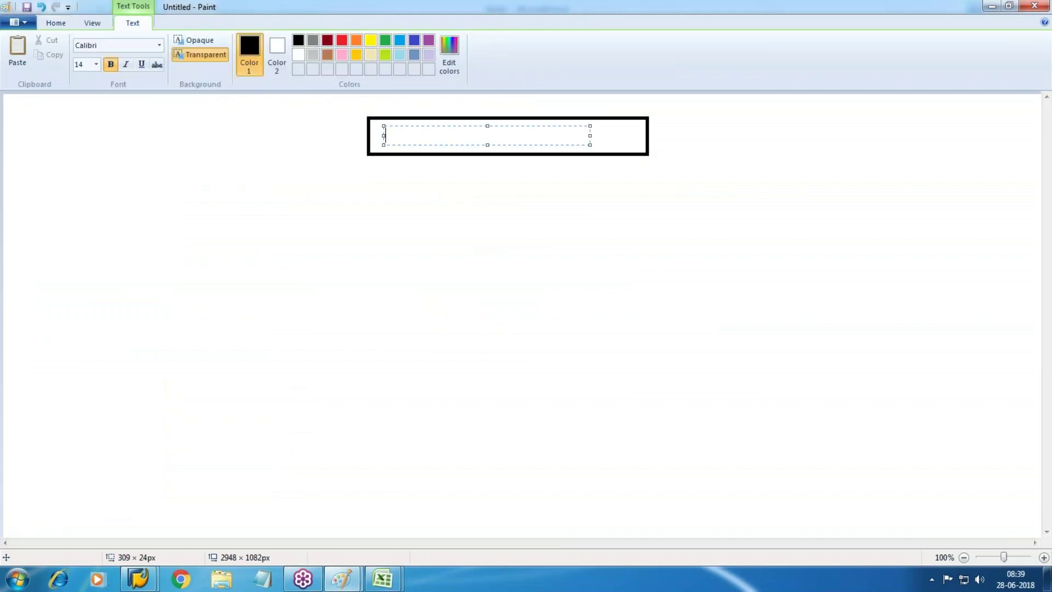
pyautogui.write('Cost Element')
pyautogui.click(589, 298)
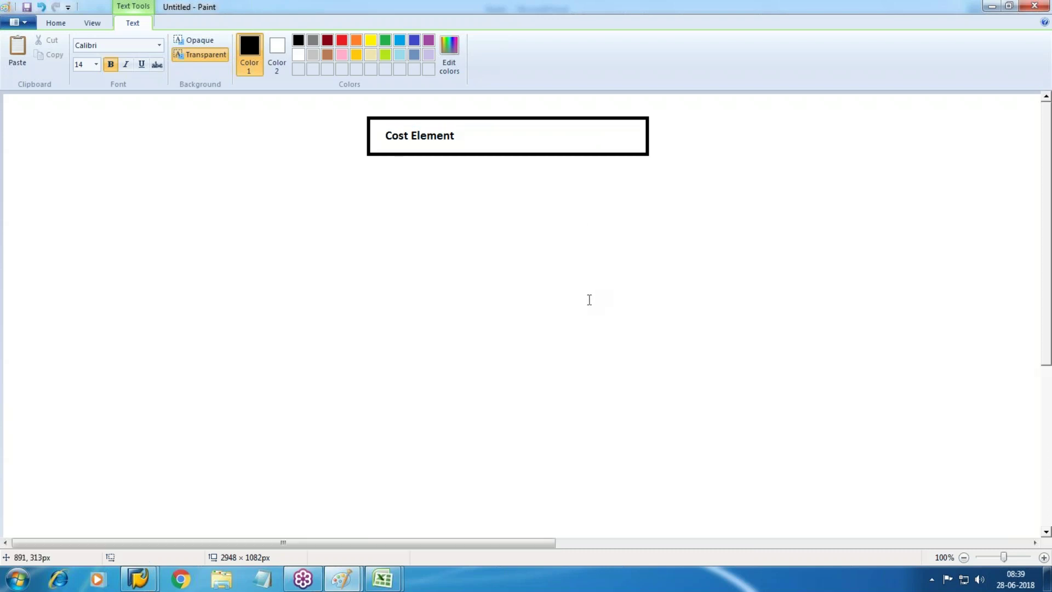
# Draw two boxes side by side beneath the Cost Element box, the second about 302 × 61 px.
pyautogui.click(292, 42)
pyautogui.moveTo(240, 171)
pyautogui.mouseDown()
pyautogui.moveTo(493, 230)
pyautogui.moveTo(468, 224)
pyautogui.mouseUp()
pyautogui.moveTo(553, 180); pyautogui.dragTo(752, 221)
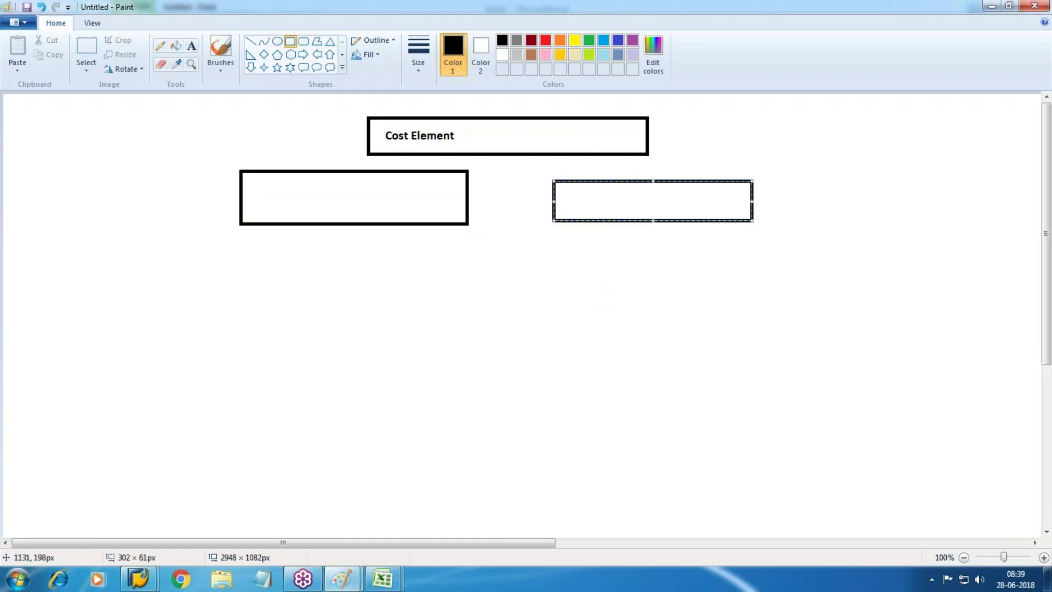
# Label the two lower boxes "Primary Cost Element" and "Secondary".
pyautogui.click(192, 48)
pyautogui.moveTo(252, 180); pyautogui.dragTo(458, 211)
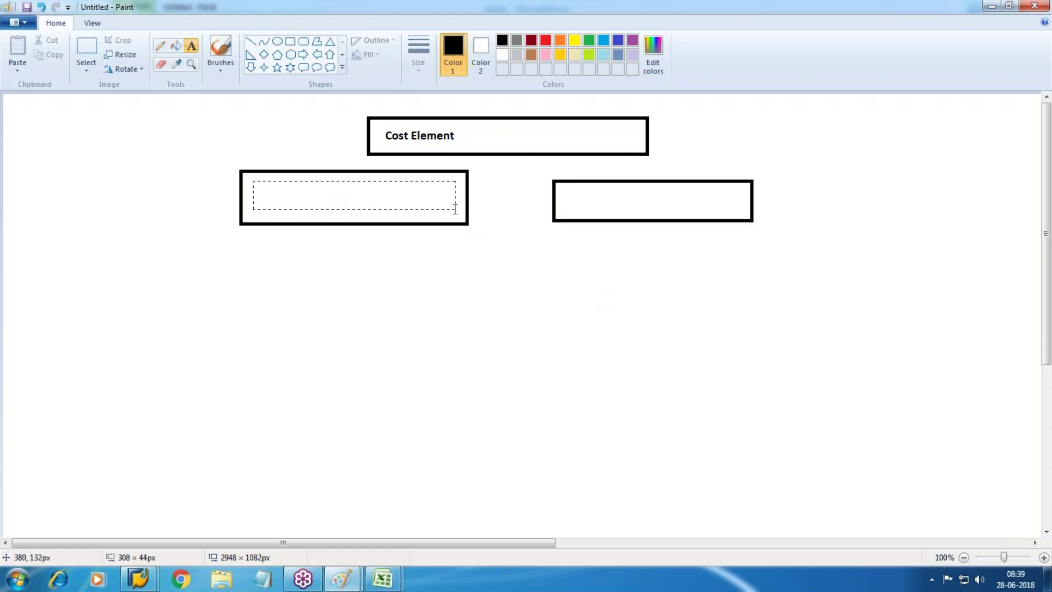
pyautogui.write('Pro')
pyautogui.press('BackSpace')
pyautogui.write('imary ')
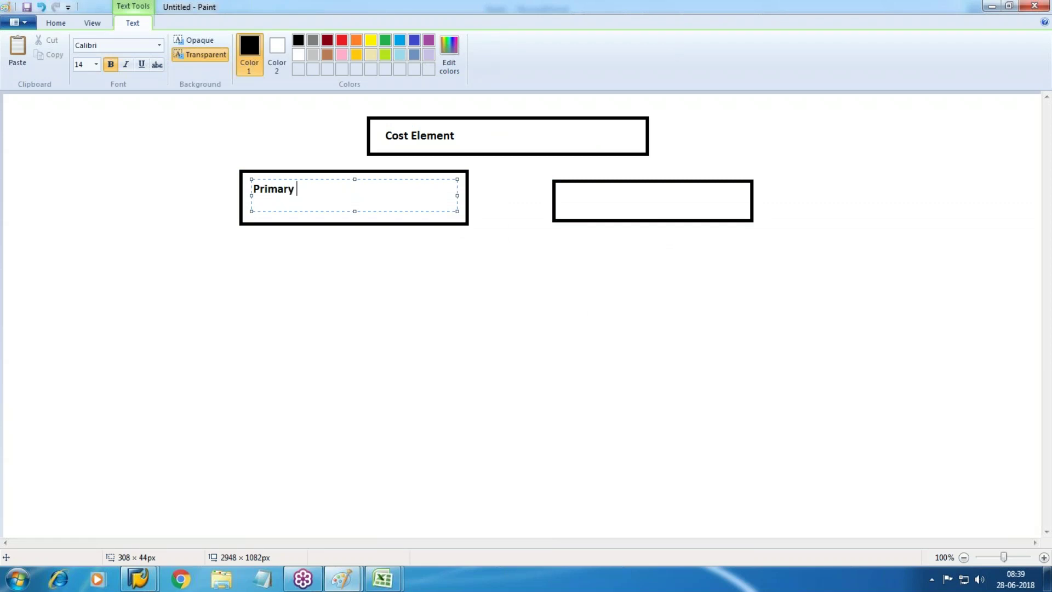
pyautogui.write('Cost Element')
pyautogui.moveTo(565, 189); pyautogui.dragTo(698, 211)
pyautogui.write('Se')
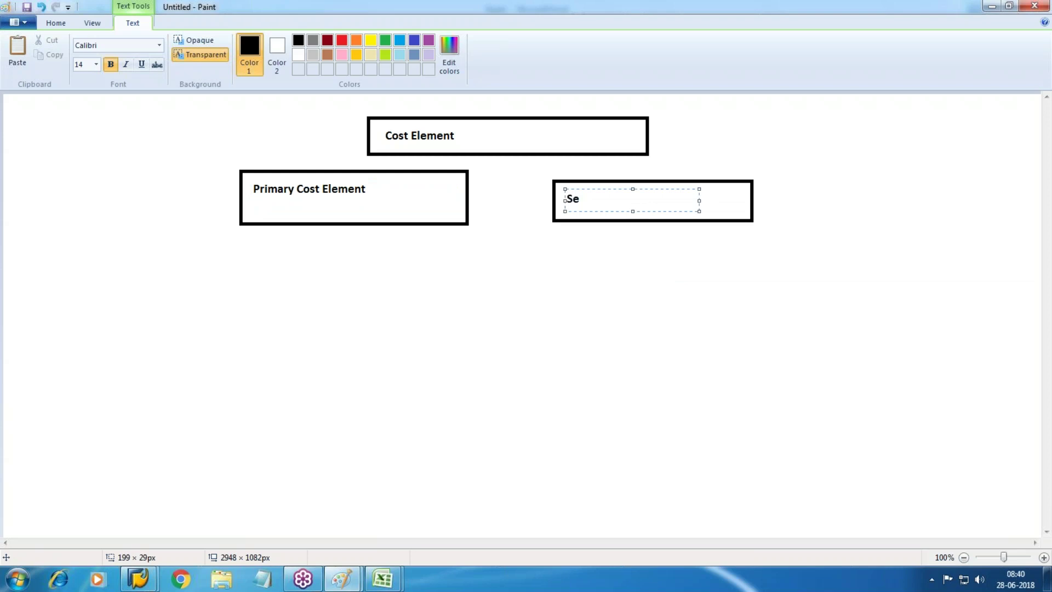
pyautogui.write('condary')
pyautogui.click(616, 245)
# Write "FI-CO" under the Primary Cost Element box and "Internal use of co" under the Secondary box.
pyautogui.moveTo(241, 237); pyautogui.dragTo(475, 279)
pyautogui.write('FI-CO')
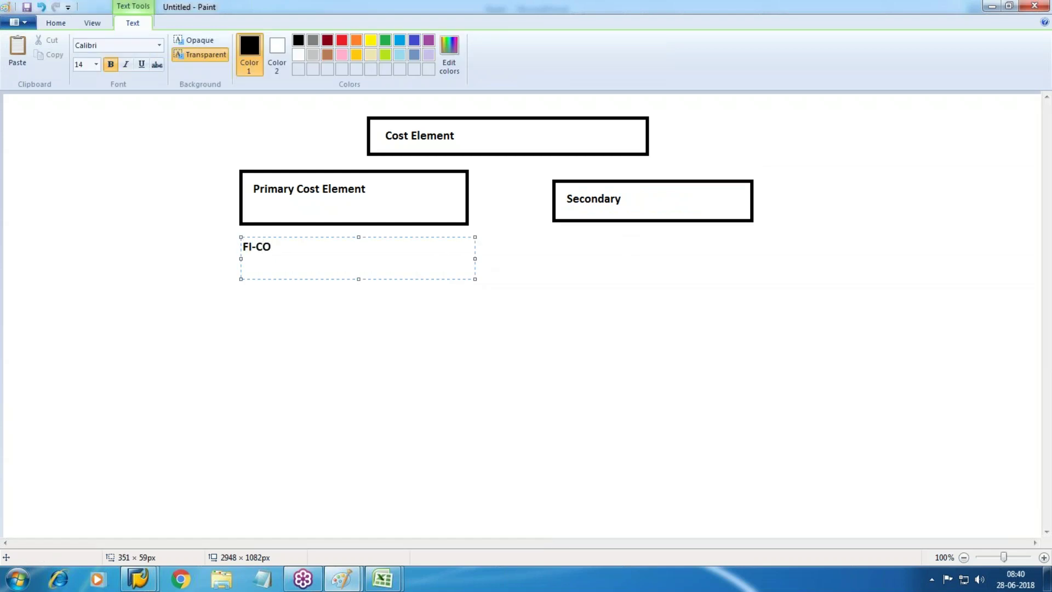
pyautogui.click(622, 279)
pyautogui.moveTo(559, 233); pyautogui.dragTo(815, 282)
pyautogui.write('In')
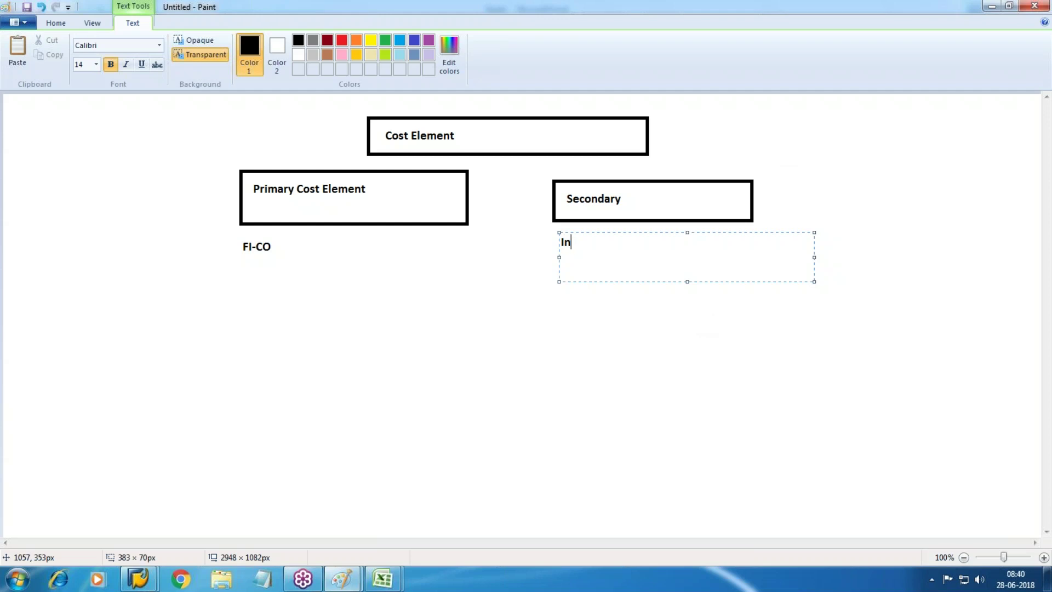
pyautogui.write('ternal ')
pyautogui.write('use of co')
pyautogui.write('n')
pyautogui.click(677, 408)
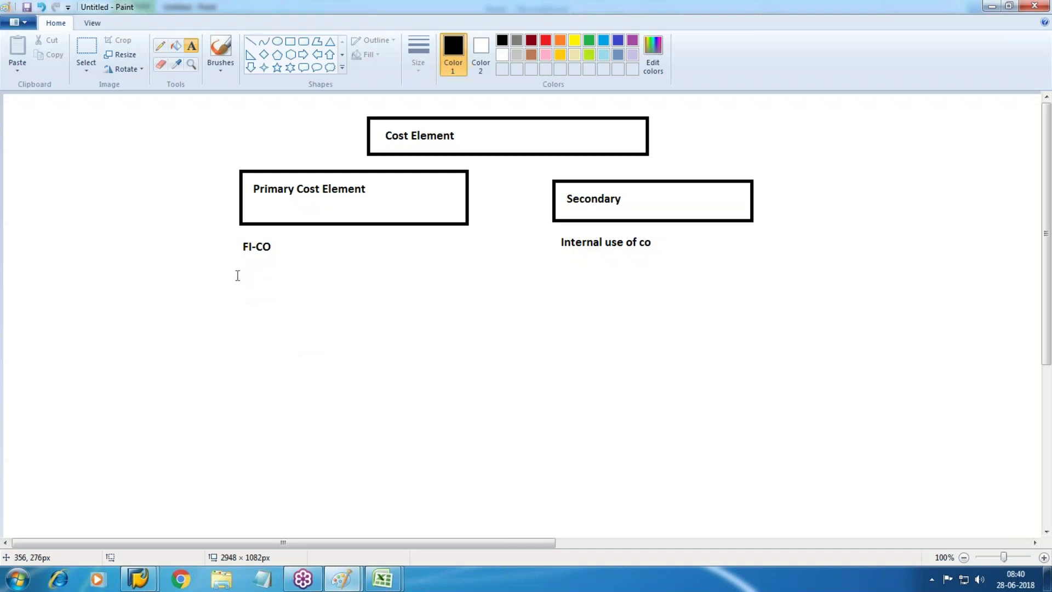
# Add the text "GL -FI" below the FI-CO note.
pyautogui.moveTo(238, 268); pyautogui.dragTo(411, 305)
pyautogui.write('GL ')
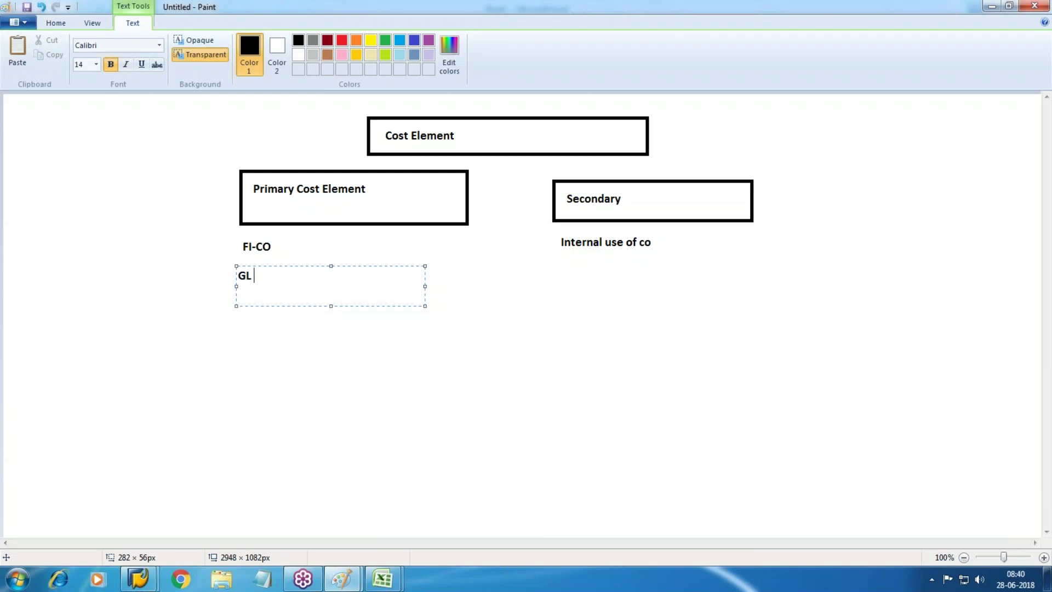
pyautogui.write('-FI')
pyautogui.click(389, 355)
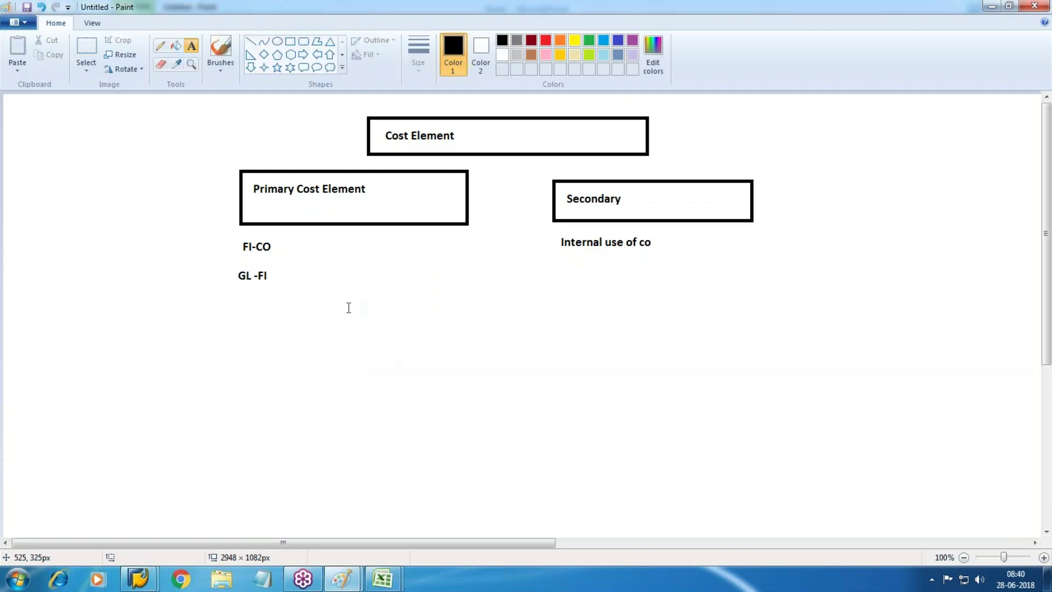
# Draw a large box below the GL -FI note and divide it in half with a vertical line.
pyautogui.click(291, 41)
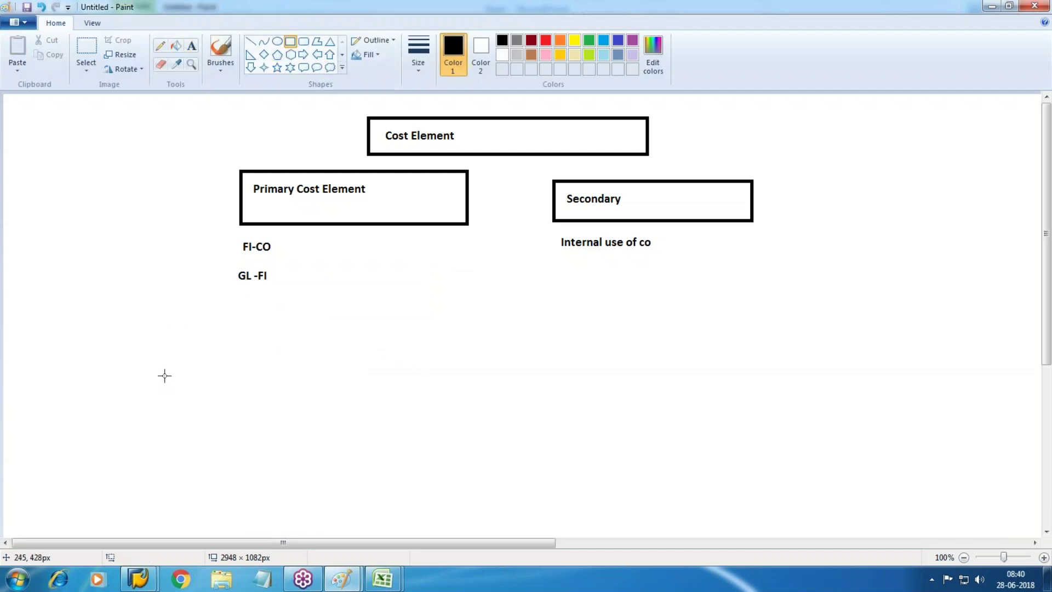
pyautogui.moveTo(95, 338); pyautogui.dragTo(299, 445)
pyautogui.click(250, 43)
pyautogui.moveTo(191, 340); pyautogui.dragTo(192, 445)
# Label the two halves of the divided box "SKA1" and "SKB1".
pyautogui.click(192, 46)
pyautogui.moveTo(112, 356); pyautogui.dragTo(156, 396)
pyautogui.write('SKA1')
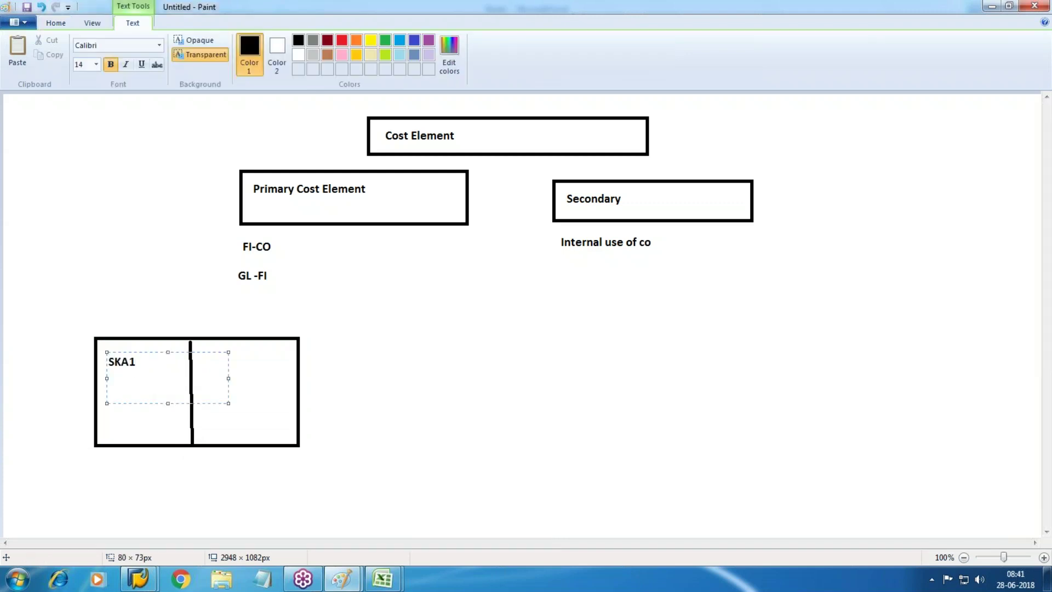
pyautogui.click(526, 471)
pyautogui.moveTo(212, 352); pyautogui.dragTo(279, 398)
pyautogui.write('SKB1')
pyautogui.click(416, 416)
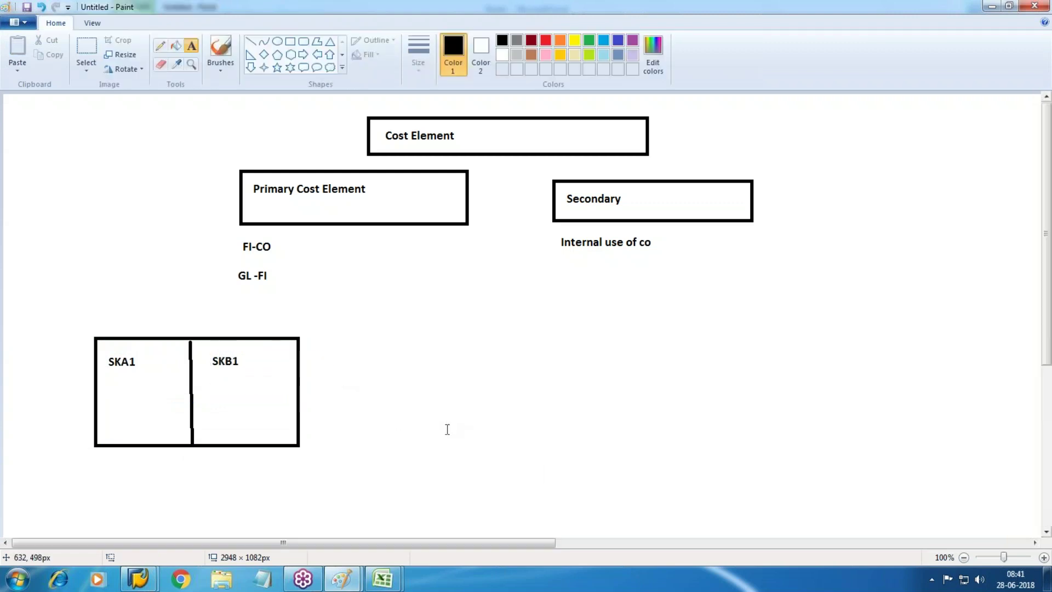
# Draw a second large box below the Internal use of co note and divide it with a vertical line.
pyautogui.click(291, 41)
pyautogui.scroll(-5, 552, 224)
pyautogui.moveTo(551, 205); pyautogui.dragTo(764, 299)
pyautogui.click(252, 46)
pyautogui.moveTo(656, 207); pyautogui.dragTo(655, 289)
# Label the halves of the divided box on the Secondary side "KSA1" and "KSAB".
pyautogui.click(191, 45)
pyautogui.click(568, 214)
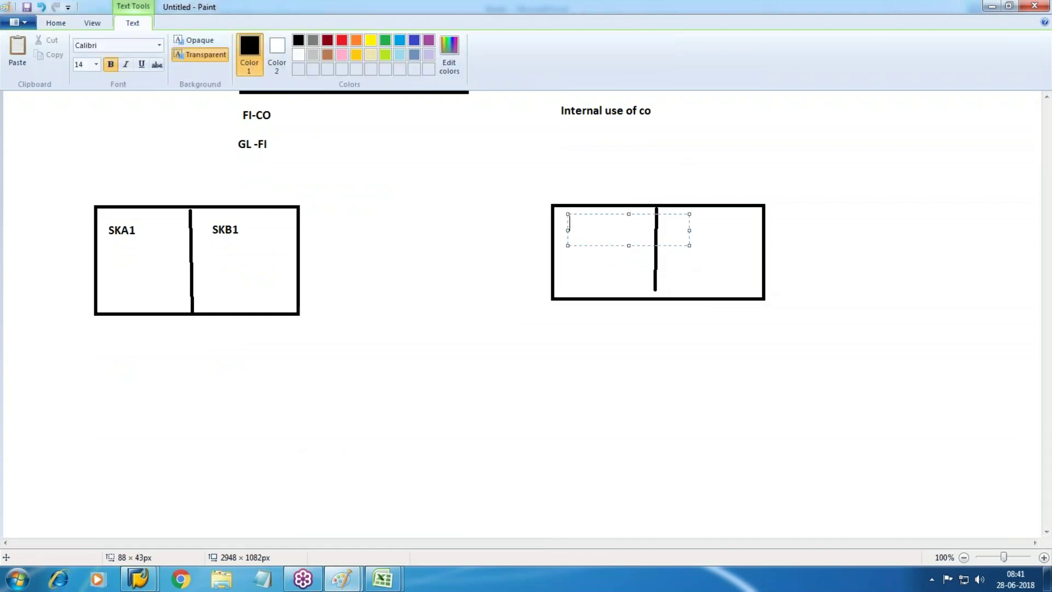
pyautogui.write('KSA1')
pyautogui.click(701, 240)
pyautogui.moveTo(680, 227); pyautogui.dragTo(729, 263)
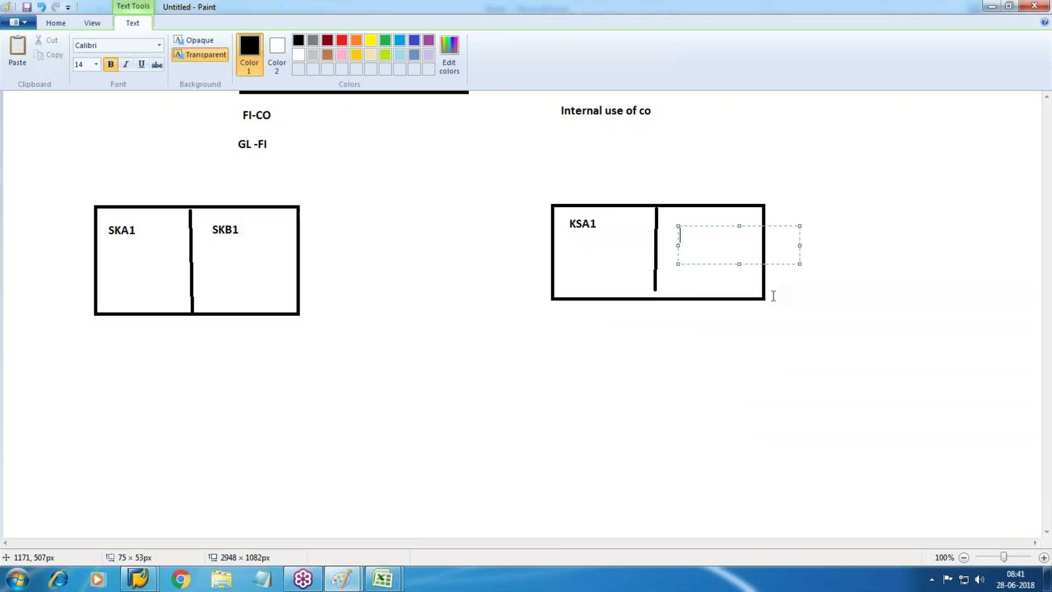
pyautogui.write('KS')
pyautogui.write('AAB')
pyautogui.press('BackSpace')
pyautogui.press('BackSpace')
pyautogui.press('BackSpace')
pyautogui.write('AB')
# Switch to the SAP session and open the Data Browser with transaction SE16.
pyautogui.moveTo(138, 579)
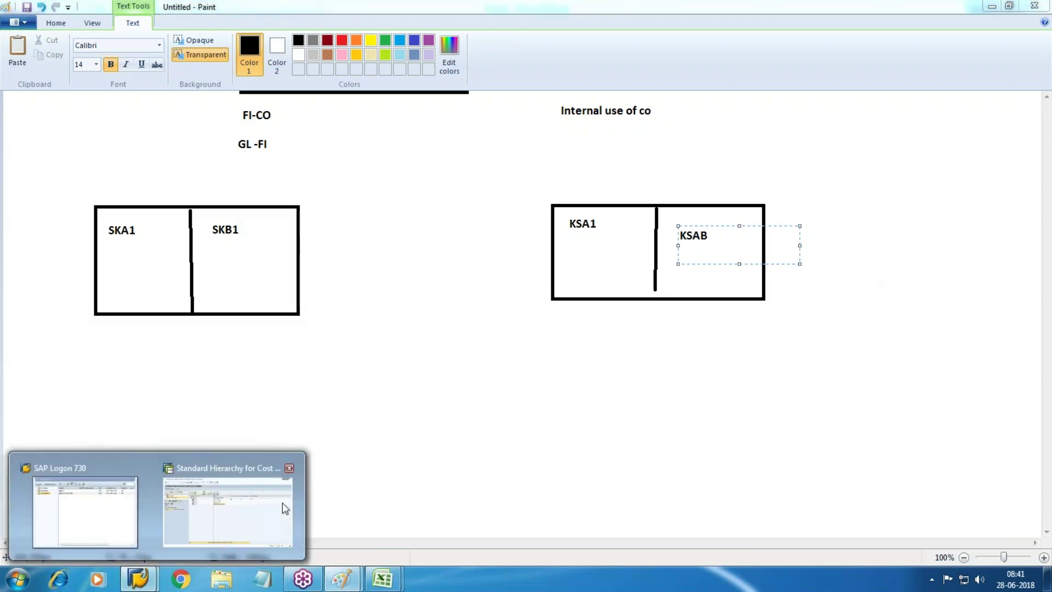
pyautogui.click(282, 502)
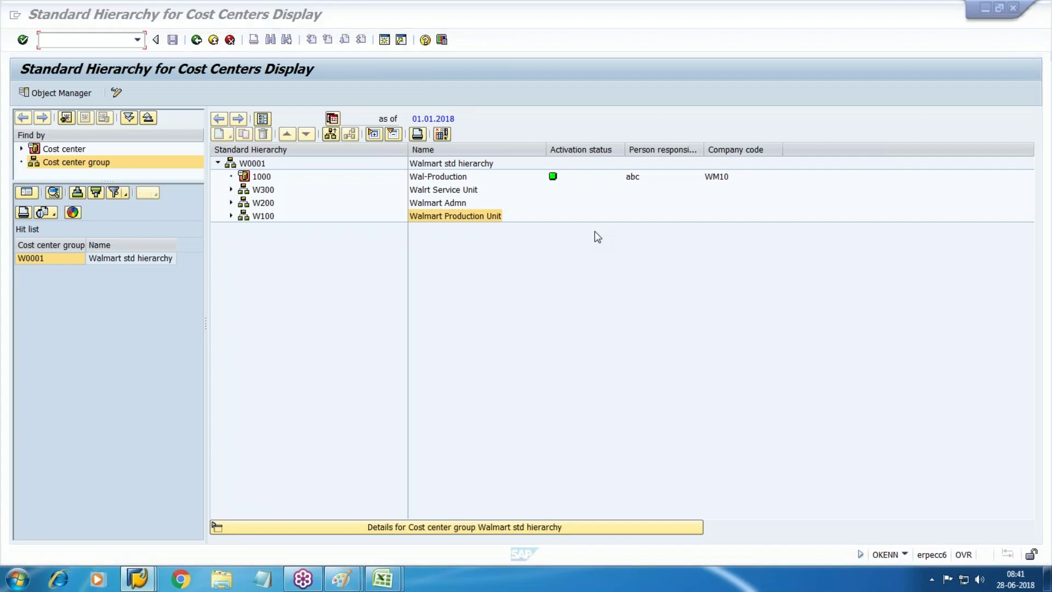
pyautogui.hotkey('alt', 'Tab')
pyautogui.write('SE16')
pyautogui.press('Return')
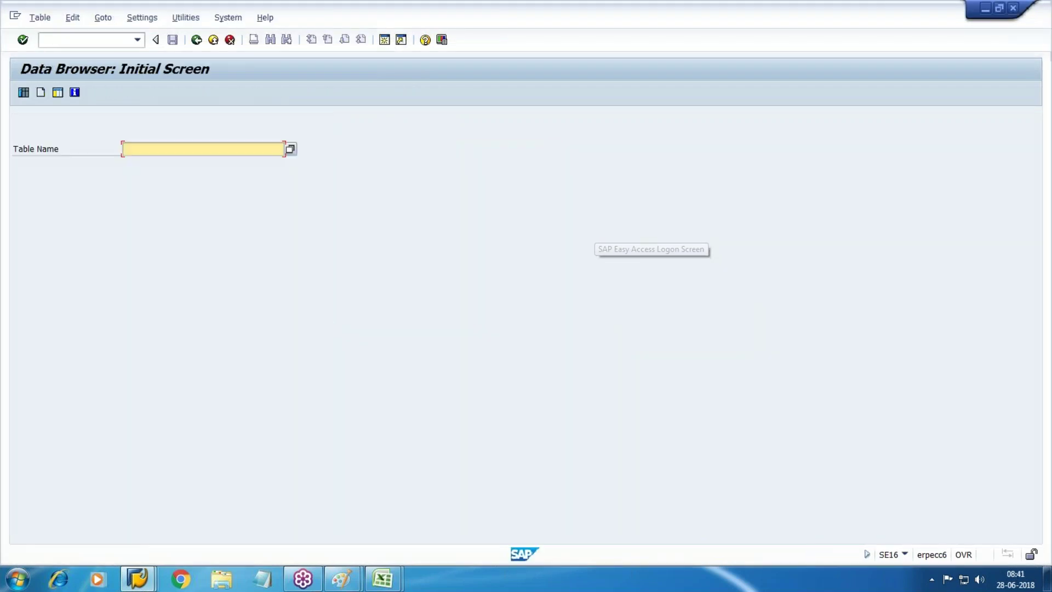
# Try to look up a table whose name starts with KS in the Data Browser.
pyautogui.write('KS')
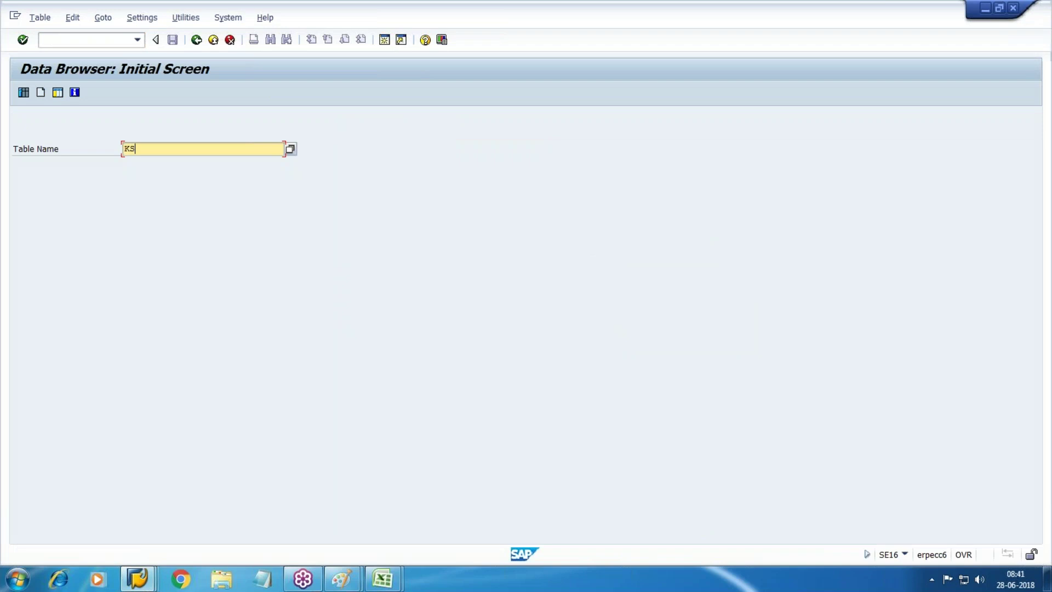
pyautogui.press('Return')
pyautogui.press('BackSpace')
pyautogui.write('KS')
pyautogui.press('BackSpace')
pyautogui.press('BackSpace')
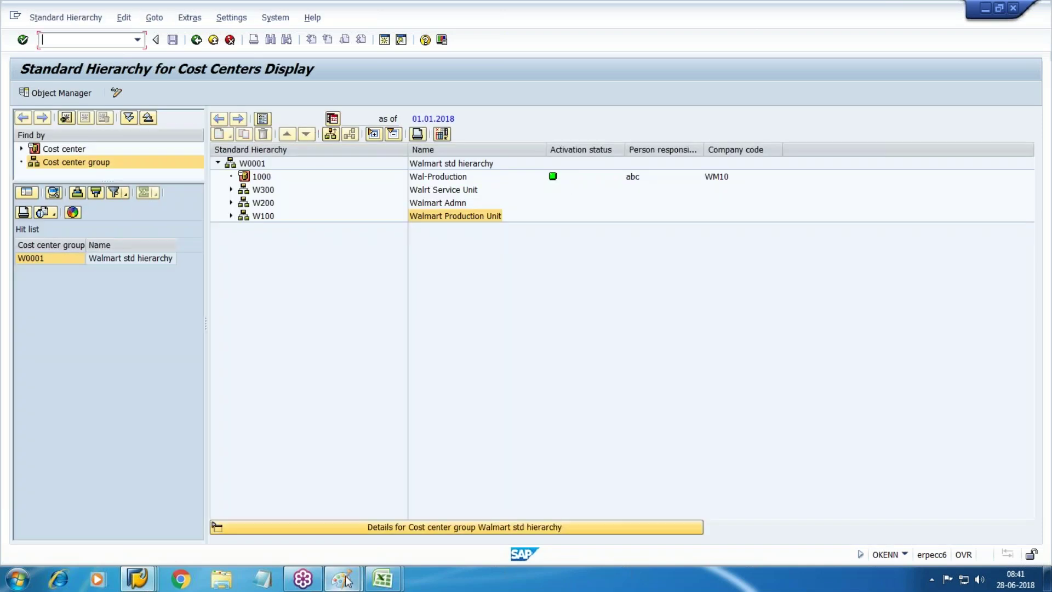
# Return to the Paint drawing and replace the "KSA1" label in the Secondary-side box with "CSKA".
pyautogui.moveTo(361, 581)
pyautogui.click(415, 518)
pyautogui.click(179, 159)
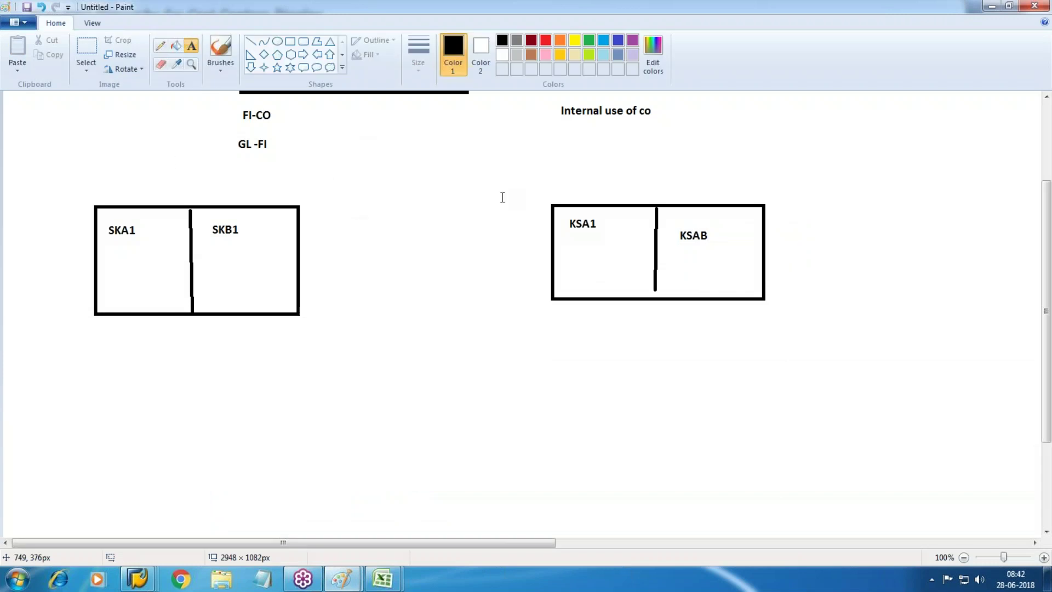
pyautogui.click(91, 57)
pyautogui.moveTo(563, 218); pyautogui.dragTo(633, 241)
pyautogui.press('Delete')
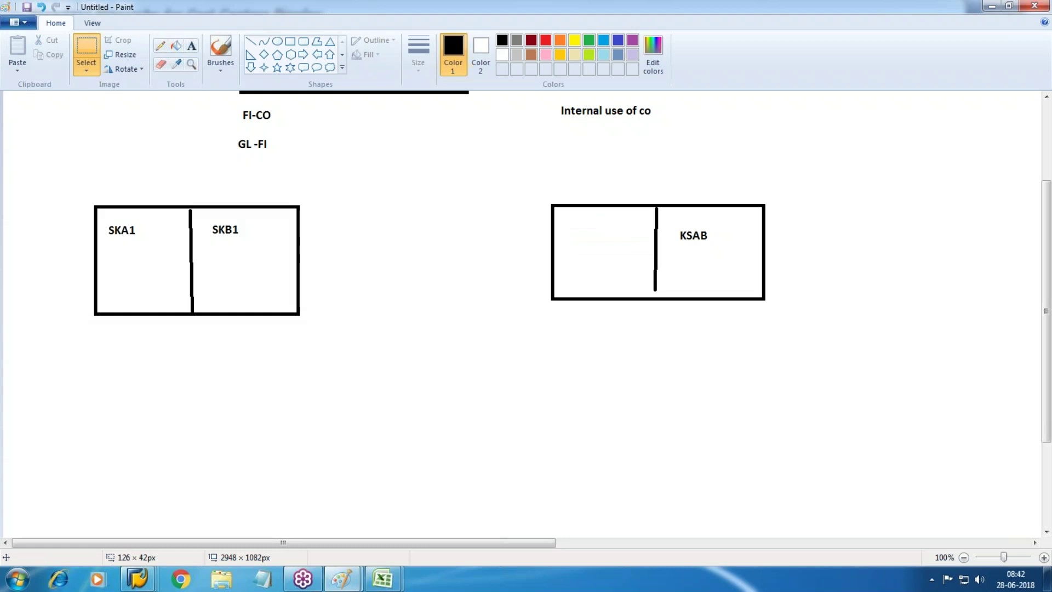
pyautogui.click(191, 46)
pyautogui.click(563, 221)
pyautogui.moveTo(610, 271); pyautogui.dragTo(645, 267)
pyautogui.write('CSKA')
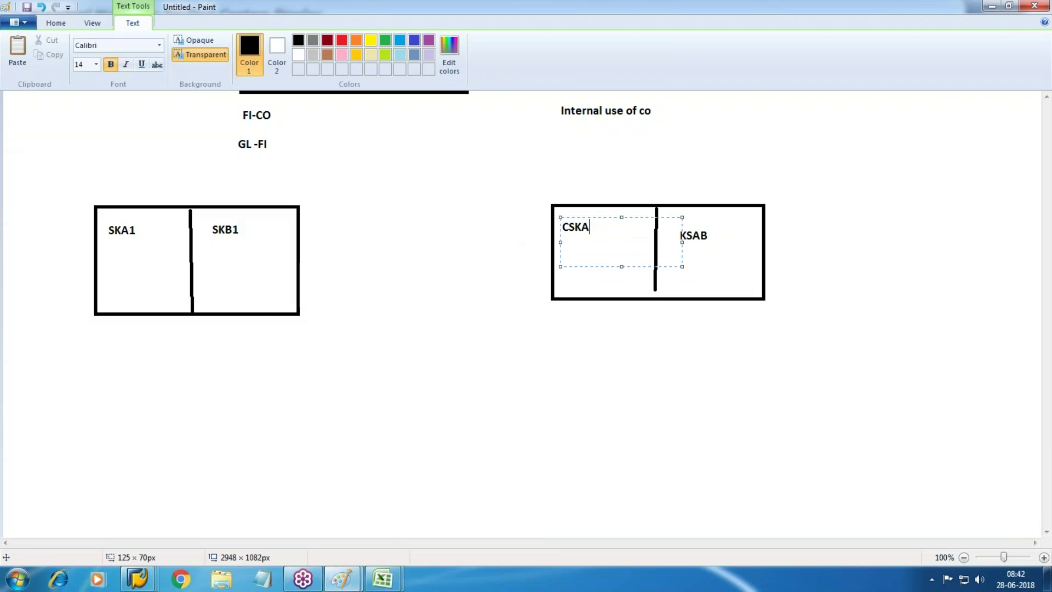
pyautogui.click(690, 236)
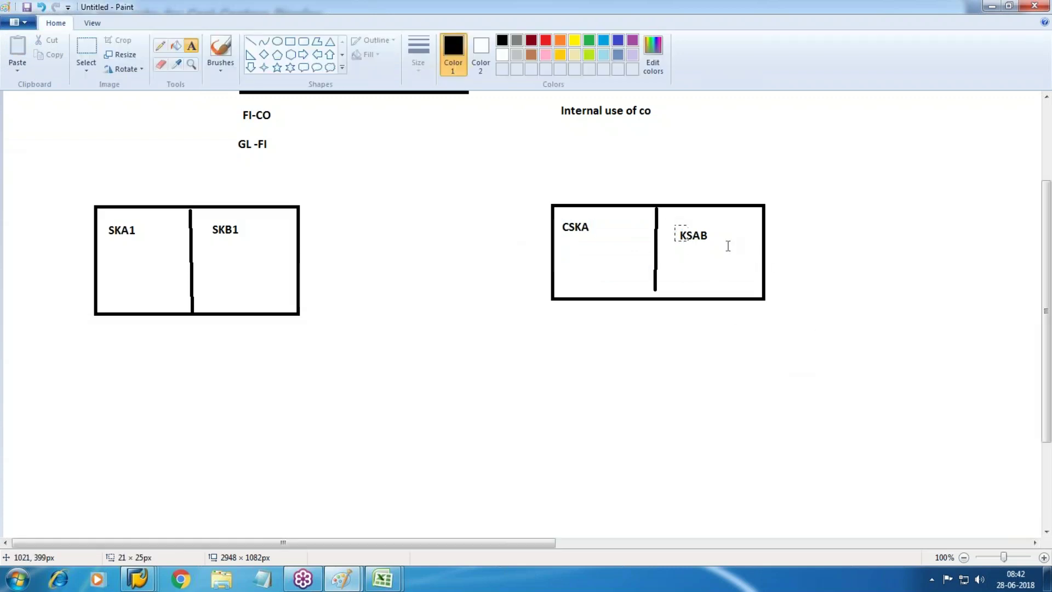
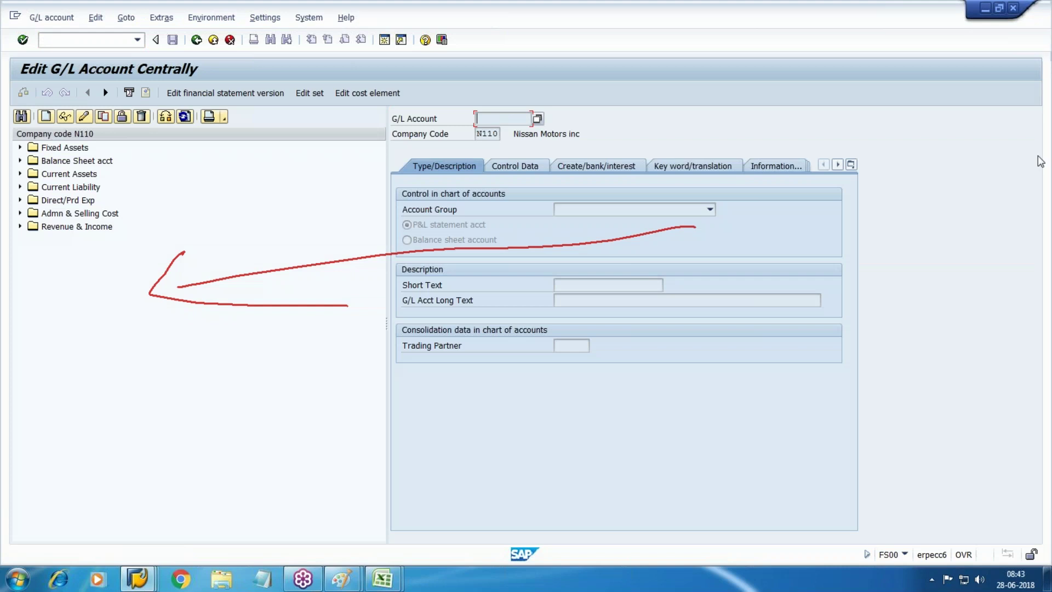
# Switch the G/L account list to company code WM10 and select the COGS account in the Direct/Prd Exp group.
pyautogui.click(1048, 161)
pyautogui.press('Escape')
pyautogui.click(170, 118)
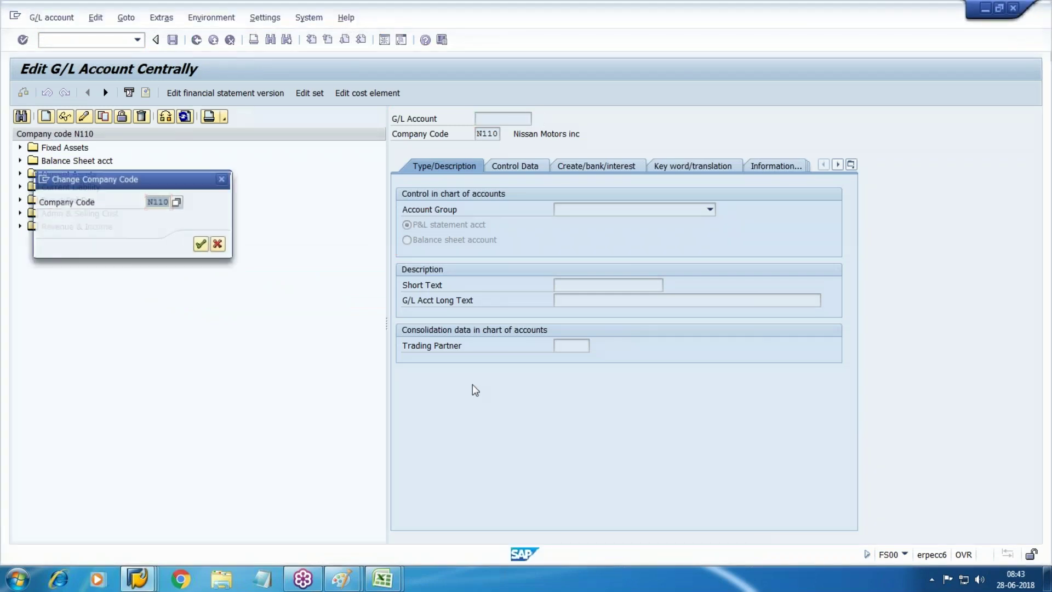
pyautogui.write('wm2')
pyautogui.press('BackSpace')
pyautogui.write('2')
pyautogui.press('BackSpace')
pyautogui.write('10')
pyautogui.press('Return')
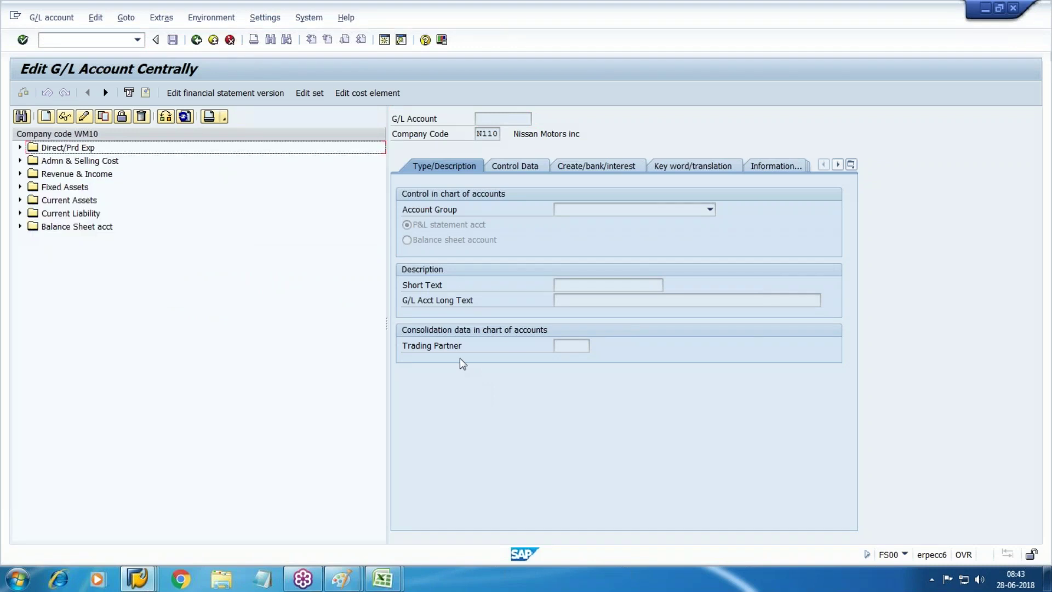
pyautogui.click(20, 147)
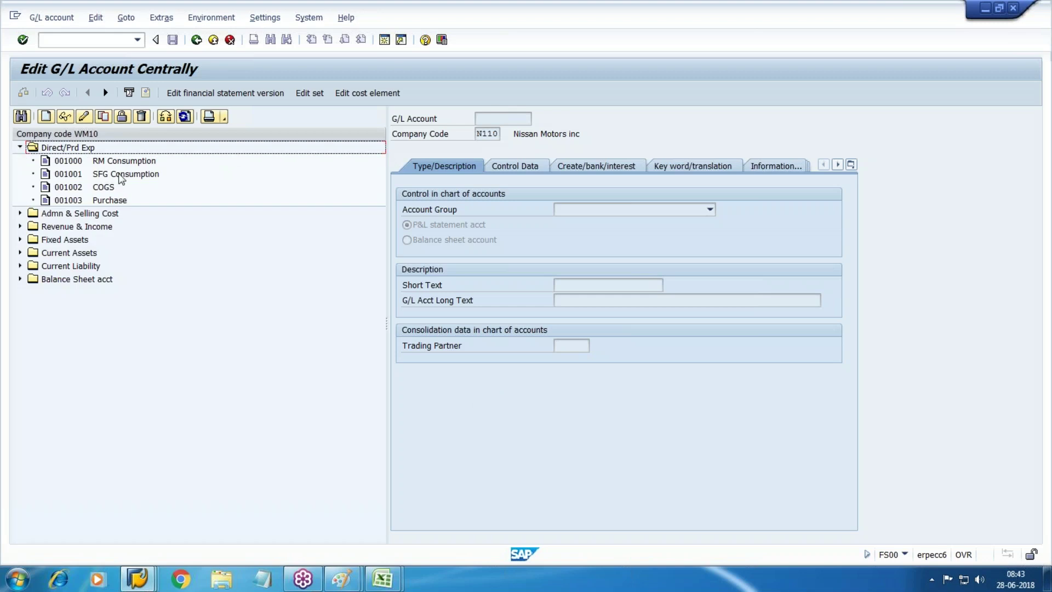
pyautogui.click(103, 191)
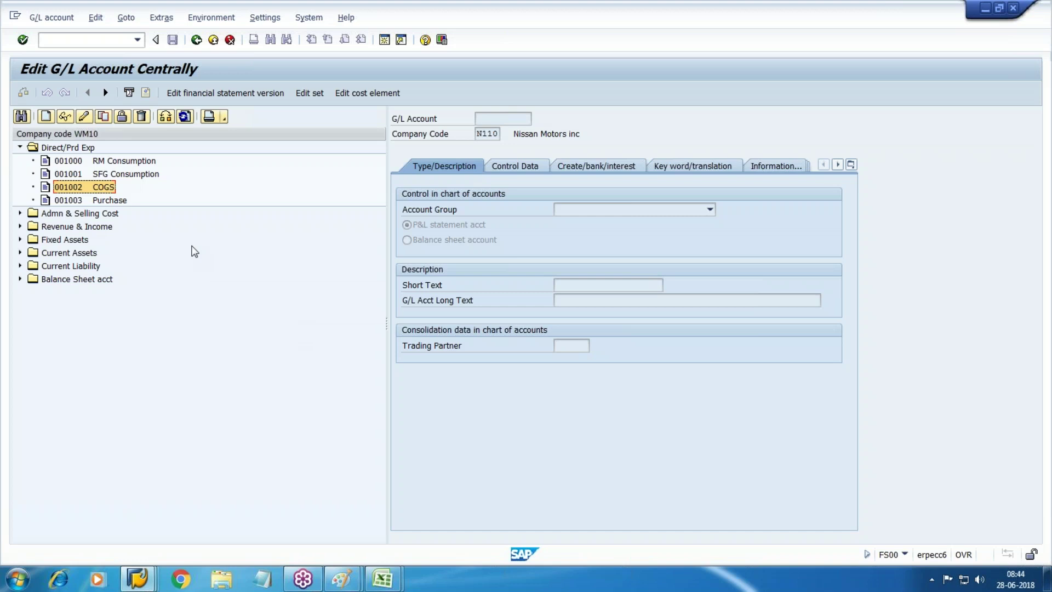
pyautogui.click(47, 120)
pyautogui.moveTo(166, 177); pyautogui.dragTo(266, 277)
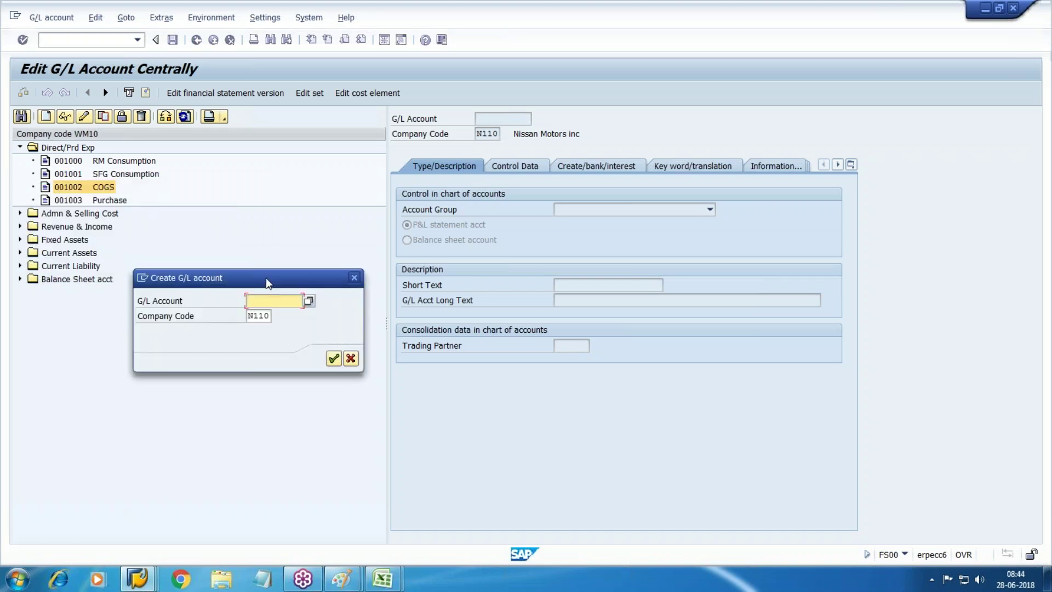
pyautogui.press('Escape')
# Display the COGS account in company code WM10 and start creating a new G/L account 1004 there.
pyautogui.doubleClick(84, 186)
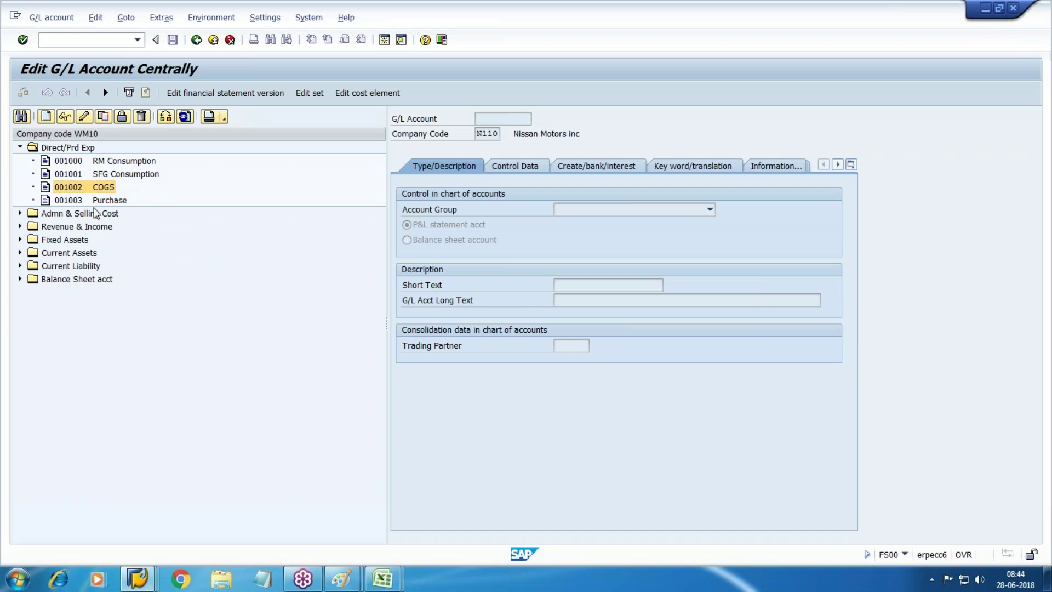
pyautogui.click(46, 116)
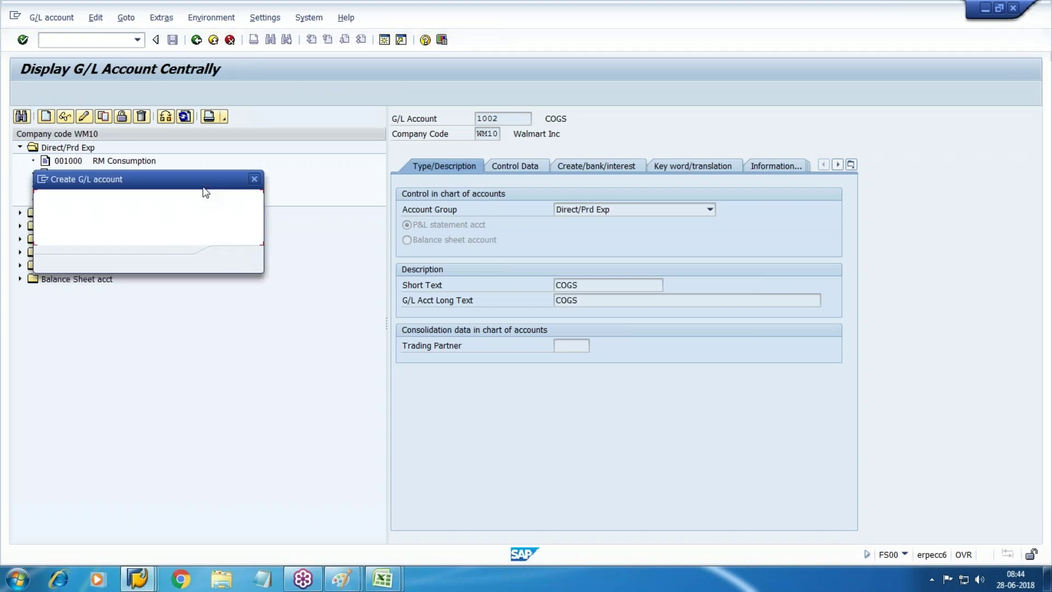
pyautogui.moveTo(169, 183); pyautogui.dragTo(410, 245)
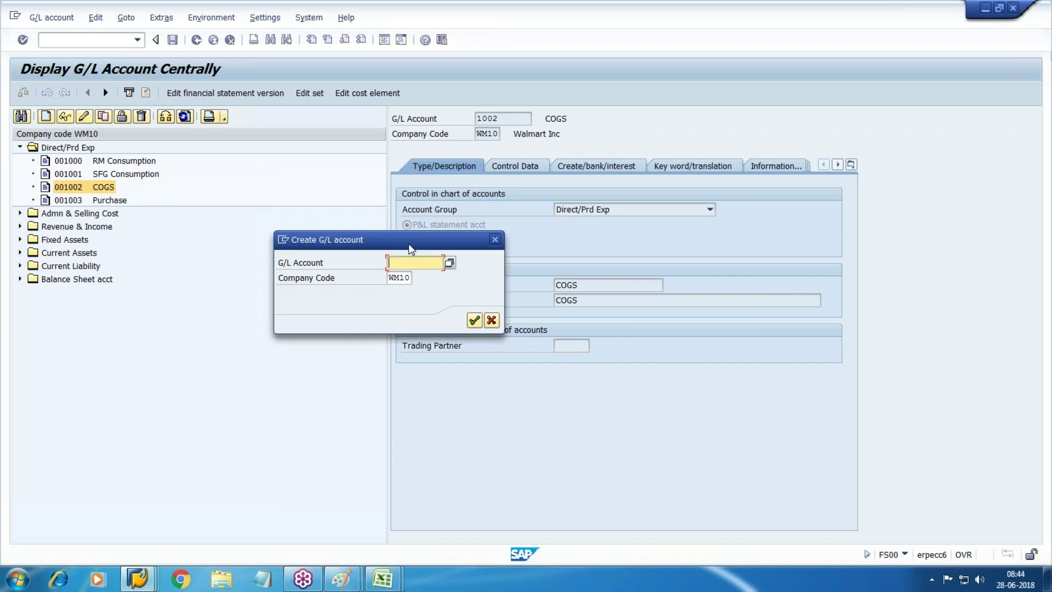
pyautogui.write('1004')
pyautogui.press('Tab')
pyautogui.press('Return')
# Assign account 1004 to the Direct/Prd Exp account group as a P&L account and enter "Factory Wages" as its short and long text.
pyautogui.click(691, 210)
pyautogui.click(690, 209)
pyautogui.click(591, 270)
pyautogui.click(604, 287)
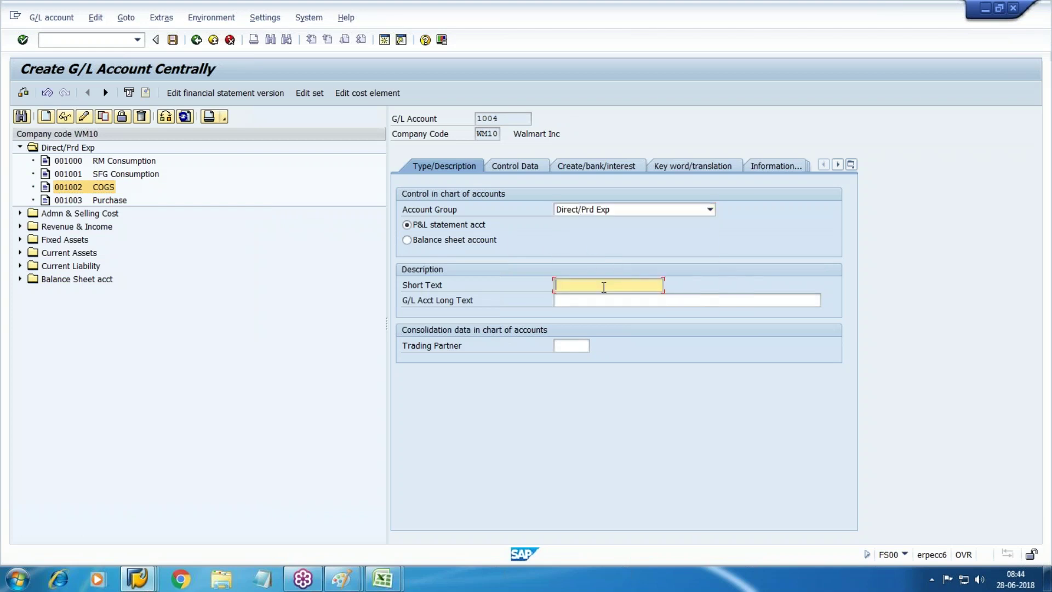
pyautogui.write('f')
pyautogui.press('BackSpace')
pyautogui.write('factory Wages')
pyautogui.press('Return')
pyautogui.press('BackSpace')
pyautogui.press('BackSpace')
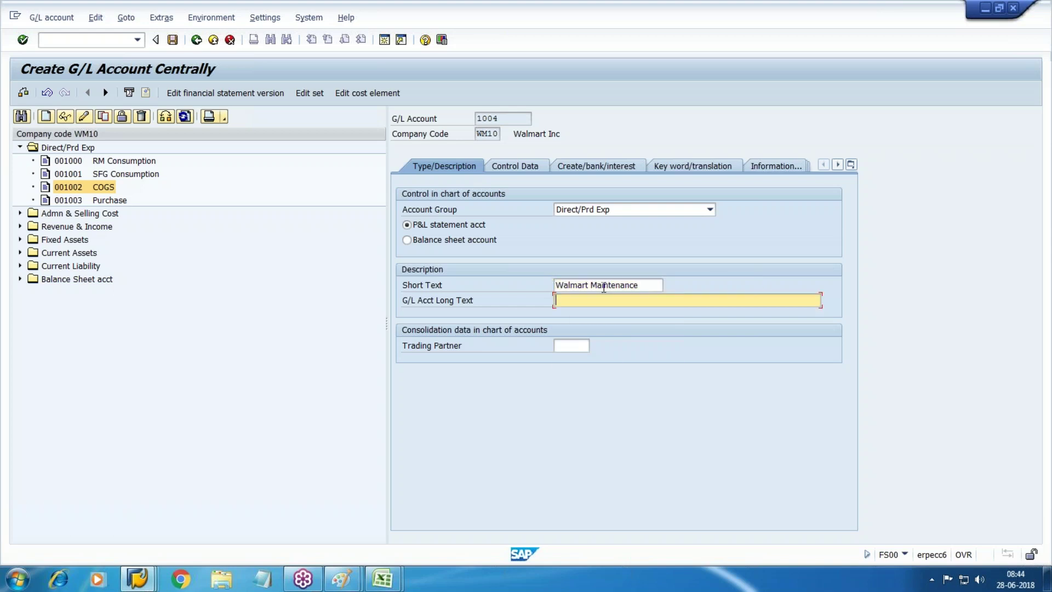
pyautogui.write('Fact')
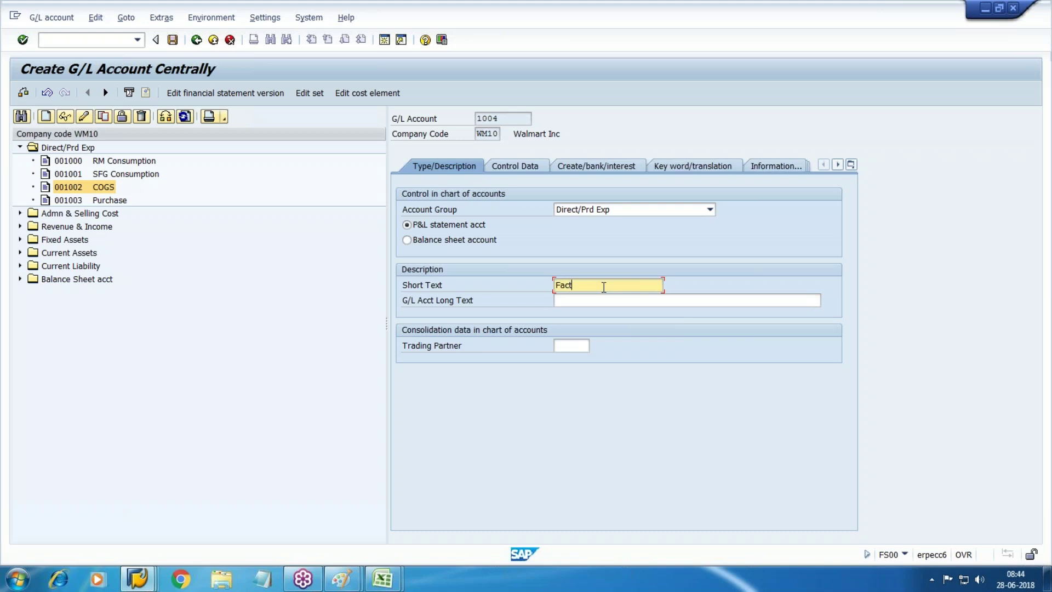
pyautogui.write('ory Wages')
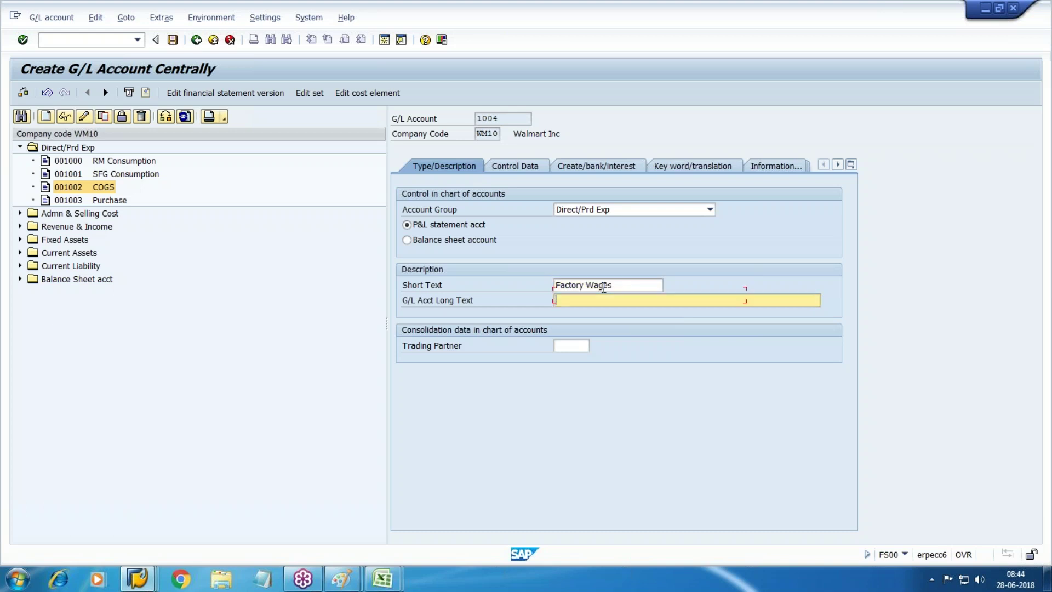
pyautogui.press('Return')
# In account 1004's control data, enable line item display and choose a sort key from the list of possible values.
pyautogui.click(513, 167)
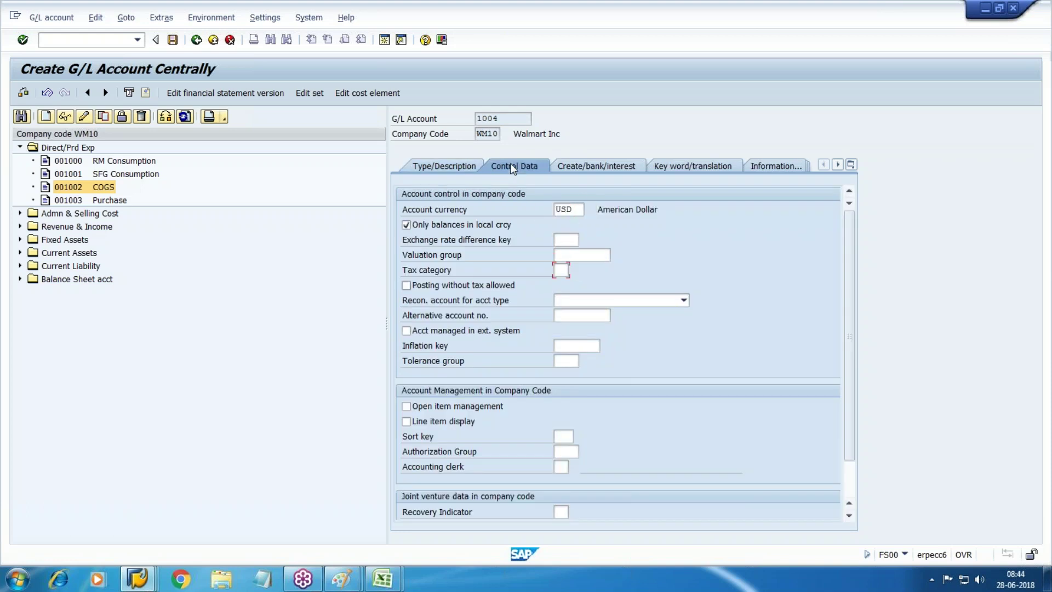
pyautogui.press('Tab')
pyautogui.press('Tab')
pyautogui.press('space')
pyautogui.press('Tab')
pyautogui.write('0')
pyautogui.press('F4')
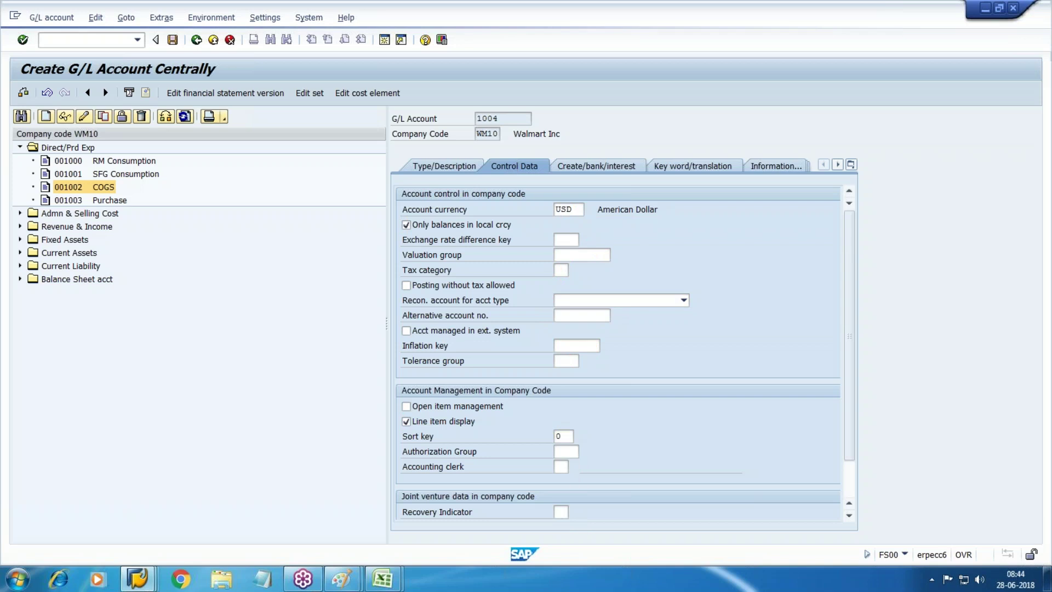
pyautogui.press('Down')
pyautogui.press('Down')
pyautogui.press('Down')
pyautogui.press('Down')
pyautogui.press('Down')
pyautogui.press('Down')
pyautogui.press('Down')
pyautogui.press('Down')
pyautogui.press('Up')
pyautogui.press('Return')
# Assign field status group G004 (Cost accounts) to account 1004 and save the account.
pyautogui.click(576, 160)
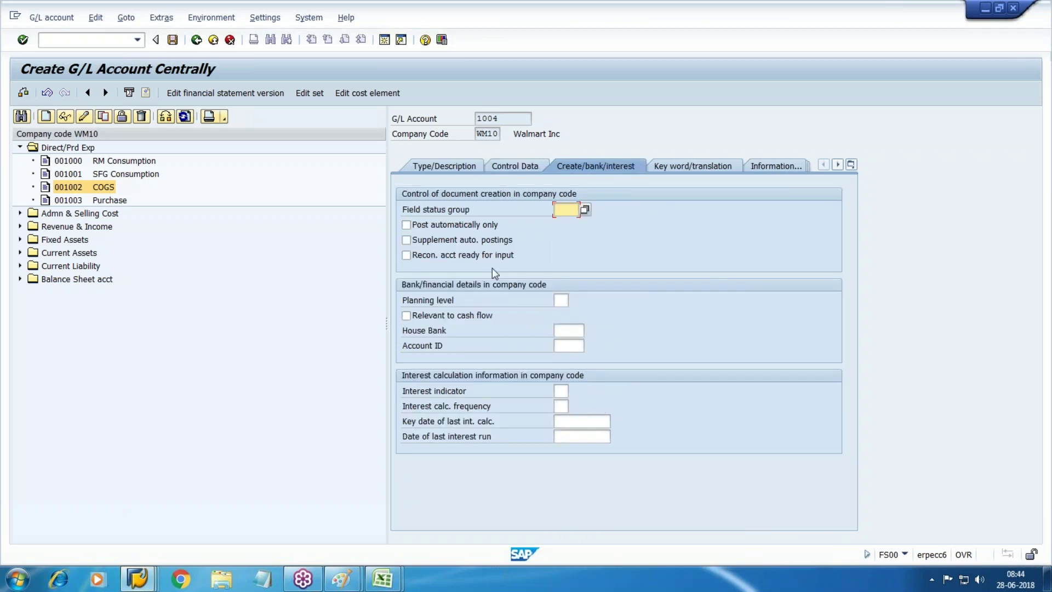
pyautogui.click(585, 210)
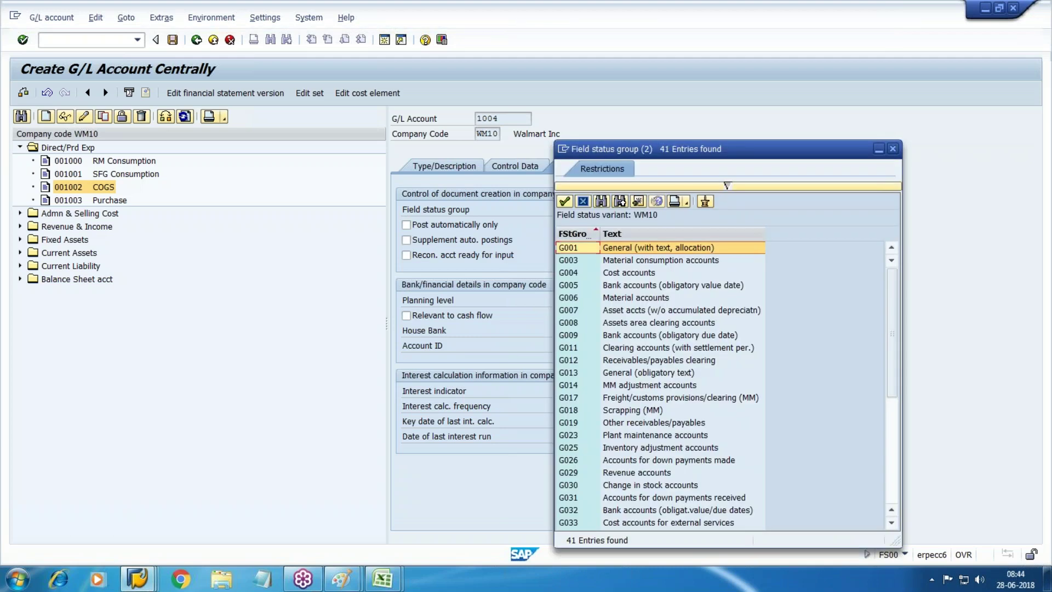
pyautogui.doubleClick(627, 275)
pyautogui.hotkey('ctrl', 's')
# Copy G/L account 1004 as a template for new account 1005 in company code WM10.
pyautogui.click(147, 92)
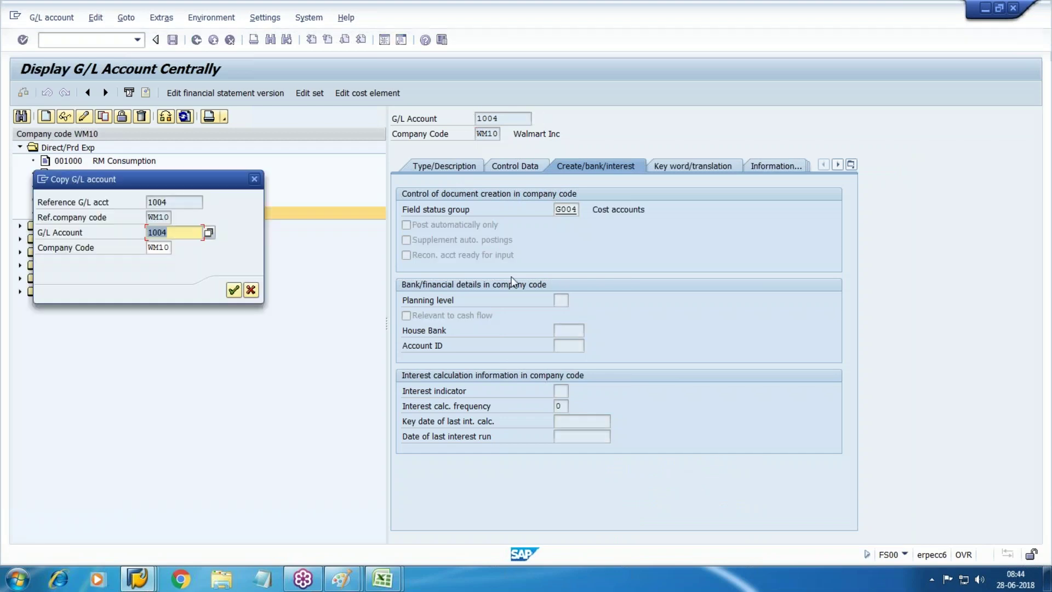
pyautogui.write('1005')
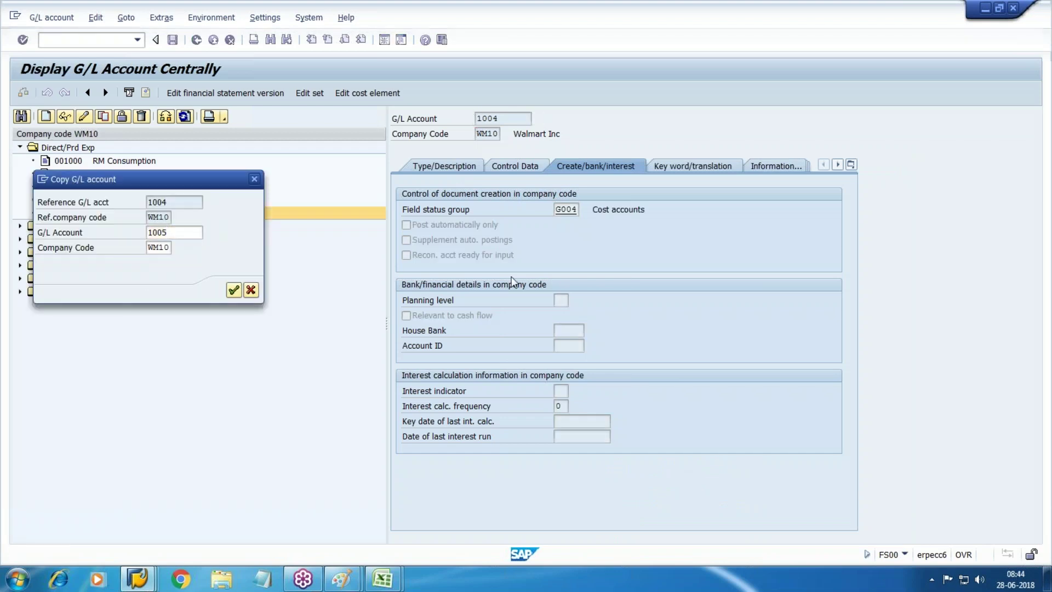
pyautogui.press('Return')
# Change the short and long text of account 1005 to "Factory Electricity" and save the account.
pyautogui.click(462, 166)
pyautogui.click(622, 284)
pyautogui.press('BackSpace')
pyautogui.press('BackSpace')
pyautogui.press('BackSpace')
pyautogui.press('BackSpace')
pyautogui.press('BackSpace')
pyautogui.write('Electr')
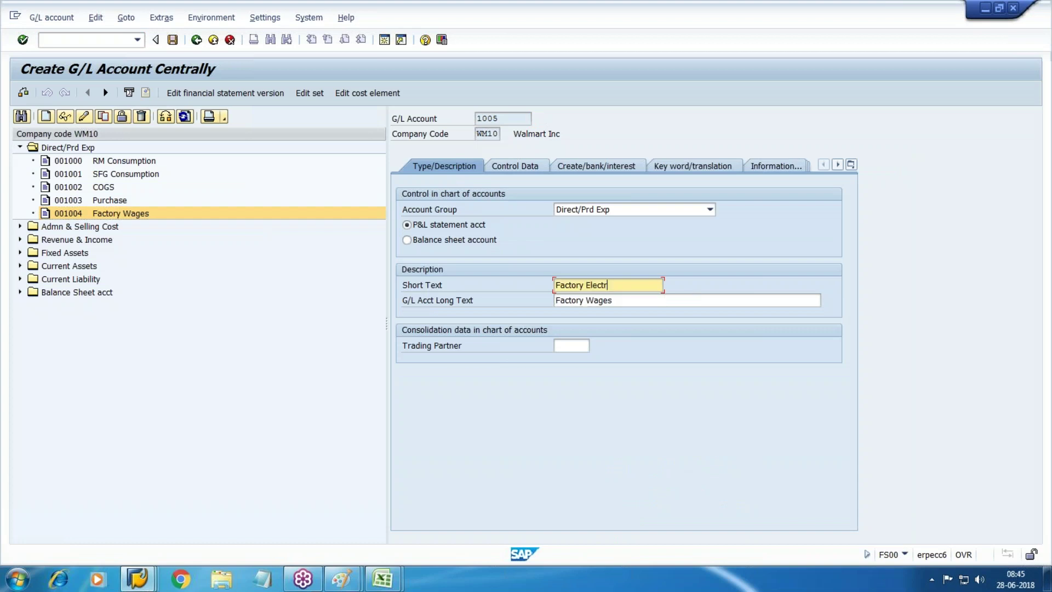
pyautogui.write('icity')
pyautogui.press('Tab')
pyautogui.write('Factory Electricity')
pyautogui.hotkey('ctrl', 's')
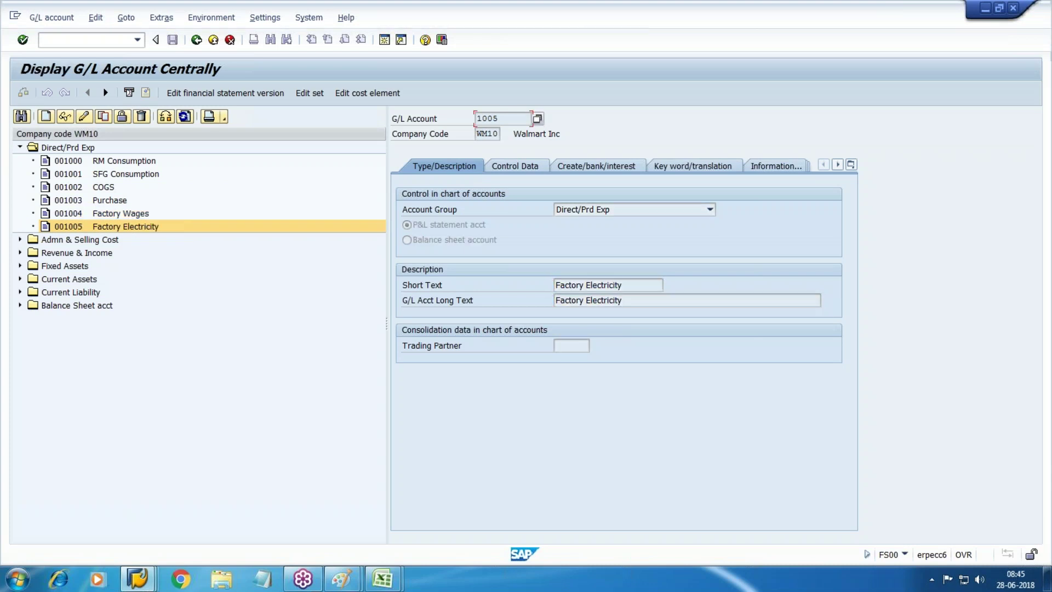
# Copy G/L account 1005 as a template for new account 1006 in company code WM10.
pyautogui.click(103, 116)
pyautogui.write('1006')
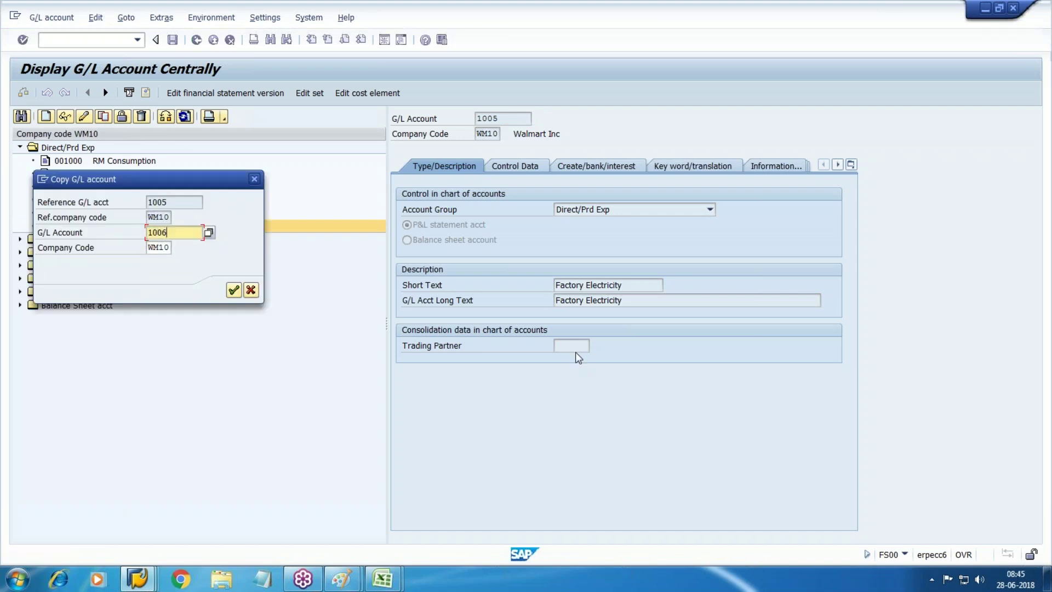
pyautogui.press('Return')
# Replace the short and long text of account 1006 with "Consumubles" and save the account.
pyautogui.click(644, 284)
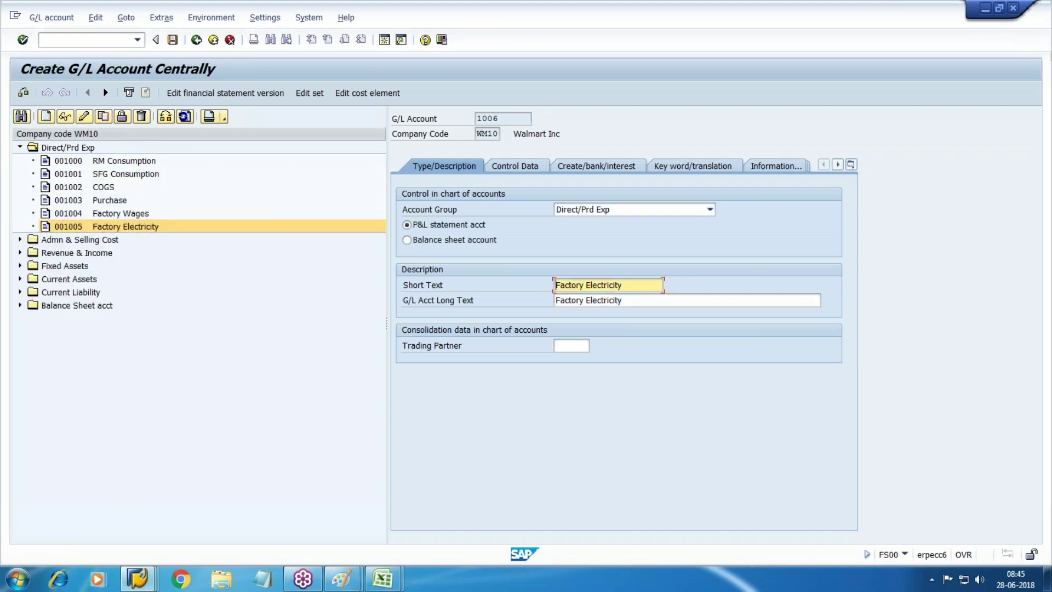
pyautogui.press('Delete')
pyautogui.press('Delete')
pyautogui.press('Delete')
pyautogui.press('Delete')
pyautogui.press('Delete')
pyautogui.press('Delete')
pyautogui.press('Delete')
pyautogui.press('Delete')
pyautogui.press('Delete')
pyautogui.press('Delete')
pyautogui.press('Delete')
pyautogui.press('Delete')
pyautogui.press('Delete')
pyautogui.press('Delete')
pyautogui.press('Delete')
pyautogui.press('Delete')
pyautogui.press('Delete')
pyautogui.press('Delete')
pyautogui.press('Delete')
pyautogui.write('Consumubles')
pyautogui.hotkey('shift', 'Home')
pyautogui.hotkey('ctrl', 'c')
pyautogui.press('Tab')
pyautogui.hotkey('ctrl', 'v')
pyautogui.hotkey('ctrl', 's')
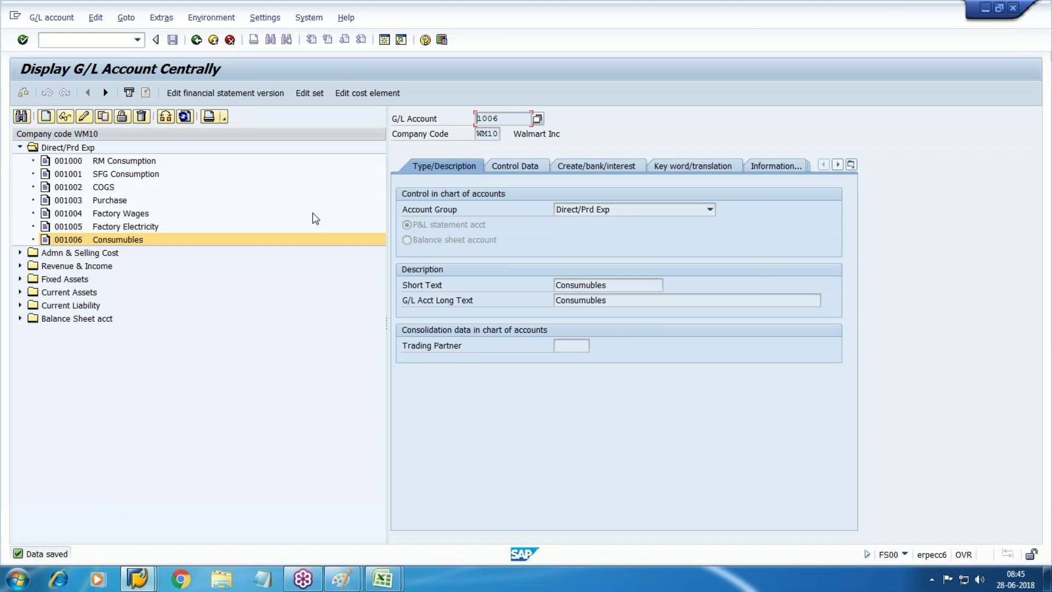
# Expand the Admn & Selling Cost accounts to review them and select the Factory Wages account.
pyautogui.click(20, 253)
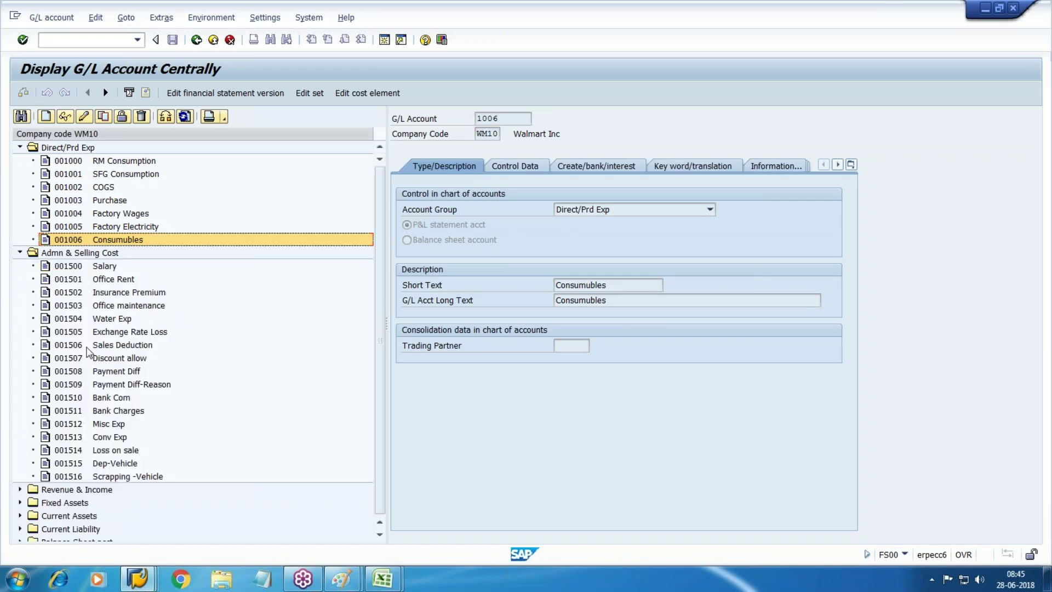
pyautogui.click(122, 212)
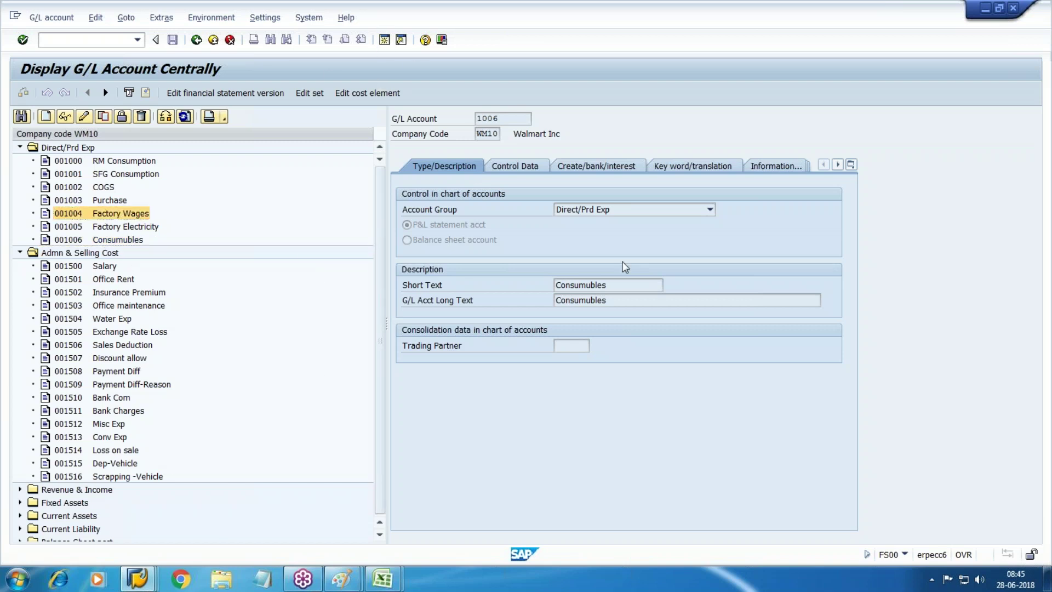
# Switch to the SAP Easy Access session and open table SKA1 in the Data Browser with transaction SE16.
pyautogui.write('se')
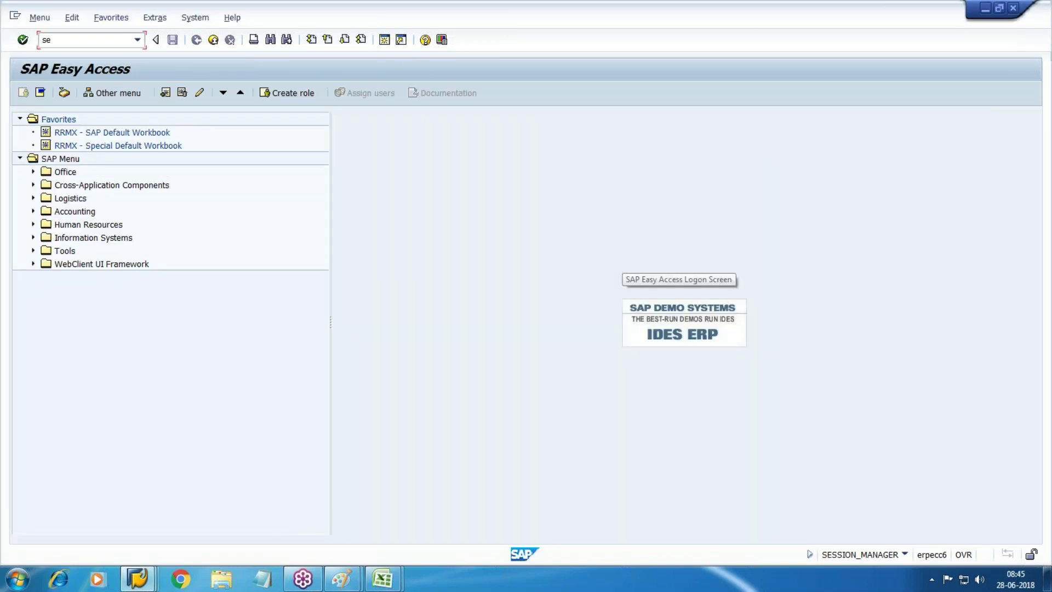
pyautogui.press('BackSpace')
pyautogui.press('BackSpace')
pyautogui.write('se15')
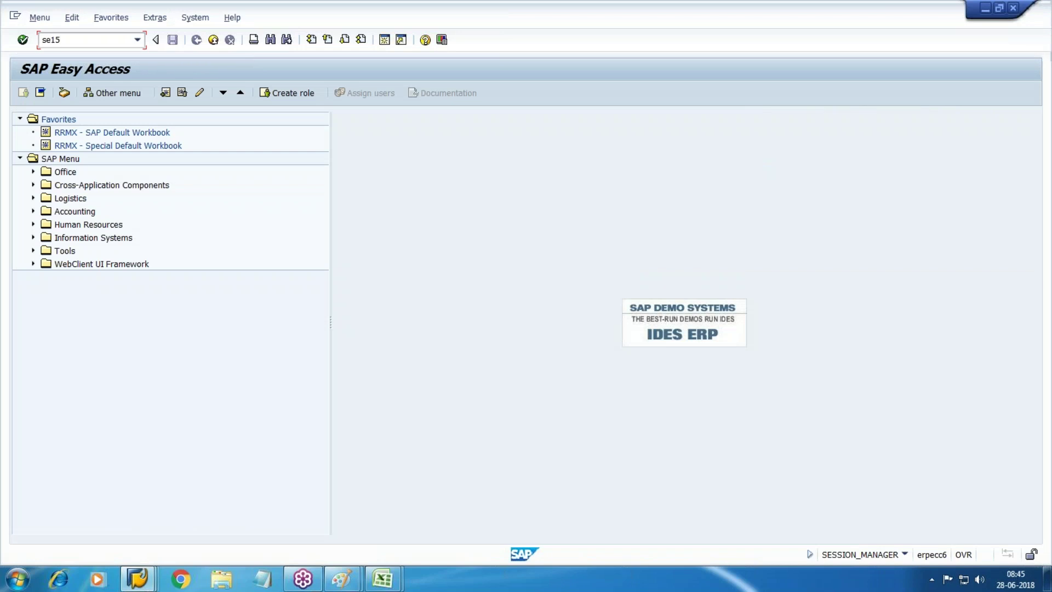
pyautogui.press('Return')
pyautogui.press('BackSpace')
pyautogui.write('SKA1')
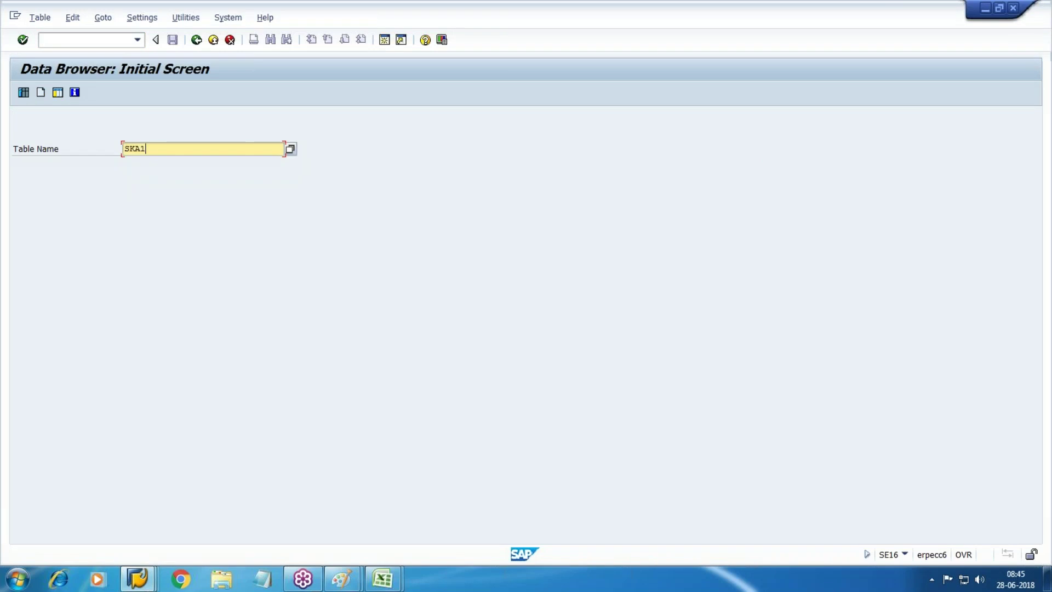
pyautogui.press('Return')
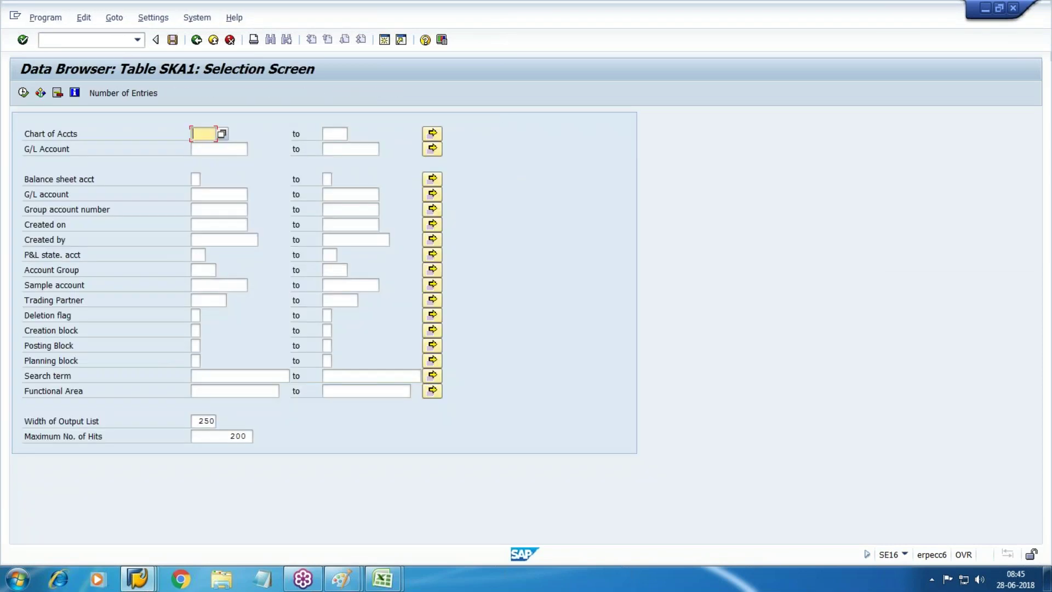
# Display the SKA1 entries for chart of accounts WM10 and G/L account 1004.
pyautogui.write('WM10')
pyautogui.press('Tab')
pyautogui.hotkey('shift', 'Tab')
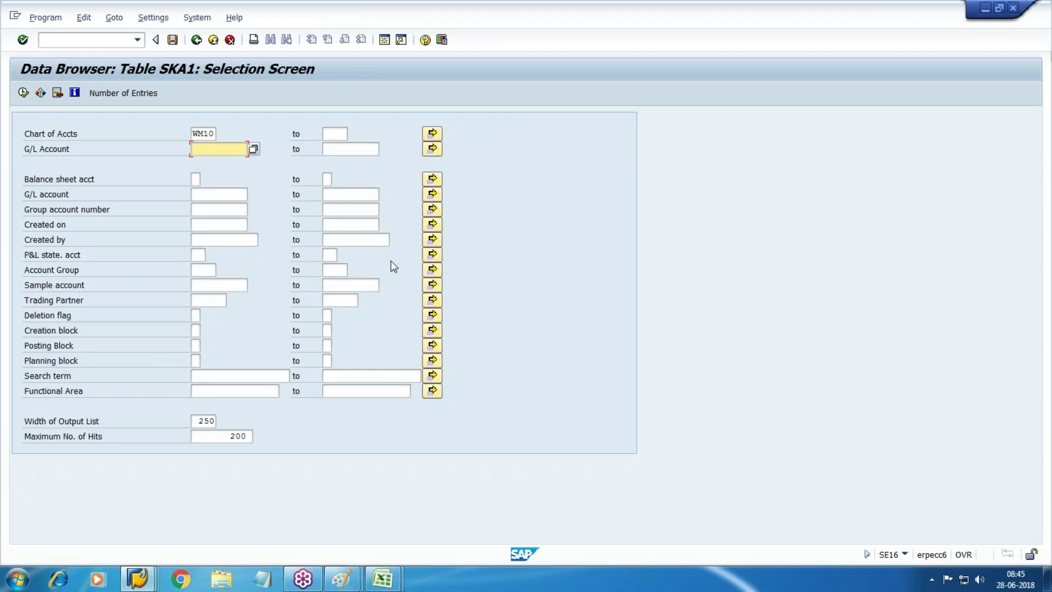
pyautogui.write('1004')
pyautogui.press('F8')
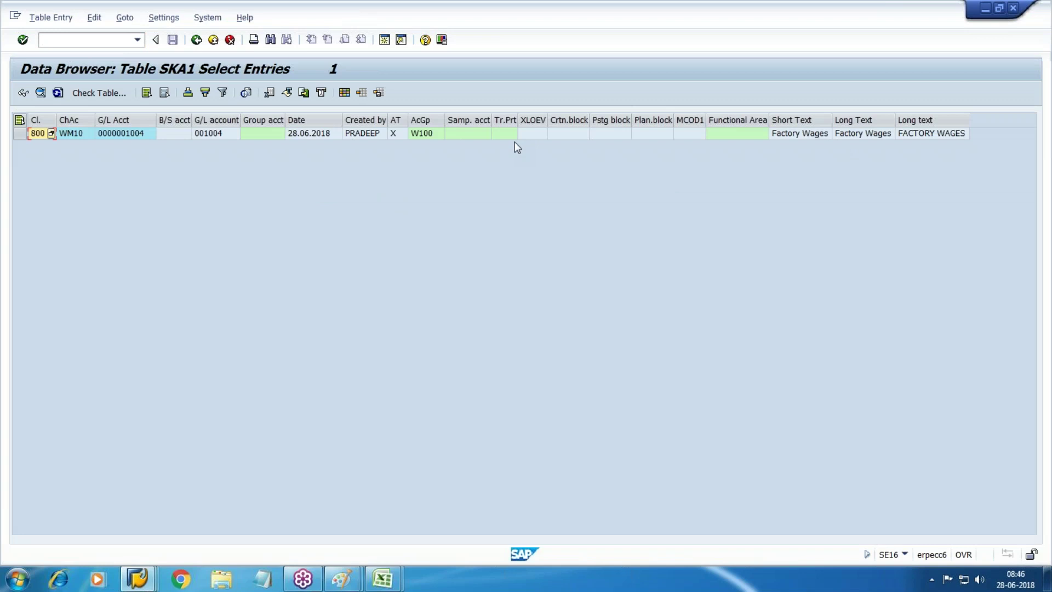
# Return to the Data Browser's initial screen and open table SKB1.
pyautogui.press('F3')
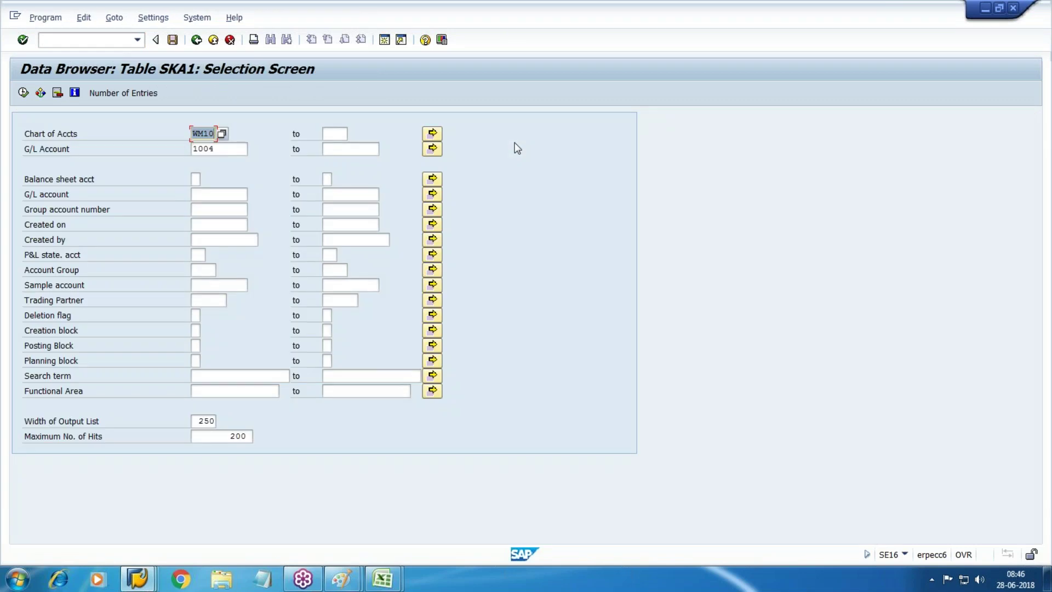
pyautogui.press('F3')
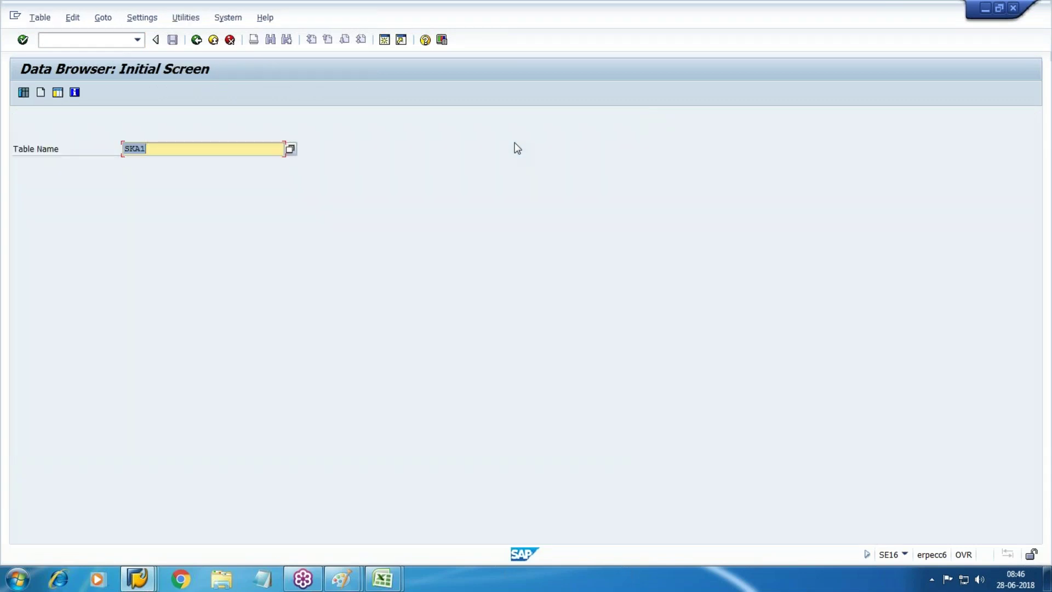
pyautogui.press('BackSpace')
pyautogui.write('SKB1')
pyautogui.press('Return')
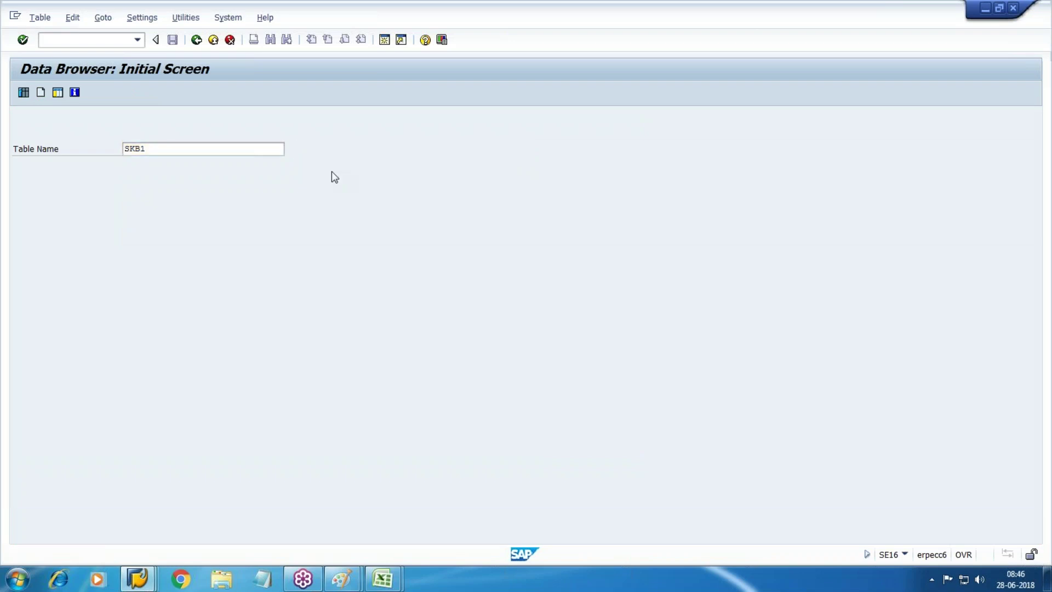
# Display the SKB1 entries for company code WM10 and G/L account 1004.
pyautogui.press('Tab')
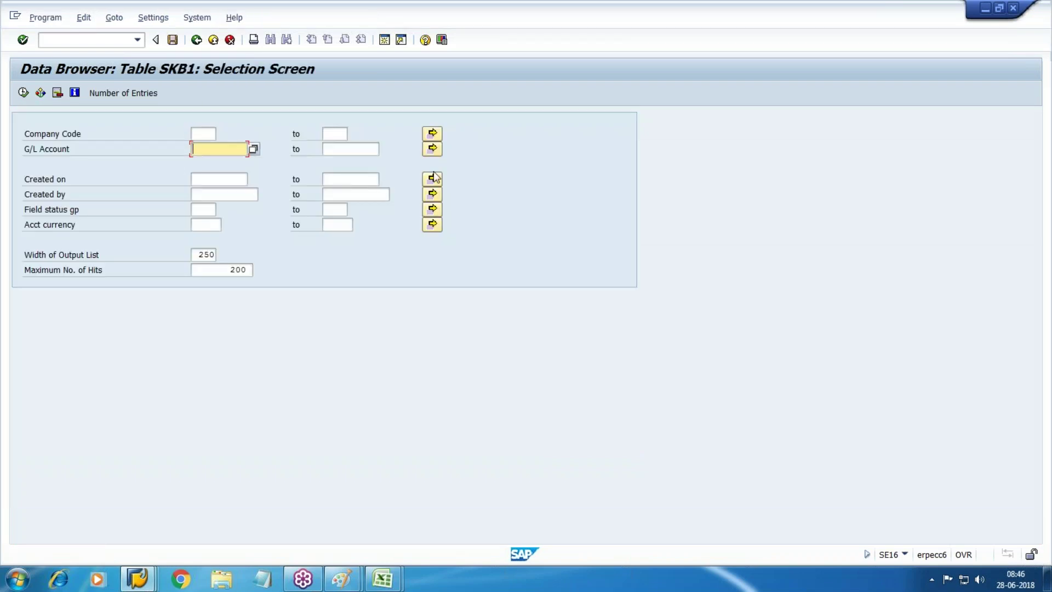
pyautogui.click(212, 133)
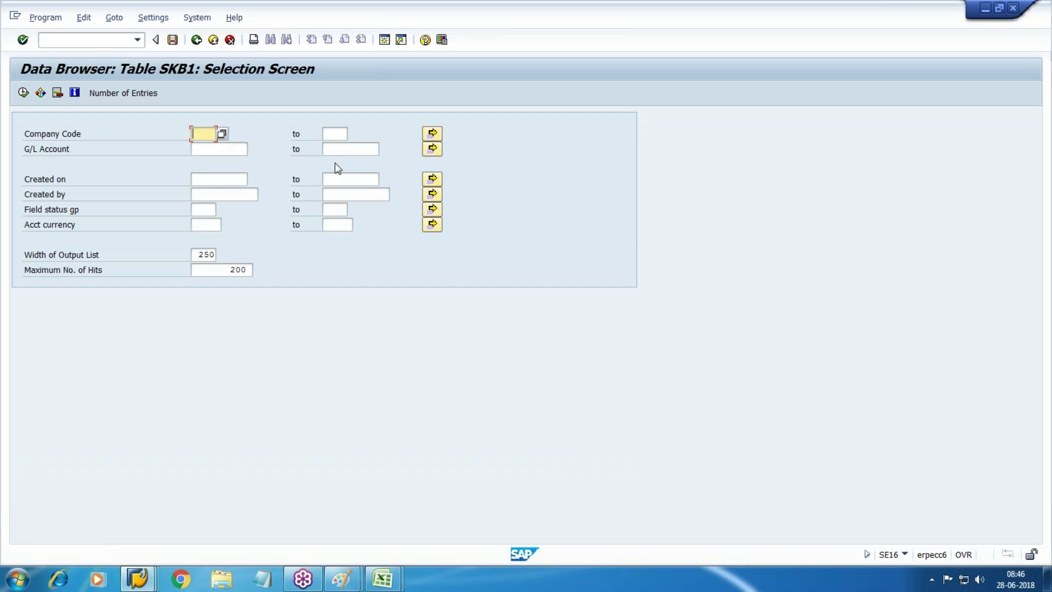
pyautogui.write('WM10')
pyautogui.press('Tab')
pyautogui.hotkey('shift', 'Tab')
pyautogui.press('Tab')
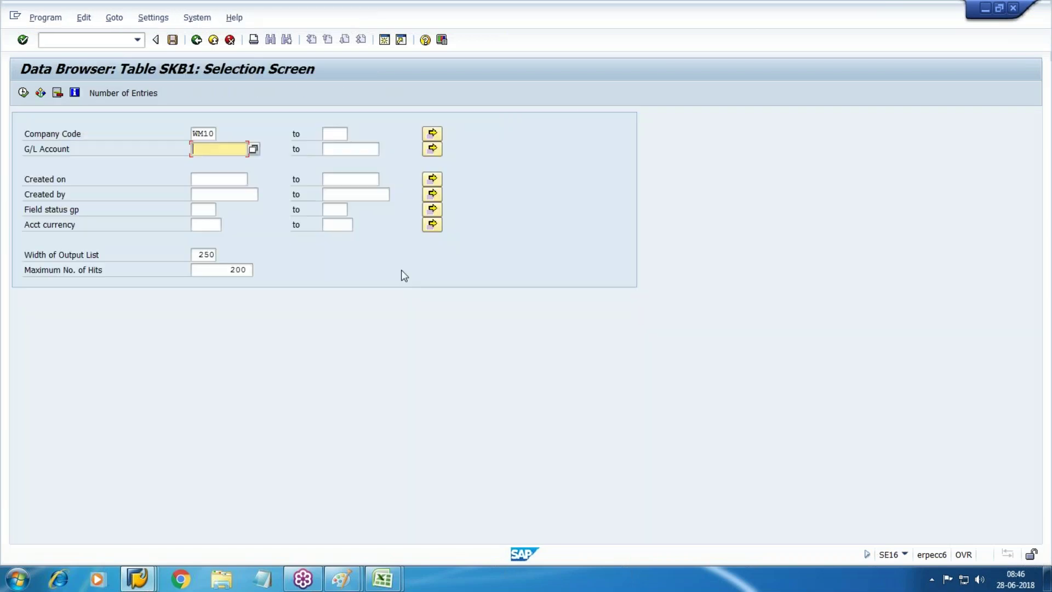
pyautogui.write('1004')
pyautogui.click(23, 93)
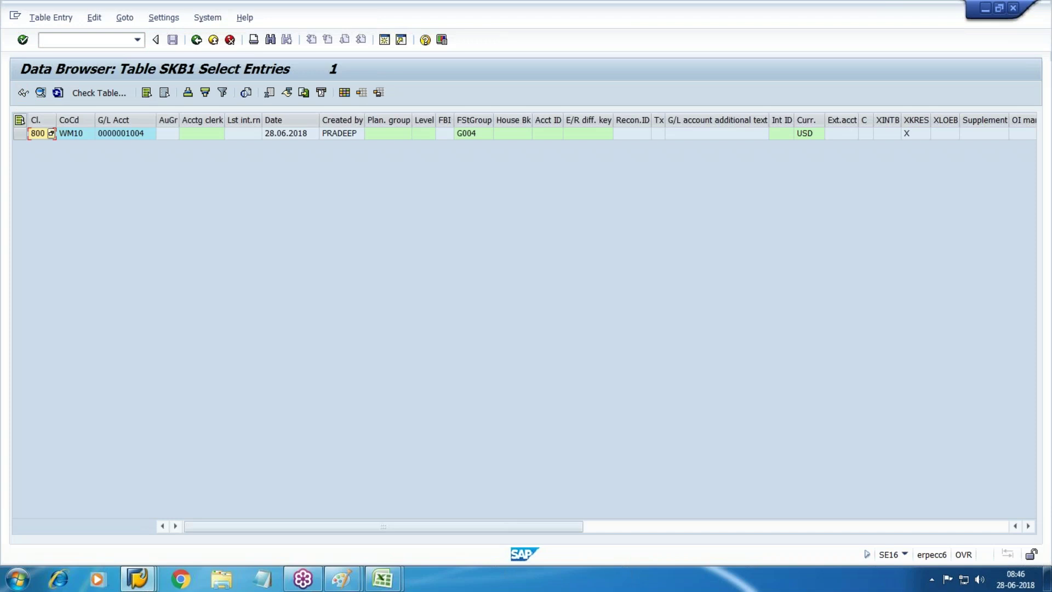
# Leave the SKB1 results and exit the Data Browser back to SAP Easy Access.
pyautogui.click(196, 39)
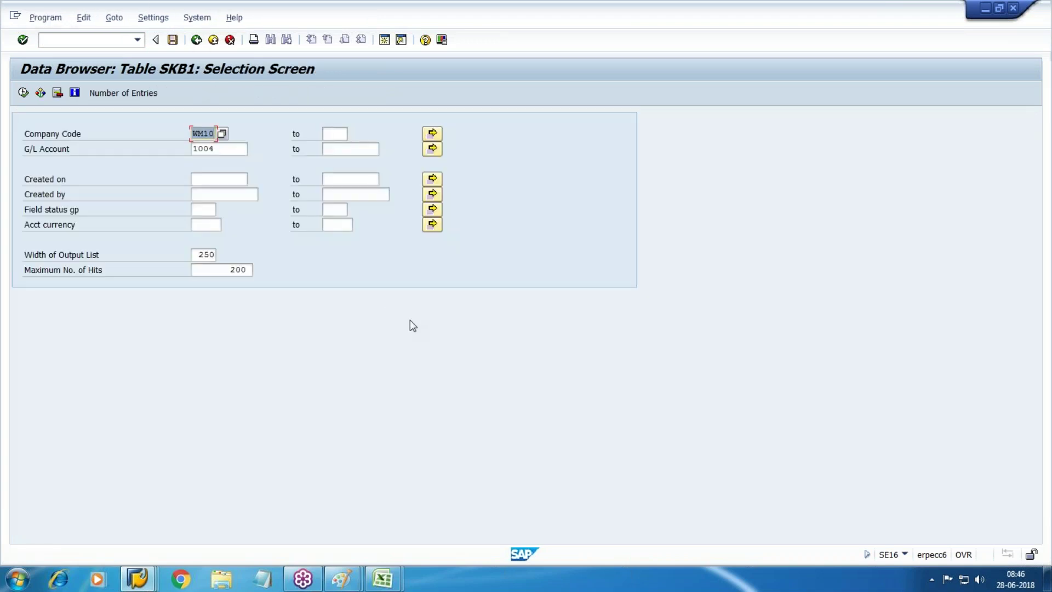
pyautogui.click(214, 40)
pyautogui.click(213, 39)
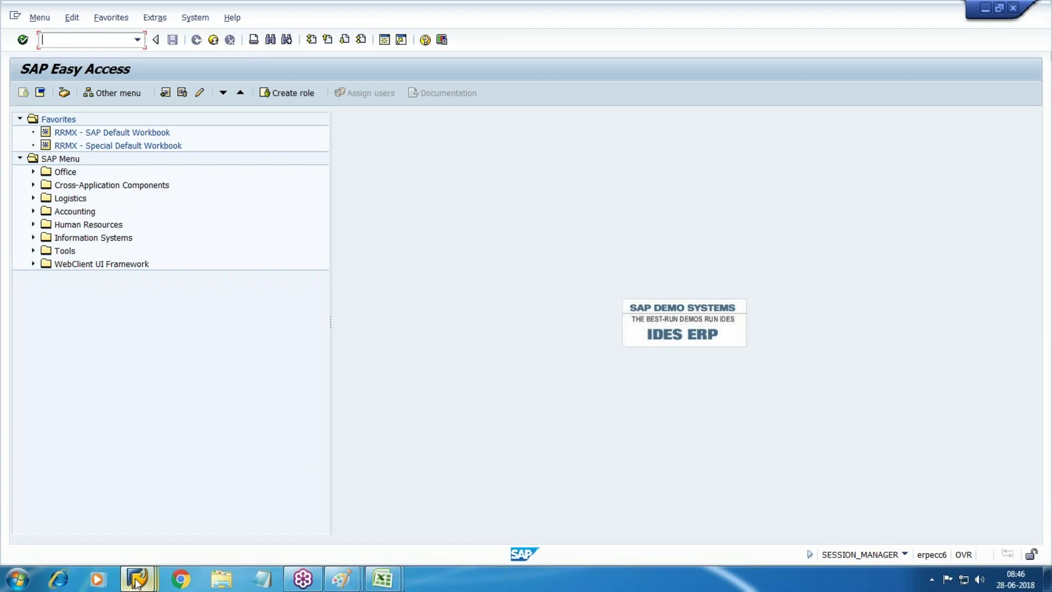
# Start transaction KA01 - Create Primary from the individual processing of cost elements in Cost Element Accounting's master data.
pyautogui.click(137, 581)
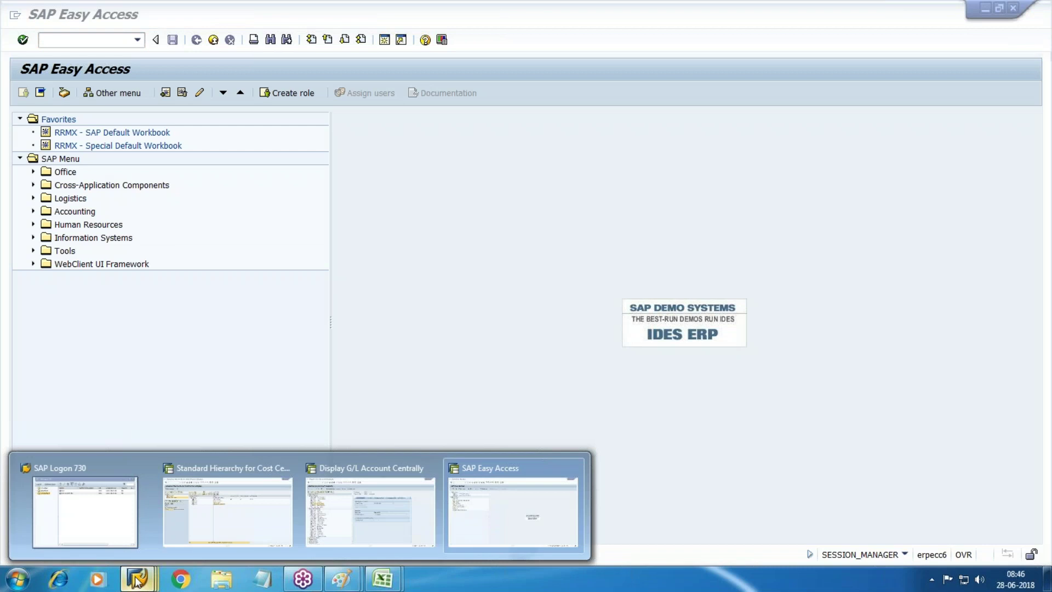
pyautogui.click(543, 503)
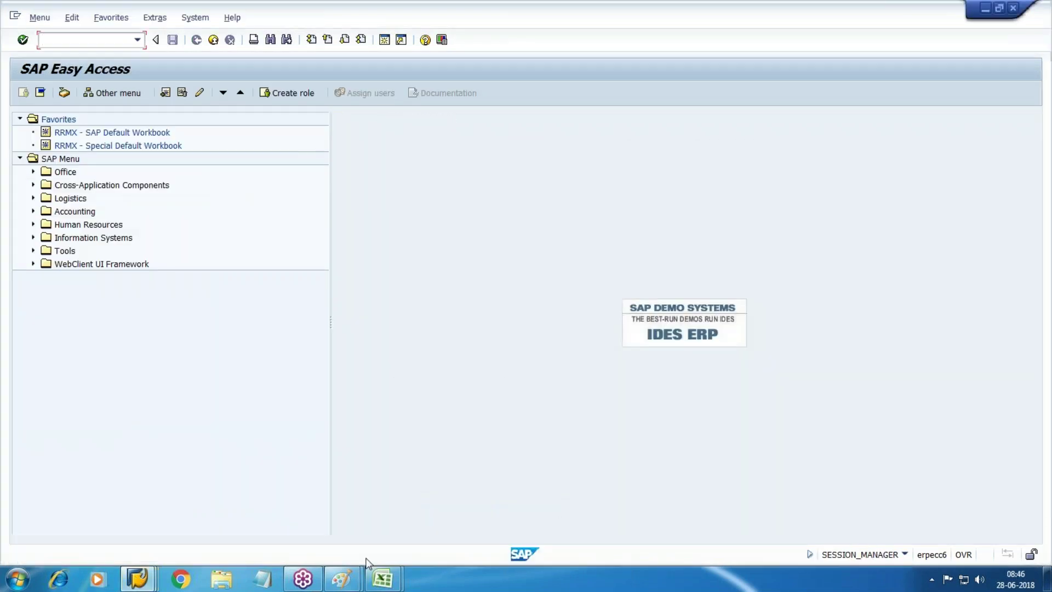
pyautogui.click(33, 211)
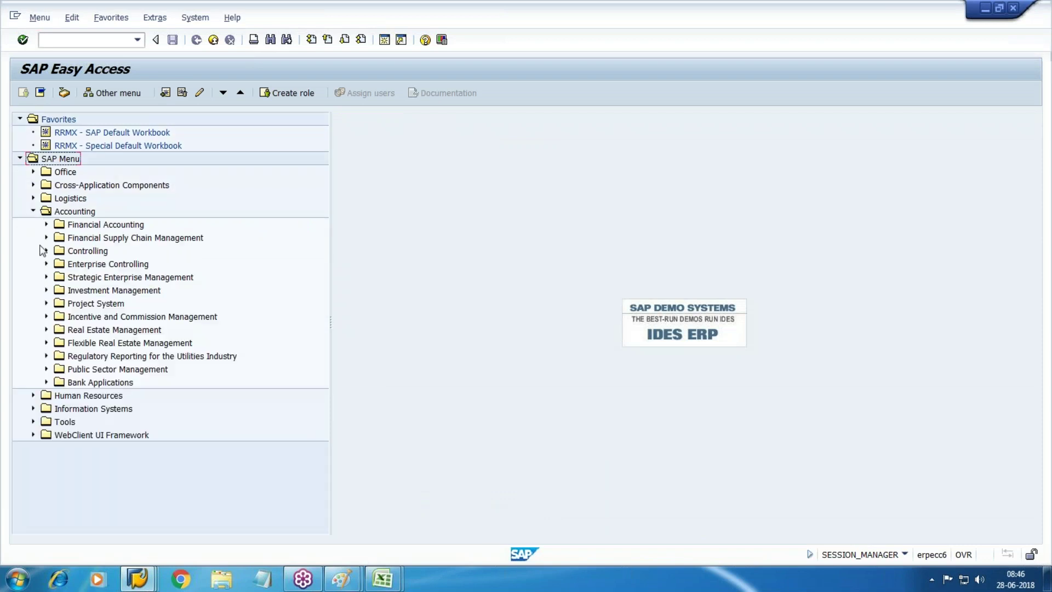
pyautogui.click(46, 251)
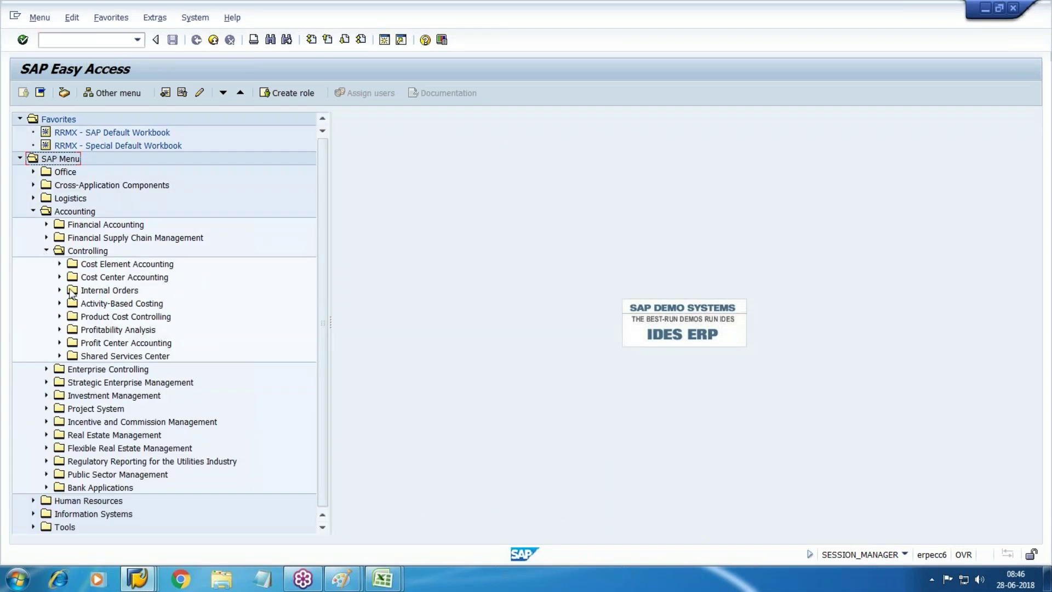
pyautogui.click(59, 263)
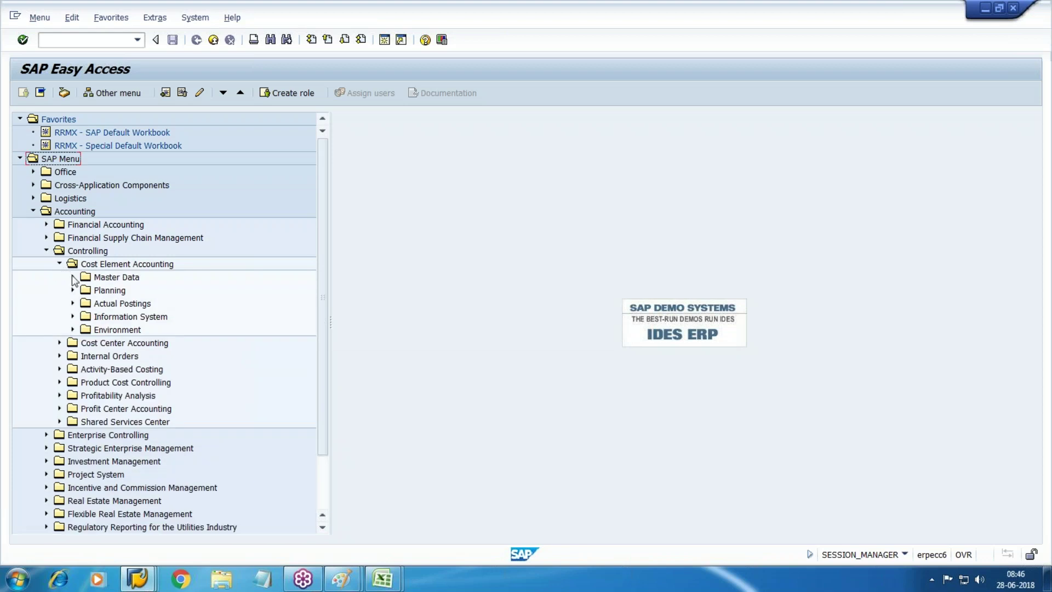
pyautogui.click(72, 276)
pyautogui.click(86, 290)
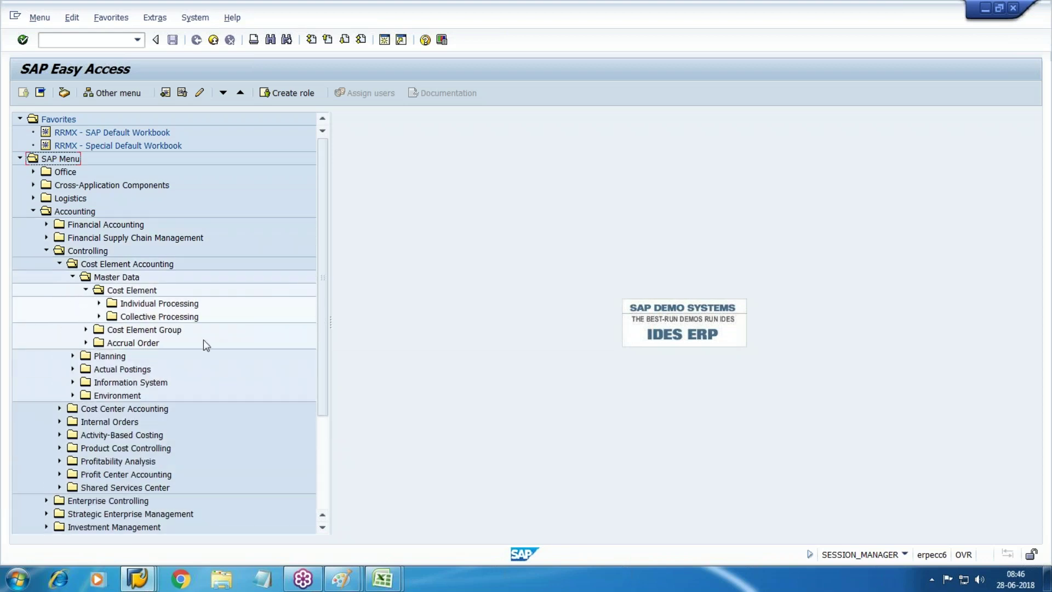
pyautogui.click(99, 303)
pyautogui.click(151, 315)
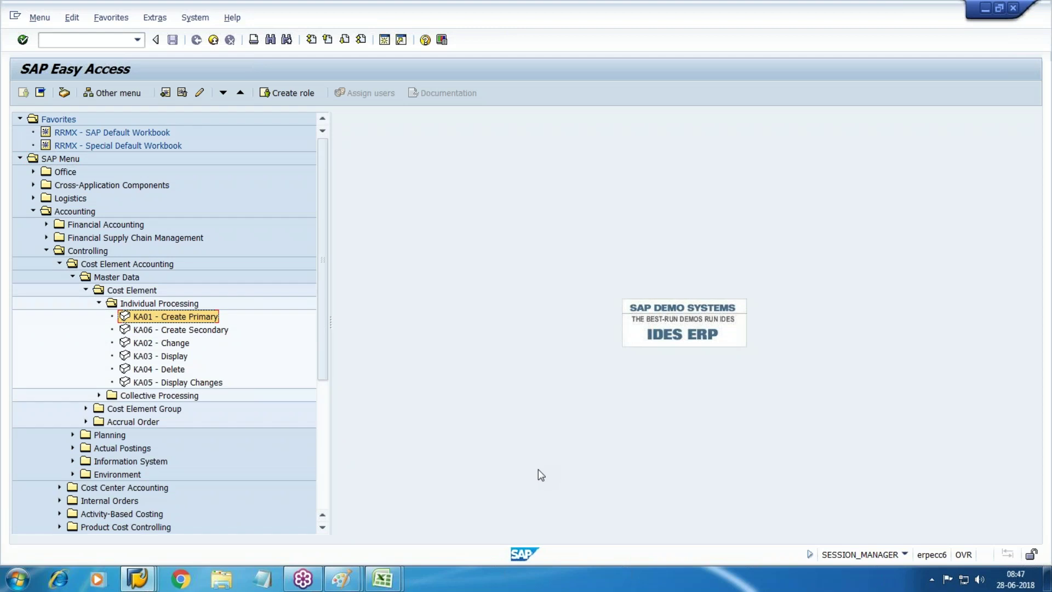
pyautogui.press('Return')
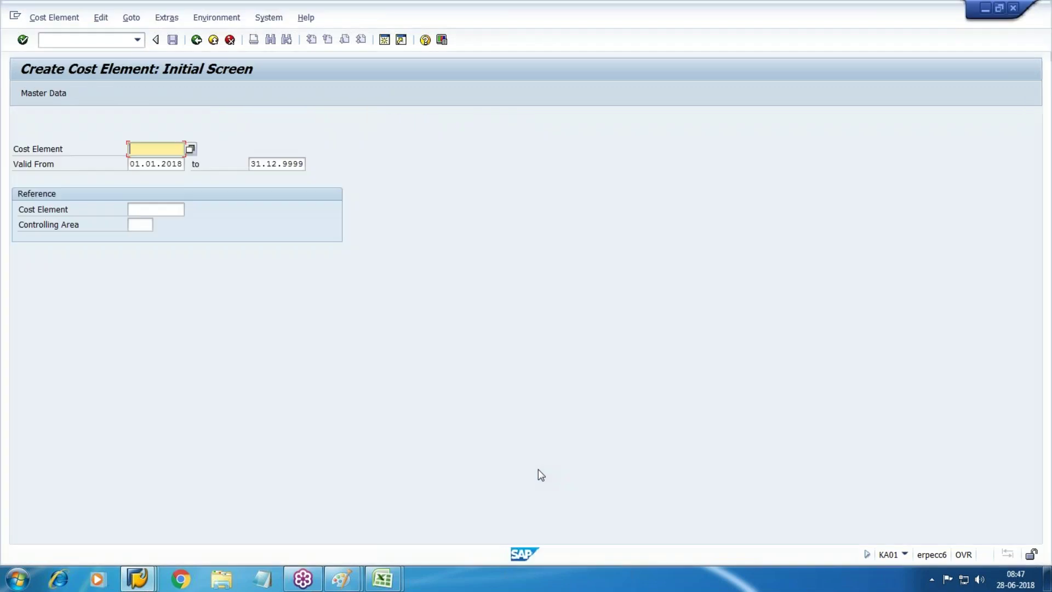
# Enter cost element 1004, keep the default validity period, and proceed to its basic screen.
pyautogui.write('1004')
pyautogui.press('Tab')
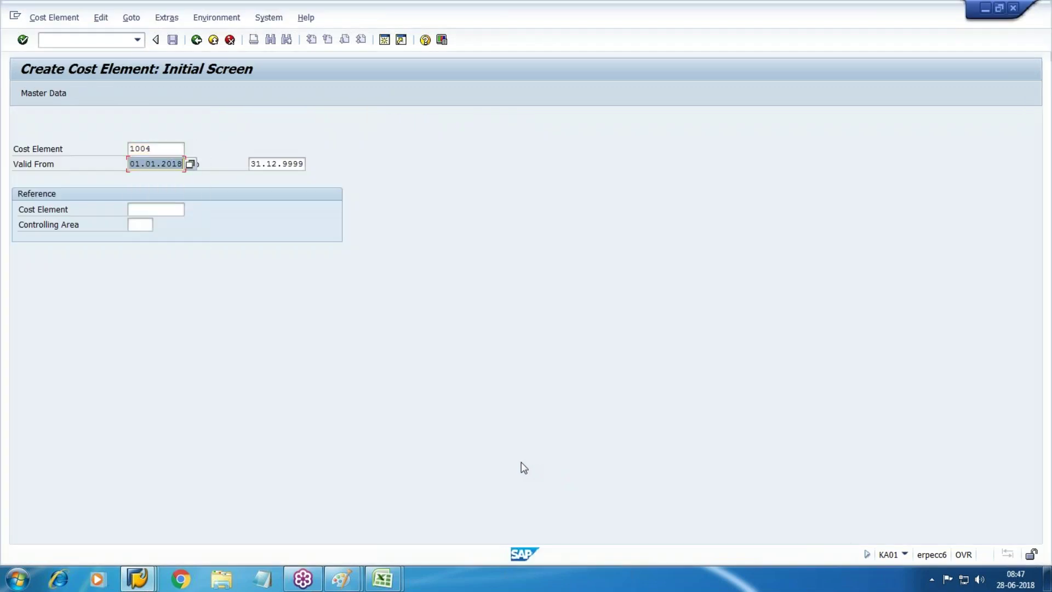
pyautogui.hotkey('shift', 'Tab')
pyautogui.click(23, 39)
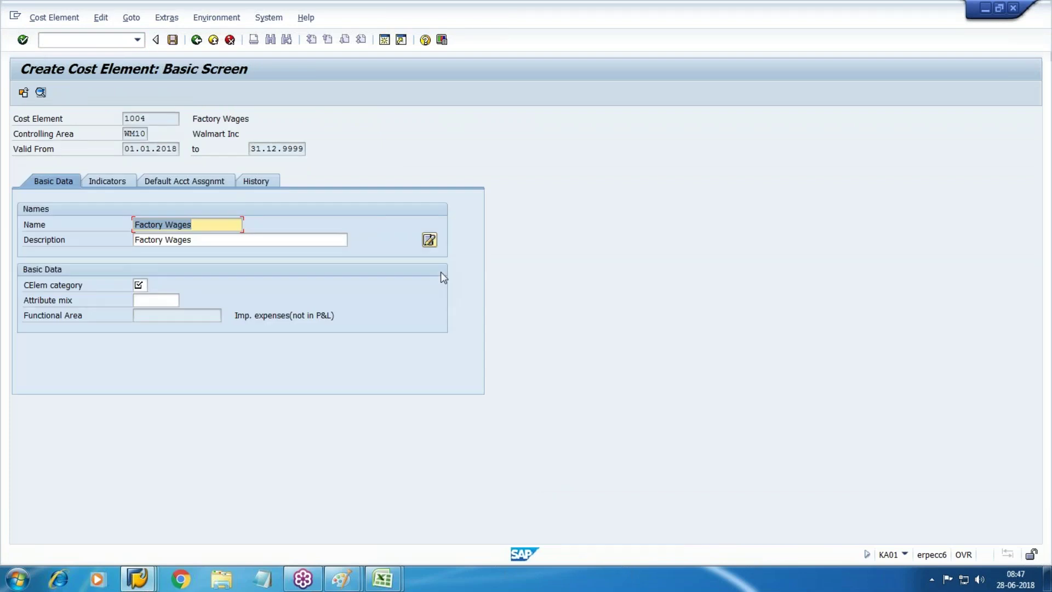
# Assign cost element category 1, Primary costs/cost-reducing revenues, to cost element 1004 and save it.
pyautogui.press('Tab')
pyautogui.press('Tab')
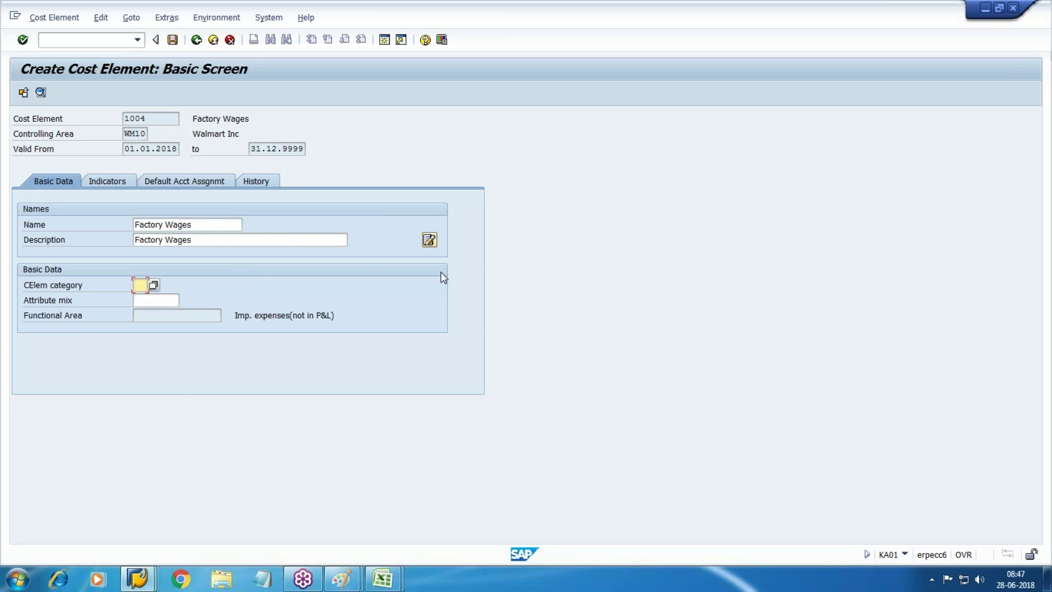
pyautogui.press('F4')
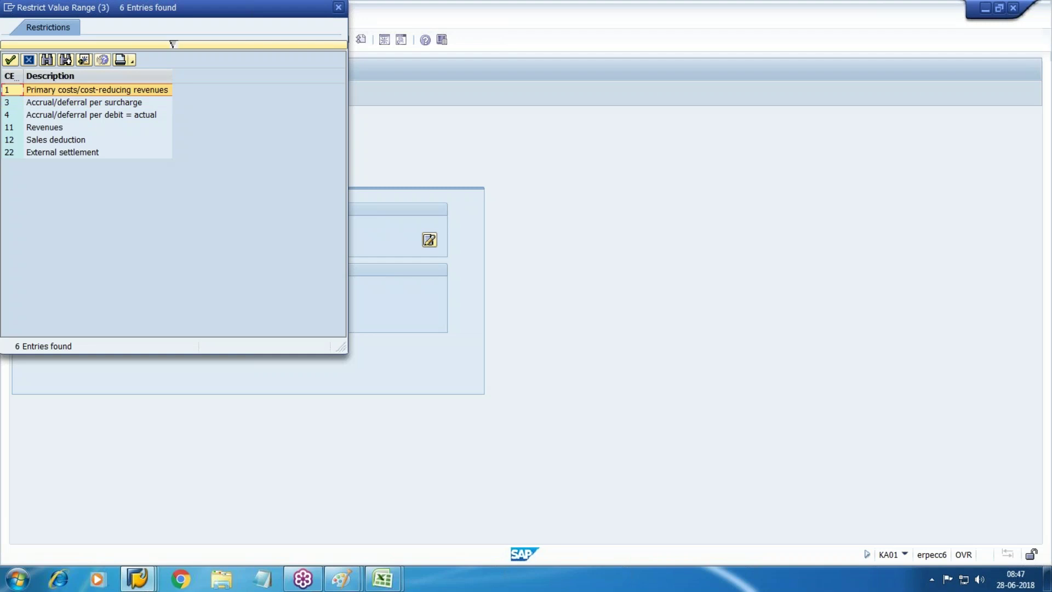
pyautogui.press('Down')
pyautogui.press('Down')
pyautogui.press('Down')
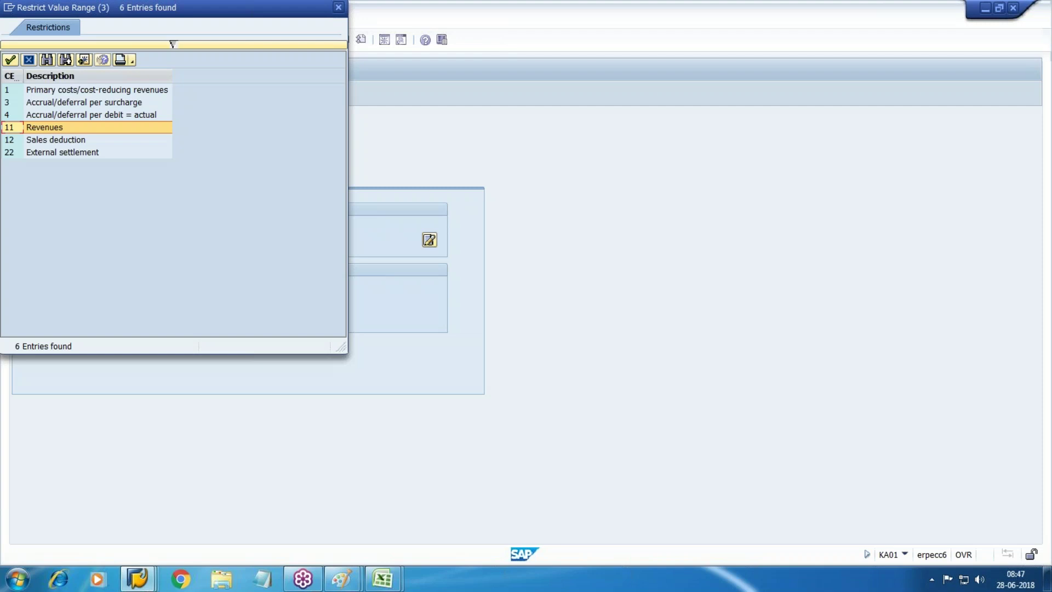
pyautogui.press('Up')
pyautogui.press('Up')
pyautogui.press('Up')
pyautogui.press('Return')
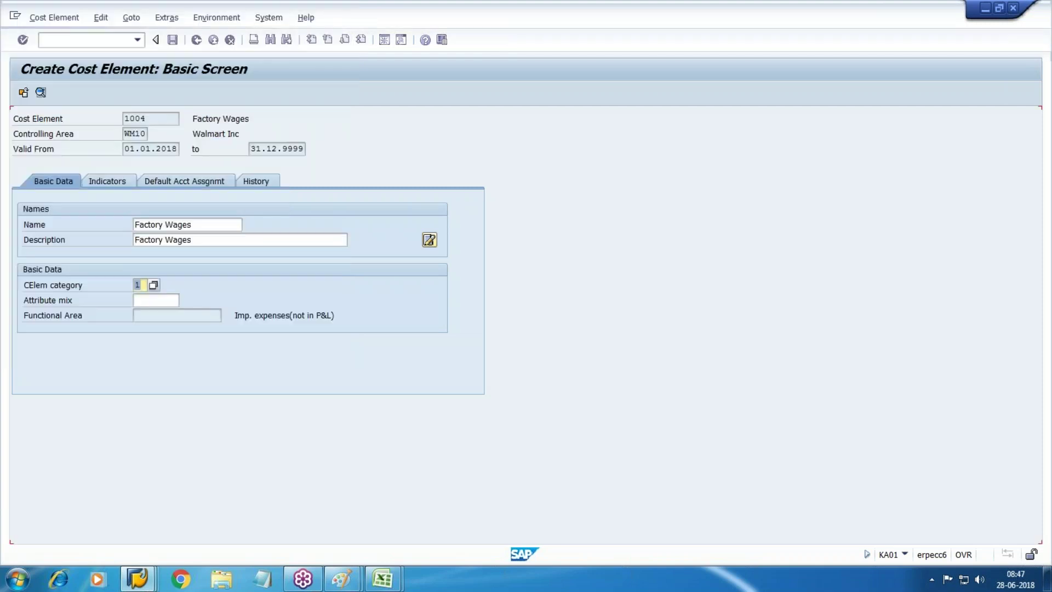
pyautogui.click(173, 44)
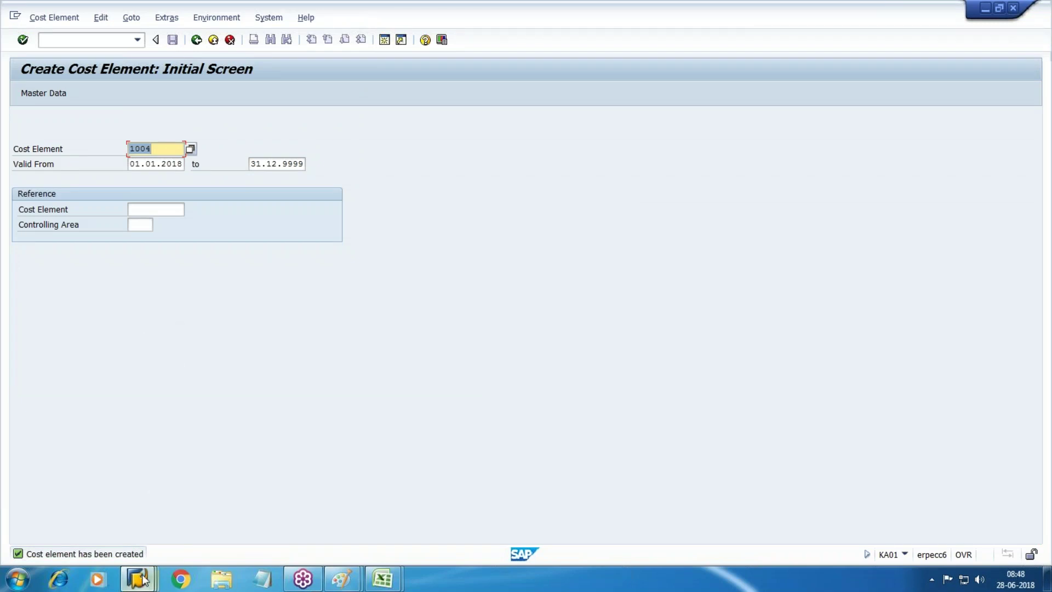
# Open a new session, start the Data Browser with transaction SE16, and open table CSKA.
pyautogui.click(531, 508)
pyautogui.click(383, 40)
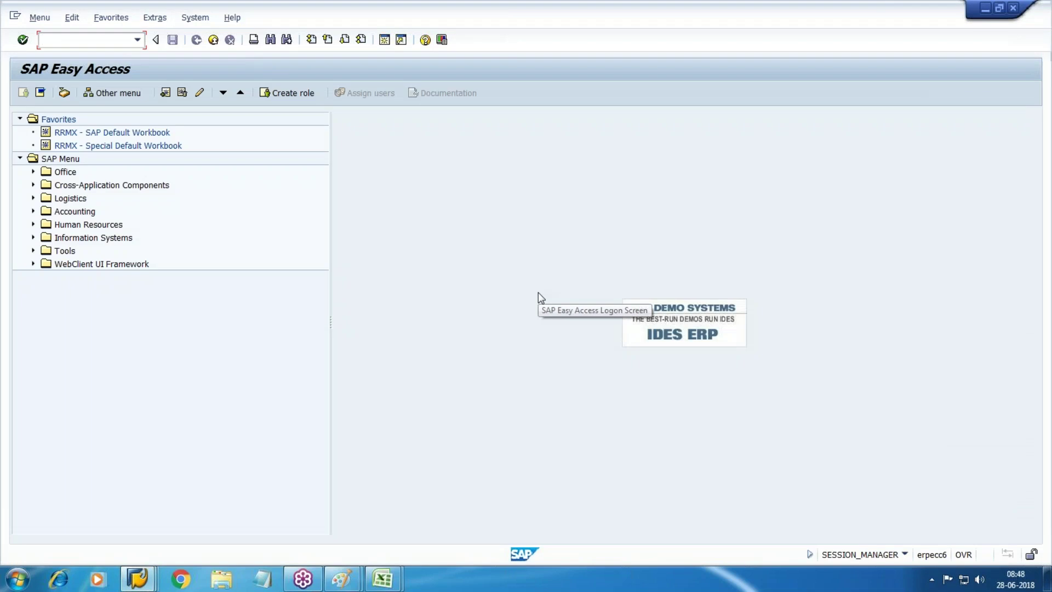
pyautogui.write('se16')
pyautogui.press('Return')
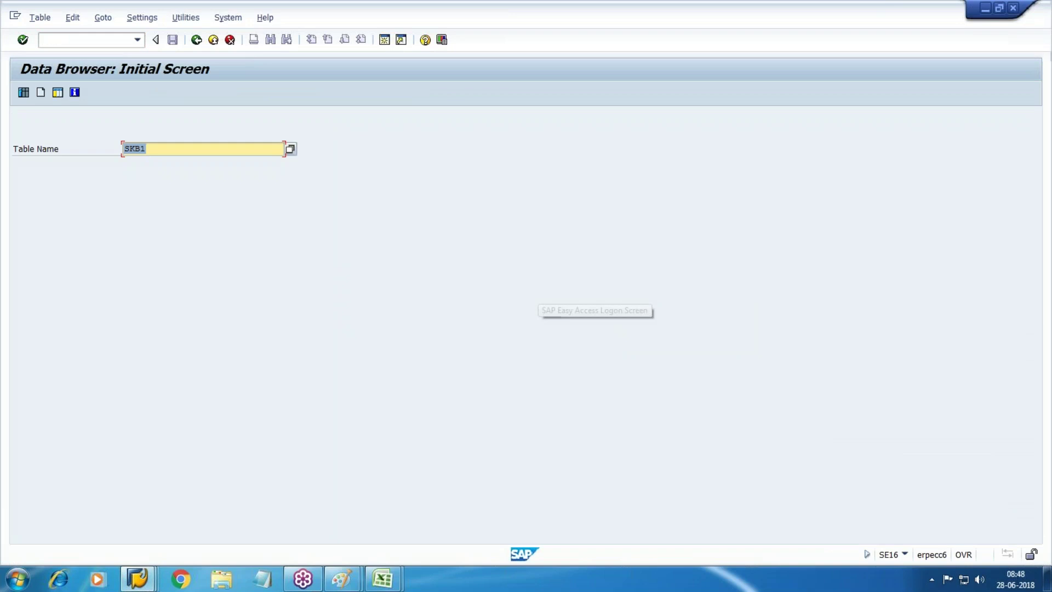
pyautogui.write('CSKA')
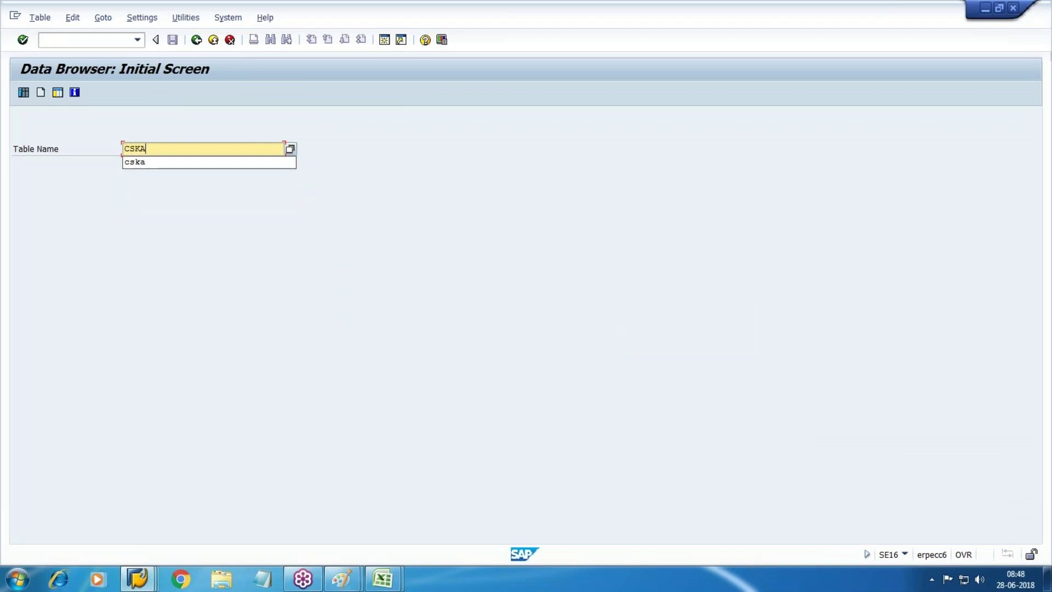
pyautogui.press('Return')
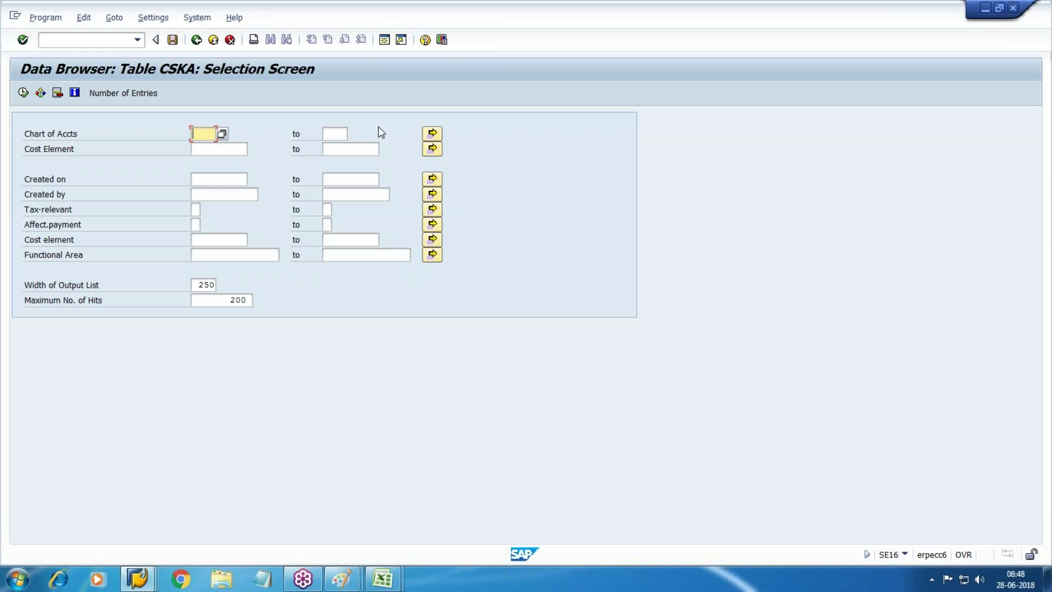
# Display the CSKA entries for chart of accounts WM10 and cost element 1004.
pyautogui.write('WM10')
pyautogui.press('Tab')
pyautogui.write('10045')
pyautogui.press('BackSpace')
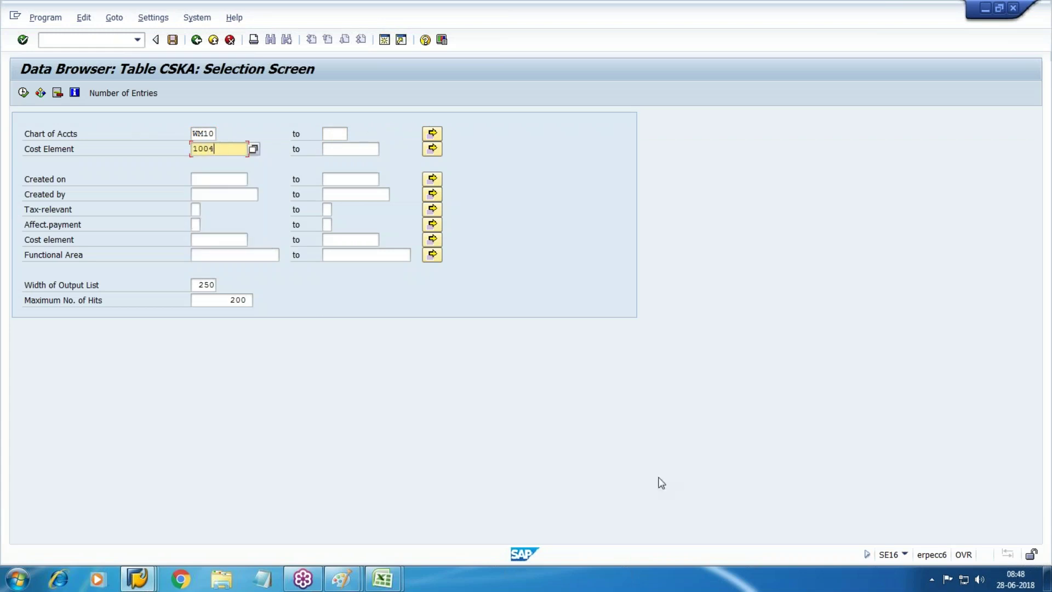
pyautogui.click(23, 92)
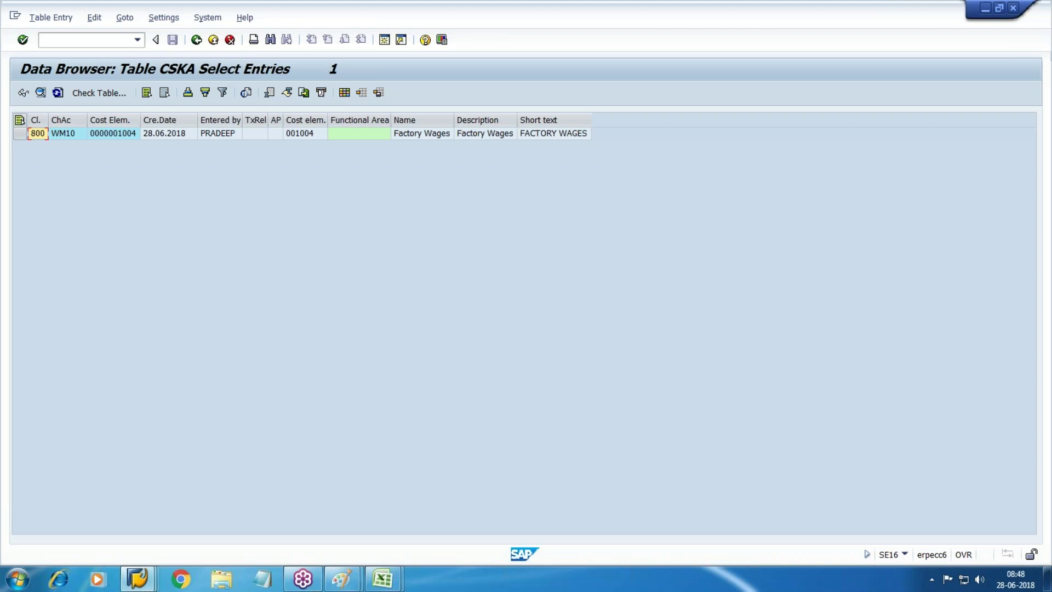
# Return to the Data Browser's initial screen and open table CSKB.
pyautogui.press('F3')
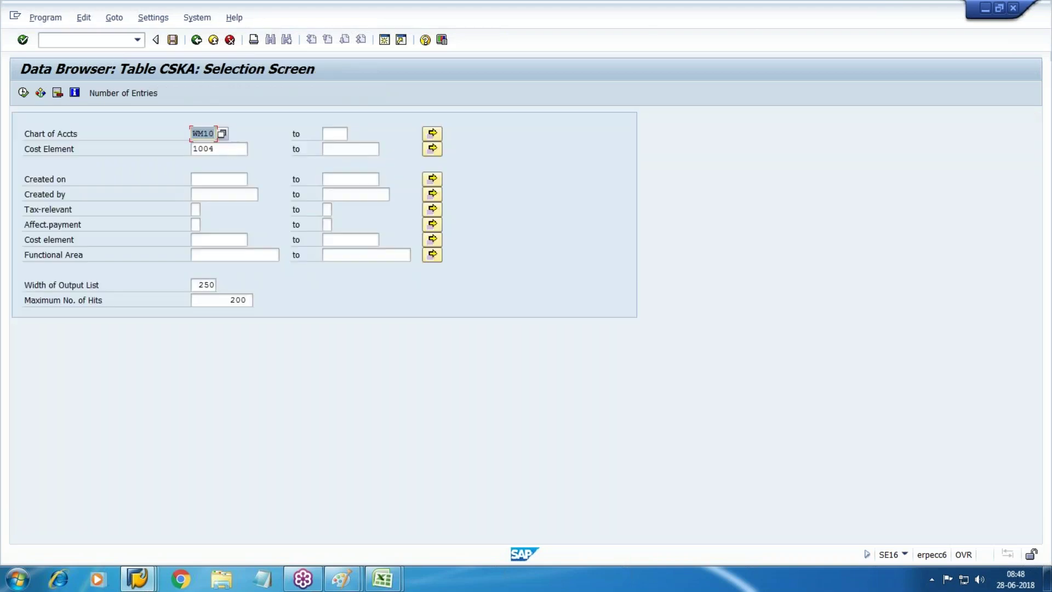
pyautogui.press('F3')
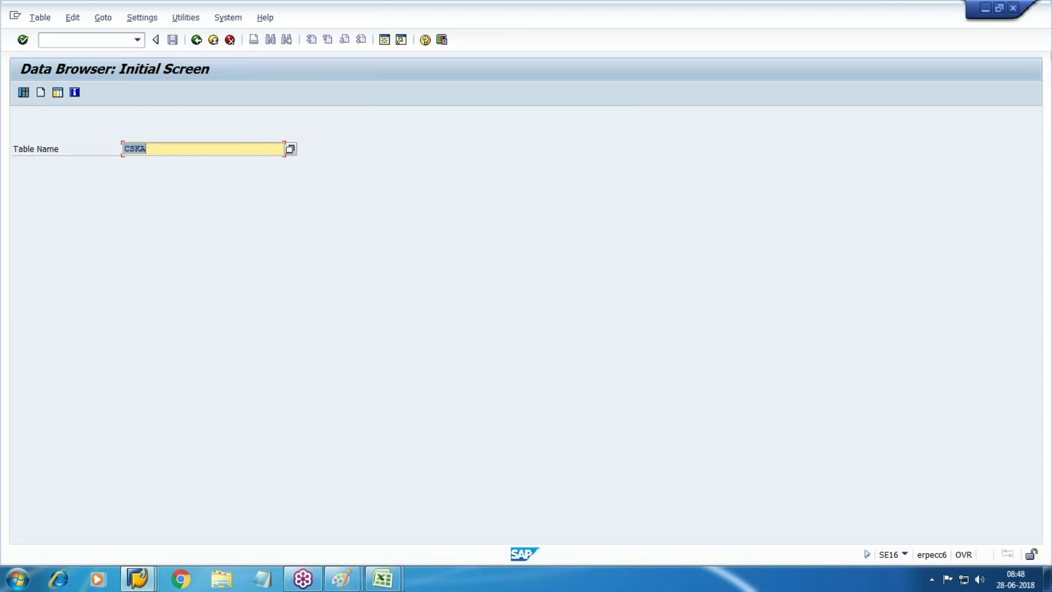
pyautogui.press('BackSpace')
pyautogui.write('CSKB')
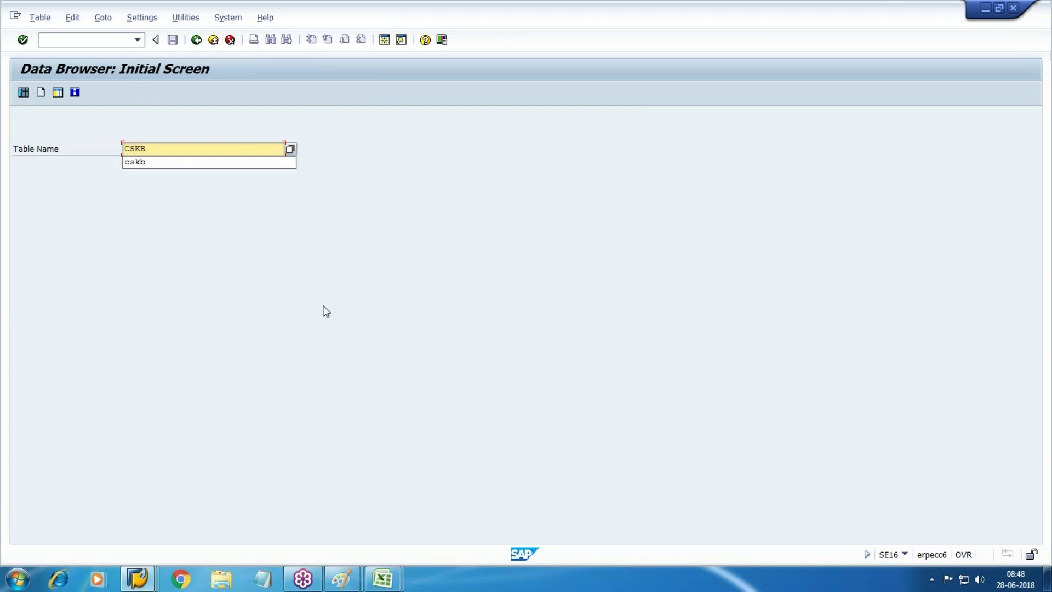
pyautogui.press('Return')
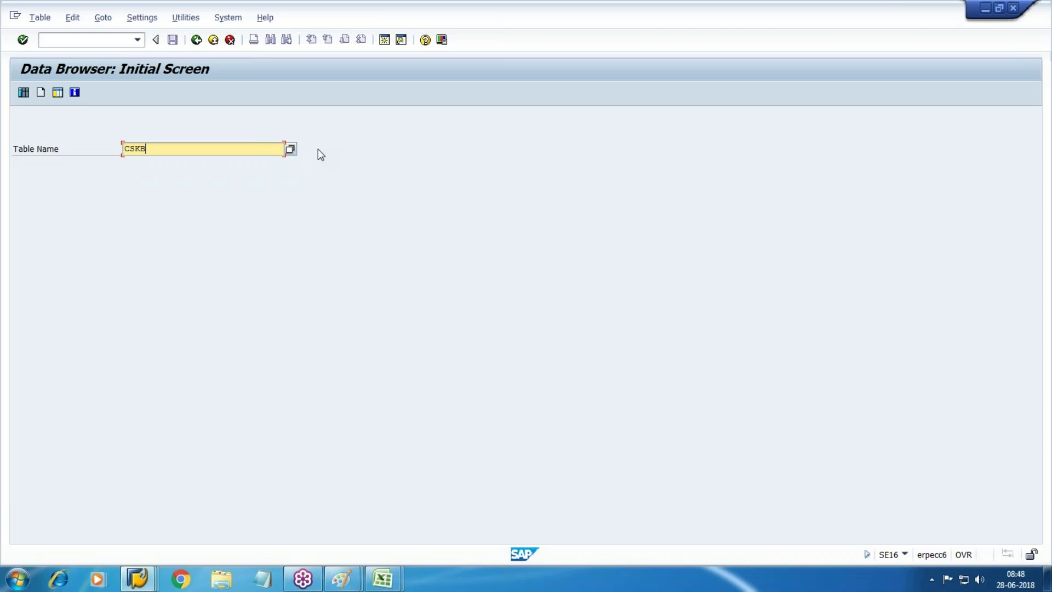
pyautogui.click(23, 42)
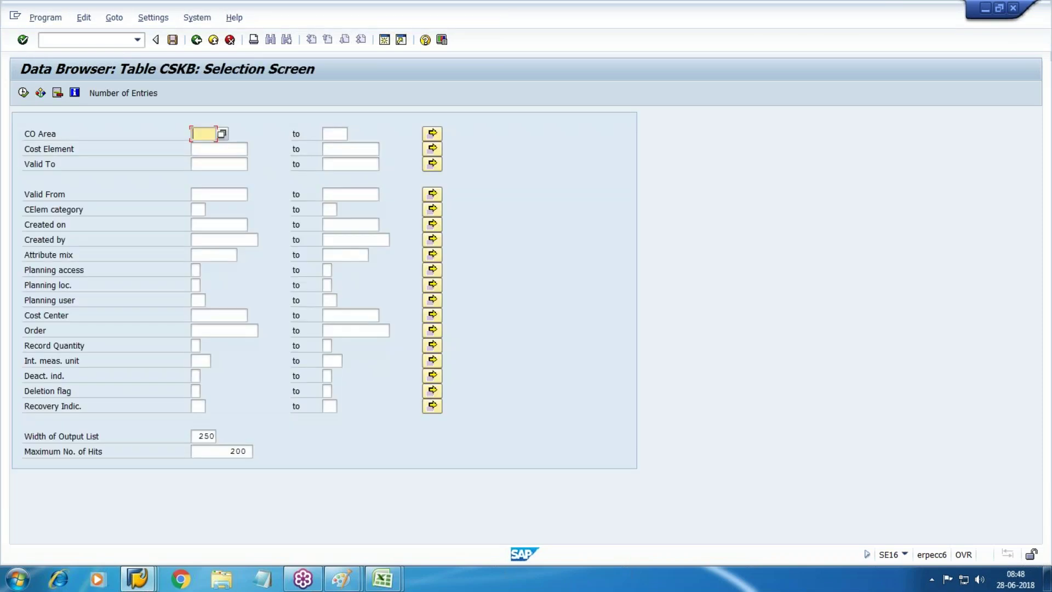
# Display the CSKB entries for CO area WM10 and cost element 1004, and return to the Data Browser's initial screen.
pyautogui.write('W')
pyautogui.write('100')
pyautogui.press('BackSpace')
pyautogui.press('BackSpace')
pyautogui.press('BackSpace')
pyautogui.write('M10')
pyautogui.press('Tab')
pyautogui.write('1004')
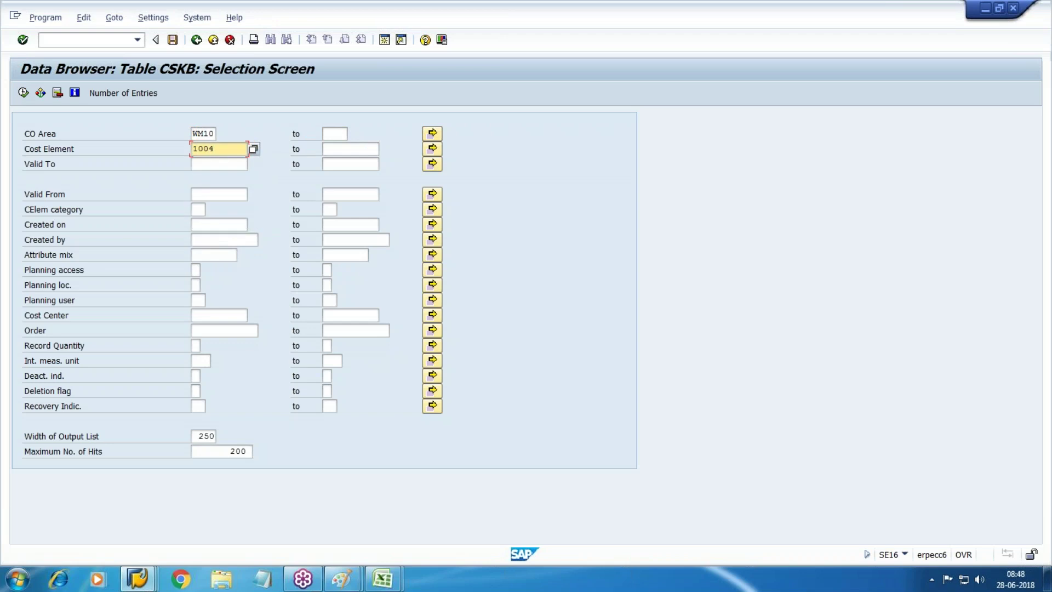
pyautogui.click(23, 93)
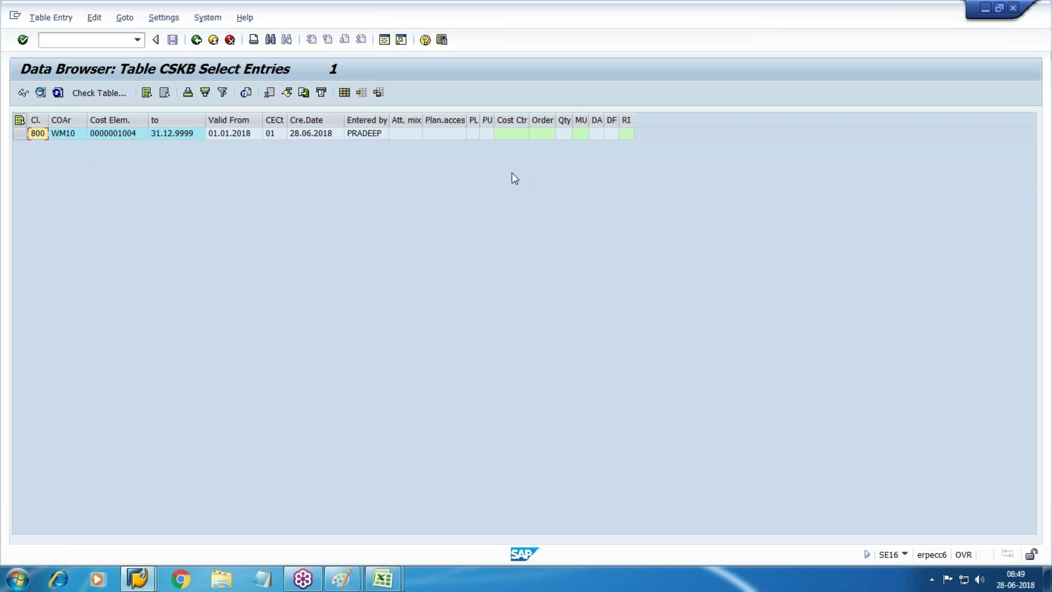
pyautogui.click(205, 40)
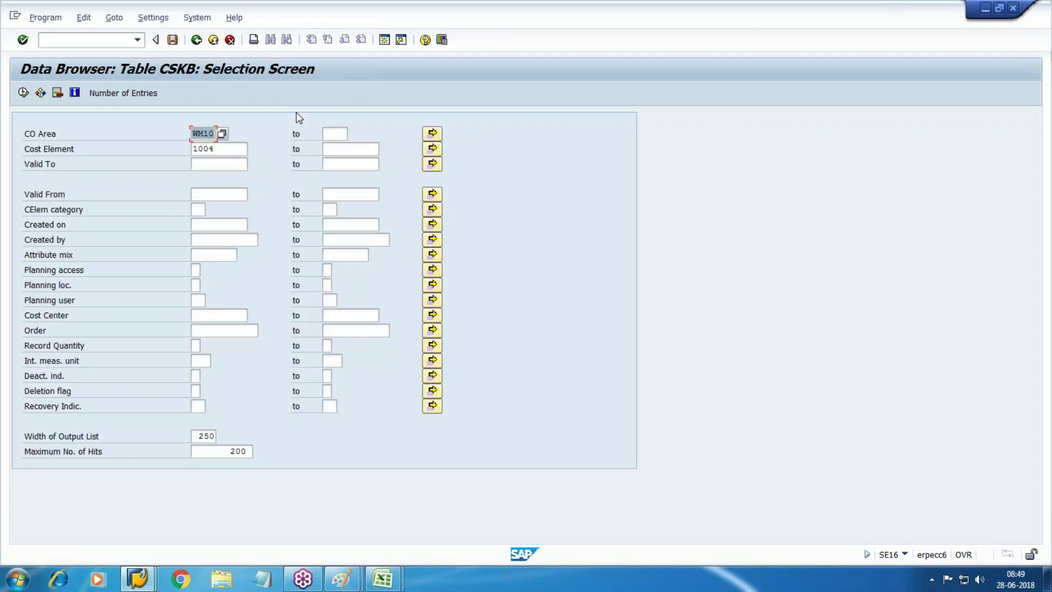
pyautogui.click(205, 40)
# Switch to the Display G/L Account Centrally session and select account 001002 COGS to check the direct/production expense accounts.
pyautogui.moveTo(138, 579)
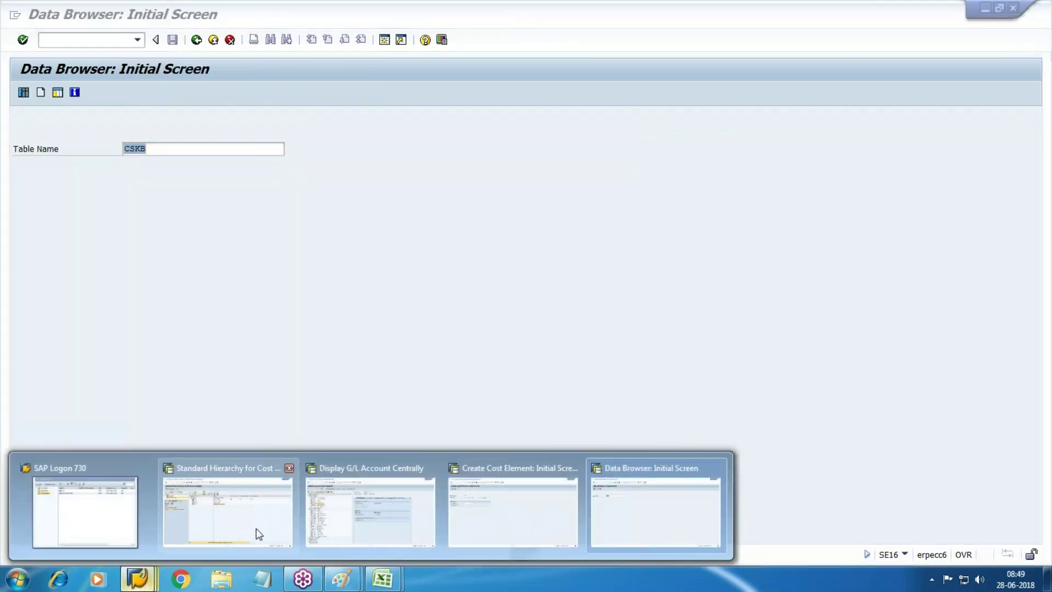
pyautogui.click(436, 526)
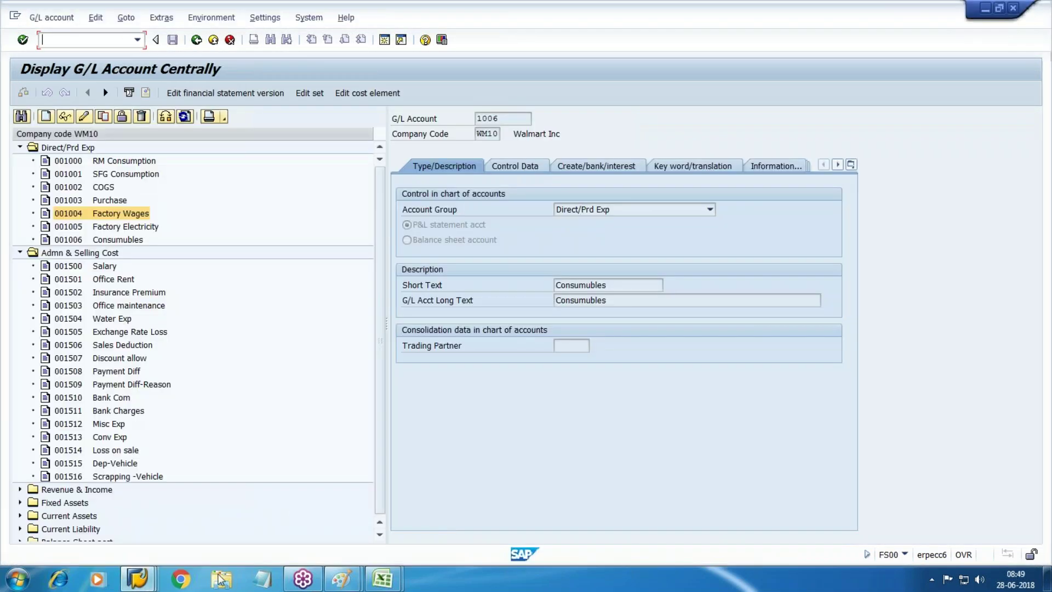
pyautogui.click(103, 193)
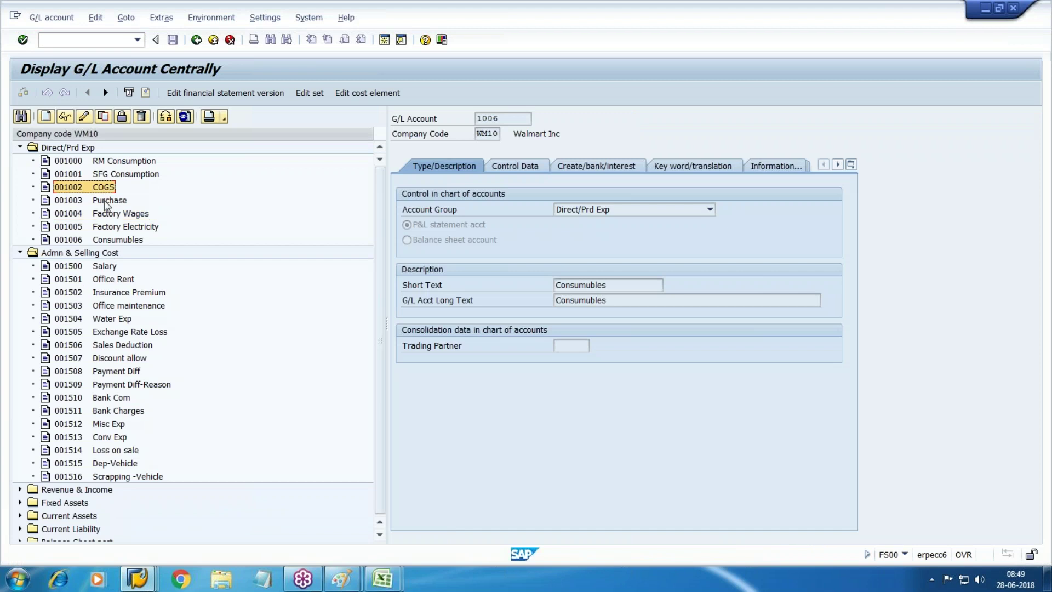
# Switch to the Data Browser and look up cost element 1002 for CO area WM10 in table CSKB.
pyautogui.moveTo(137, 579)
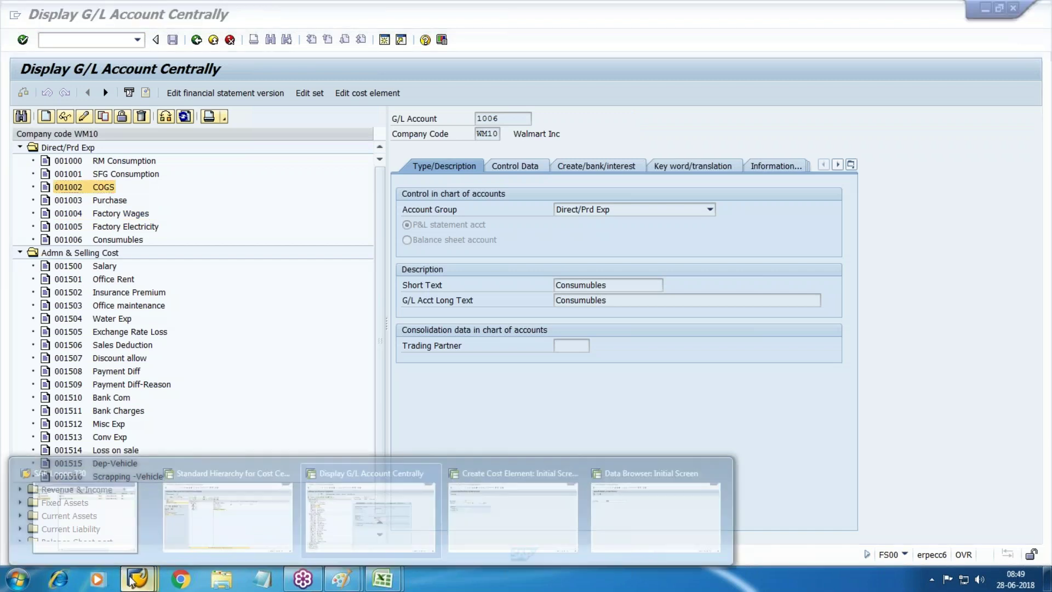
pyautogui.click(632, 502)
pyautogui.press('Return')
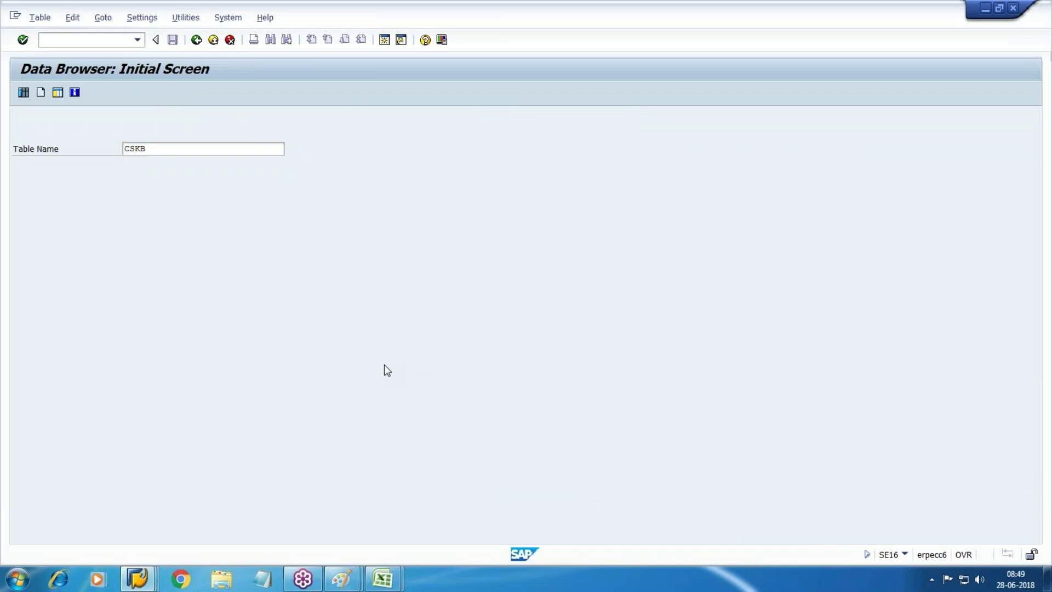
pyautogui.write('WM10')
pyautogui.press('Tab')
pyautogui.press('Tab')
pyautogui.press('Tab')
pyautogui.press('Tab')
pyautogui.hotkey('shift', 'Tab')
pyautogui.hotkey('shift', 'Tab')
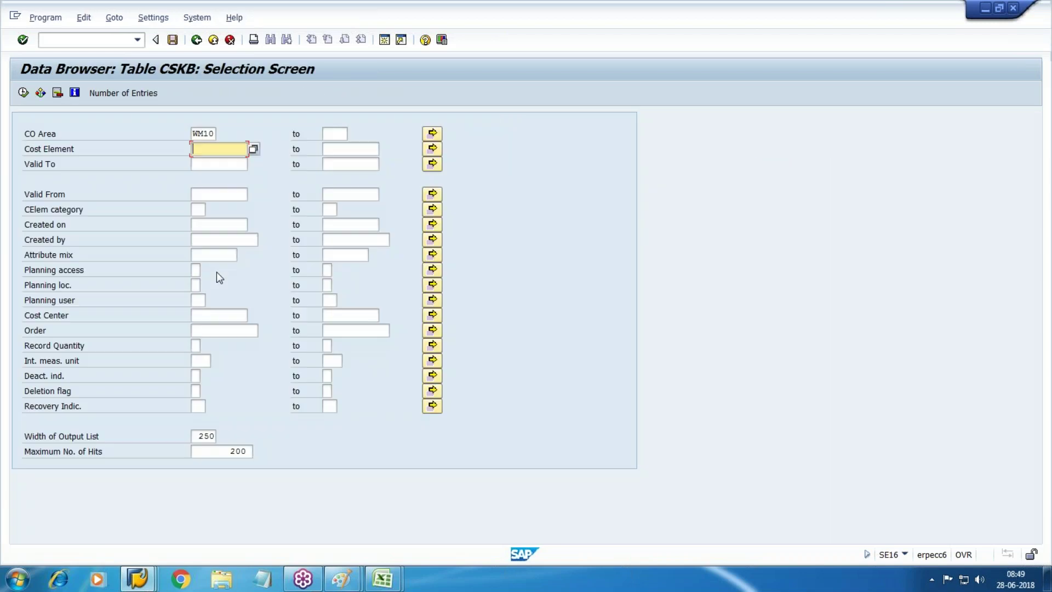
pyautogui.write('1002')
pyautogui.click(23, 92)
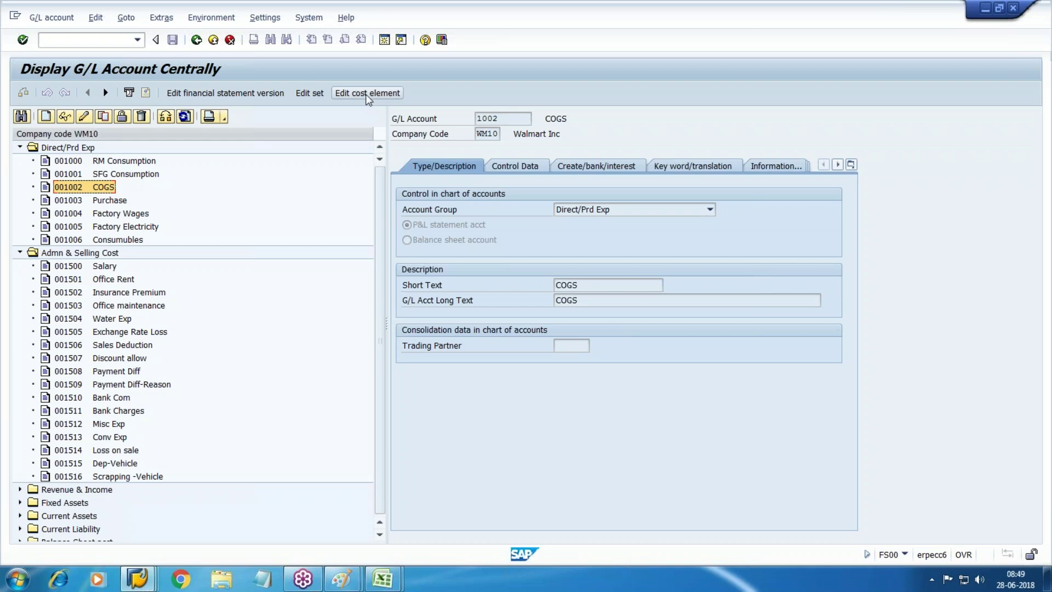
# Create the cost element for G/L account 1002 COGS with category 1, Primary costs/cost-reducing revenues, and save it.
pyautogui.click(367, 94)
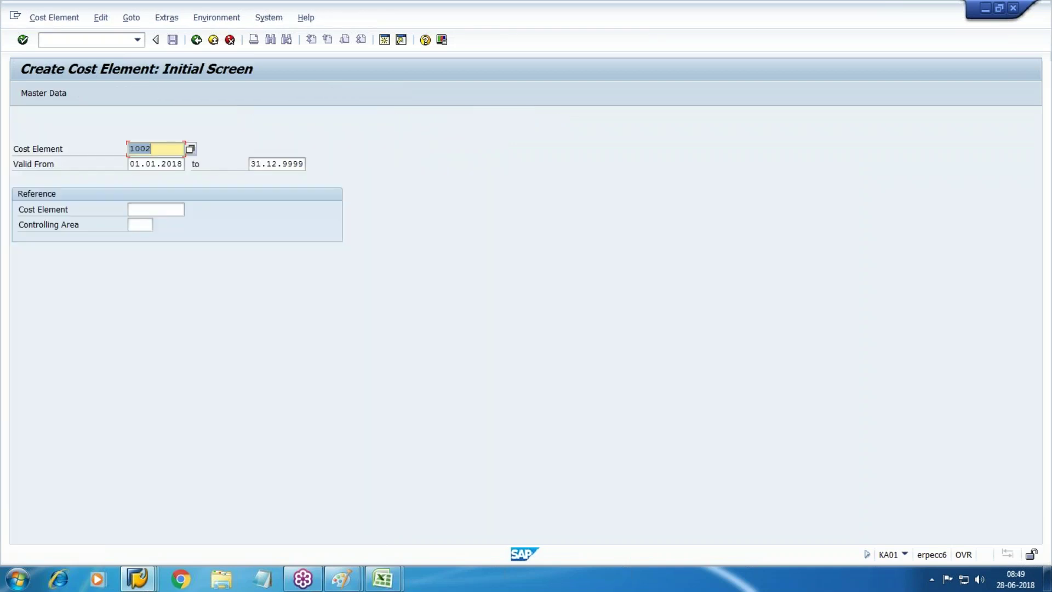
pyautogui.press('Return')
pyautogui.click(156, 299)
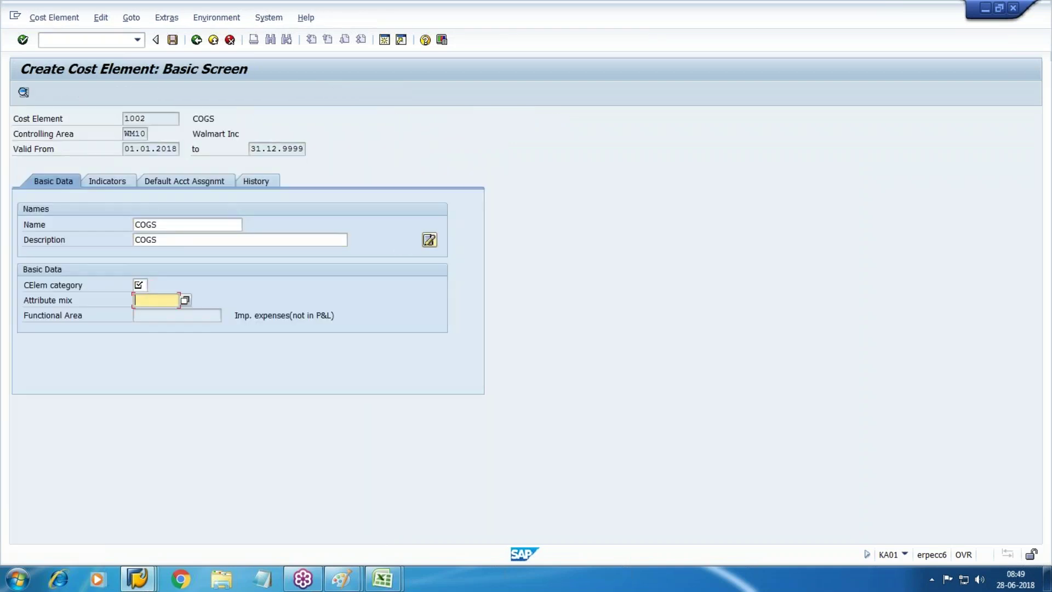
pyautogui.click(140, 285)
pyautogui.click(153, 285)
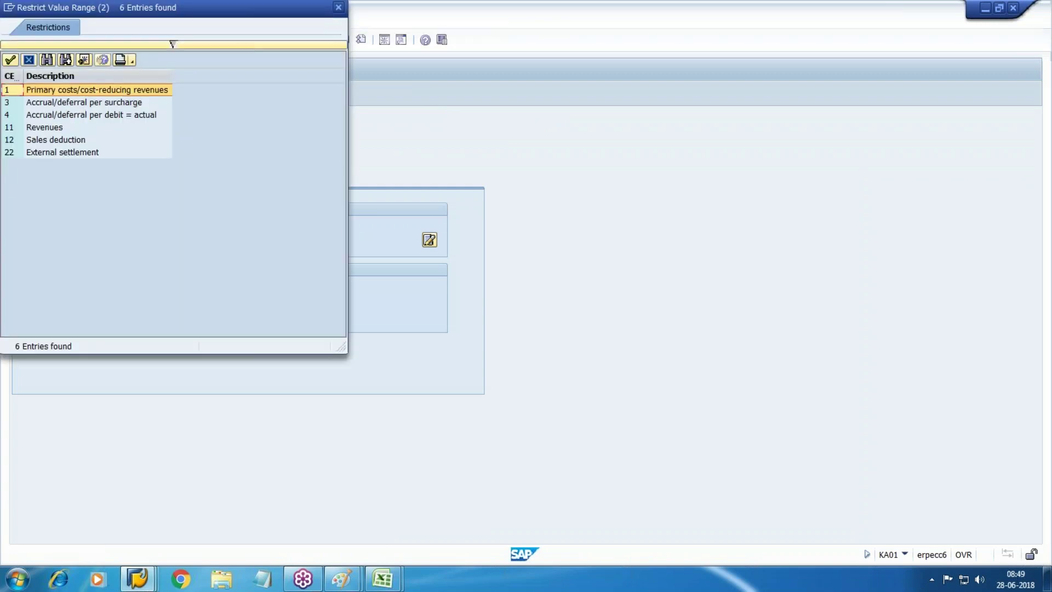
pyautogui.press('Return')
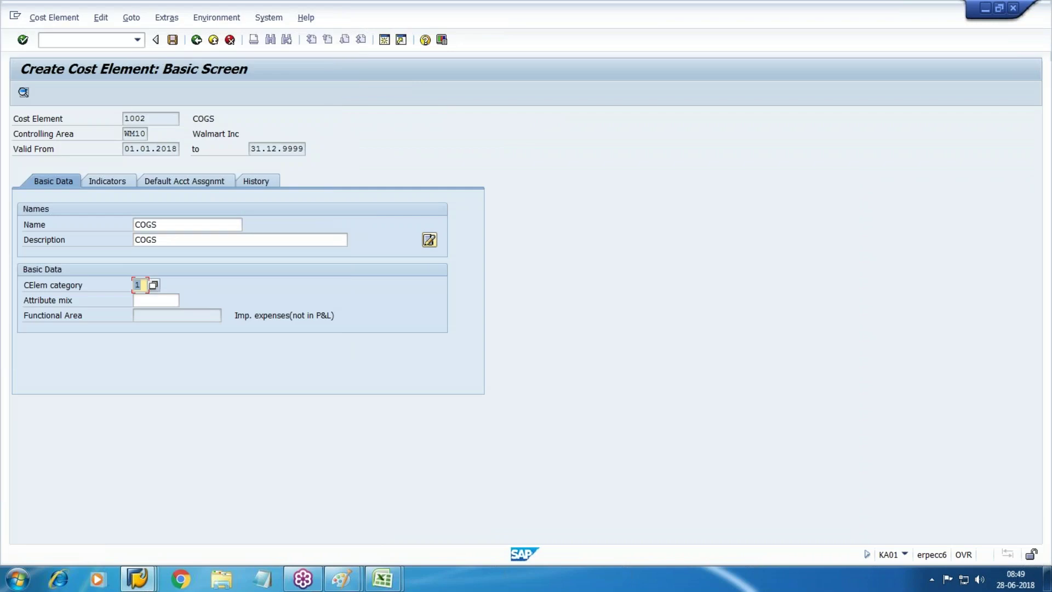
pyautogui.click(172, 39)
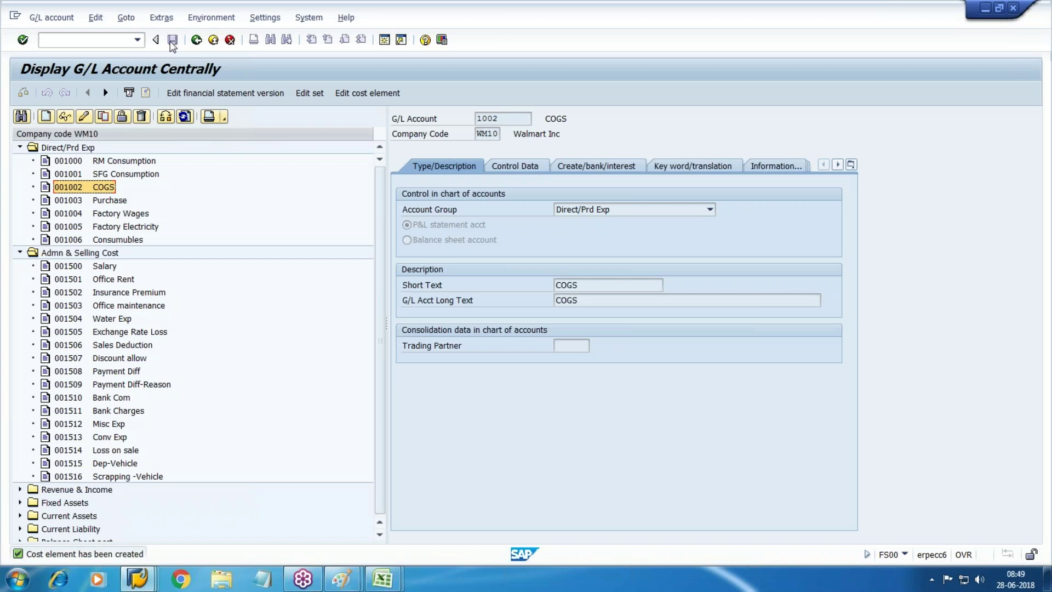
# Open G/L account 1002 for changing, review its bank/interest, control and type data, and save the account.
pyautogui.click(83, 116)
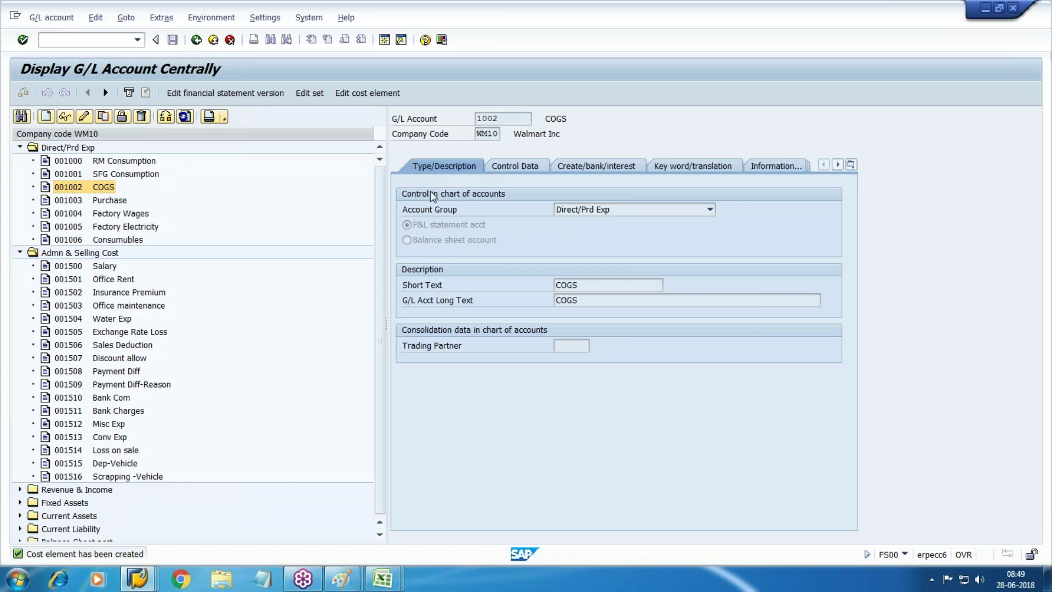
pyautogui.click(611, 167)
pyautogui.click(506, 168)
pyautogui.click(446, 164)
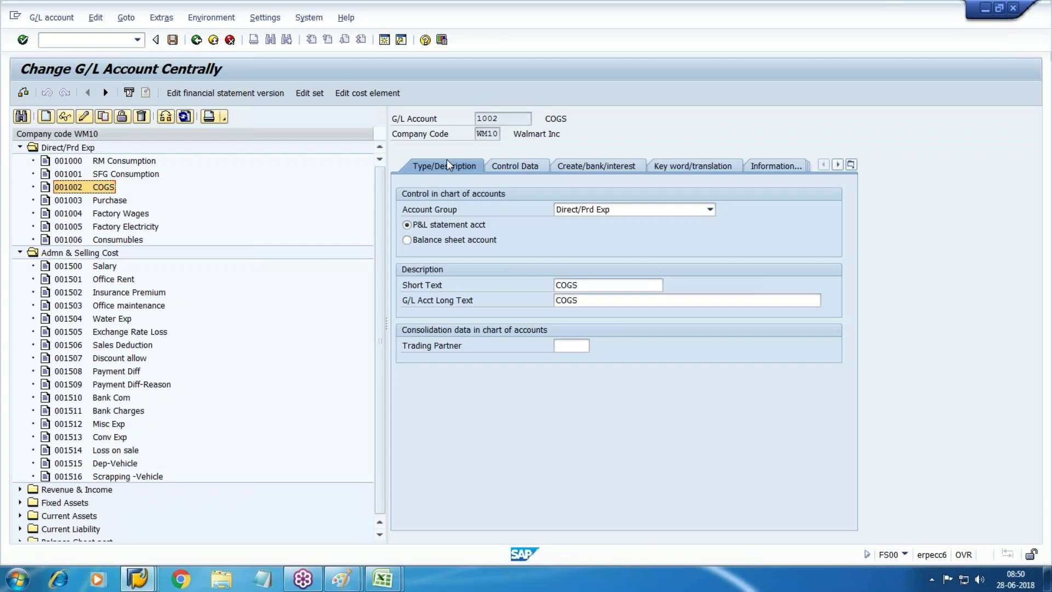
pyautogui.click(173, 39)
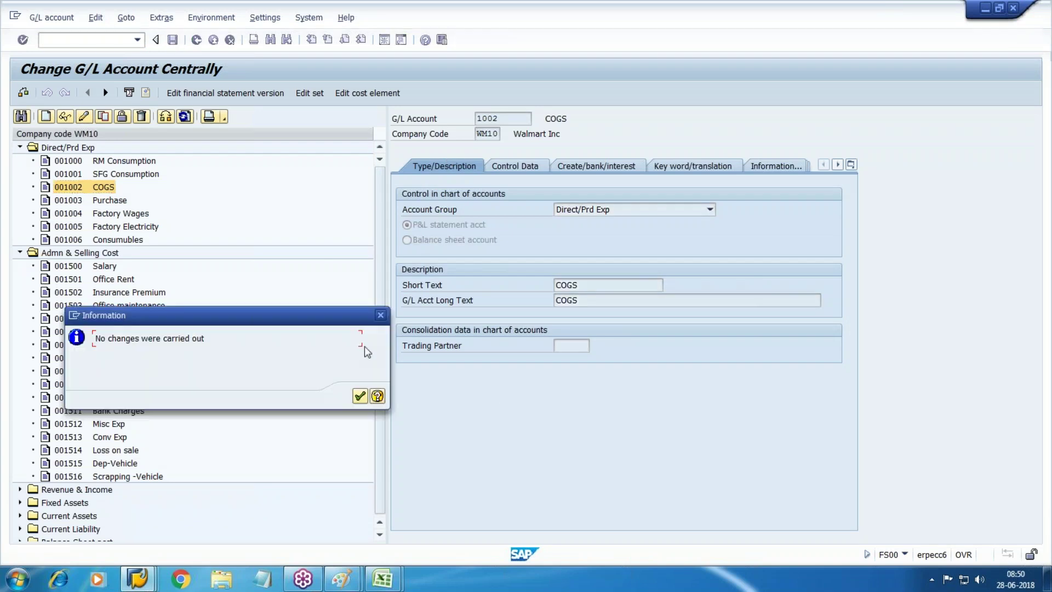
pyautogui.press('Return')
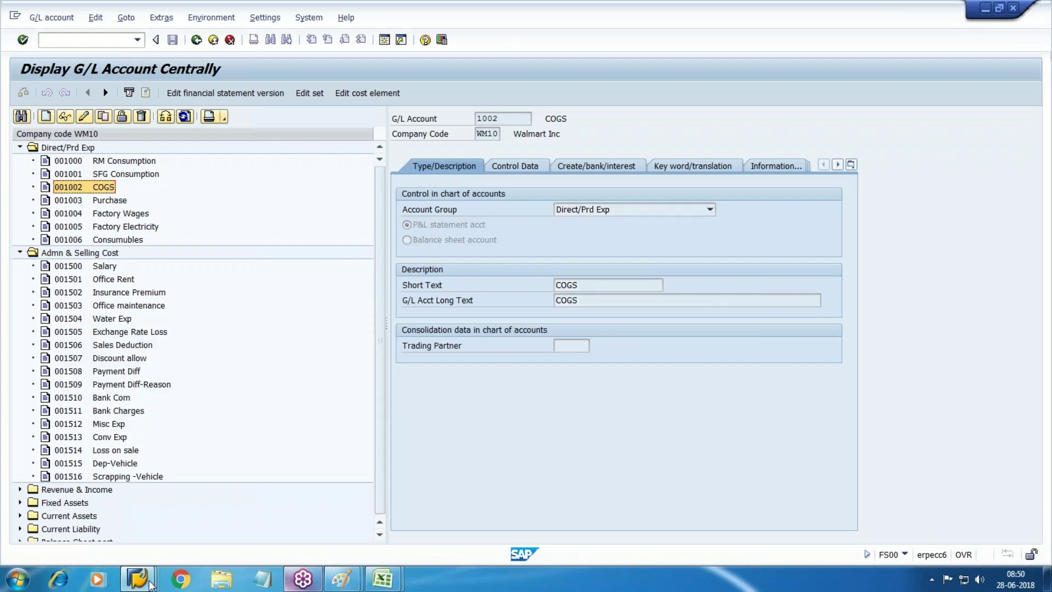
# Switch back to the Data Browser, display the CSKB entries for WM10 cost element 1002, and return to its initial screen.
pyautogui.moveTo(137, 579)
pyautogui.click(662, 530)
pyautogui.press('F8')
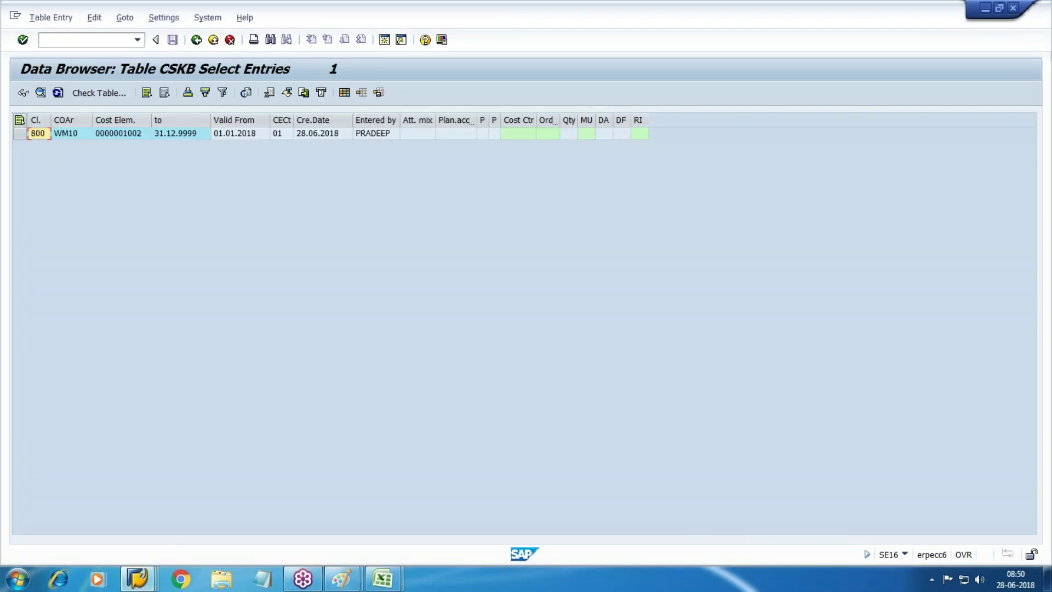
pyautogui.click(214, 40)
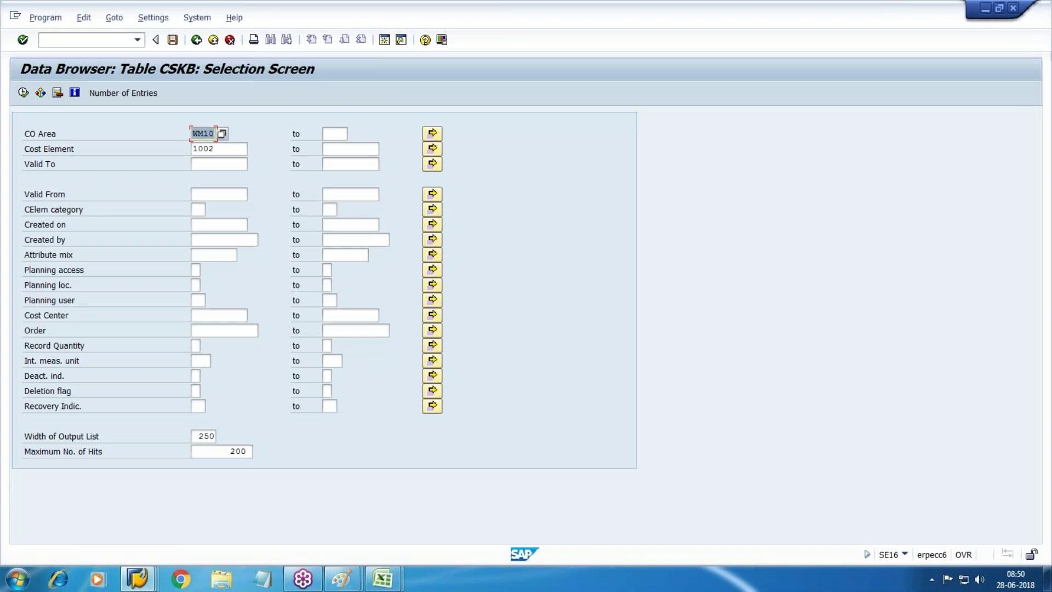
pyautogui.press('F3')
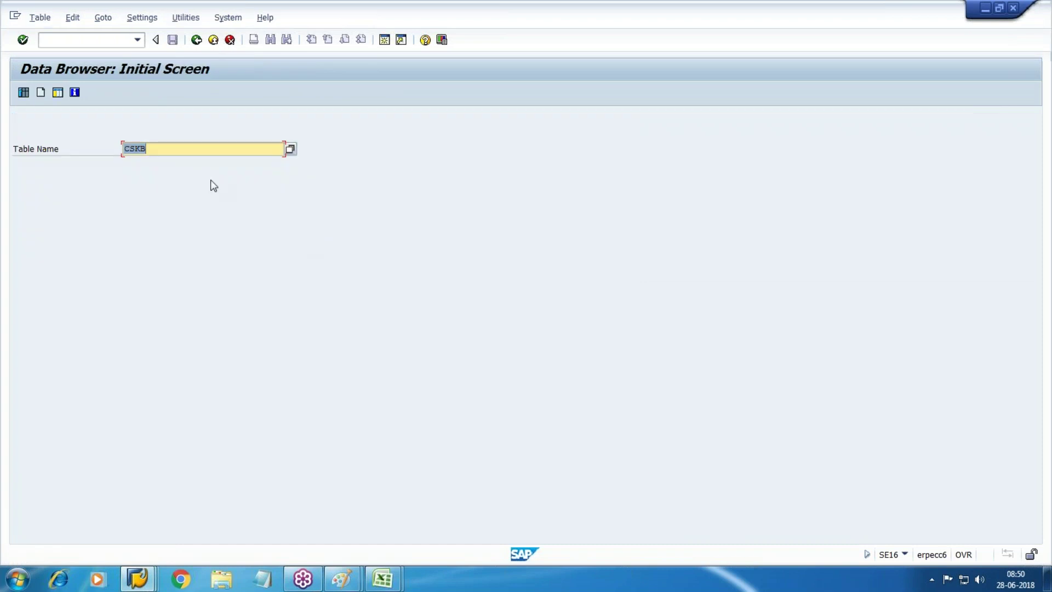
pyautogui.click(73, 39)
pyautogui.write('/')
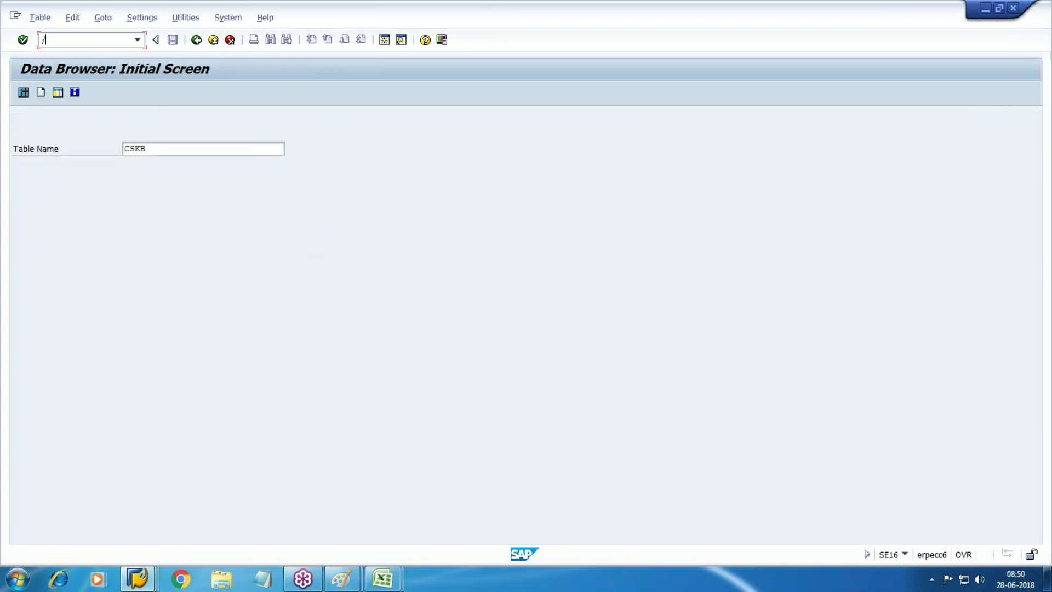
pyautogui.write('NSE1')
pyautogui.press('BackSpace')
pyautogui.press('BackSpace')
pyautogui.press('BackSpace')
pyautogui.press('BackSpace')
pyautogui.press('BackSpace')
# Leave the Data Browser and open KA23 - Display under Controlling's Cost Element Accounting master data, in Collective Processing.
pyautogui.press('F3')
pyautogui.click(33, 211)
pyautogui.click(46, 250)
pyautogui.click(59, 263)
pyautogui.click(72, 277)
pyautogui.click(137, 303)
pyautogui.doubleClick(134, 291)
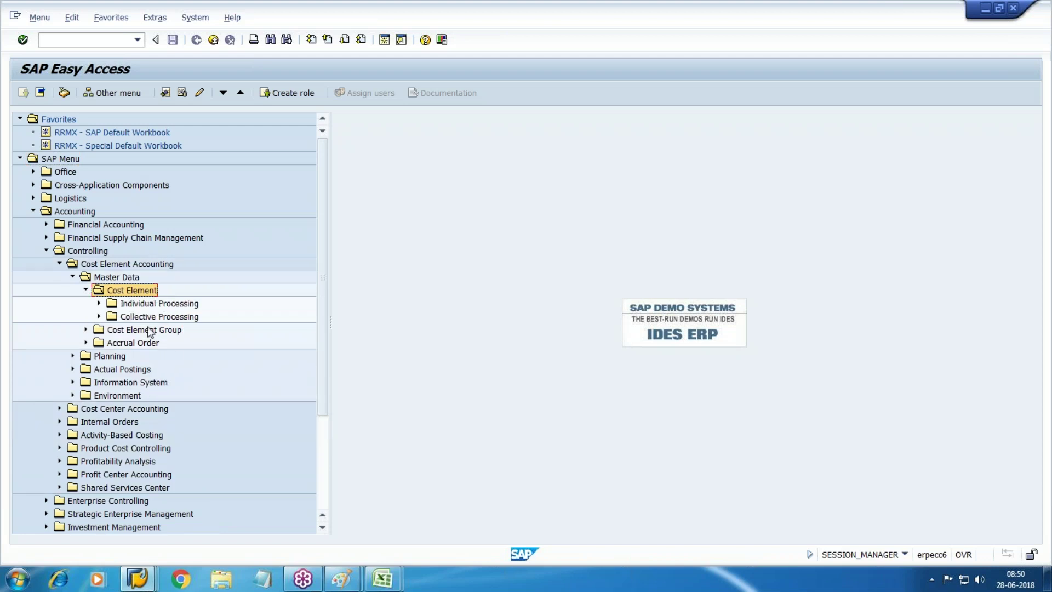
pyautogui.click(152, 318)
pyautogui.click(98, 316)
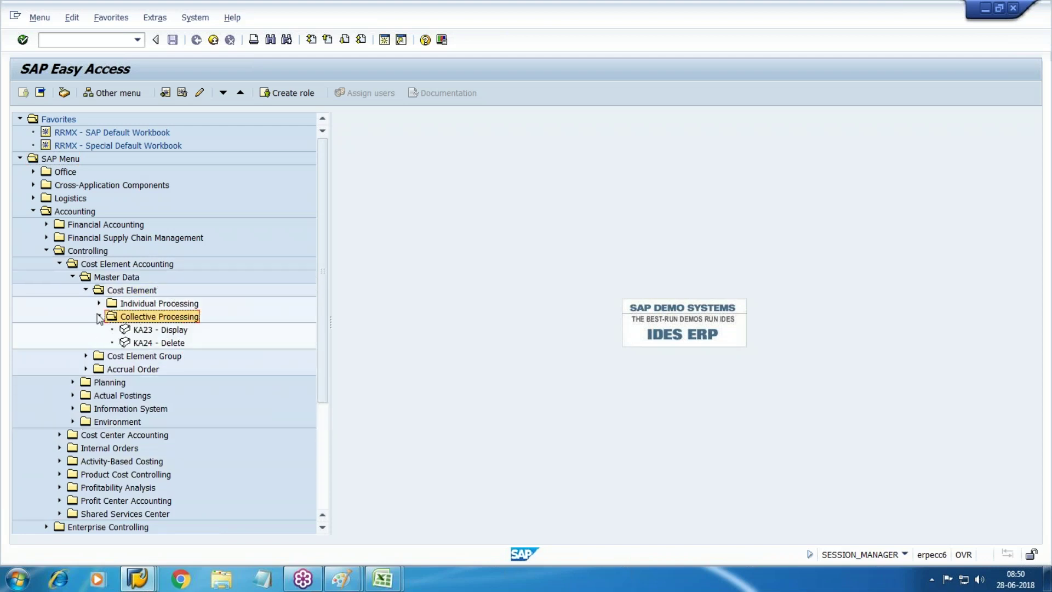
pyautogui.doubleClick(157, 331)
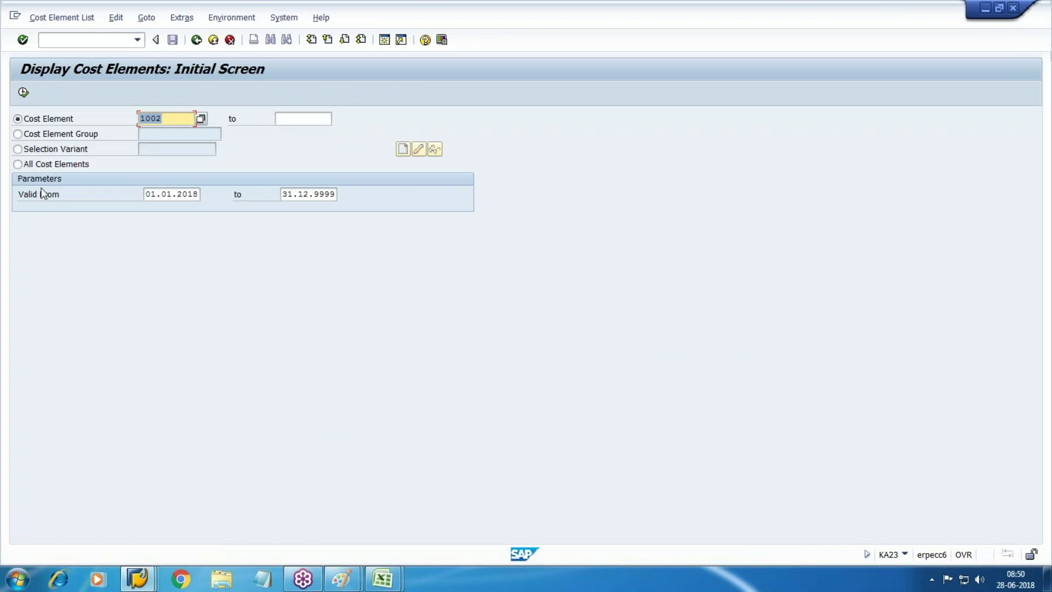
# Display all cost elements valid from 01.01.2018 to 31.12.9999, review the names in the list, and return to SAP Easy Access.
pyautogui.click(34, 165)
pyautogui.click(23, 92)
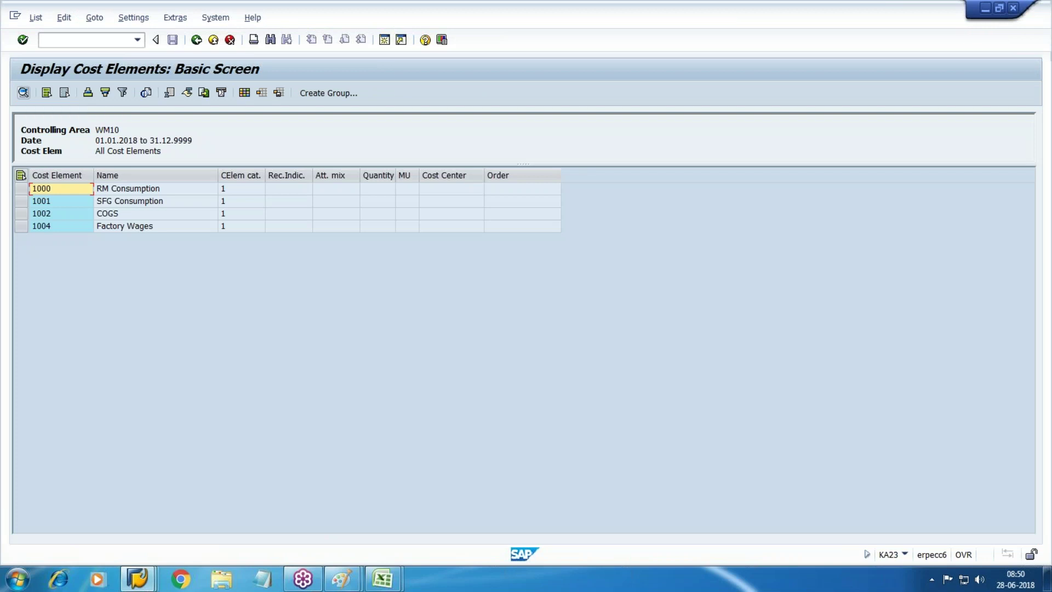
pyautogui.click(160, 190)
pyautogui.click(161, 200)
pyautogui.click(170, 189)
pyautogui.click(136, 231)
pyautogui.press('Up')
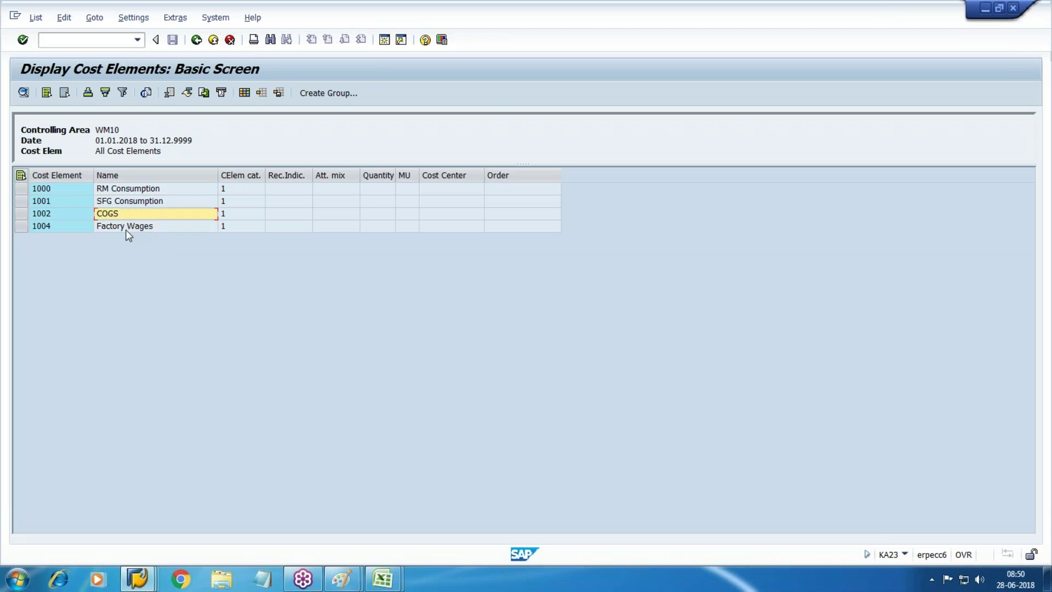
pyautogui.press('F3')
pyautogui.press('F3')
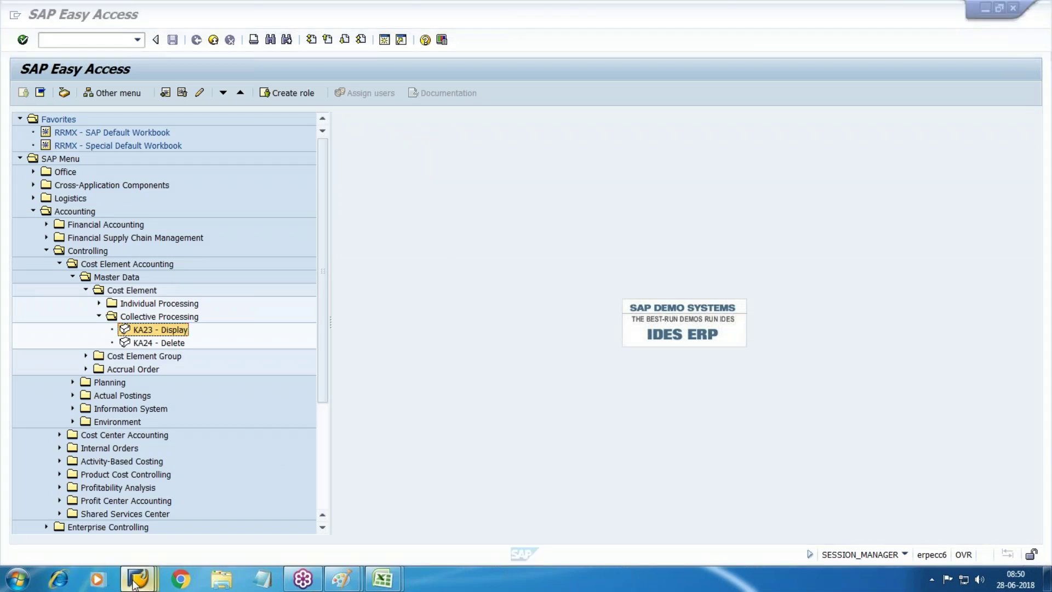
# Switch to the Create Cost Element session, start transaction SPRO there, and open the SAP Reference IMG.
pyautogui.moveTo(137, 578)
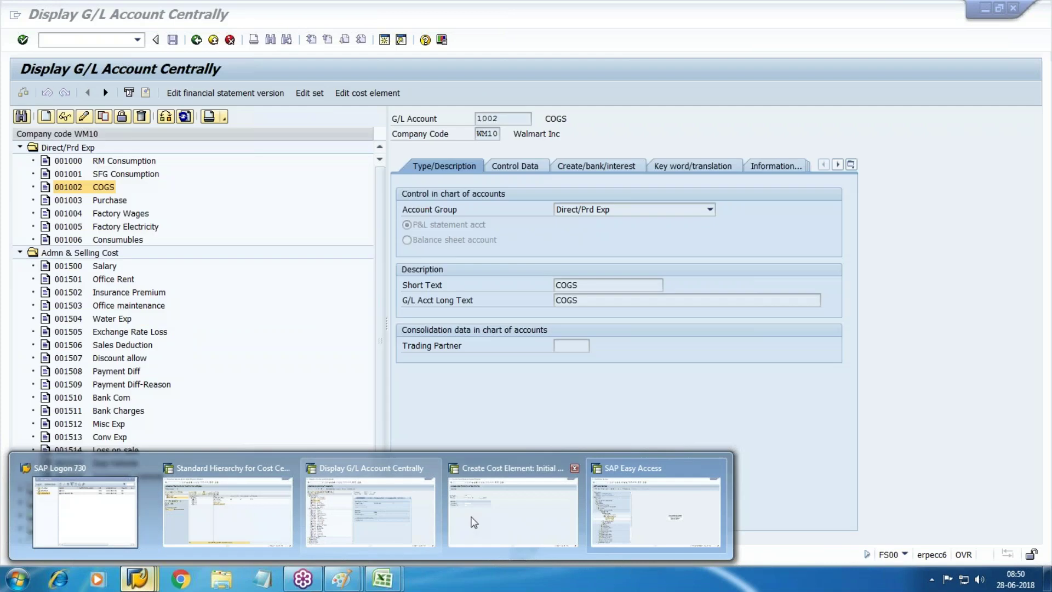
pyautogui.click(474, 522)
pyautogui.click(121, 41)
pyautogui.write('/nspro')
pyautogui.press('Return')
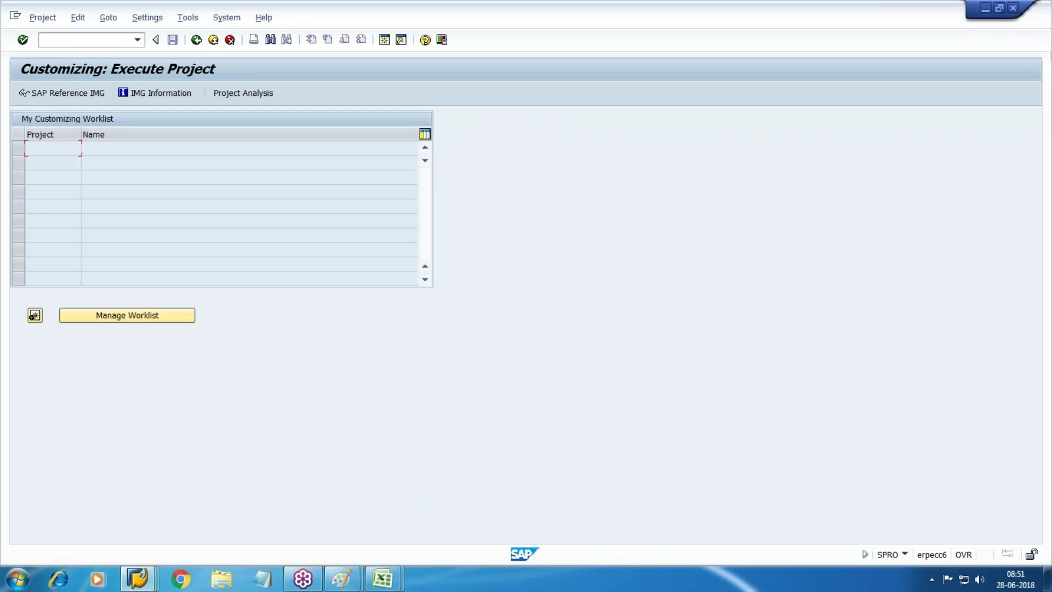
pyautogui.click(68, 92)
# Expand the IMG structure through Controlling, Cost Element Accounting and Master Data down to Cost Elements.
pyautogui.click(91, 343)
pyautogui.click(33, 343)
pyautogui.scroll(-2, 39, 323)
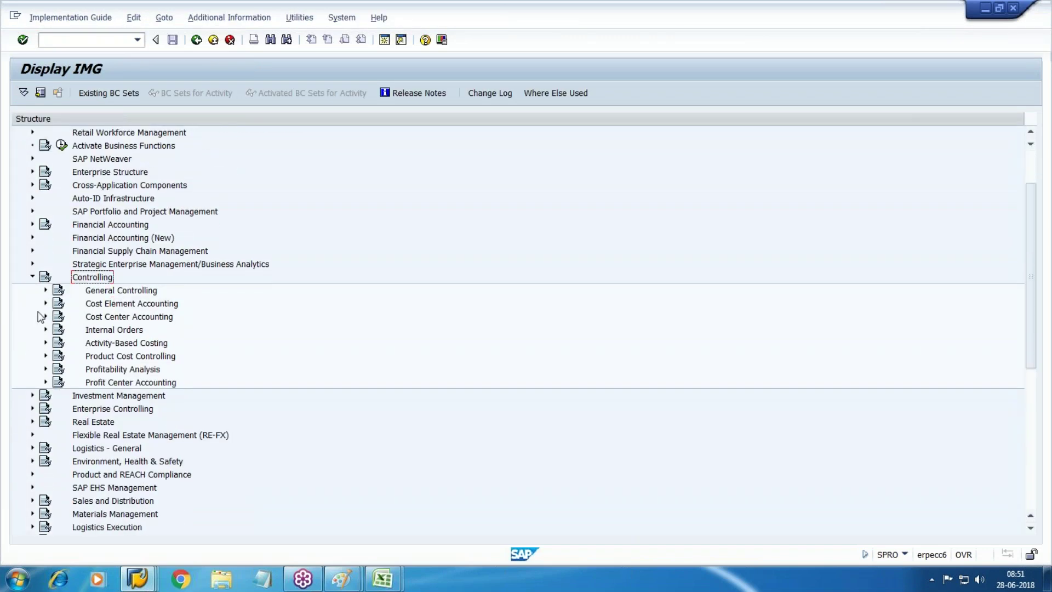
pyautogui.click(45, 290)
pyautogui.scroll(-2, 46, 293)
pyautogui.click(46, 237)
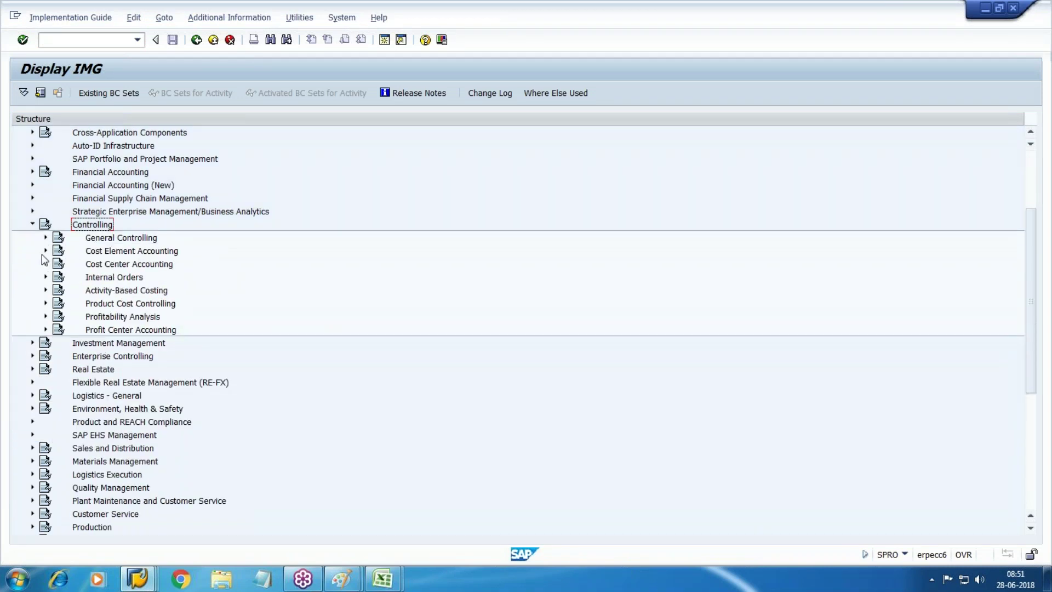
pyautogui.click(45, 250)
pyautogui.click(135, 279)
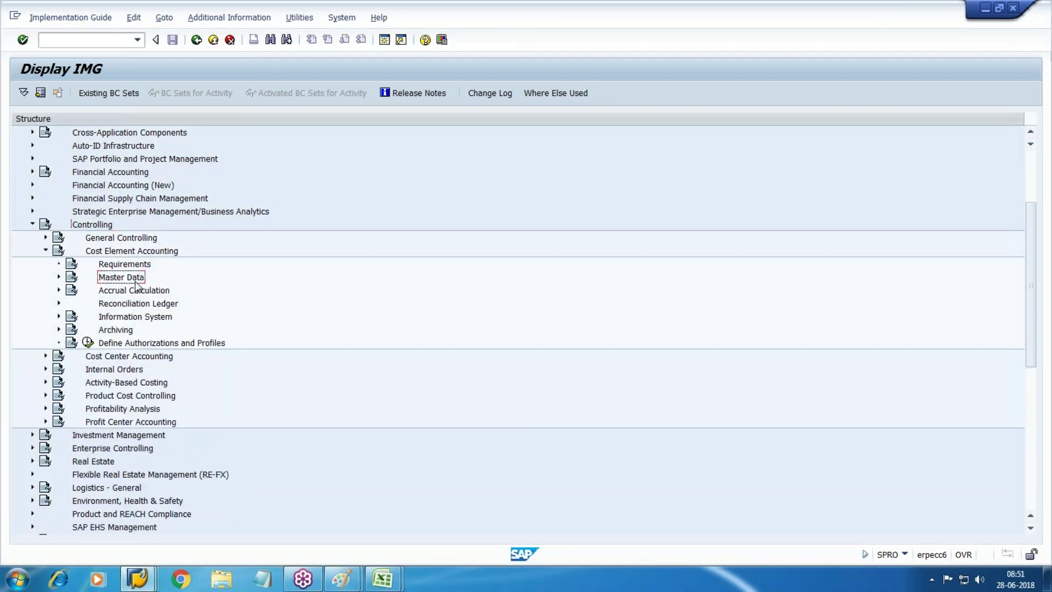
pyautogui.click(59, 278)
pyautogui.click(72, 290)
pyautogui.scroll(-1, 158, 292)
# Look at the activities offered for Create Cost Elements and close the list without choosing one.
pyautogui.click(158, 292)
pyautogui.doubleClick(179, 294)
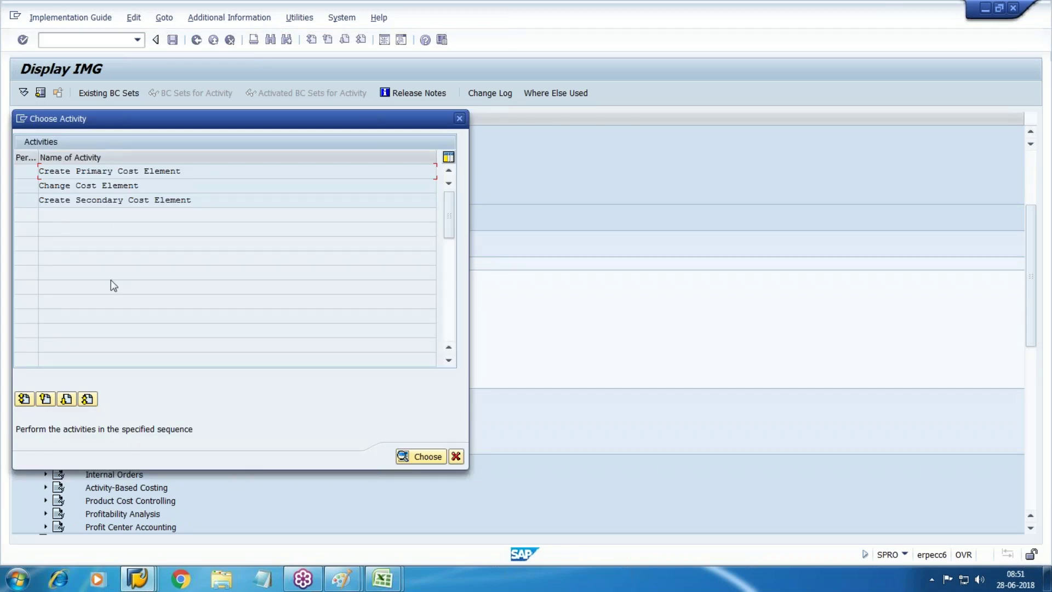
pyautogui.press('Escape')
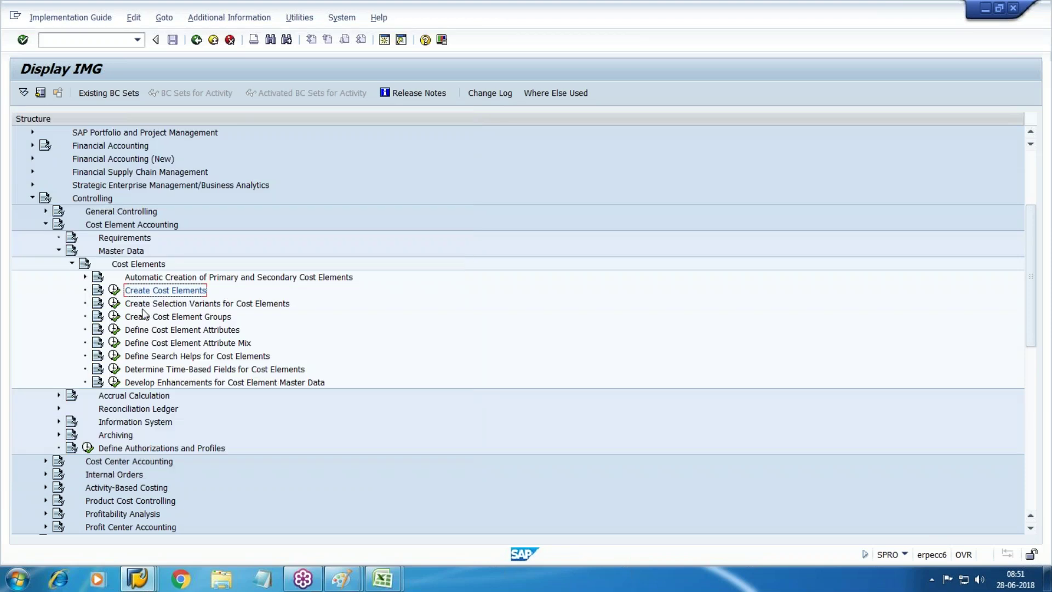
# Open Make Default Settings under automatic cost element creation for chart of accounts WM10 and start new entries.
pyautogui.click(85, 278)
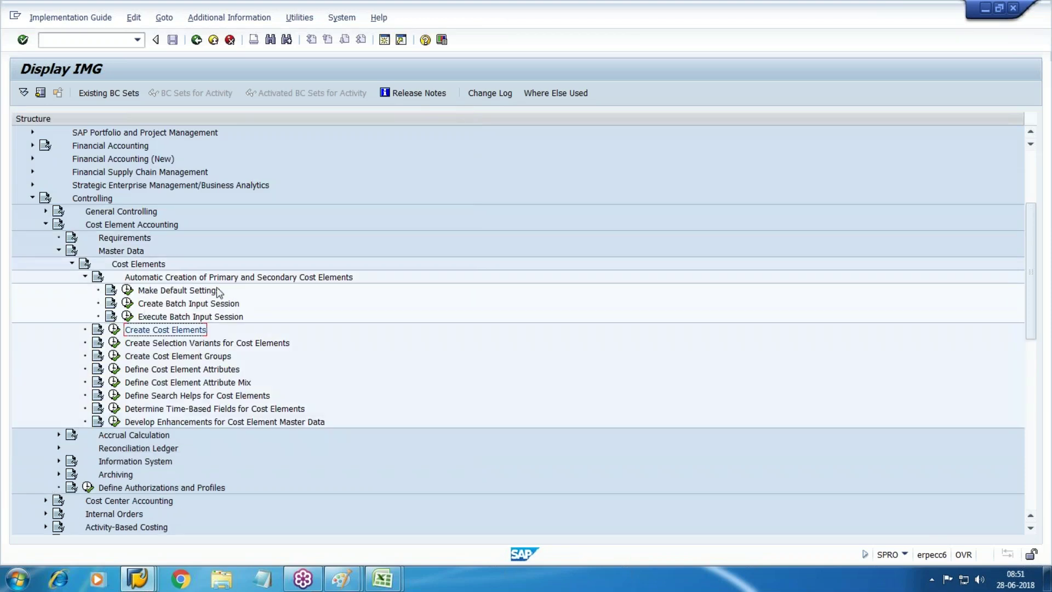
pyautogui.click(128, 291)
pyautogui.press('Return')
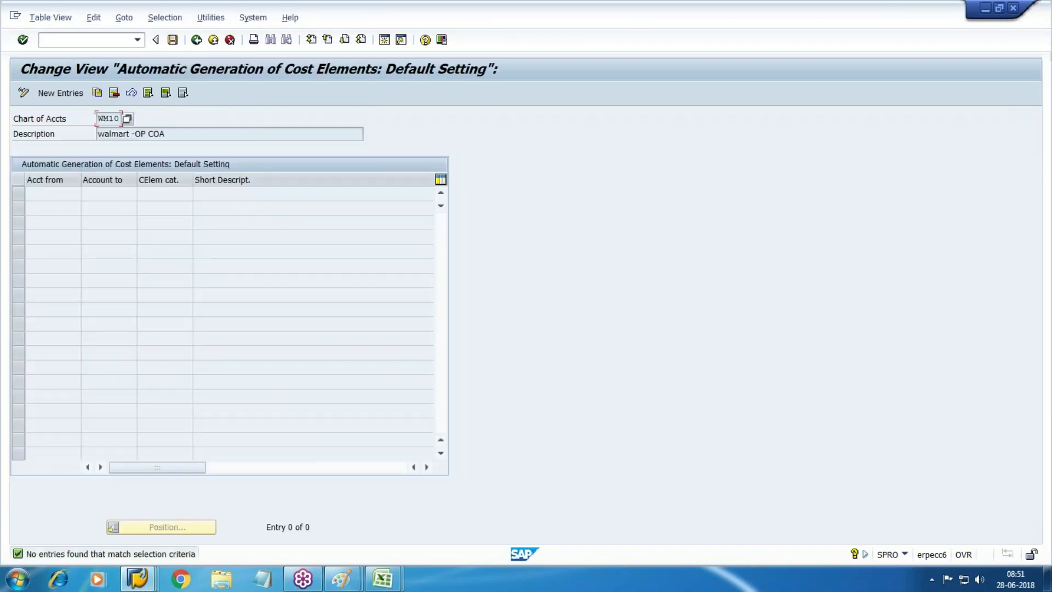
pyautogui.press('F5')
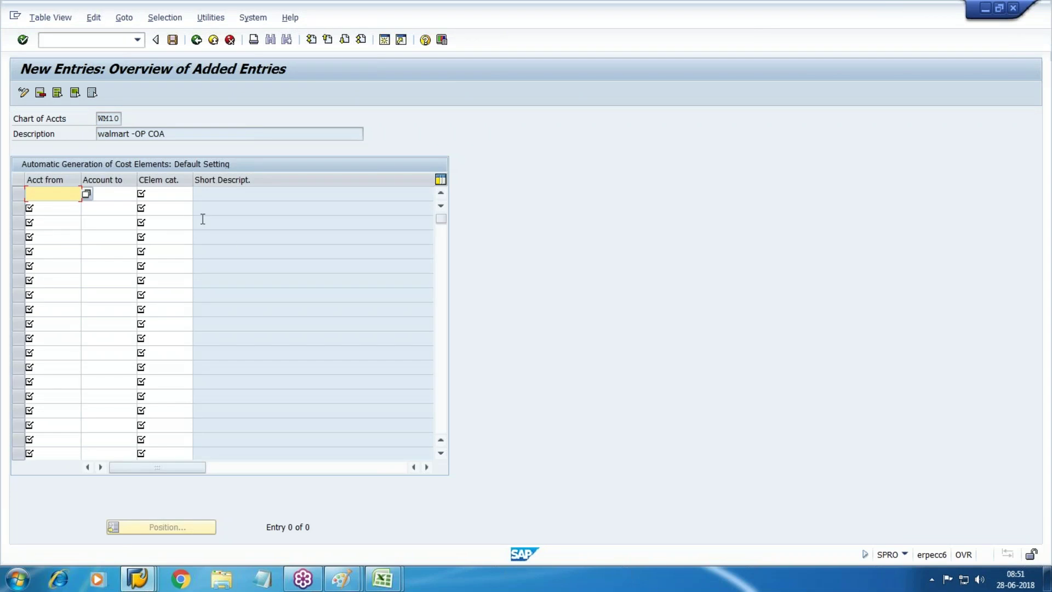
# Switch to the Display G/L Account Centrally session and select account 001005 Factory Electricity to check the account ranges.
pyautogui.click(137, 578)
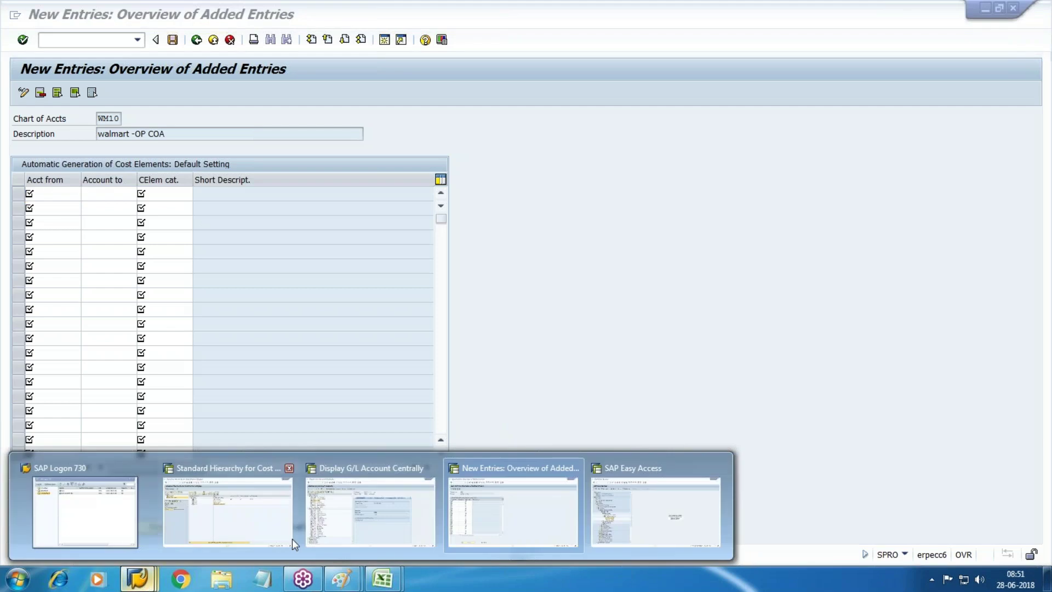
pyautogui.click(365, 525)
pyautogui.click(118, 227)
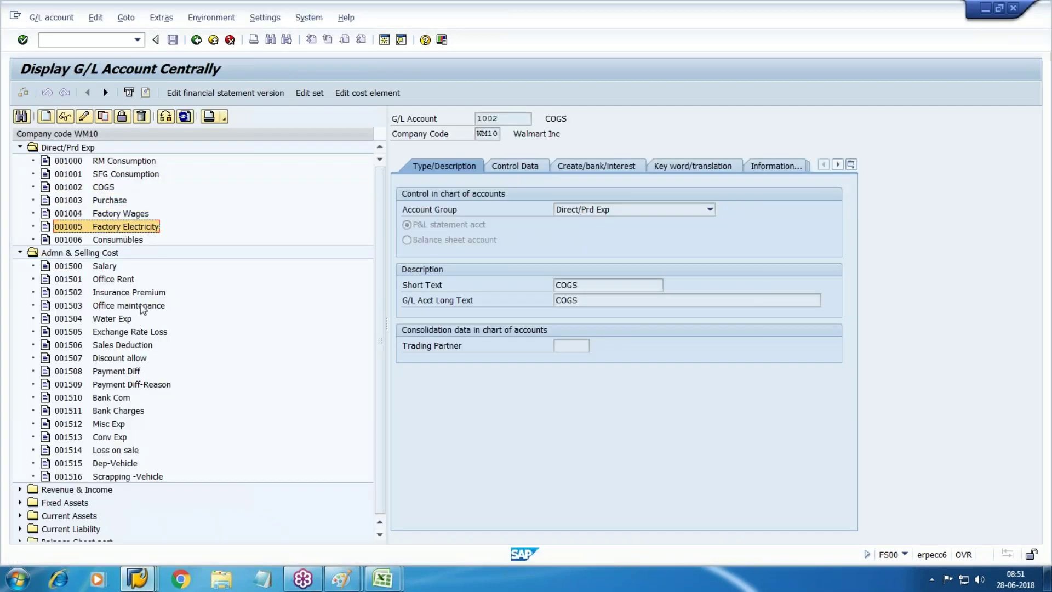
# Switch back to the new entries screen and enter the account range 1005 to 1006 with cost element category 1.
pyautogui.hotkey('alt', 'Tab')
pyautogui.write('1005')
pyautogui.press('Tab')
pyautogui.write('1006')
pyautogui.press('Tab')
pyautogui.press('Tab')
pyautogui.hotkey('shift', 'Tab')
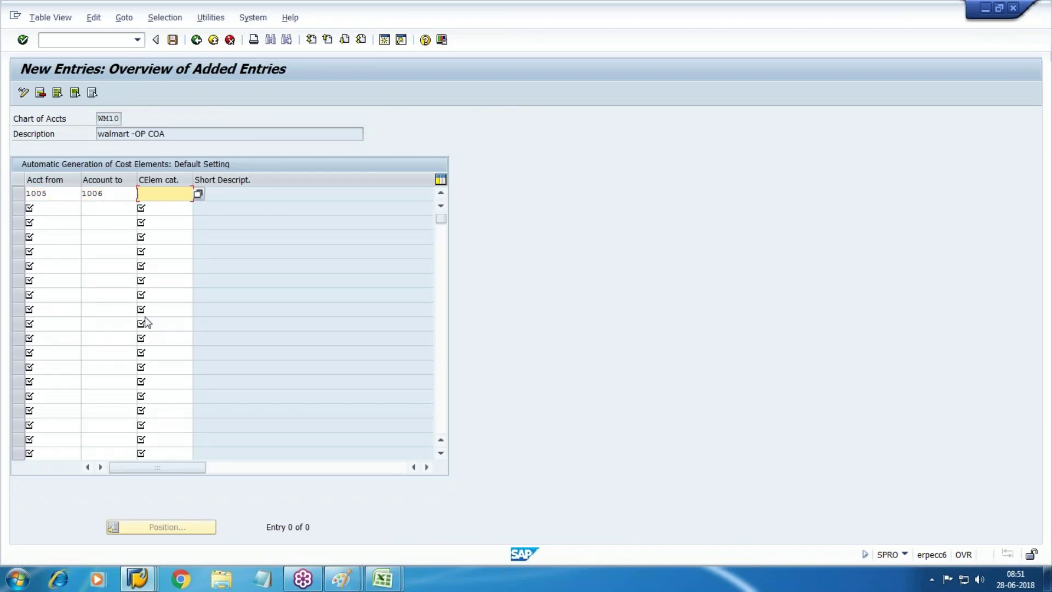
pyautogui.press('F4')
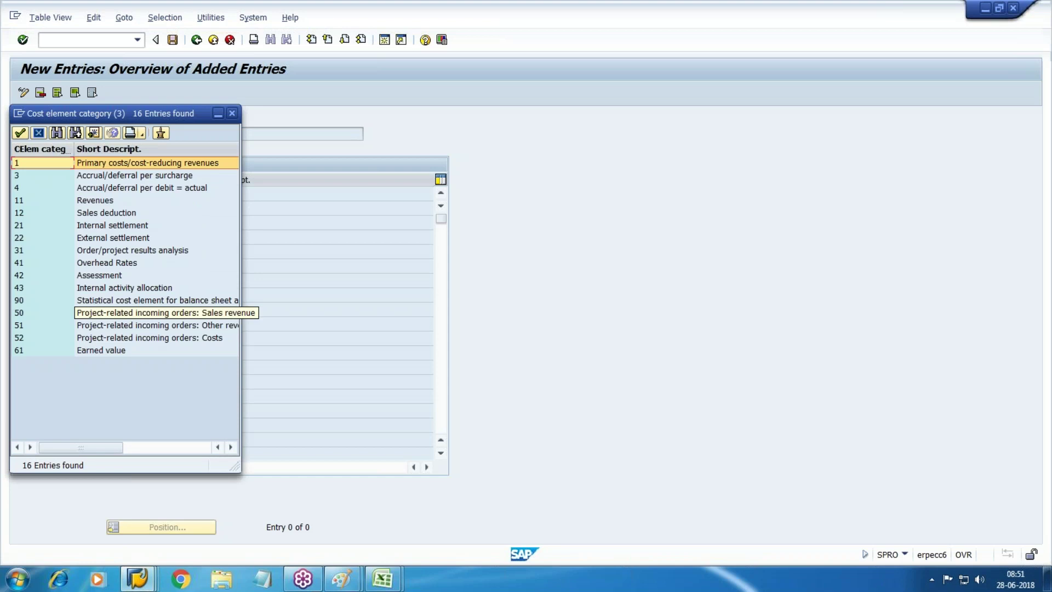
pyautogui.doubleClick(61, 164)
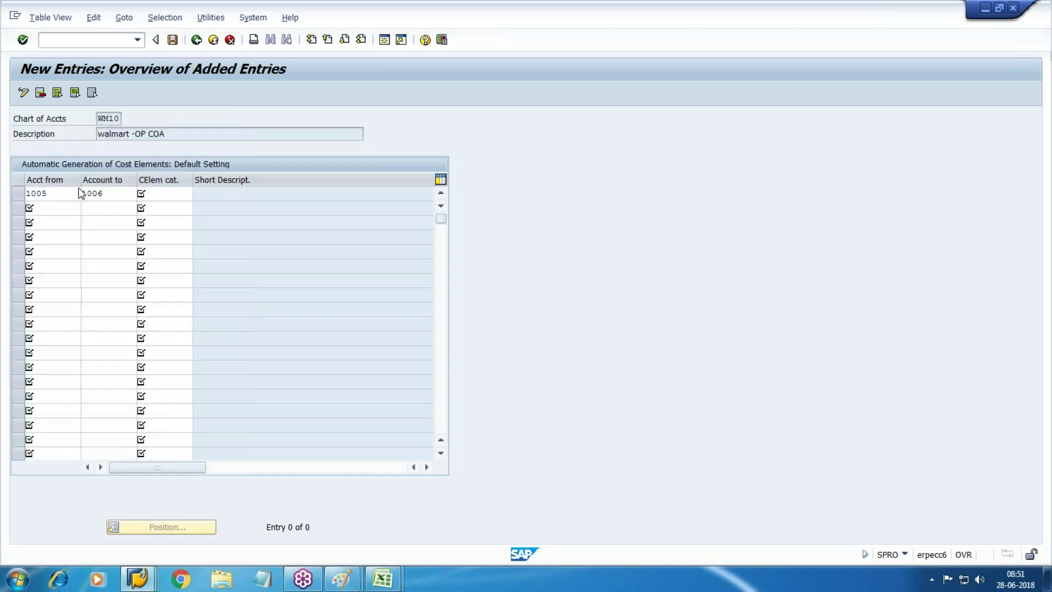
pyautogui.press('Tab')
pyautogui.press('Tab')
pyautogui.hotkey('shift', 'Tab')
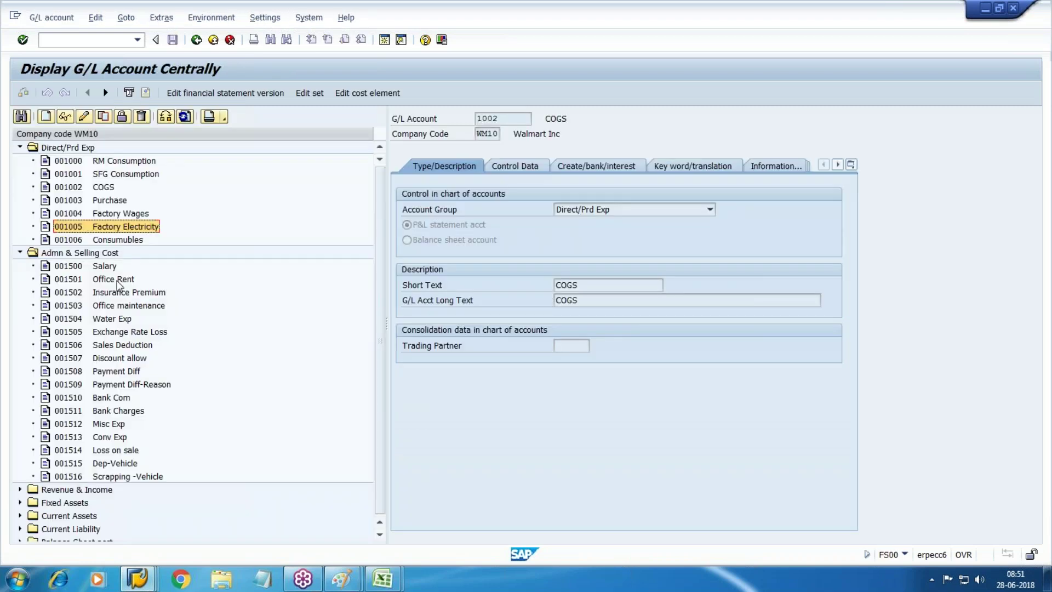
# Check the Admn & Selling Cost accounts in the G/L session, then add the range 1500 to 1504 with cost element category 1.
pyautogui.click(114, 267)
pyautogui.press('Down')
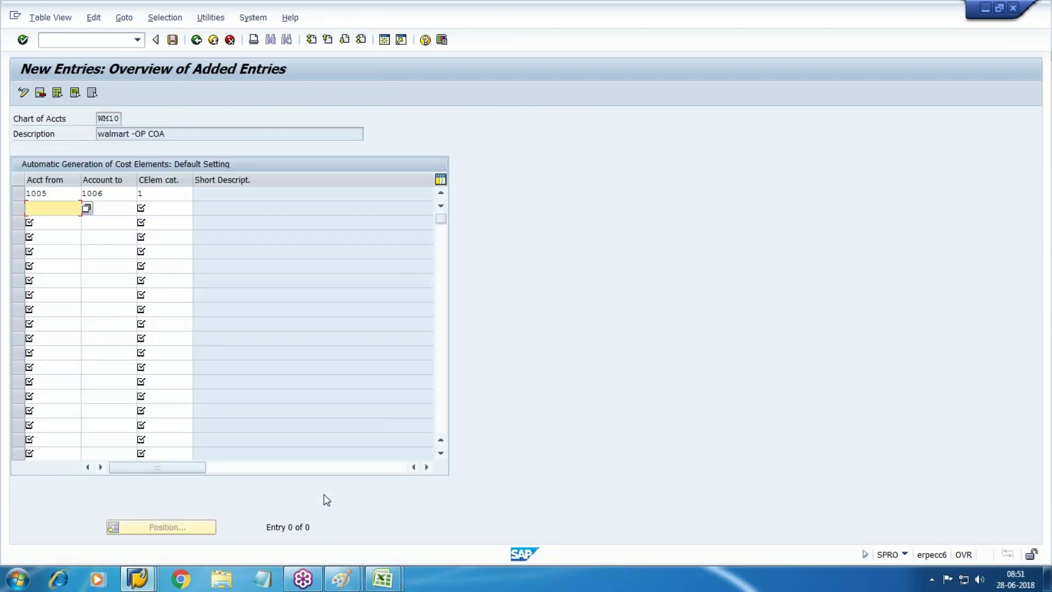
pyautogui.write('1006')
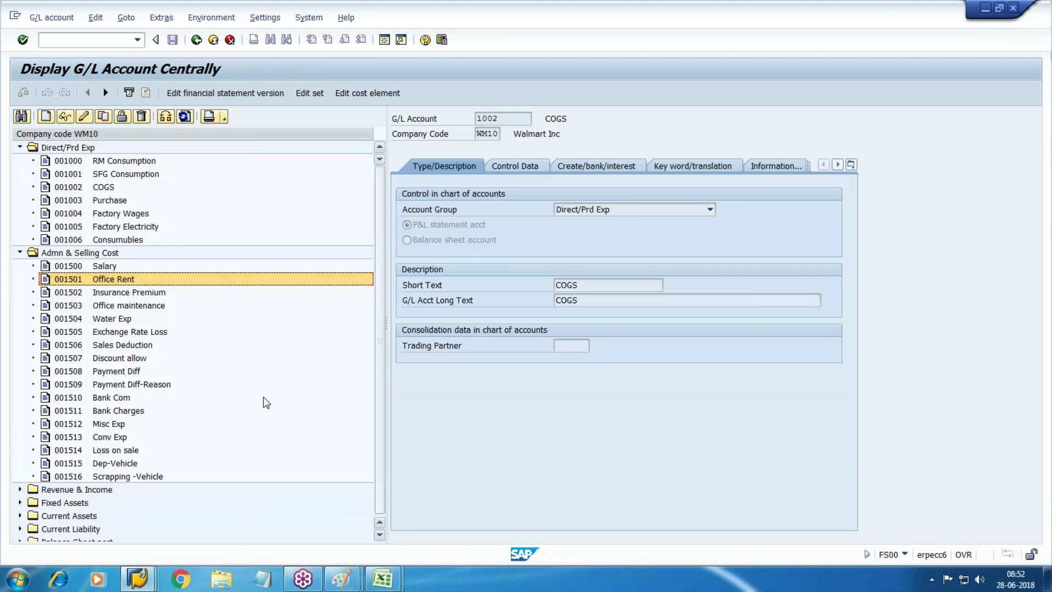
pyautogui.click(123, 320)
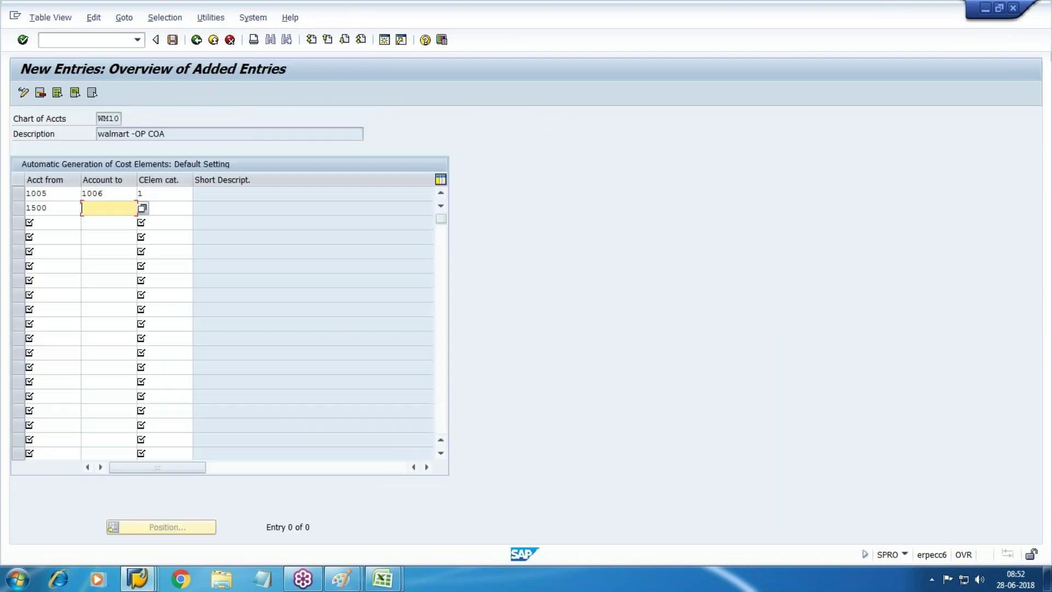
pyautogui.write('1504')
pyautogui.press('Tab')
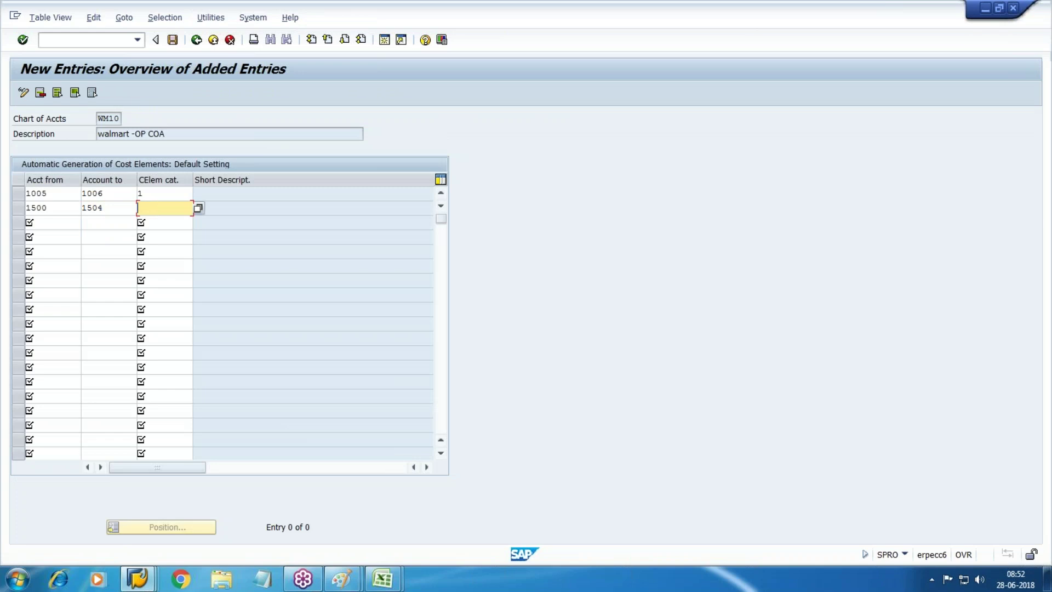
pyautogui.press('Return')
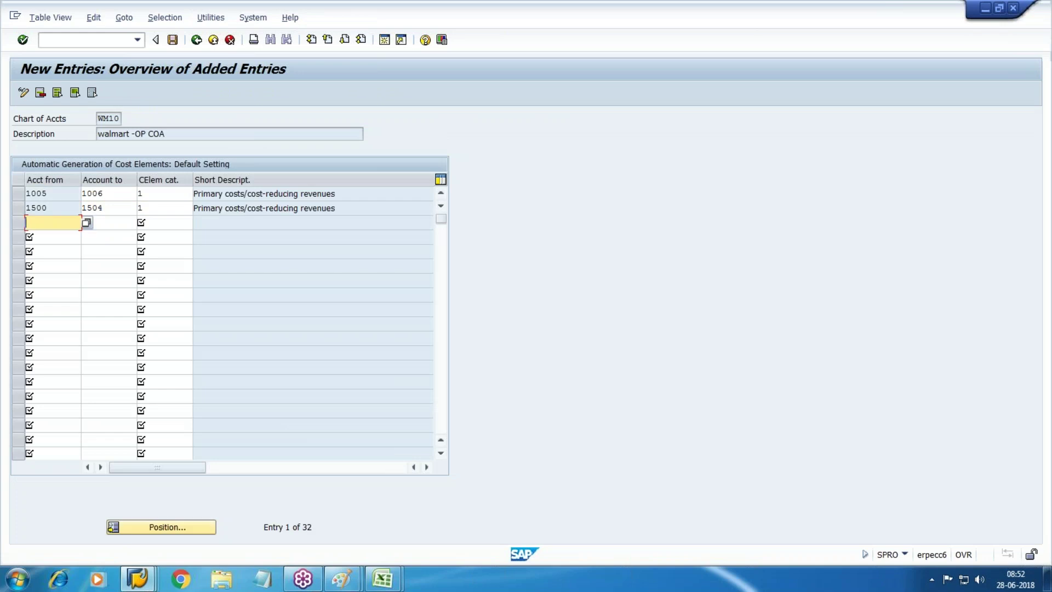
# Save the automatic cost element default settings and return to the IMG structure.
pyautogui.click(173, 40)
pyautogui.press('Return')
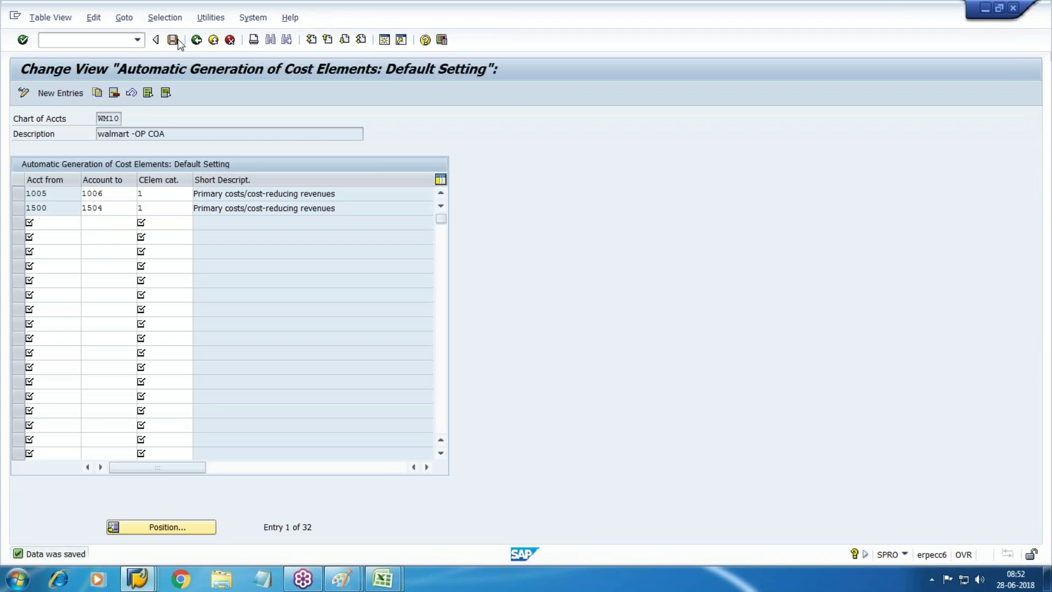
pyautogui.press('Return')
pyautogui.click(197, 40)
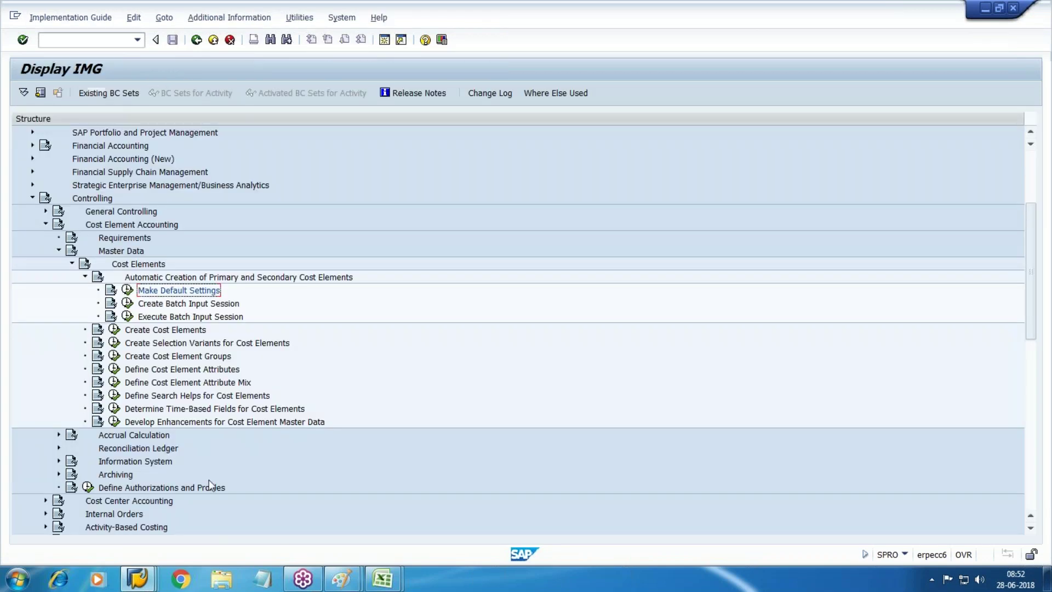
# Look at the Create Batch Input Session screen, review the saved WM10 account ranges in Make Default Settings and return to the IMG.
pyautogui.click(189, 303)
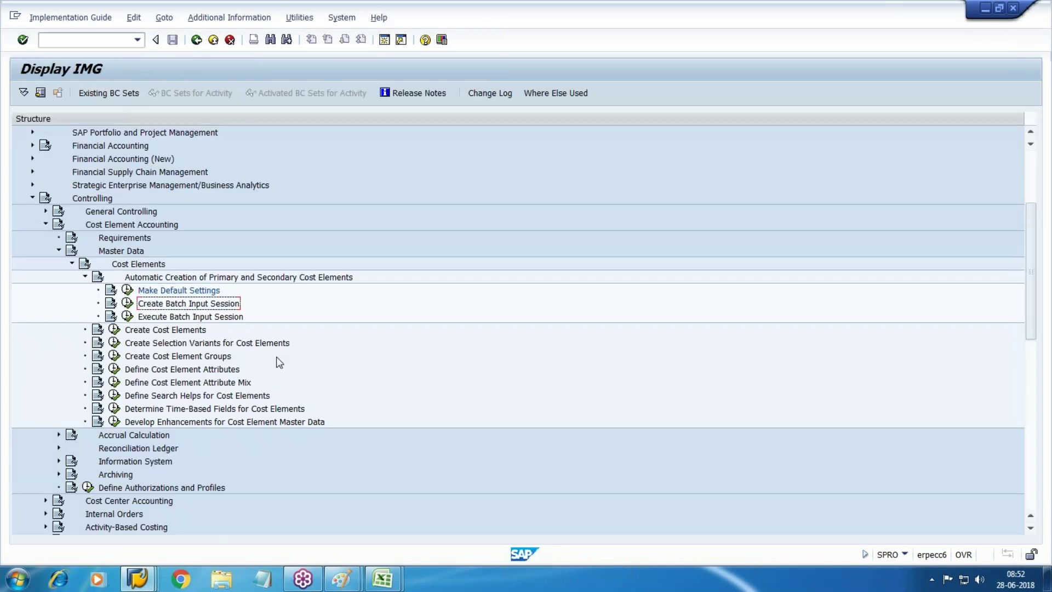
pyautogui.click(128, 303)
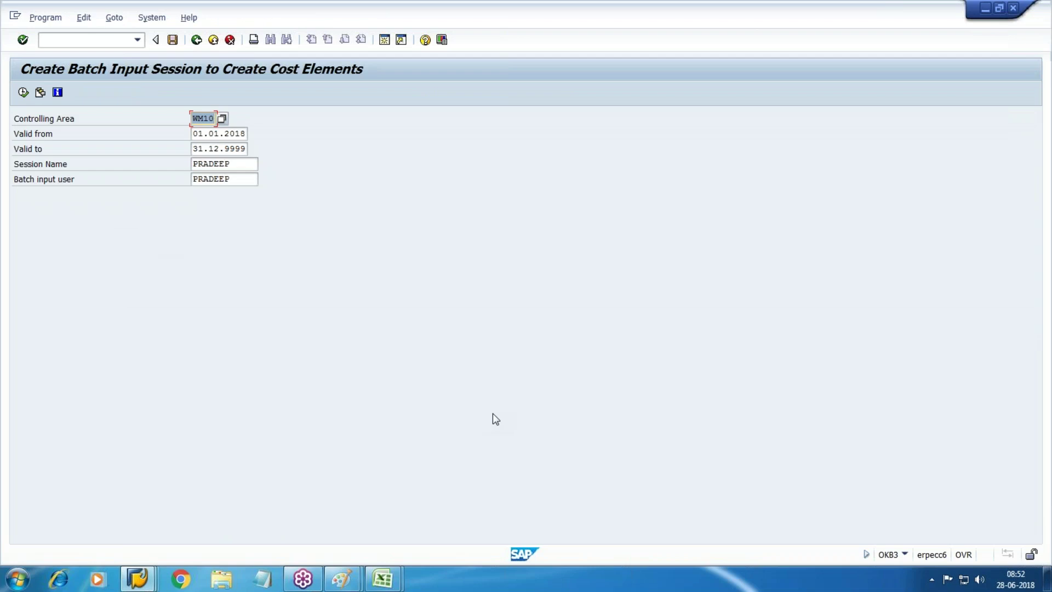
pyautogui.press('F3')
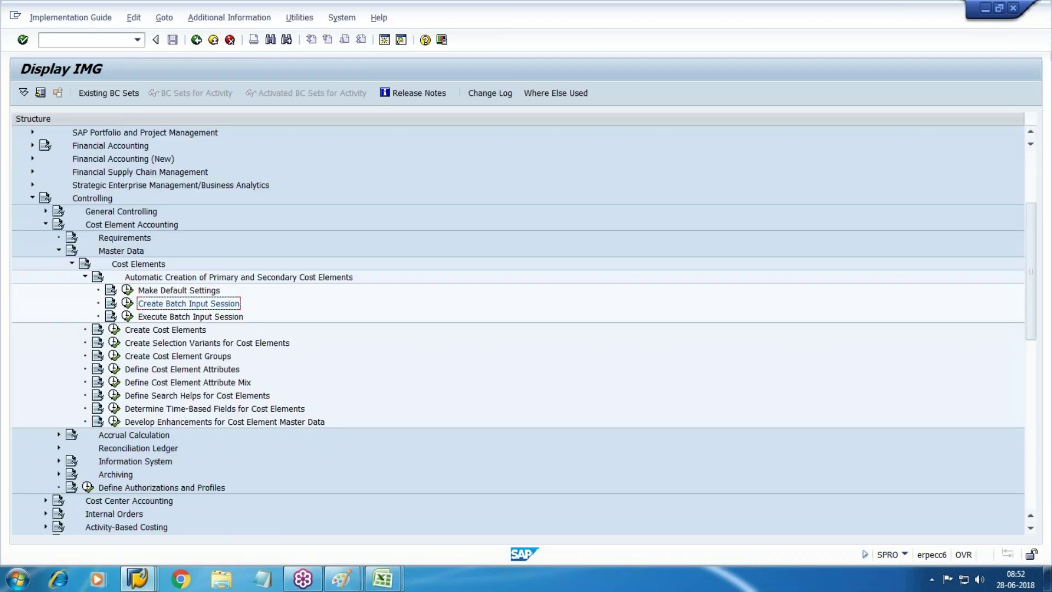
pyautogui.click(128, 290)
pyautogui.press('Return')
pyautogui.press('Return')
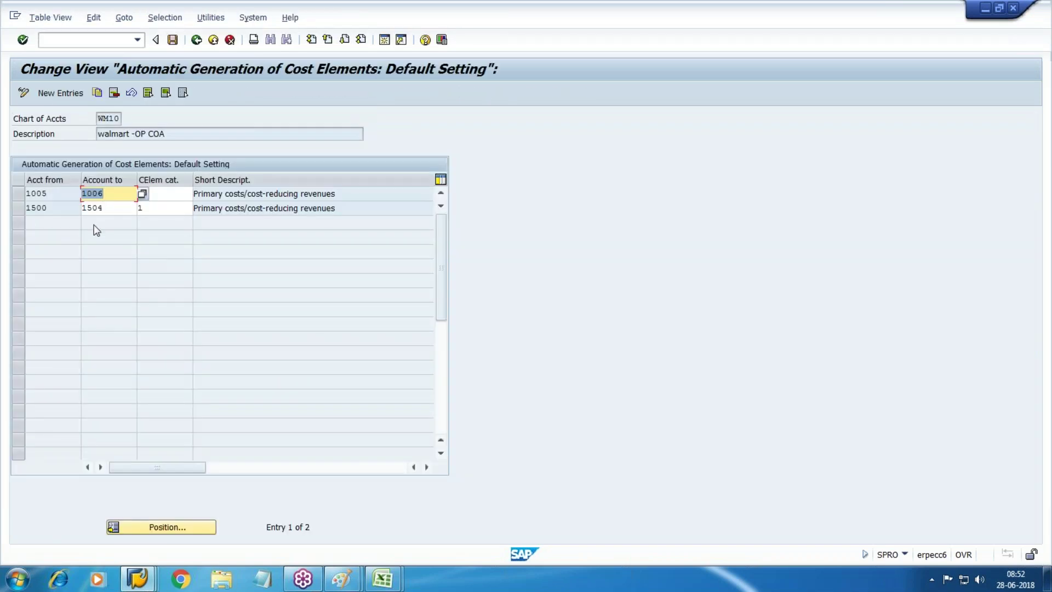
pyautogui.press('F3')
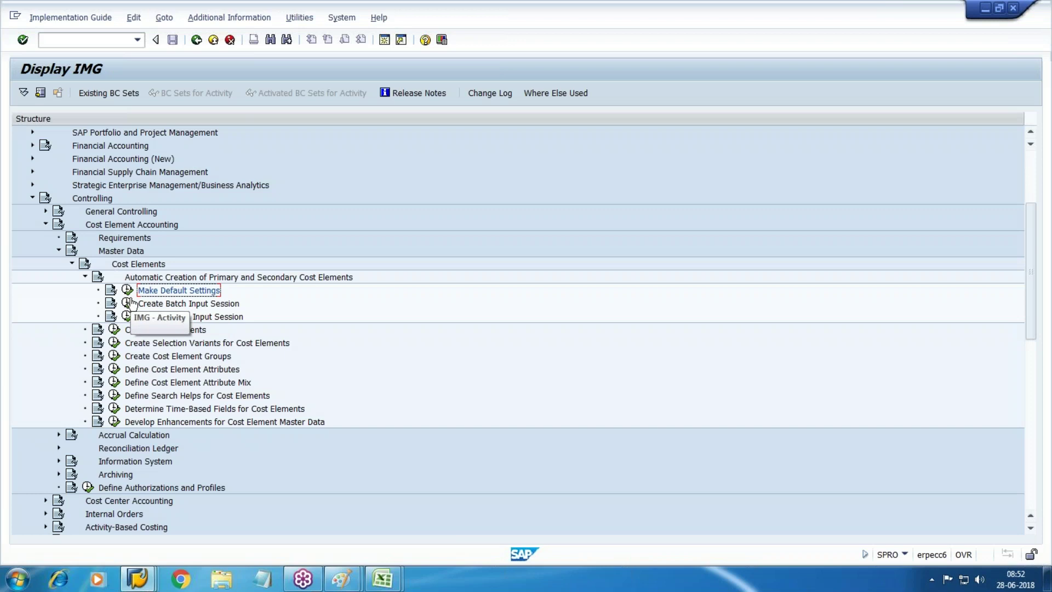
# Create the cost element batch input session for controlling area WM10, valid from 01.01.2018 to 31.12.9999.
pyautogui.click(127, 304)
pyautogui.click(196, 40)
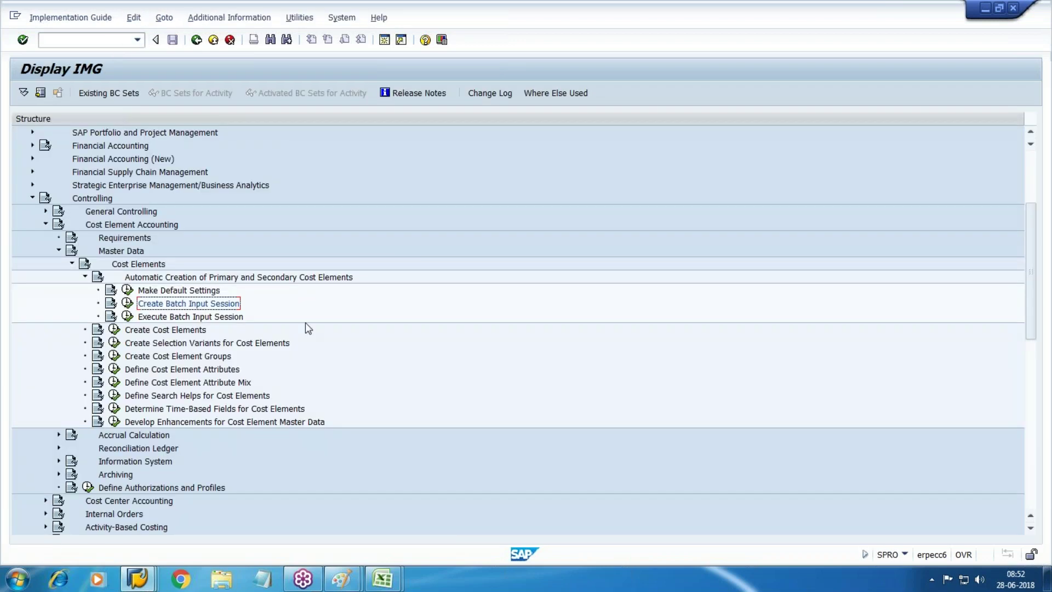
pyautogui.click(128, 303)
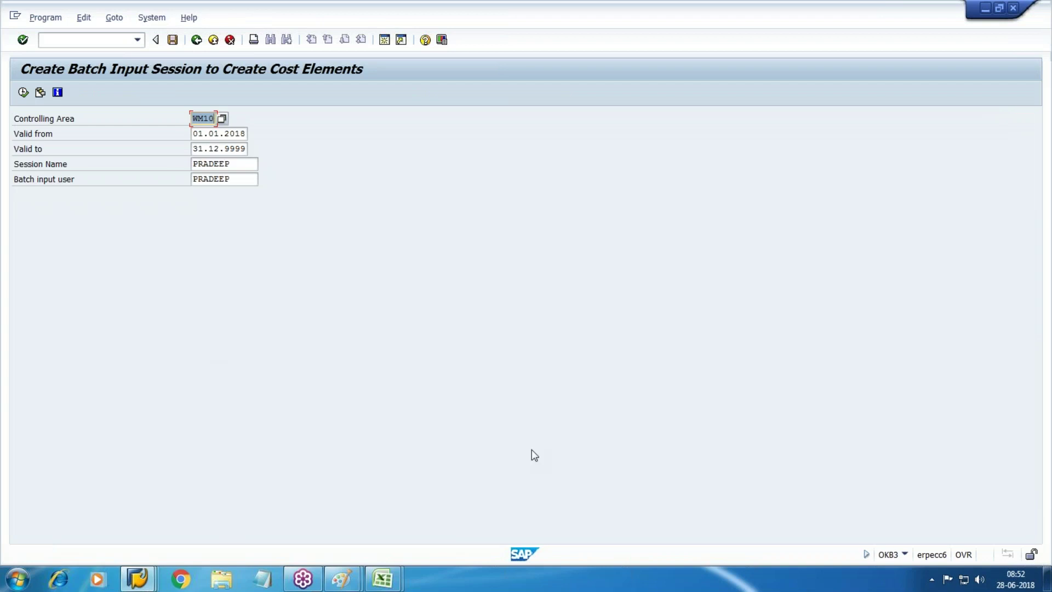
pyautogui.click(22, 92)
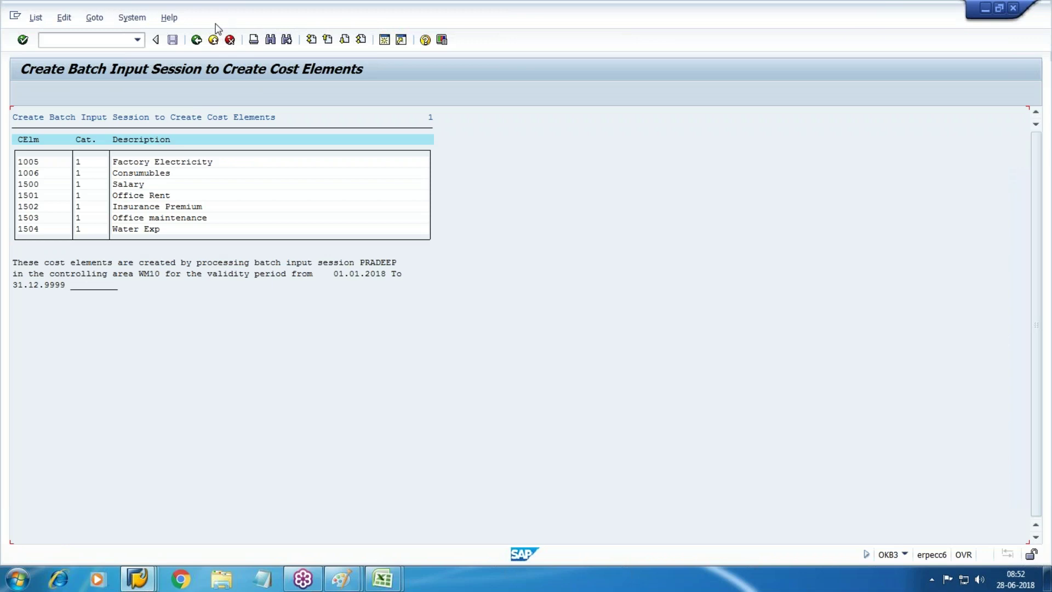
# Open the batch input session overview from the generated list of cost elements.
pyautogui.click(131, 17)
pyautogui.moveTo(214, 83)
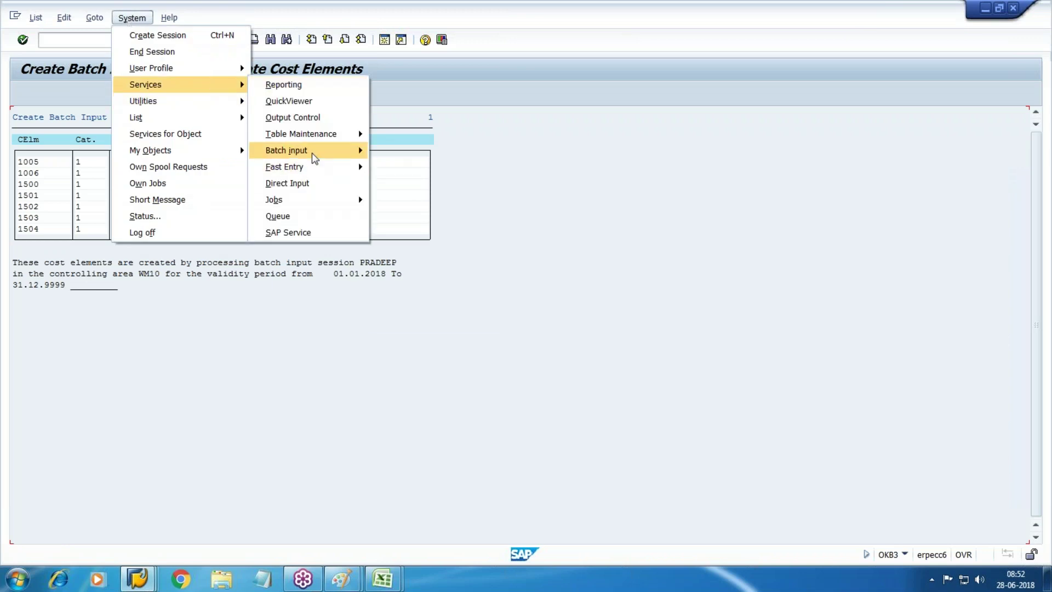
pyautogui.moveTo(315, 158)
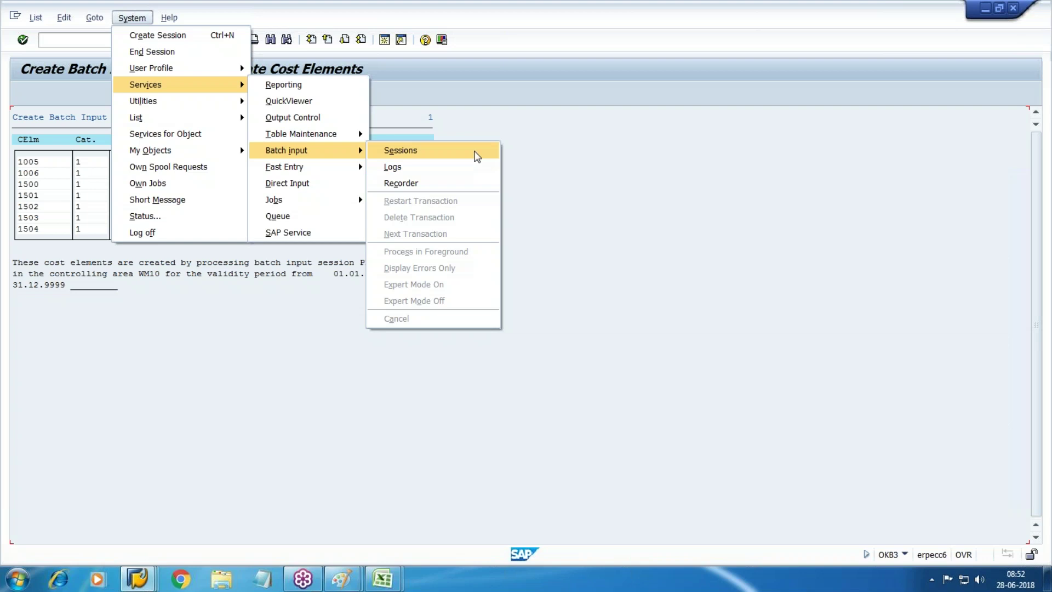
pyautogui.click(475, 154)
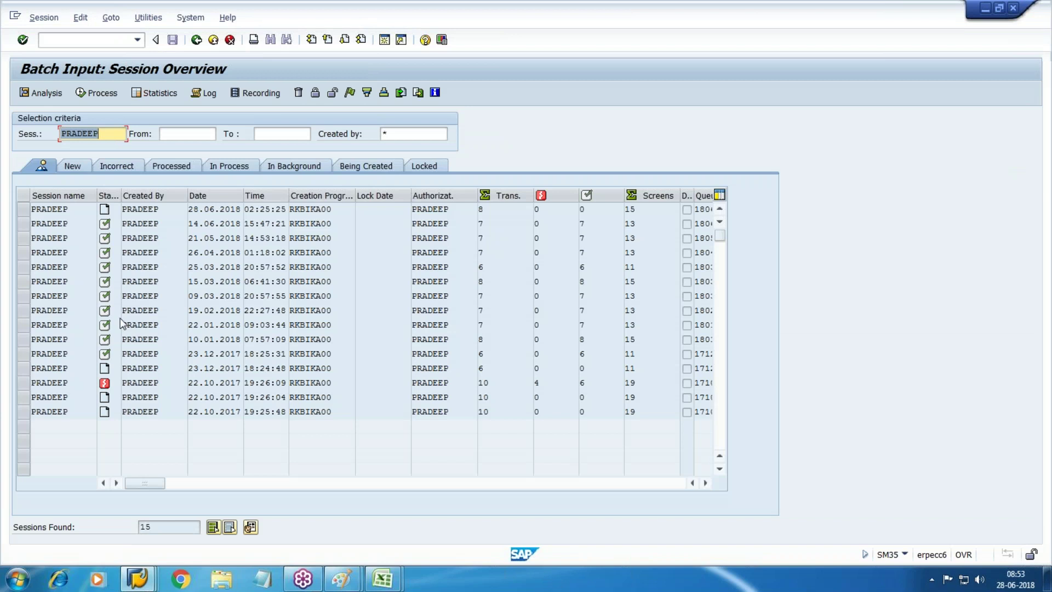
# Process the new batch input session dated 28.06.2018 with Display errors only and return to the session overview.
pyautogui.click(23, 211)
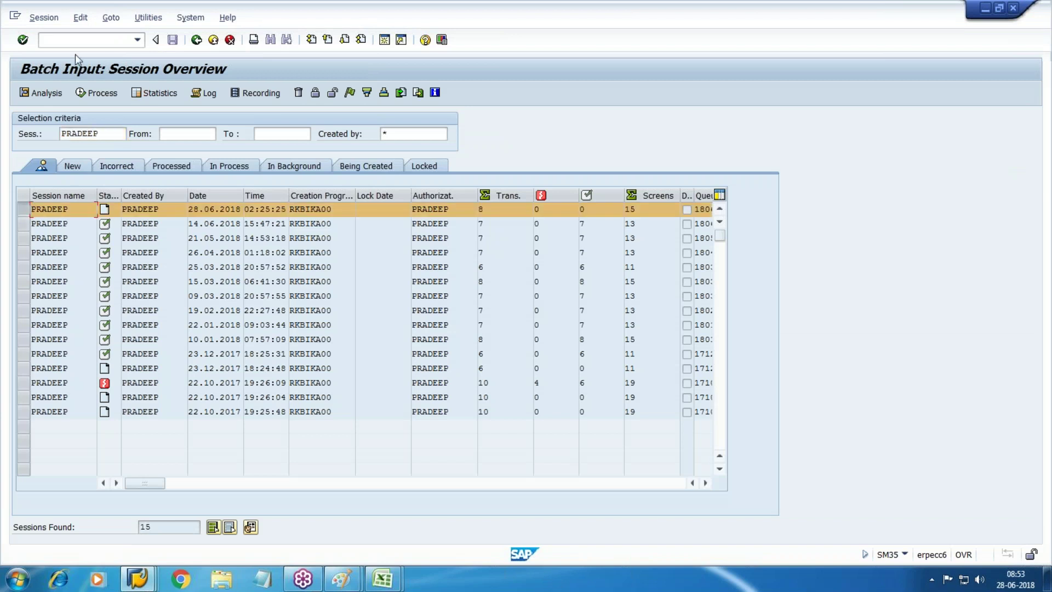
pyautogui.click(80, 94)
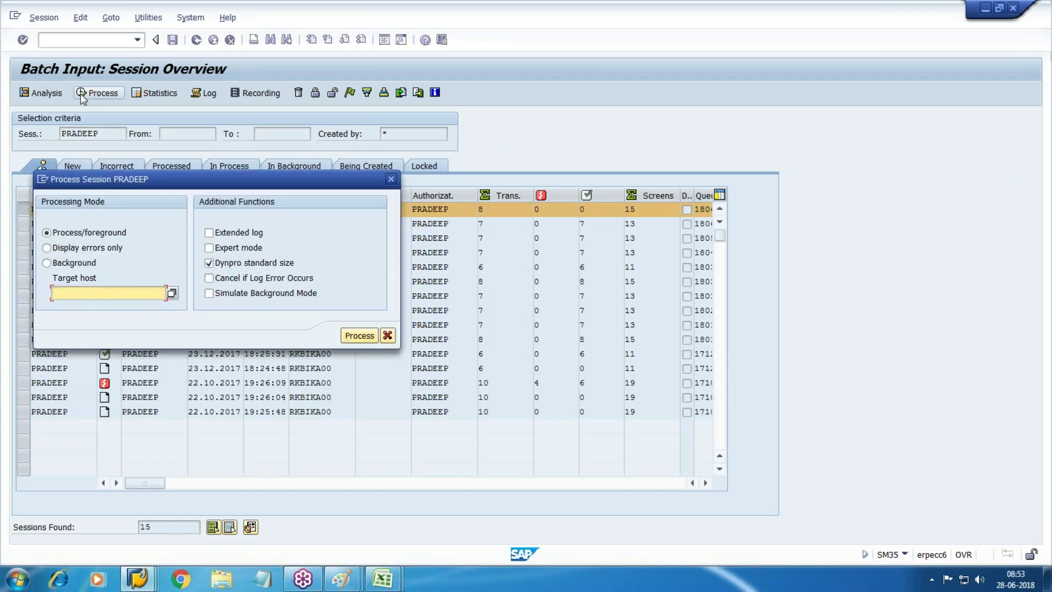
pyautogui.click(82, 247)
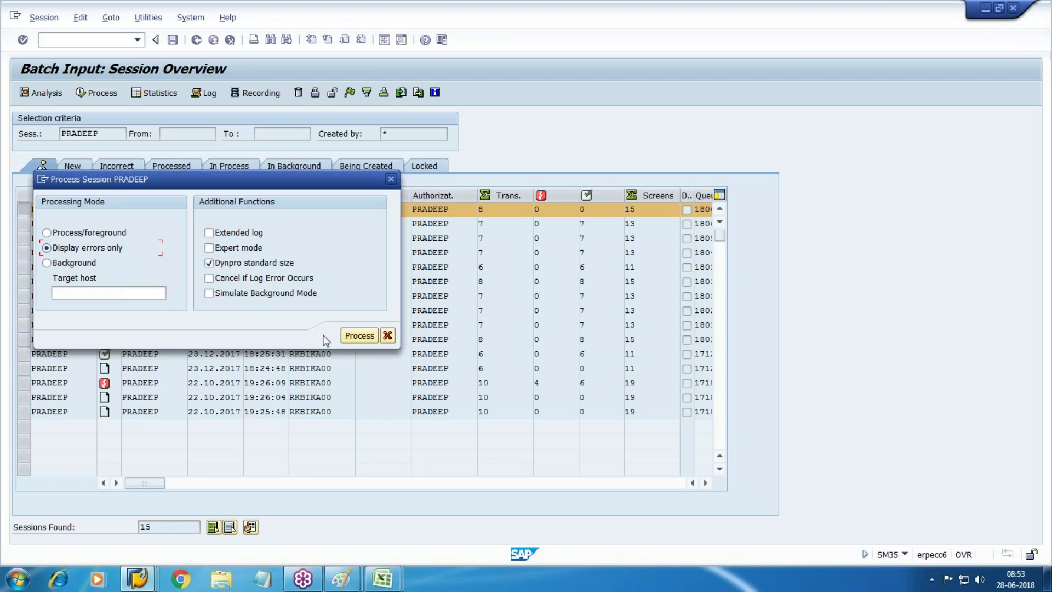
pyautogui.click(359, 335)
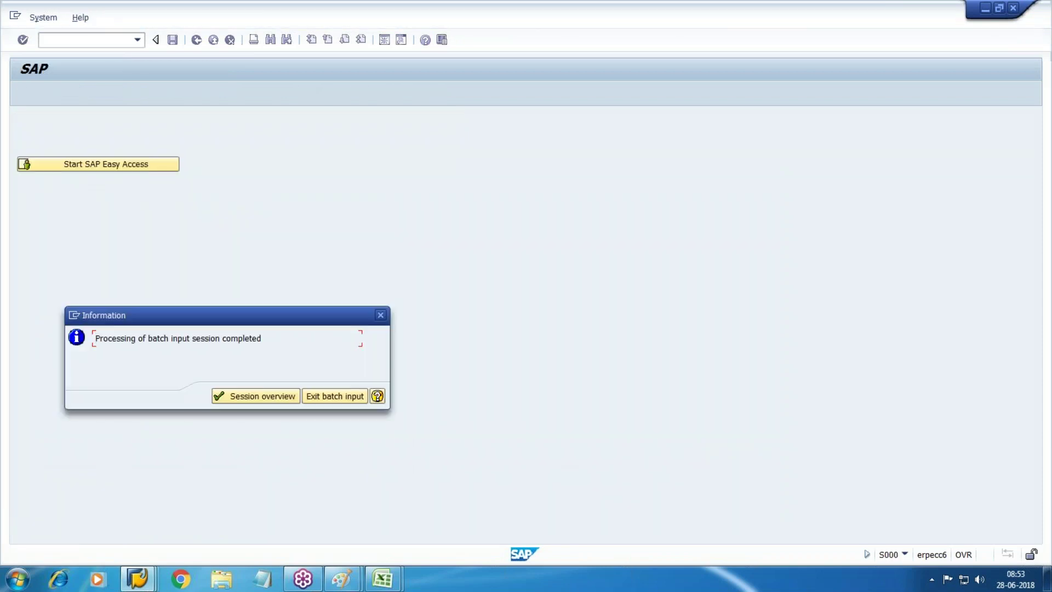
pyautogui.press('Return')
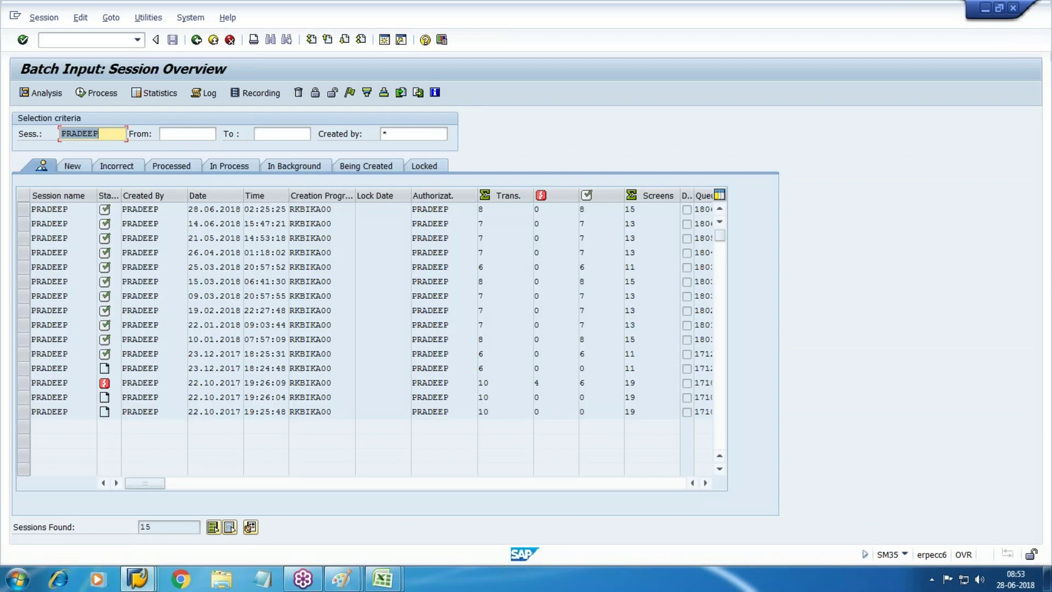
# Switch to the SAP Easy Access session, list all cost elements with KA23 to check the generated ones and leave the list.
pyautogui.click(138, 578)
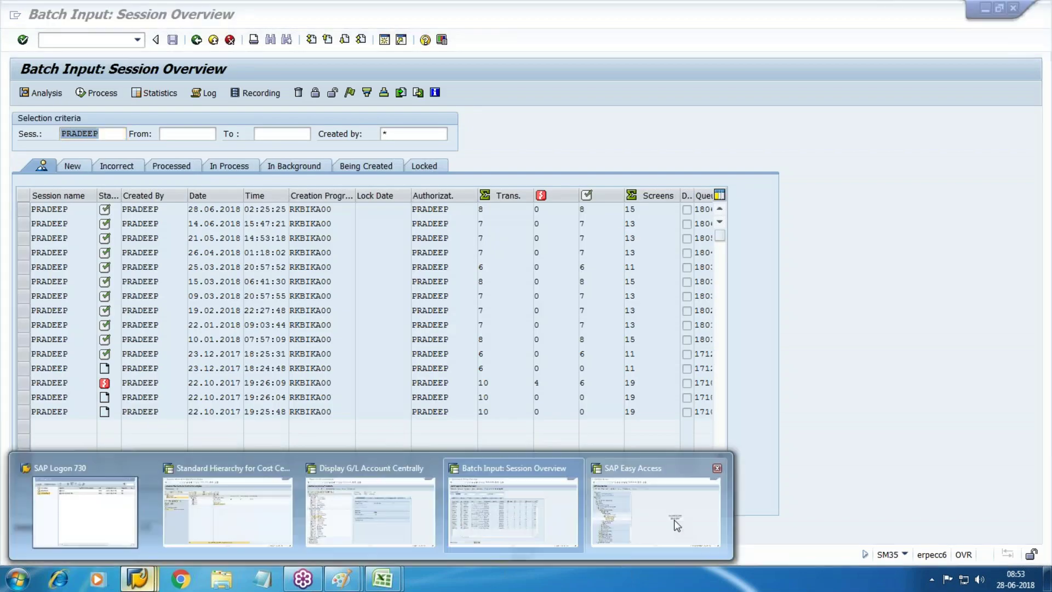
pyautogui.click(672, 525)
pyautogui.doubleClick(161, 331)
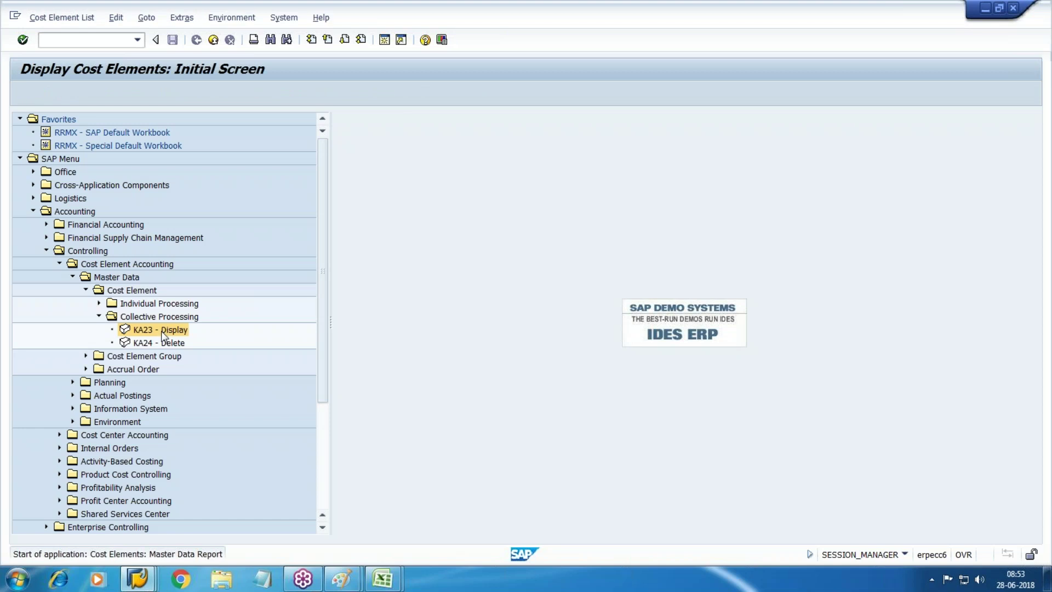
pyautogui.click(24, 93)
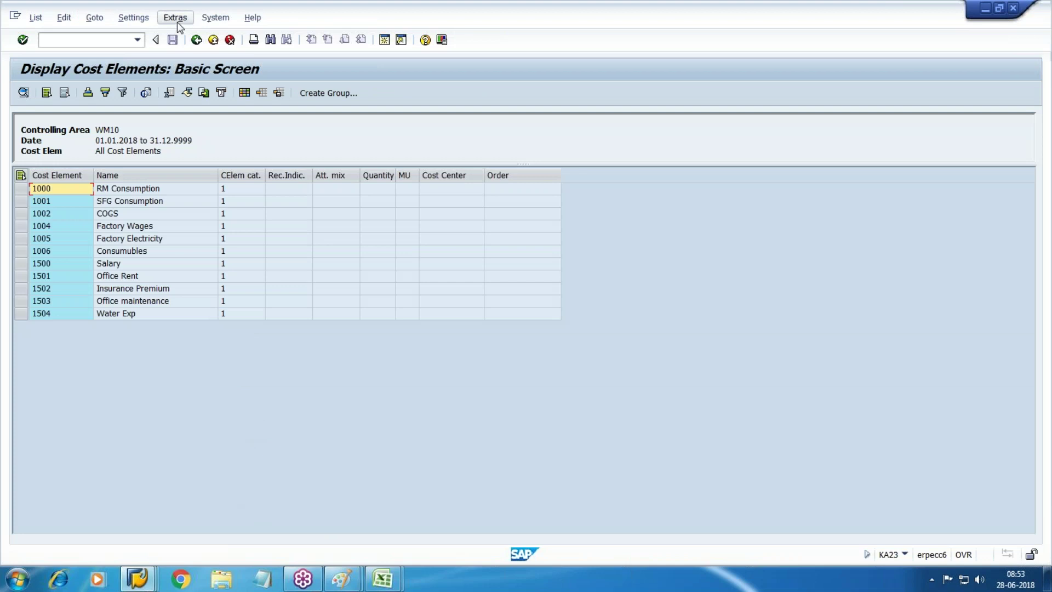
pyautogui.click(196, 40)
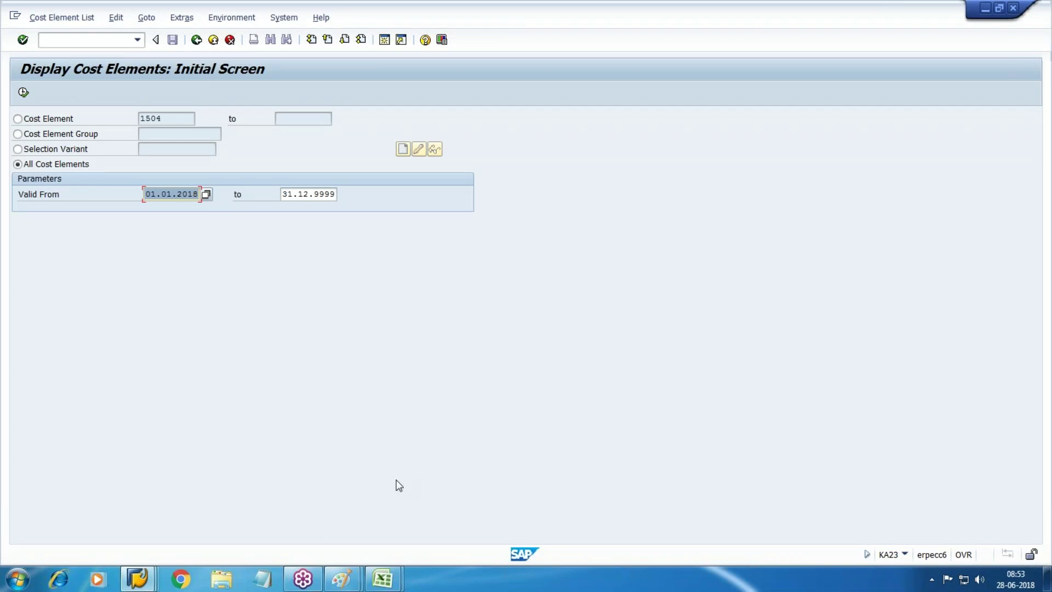
# Switch to Paint and add a text box reading "Prduction Exp" below the SKA1/SKB1 table.
pyautogui.click(342, 578)
pyautogui.click(386, 544)
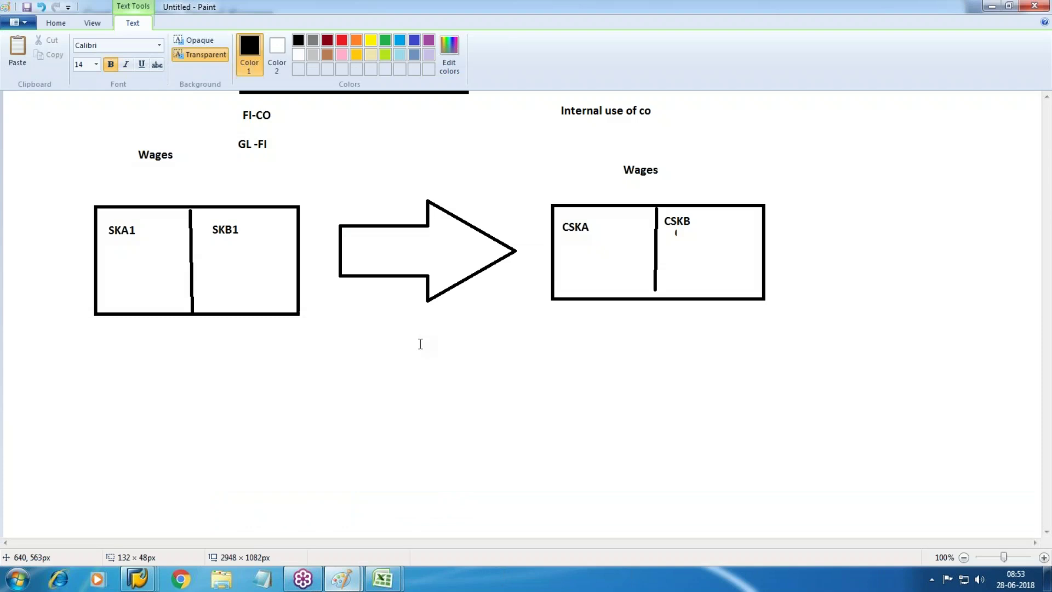
pyautogui.click(109, 362)
pyautogui.write('Prd')
pyautogui.write('ucti')
pyautogui.write('Exp')
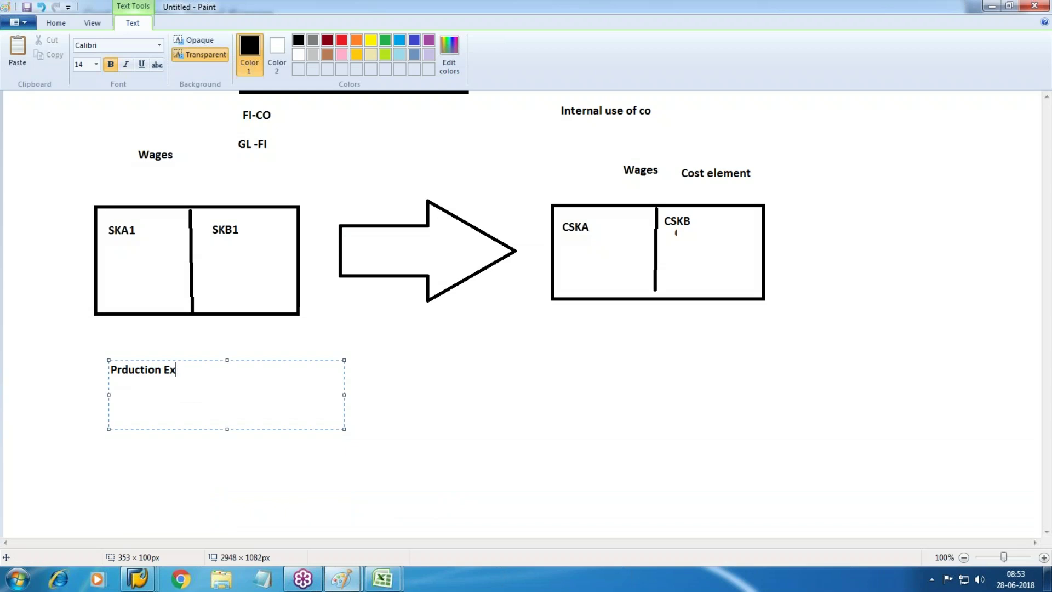
pyautogui.press('Return')
pyautogui.write('Admn e')
pyautogui.press('BackSpace')
pyautogui.press('BackSpace')
pyautogui.press('BackSpace')
pyautogui.press('BackSpace')
pyautogui.press('BackSpace')
pyautogui.press('BackSpace')
pyautogui.press('BackSpace')
# Add a second line "Other Cost" to the text box and switch back to the Display Cost Elements session in SAP.
pyautogui.press('Return')
pyautogui.write('Other ')
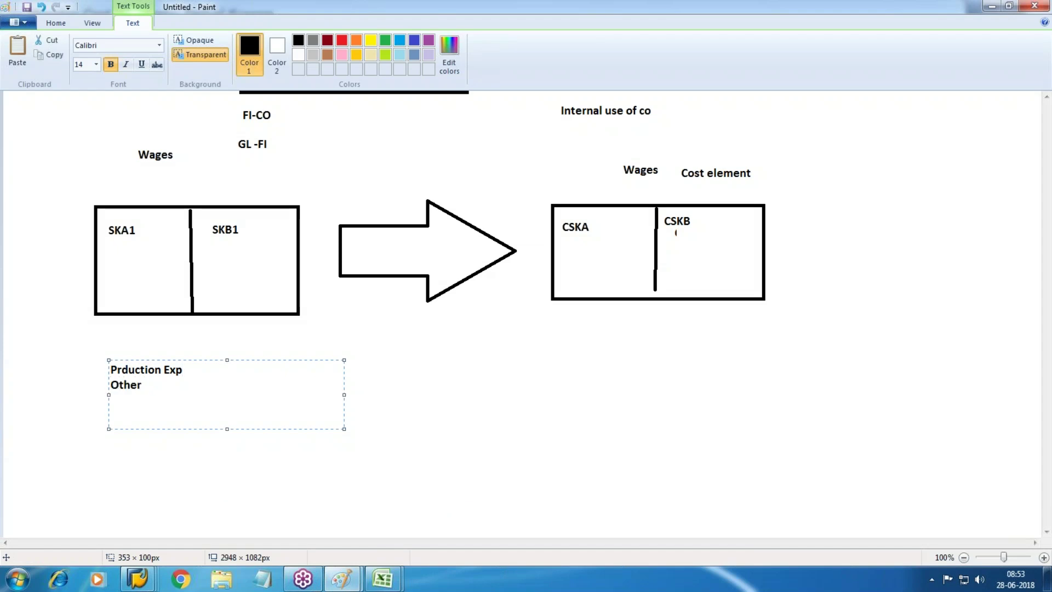
pyautogui.write('Cost')
pyautogui.hotkey('alt', 'Tab')
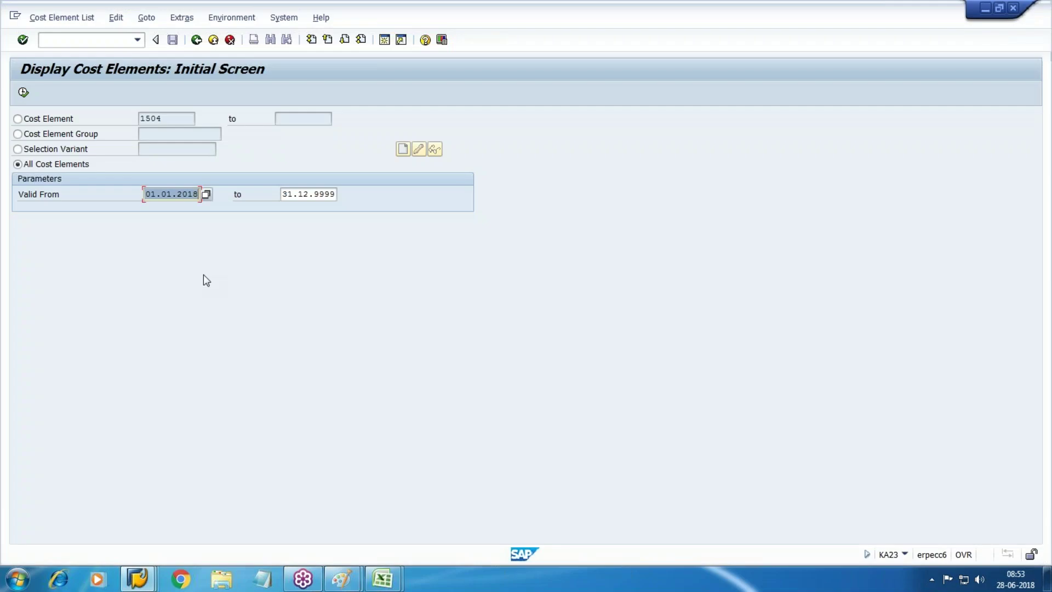
# Leave the cost element display and open Create Cost Element Group (KAH1) from the Cost Element Accounting master data.
pyautogui.click(213, 40)
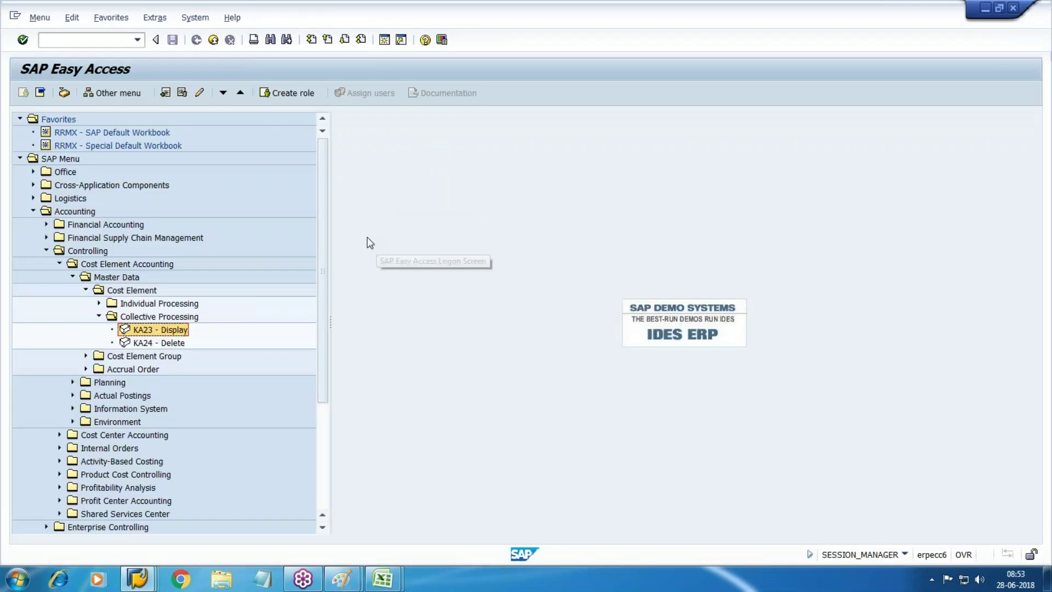
pyautogui.click(99, 316)
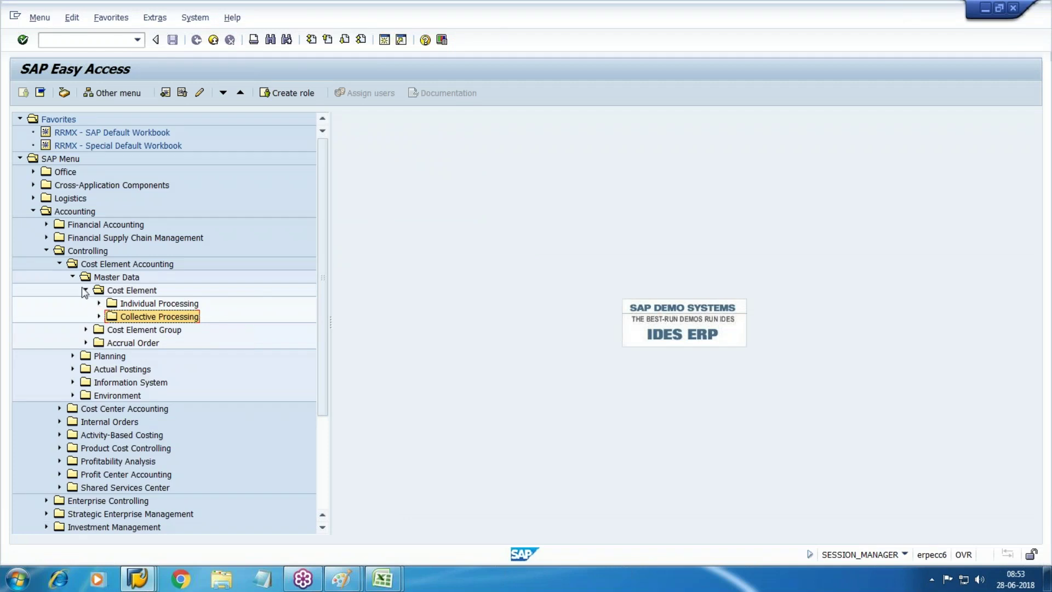
pyautogui.click(86, 290)
pyautogui.click(137, 305)
pyautogui.click(85, 304)
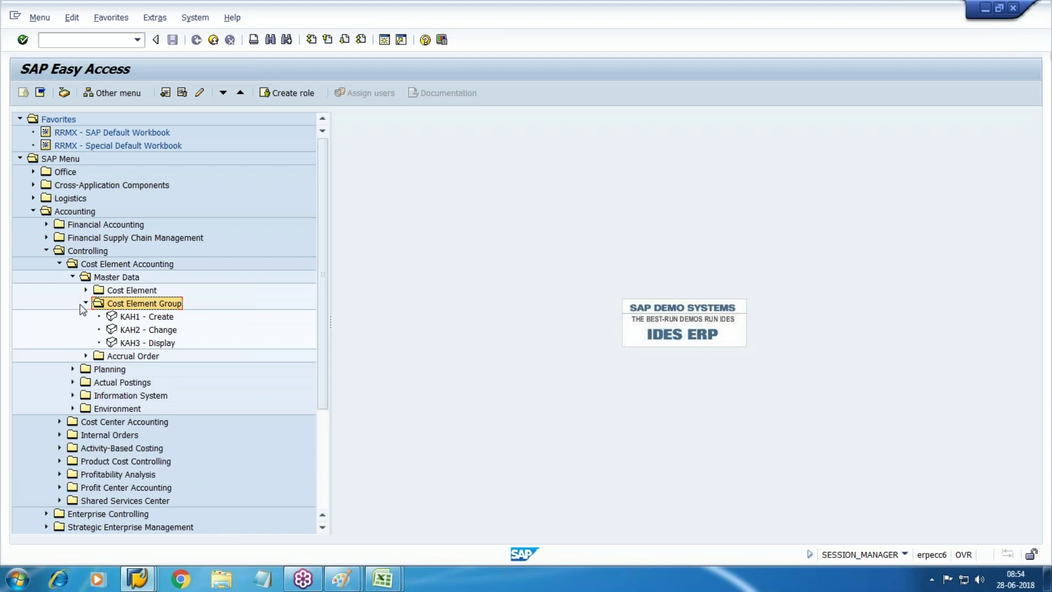
pyautogui.click(131, 318)
pyautogui.press('Return')
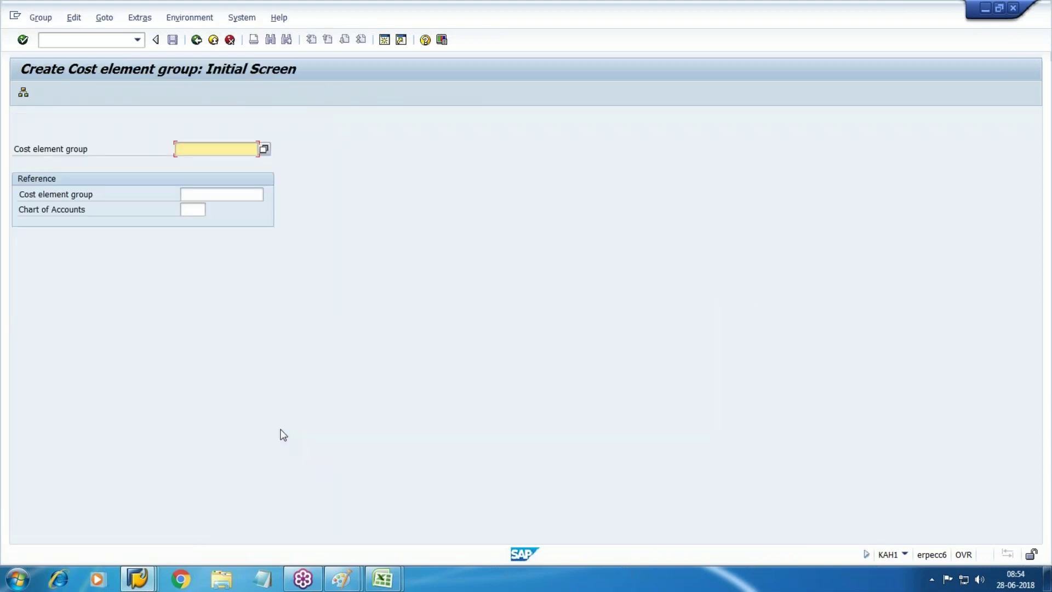
# Start cost element group 2000, describe it as "Walmart Production exp" and insert cost element lines.
pyautogui.write('2000')
pyautogui.press('Return')
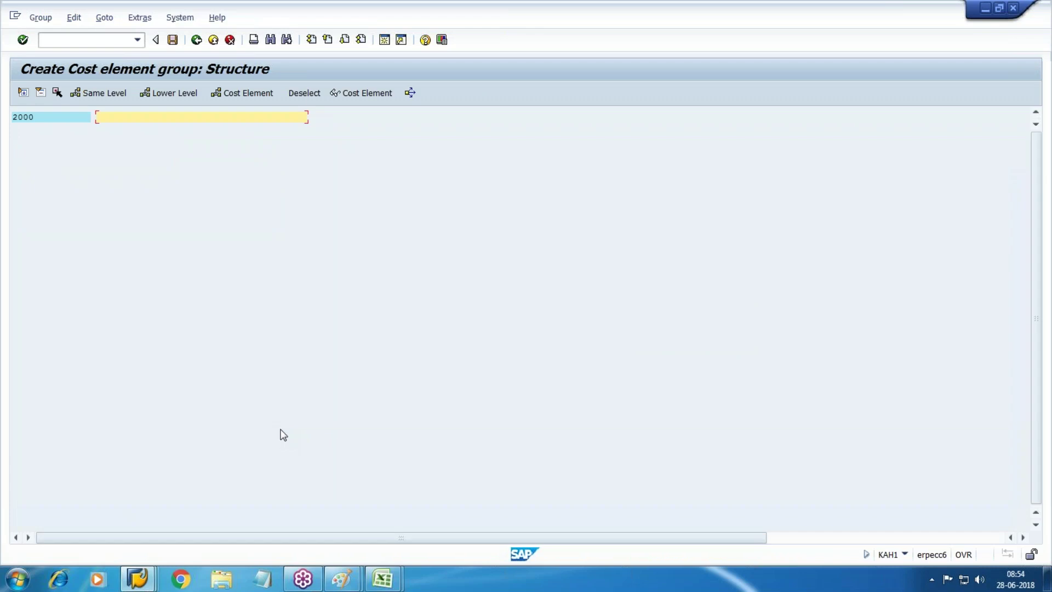
pyautogui.write('Walmart Production exp')
pyautogui.click(263, 91)
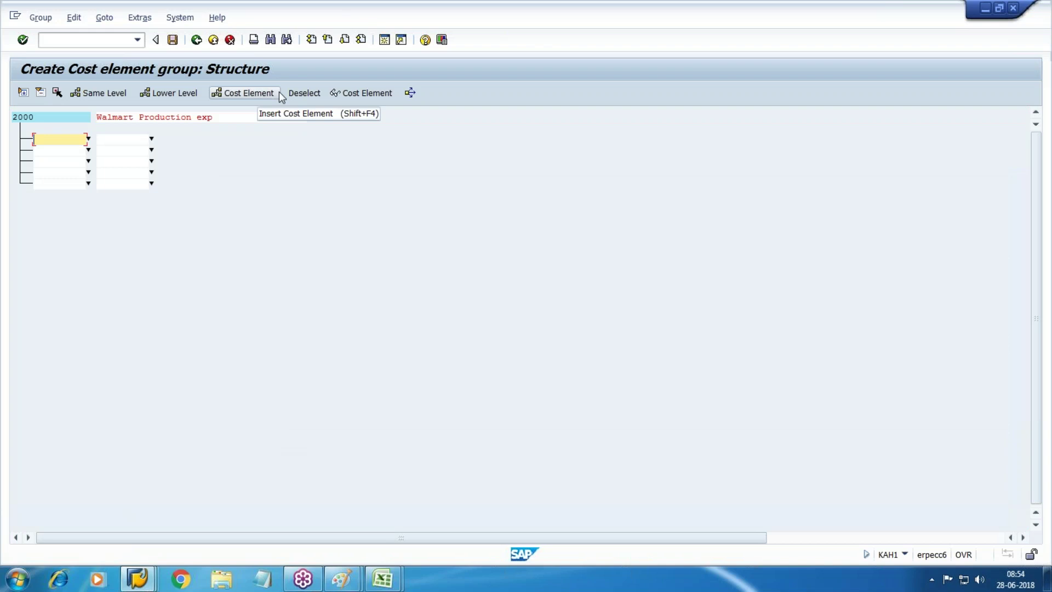
# Open KA23 in a new session and list all cost elements to look up the production expense numbers.
pyautogui.hotkey('alt', 'Tab')
pyautogui.hotkey('alt', 'Tab')
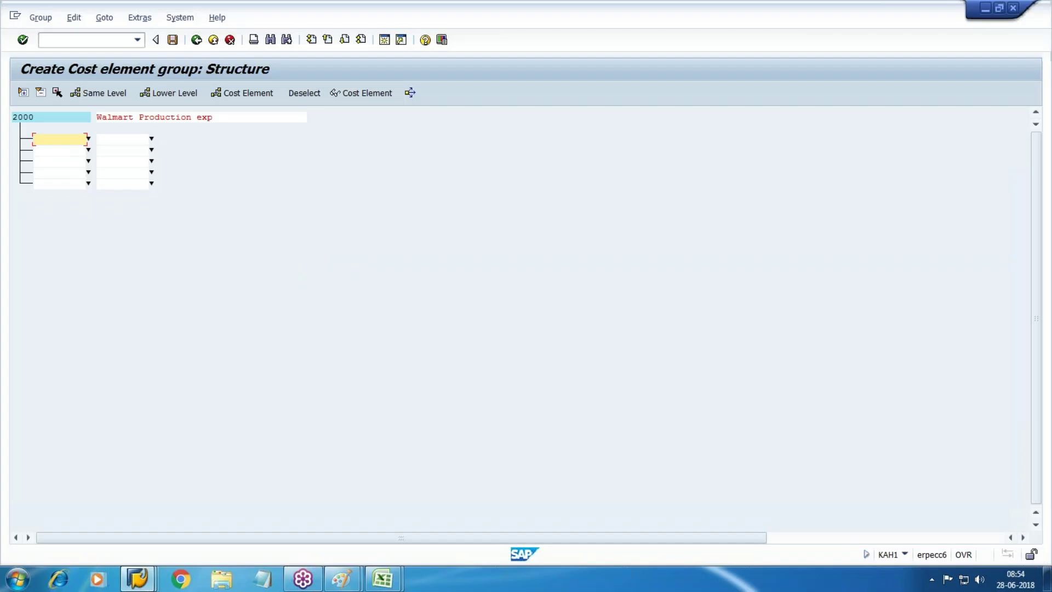
pyautogui.moveTo(138, 578)
pyautogui.click(674, 536)
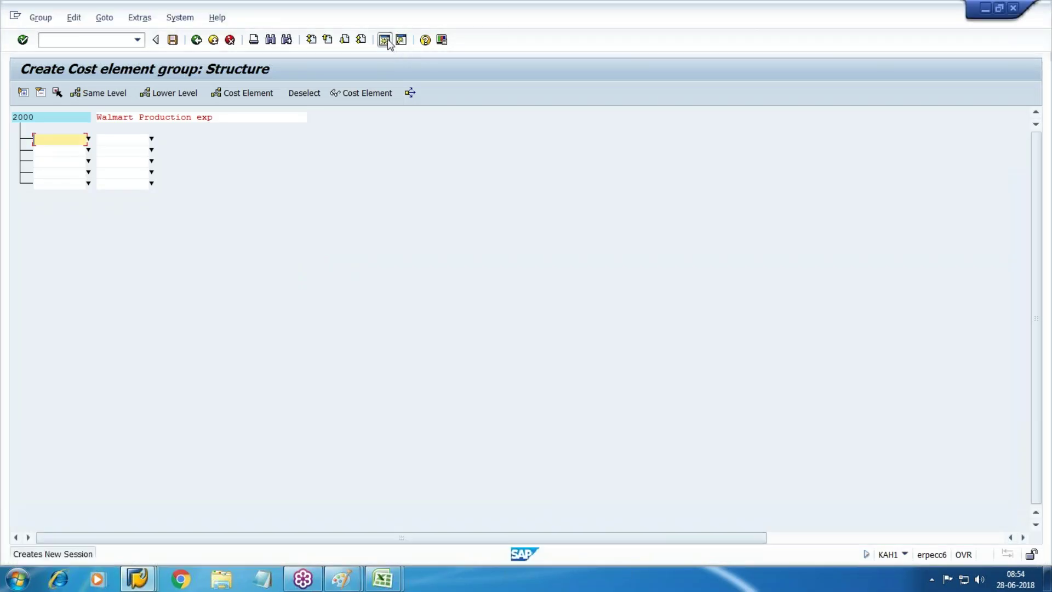
pyautogui.write('ka23')
pyautogui.press('Return')
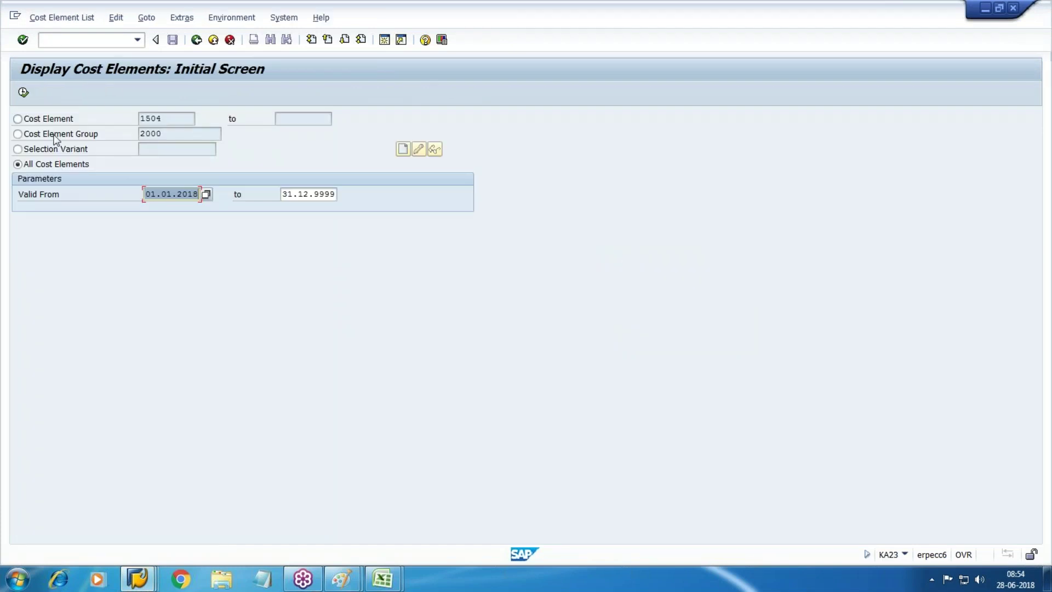
pyautogui.press('F8')
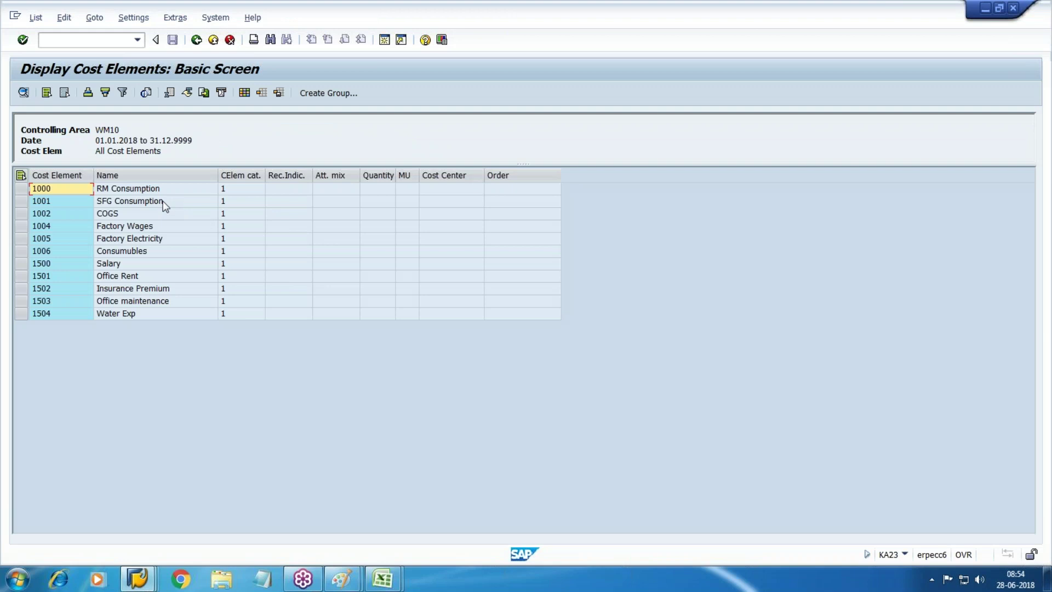
pyautogui.click(140, 201)
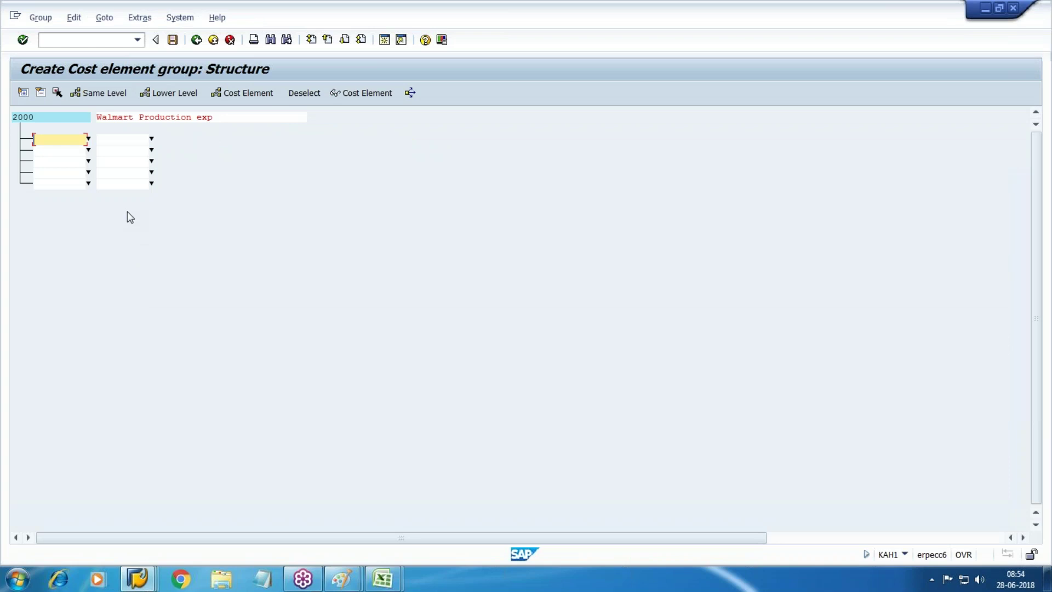
pyautogui.write('1000')
pyautogui.press('Tab')
pyautogui.write('1001')
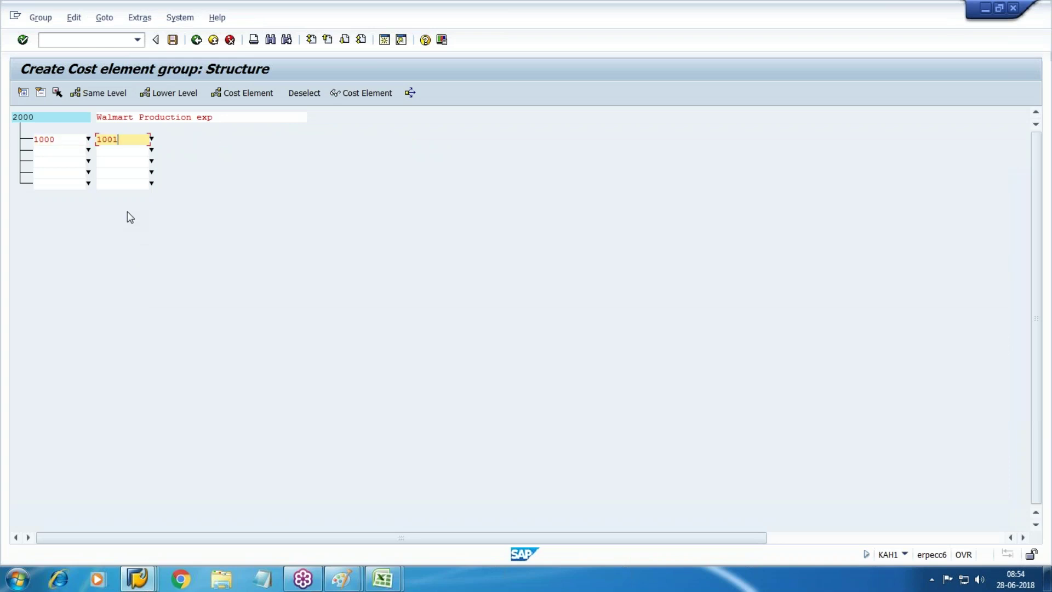
pyautogui.press('Tab')
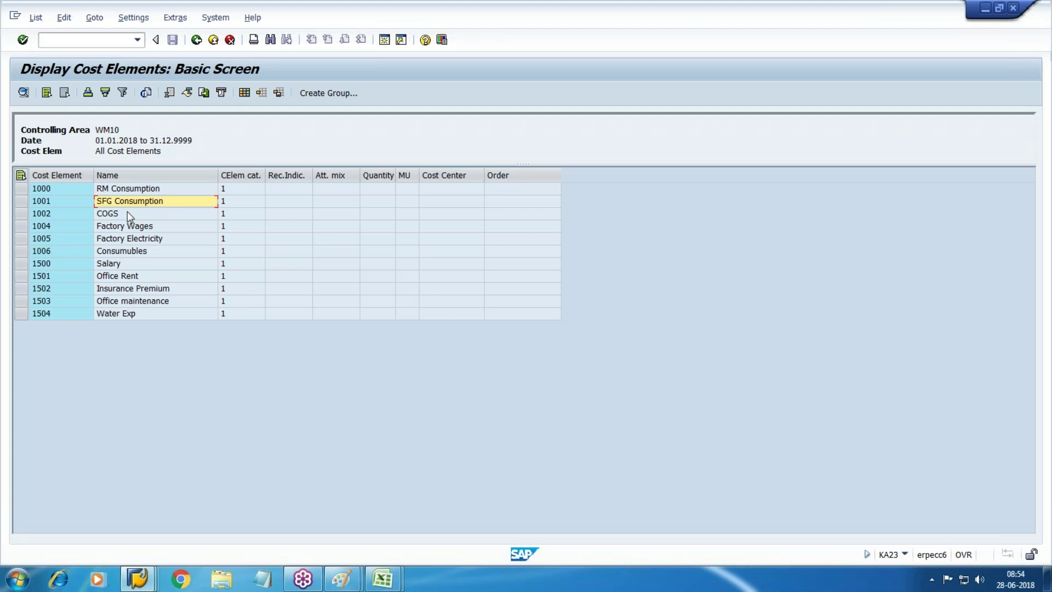
pyautogui.click(128, 211)
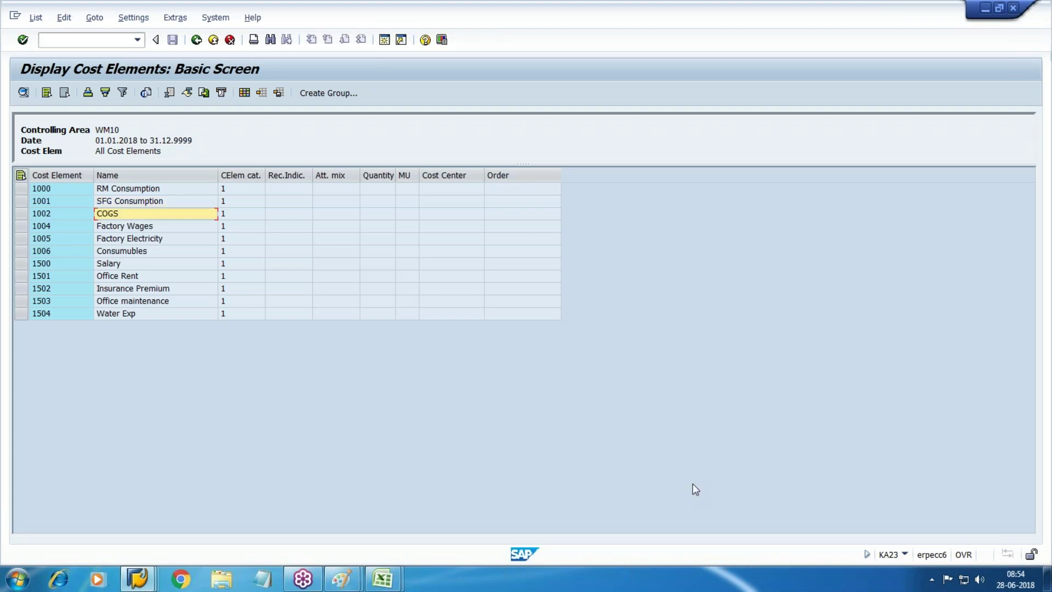
pyautogui.hotkey('alt', 'Tab')
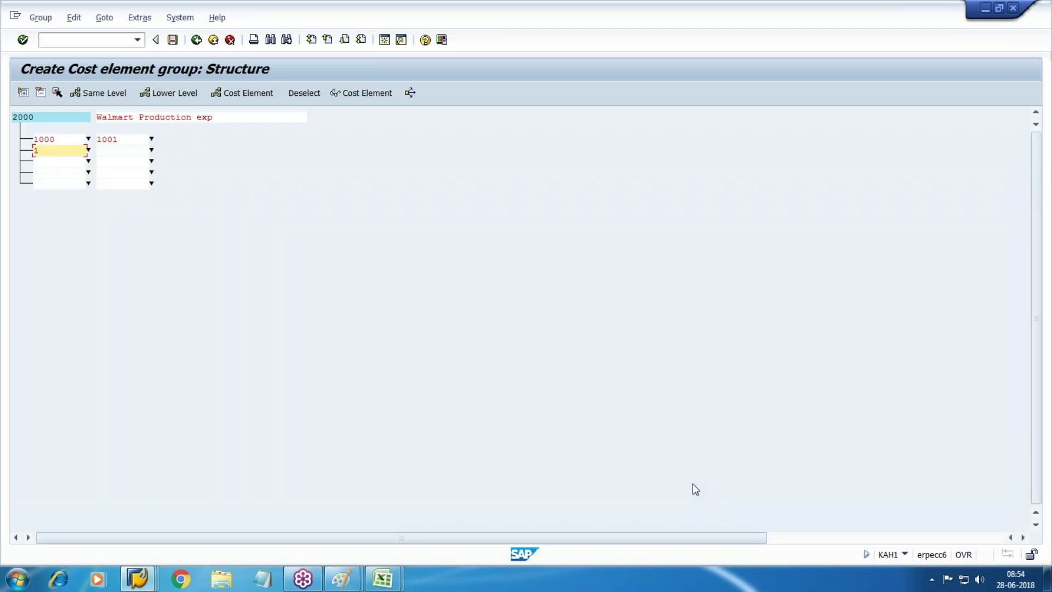
pyautogui.press('Up')
pyautogui.press('Tab')
pyautogui.write('1002')
pyautogui.press('Tab')
pyautogui.hotkey('alt', 'Tab')
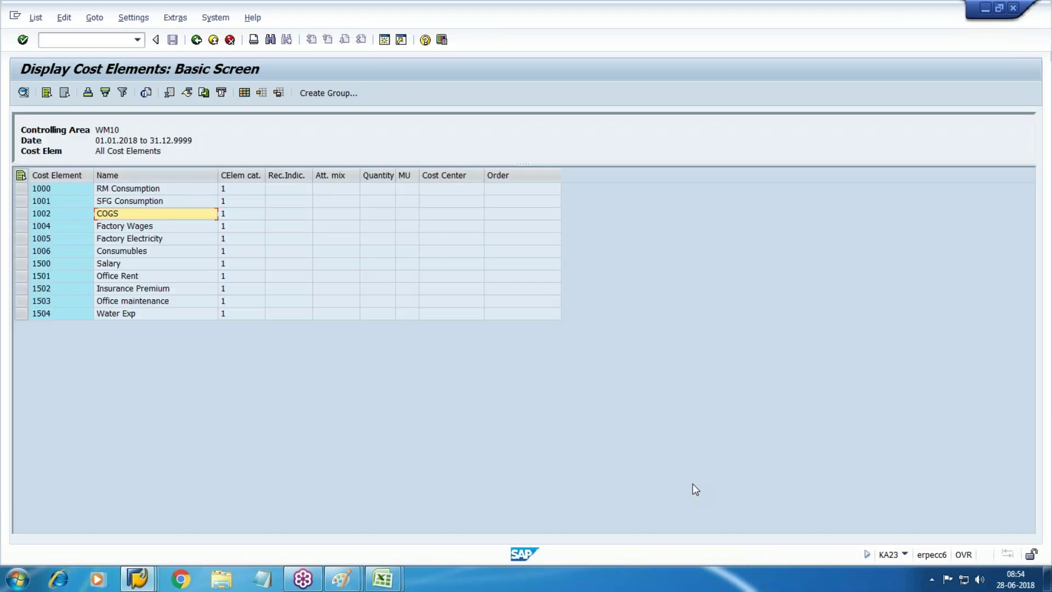
pyautogui.click(147, 229)
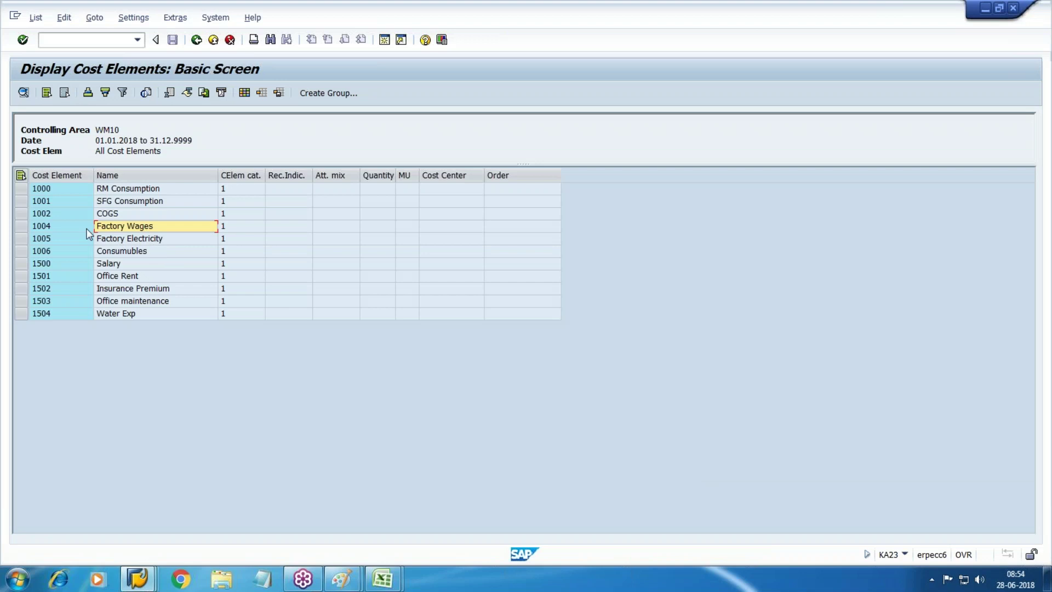
pyautogui.click(174, 240)
pyautogui.press('Down')
pyautogui.hotkey('alt', 'Tab')
pyautogui.click(230, 39)
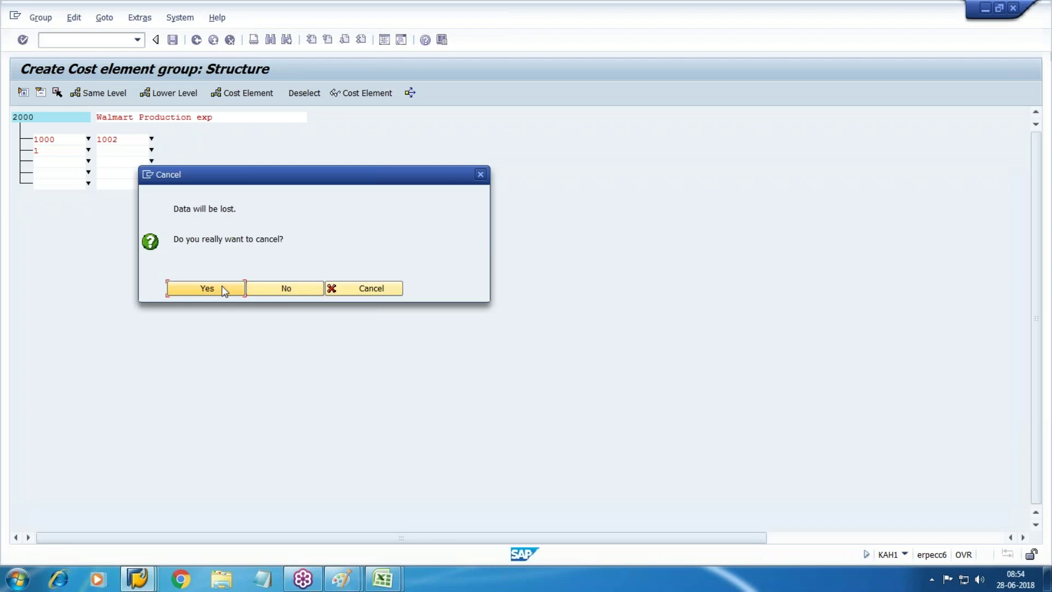
pyautogui.click(222, 285)
# Reopen the structure of group 2000, describe it as "Production exp" and insert cost element lines.
pyautogui.press('Return')
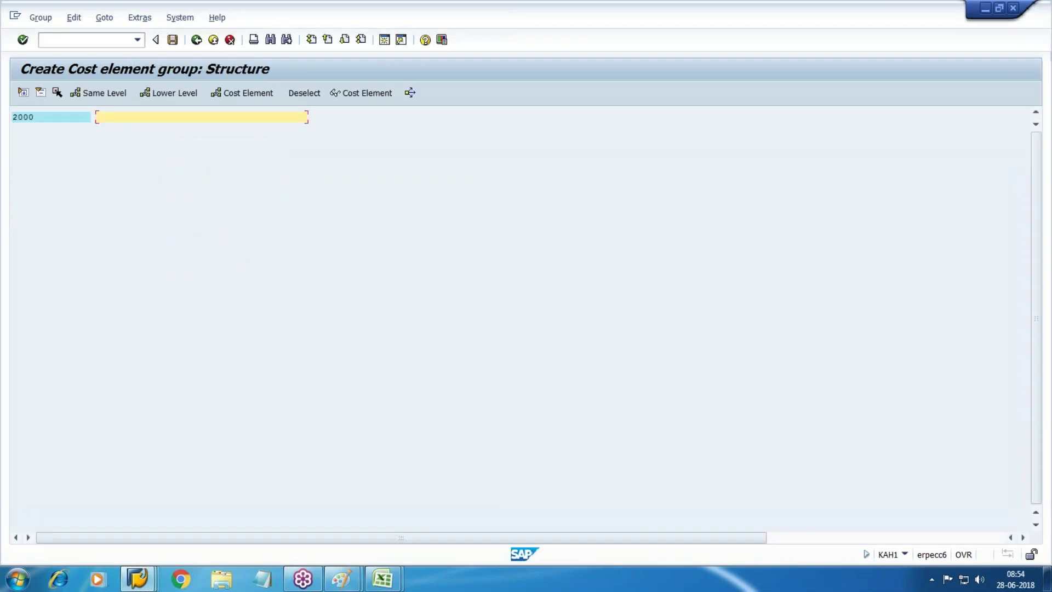
pyautogui.write('Production exp')
pyautogui.click(255, 93)
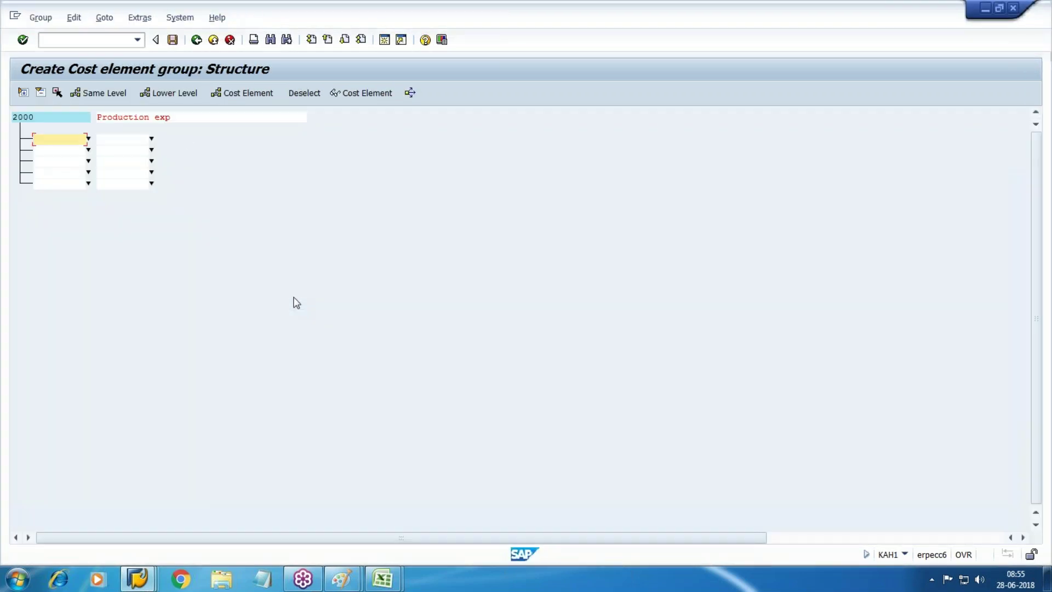
# Assign the cost element range 1000 to 1006 to group 2000 and save the group.
pyautogui.write('1000')
pyautogui.press('Tab')
pyautogui.hotkey('alt', 'Tab')
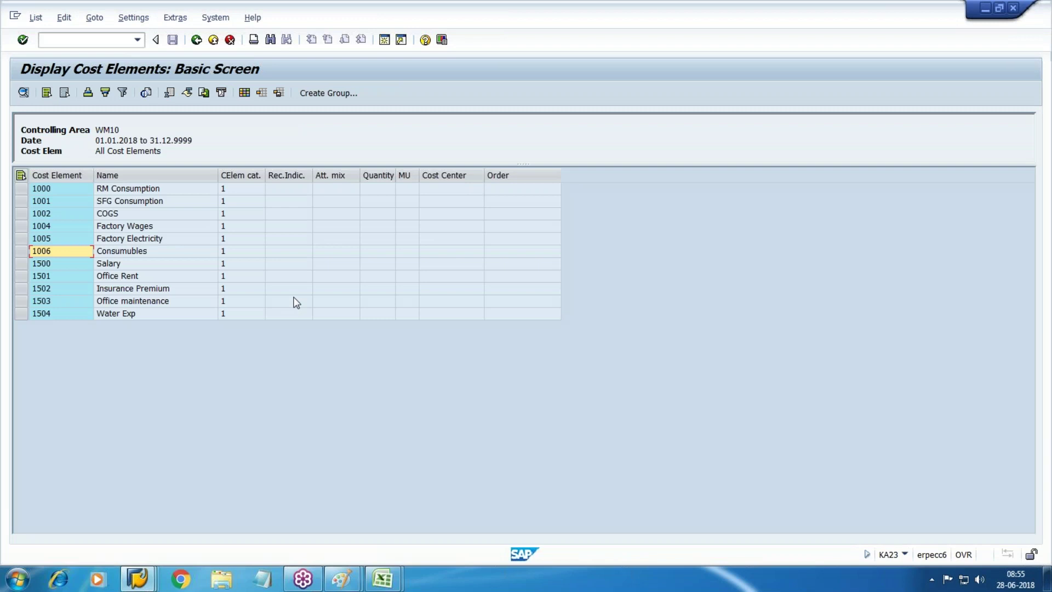
pyautogui.hotkey('alt', 'Tab')
pyautogui.write('1006')
pyautogui.press('Return')
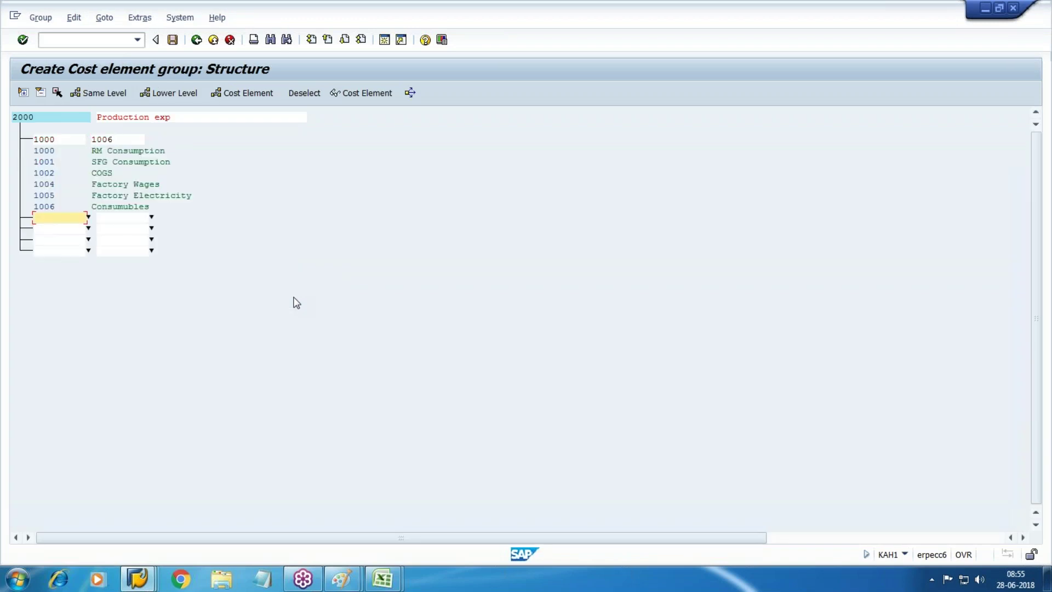
pyautogui.click(172, 39)
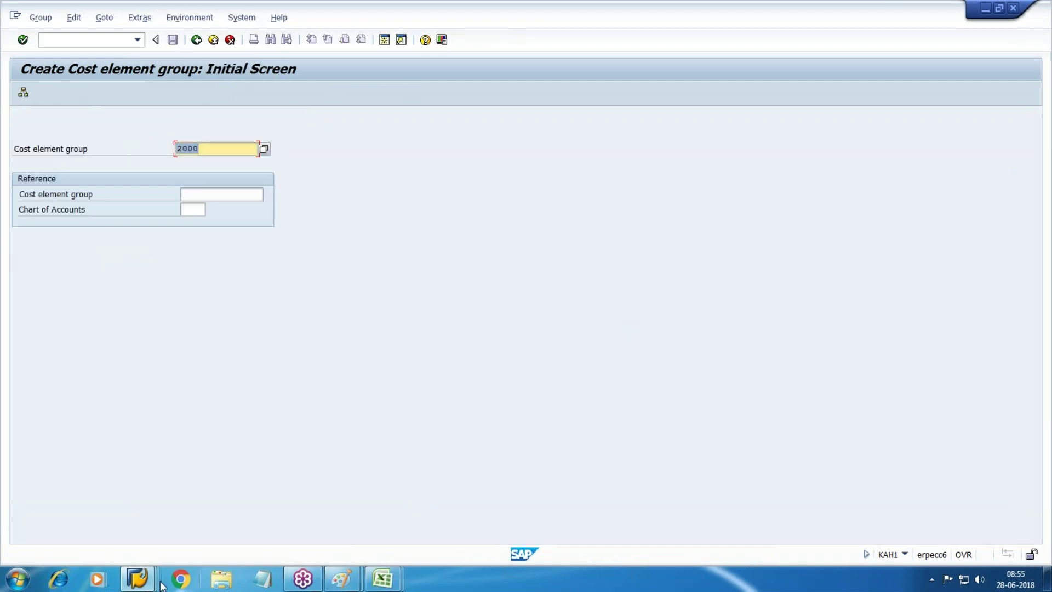
# Switch to the KA23 session, list the cost elements of group 2000 and return to SAP Easy Access.
pyautogui.click(143, 580)
pyautogui.click(659, 506)
pyautogui.click(137, 580)
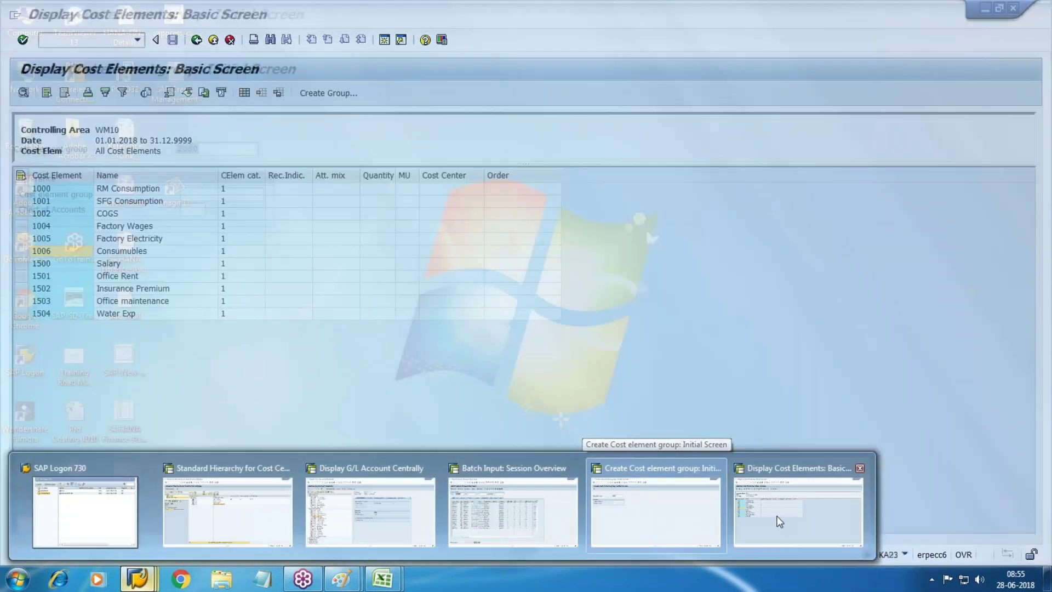
pyautogui.click(773, 516)
pyautogui.press('F3')
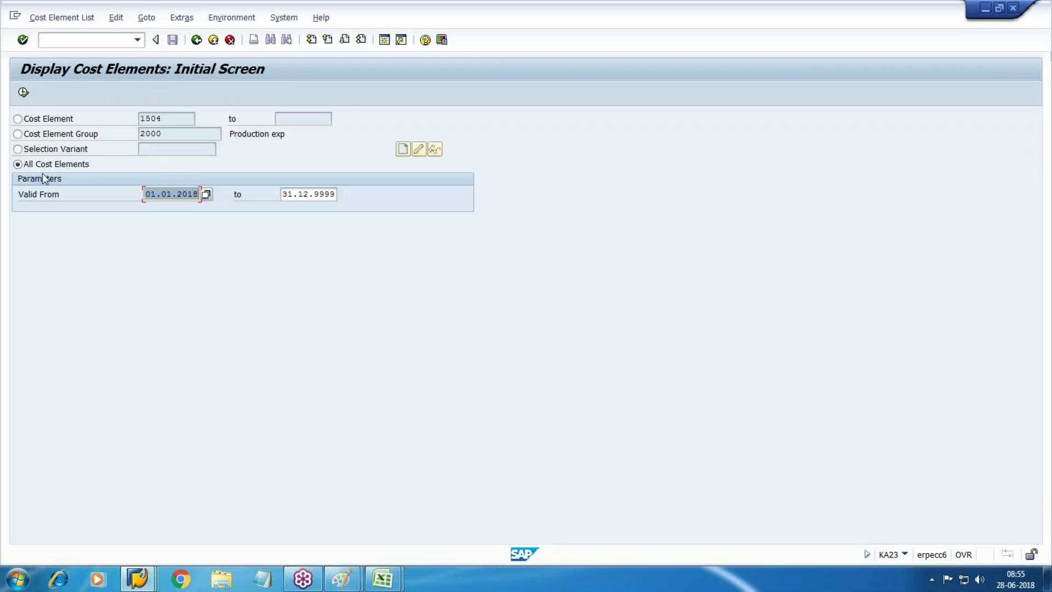
pyautogui.click(37, 134)
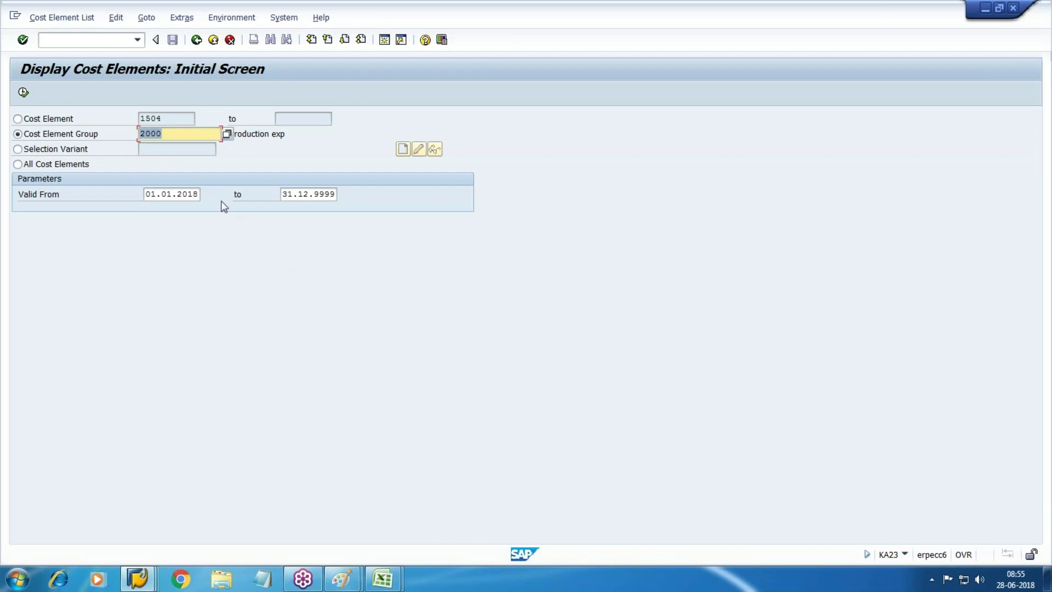
pyautogui.click(23, 92)
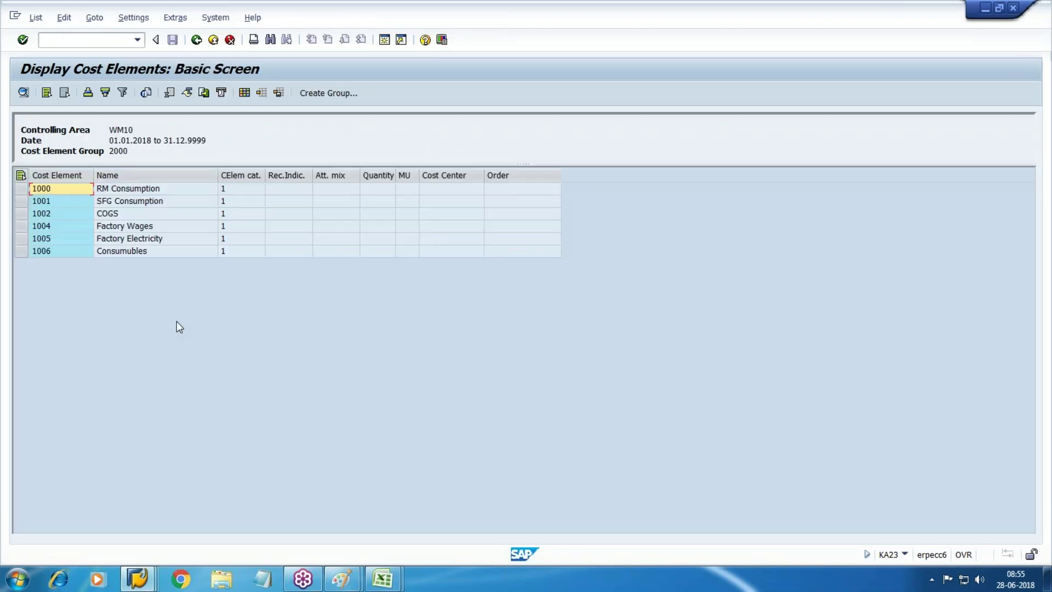
pyautogui.press('F3')
pyautogui.press('F3')
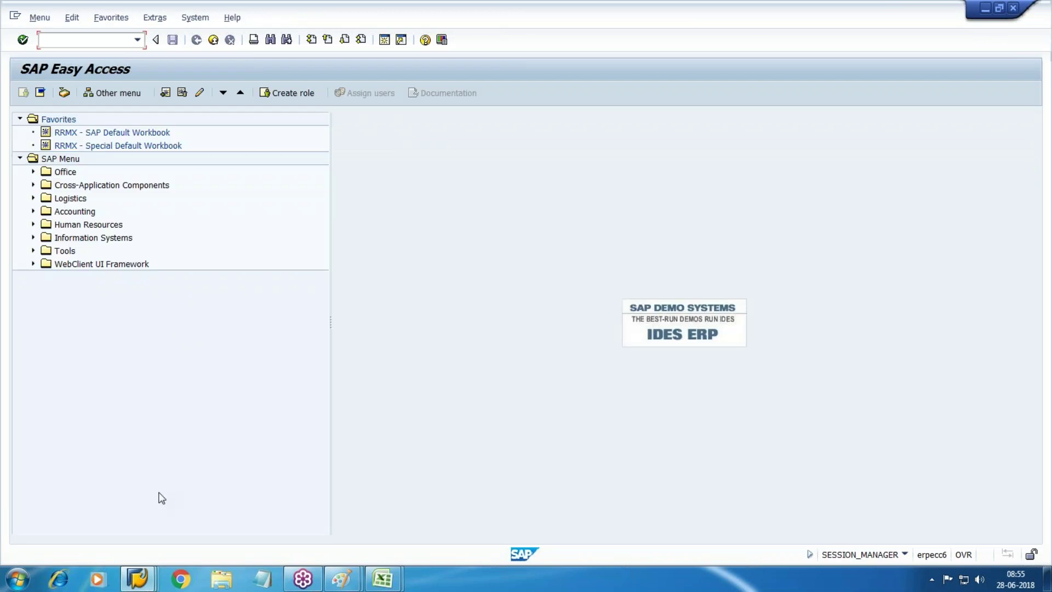
# Switch to the KAH1 session, start group 3000 described as "DWalmart Other Cost" and insert cost element lines.
pyautogui.click(146, 584)
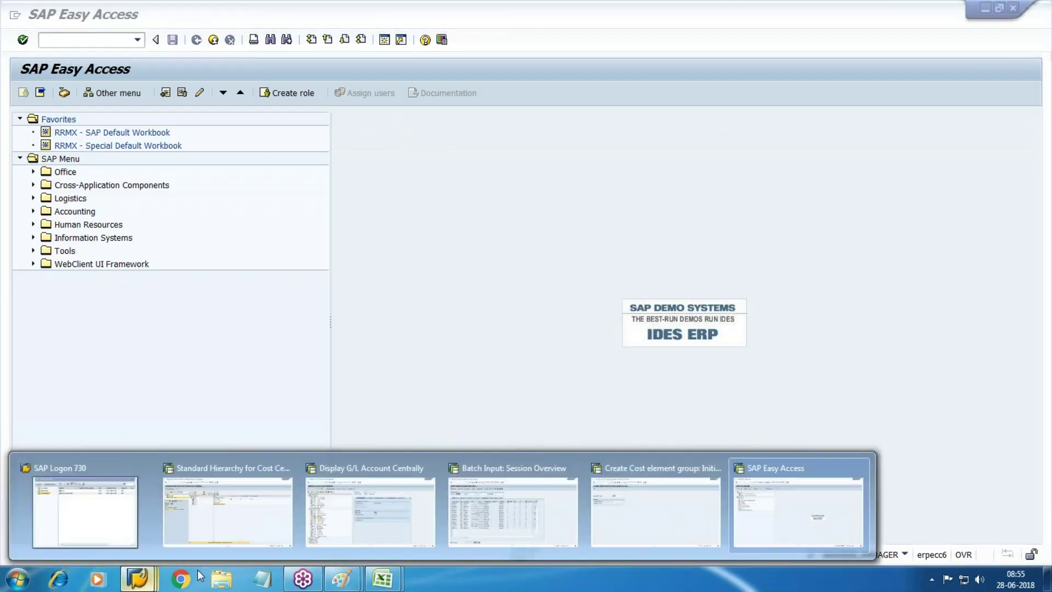
pyautogui.click(636, 518)
pyautogui.write('3000')
pyautogui.press('Return')
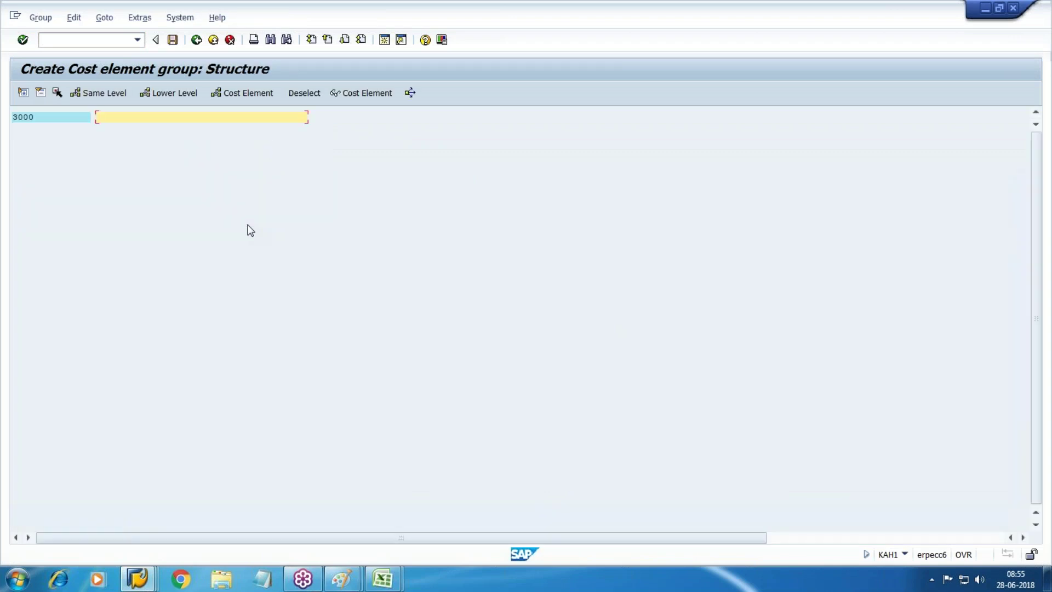
pyautogui.write('DWalmart Other Cost')
pyautogui.click(258, 97)
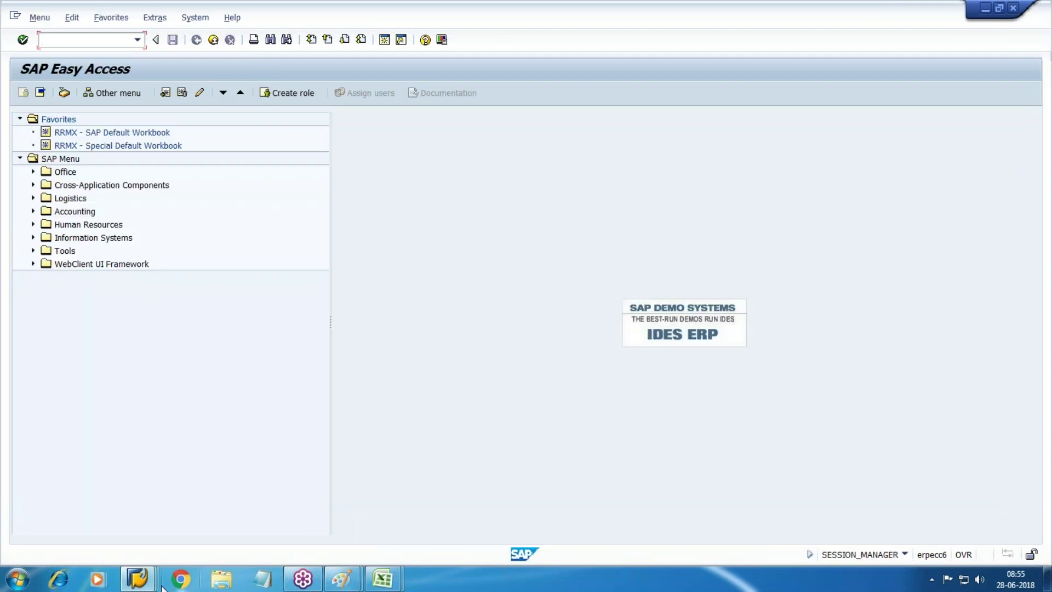
# Switch to the SAP Easy Access session and list all cost elements with KA23 to look up the other cost numbers.
pyautogui.moveTo(137, 578)
pyautogui.click(788, 510)
pyautogui.write('ka3')
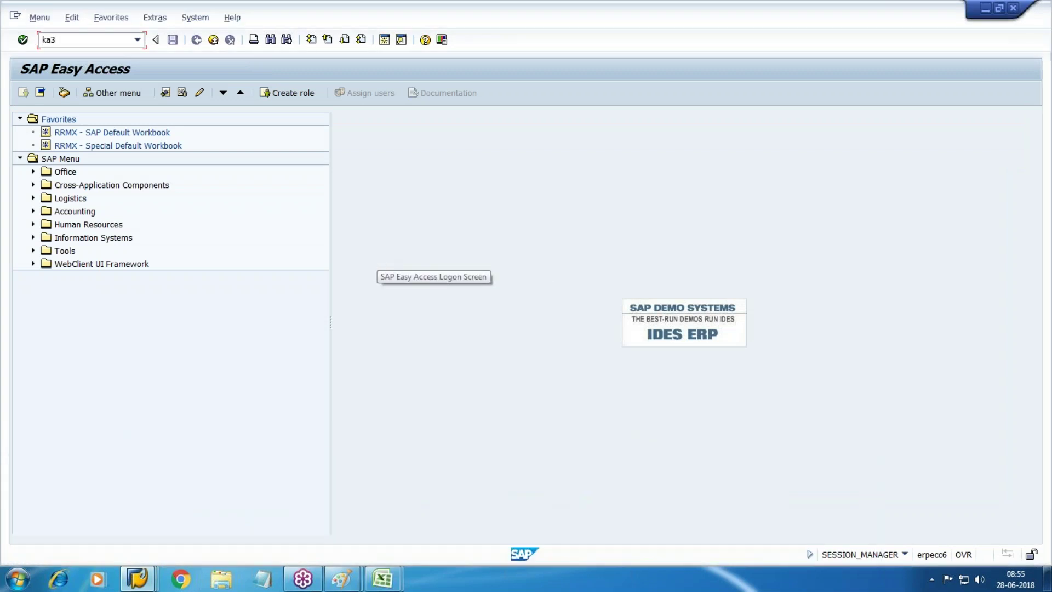
pyautogui.write('23')
pyautogui.press('Return')
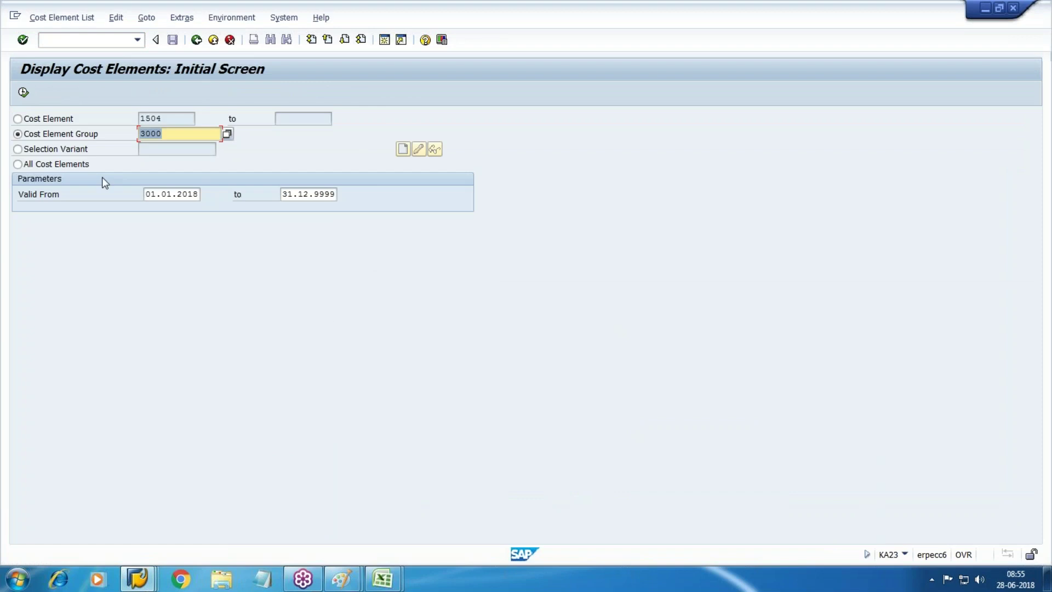
pyautogui.click(66, 164)
pyautogui.click(23, 92)
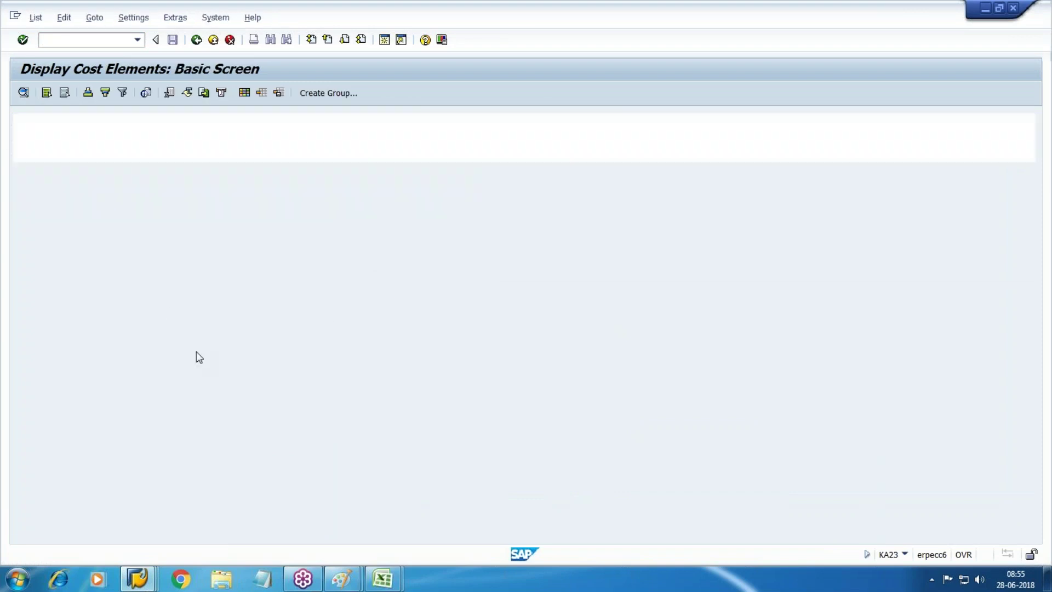
pyautogui.click(130, 265)
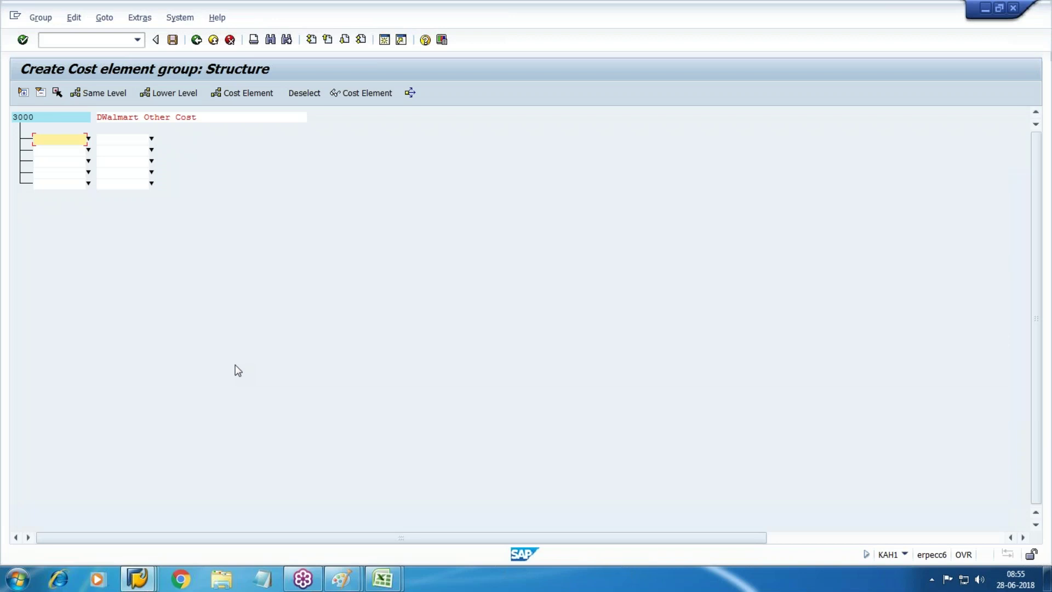
# Assign the cost element range 1500 to 1504 to group 3000 and save the group.
pyautogui.write('1500')
pyautogui.press('Tab')
pyautogui.hotkey('alt', 'Tab')
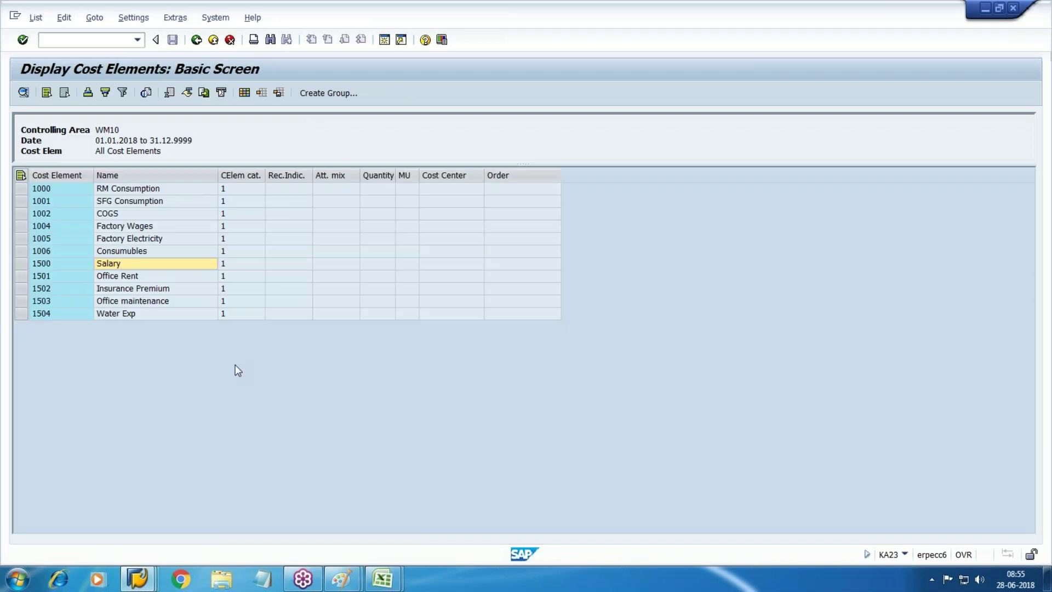
pyautogui.hotkey('alt', 'Tab')
pyautogui.write('1504')
pyautogui.press('Return')
pyautogui.click(173, 40)
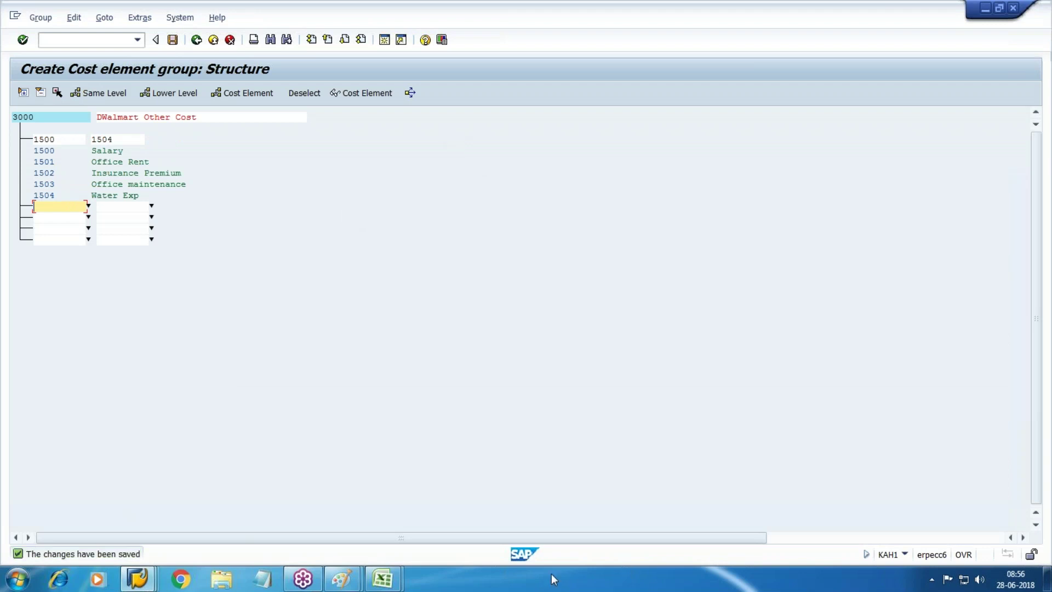
# Switch to the KA23 session, leave the cost element list and return to SAP Easy Access.
pyautogui.moveTo(160, 585)
pyautogui.click(789, 515)
pyautogui.click(764, 525)
pyautogui.click(196, 40)
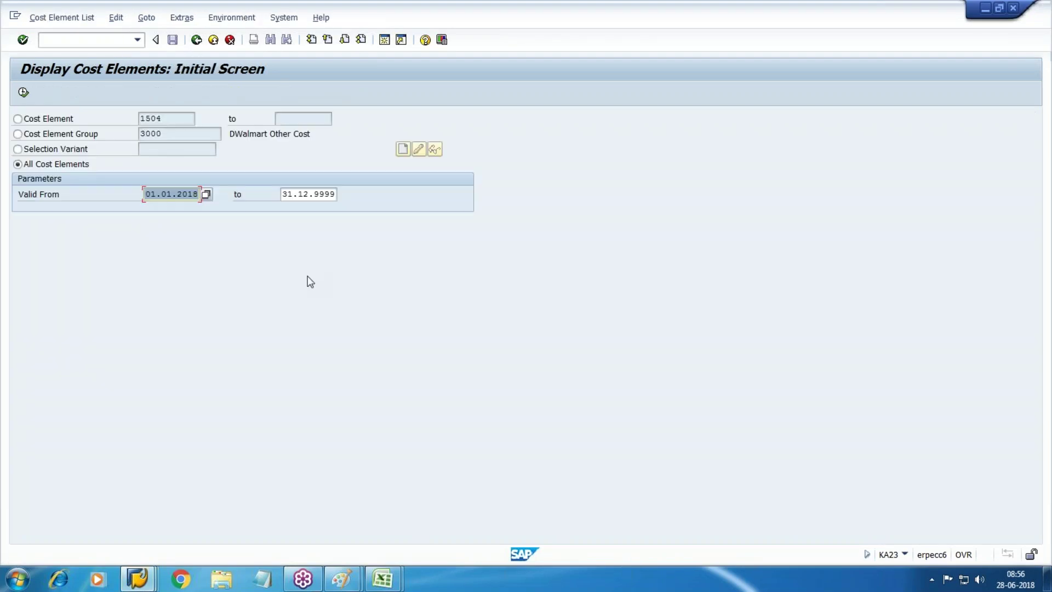
pyautogui.click(106, 39)
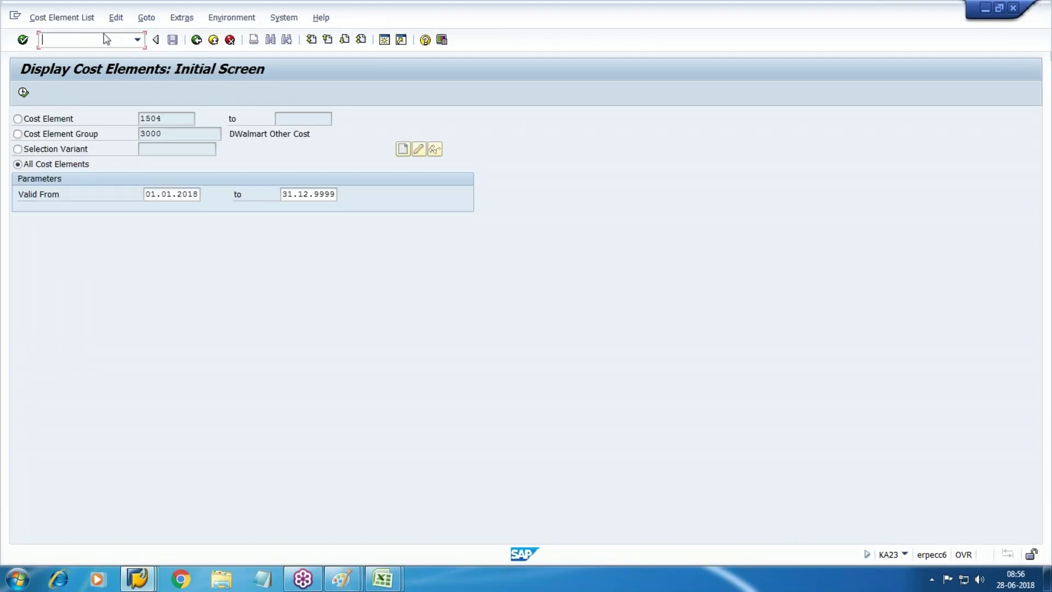
pyautogui.write('/n')
pyautogui.press('Return')
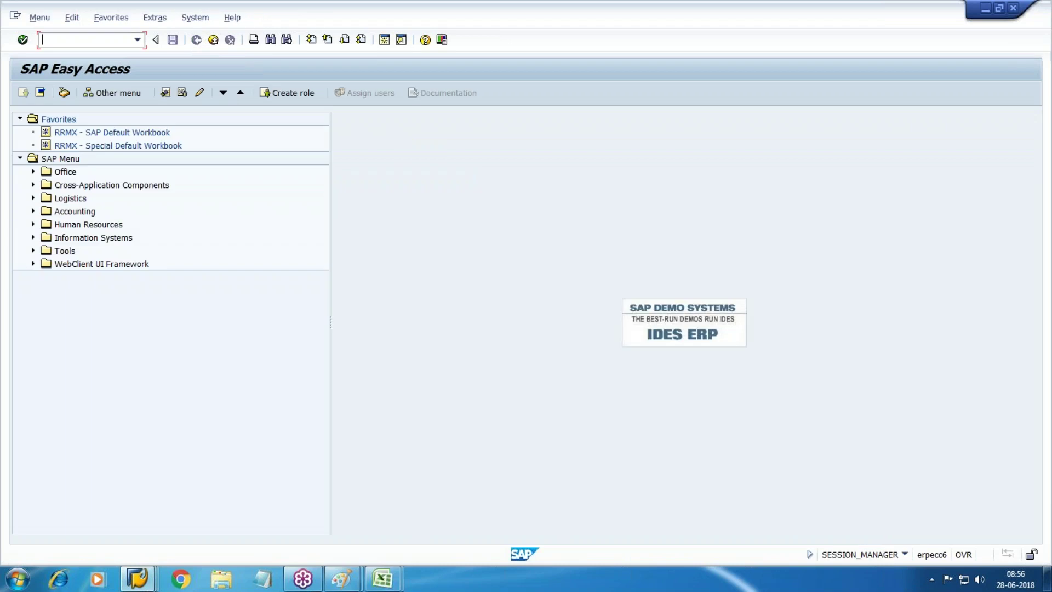
# Open KS13 Display from the collective processing of cost centers under Cost Center Accounting master data.
pyautogui.click(33, 212)
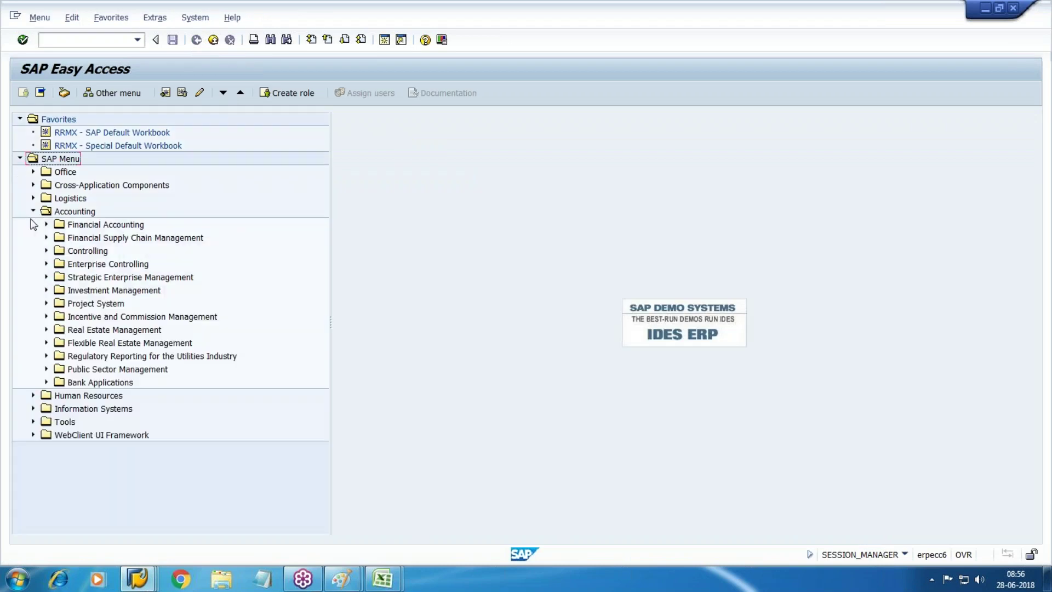
pyautogui.click(46, 250)
pyautogui.click(127, 278)
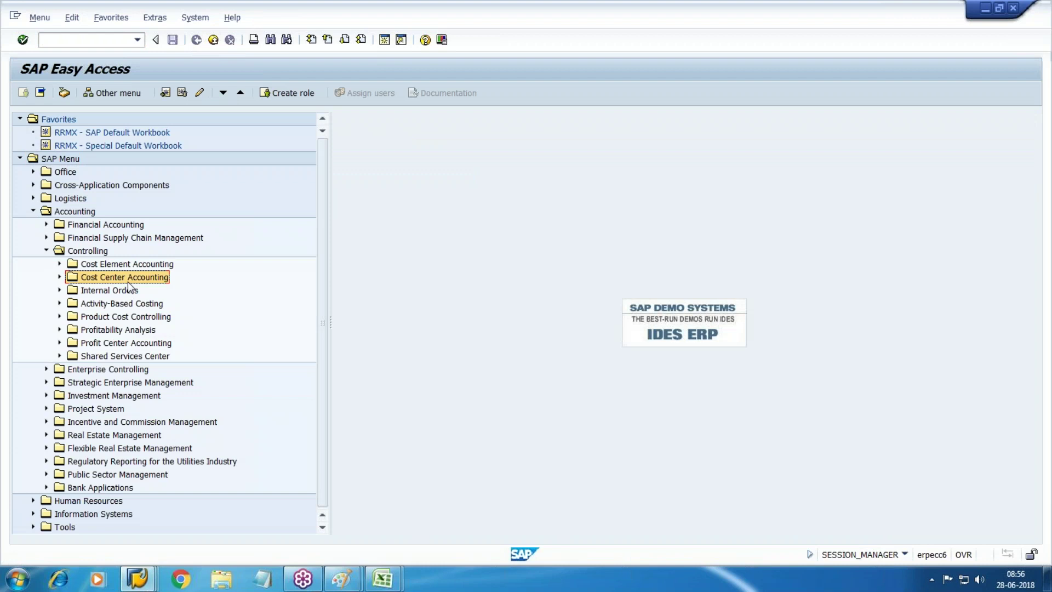
pyautogui.click(59, 278)
pyautogui.click(116, 290)
pyautogui.click(72, 289)
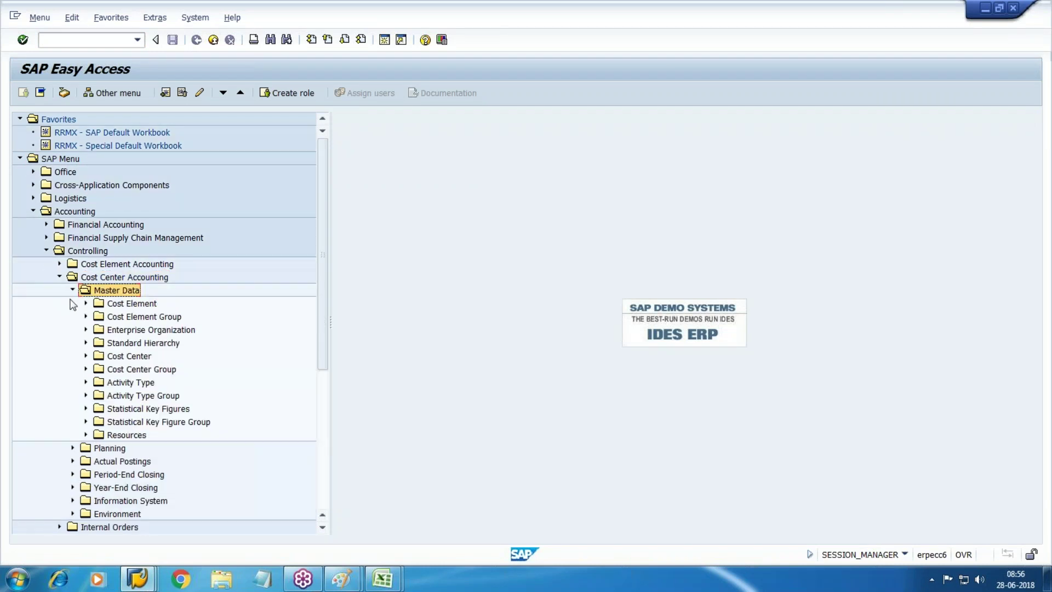
pyautogui.click(128, 356)
pyautogui.click(86, 356)
pyautogui.click(99, 318)
pyautogui.click(161, 294)
pyautogui.press('Return')
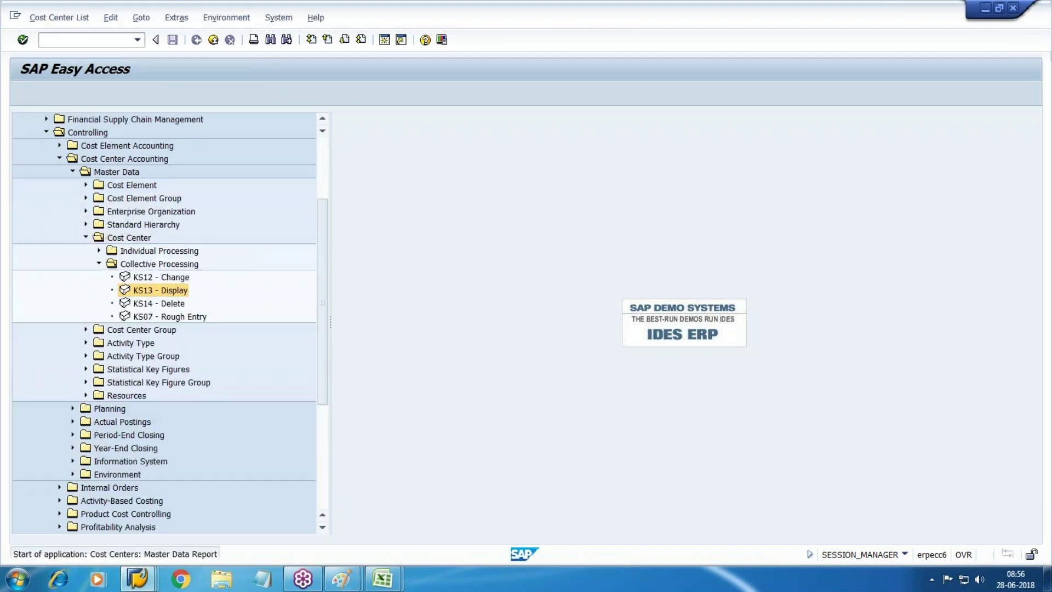
# List all cost centers of controlling area WM10, and list only those in cost center group W300.
pyautogui.click(71, 165)
pyautogui.click(23, 92)
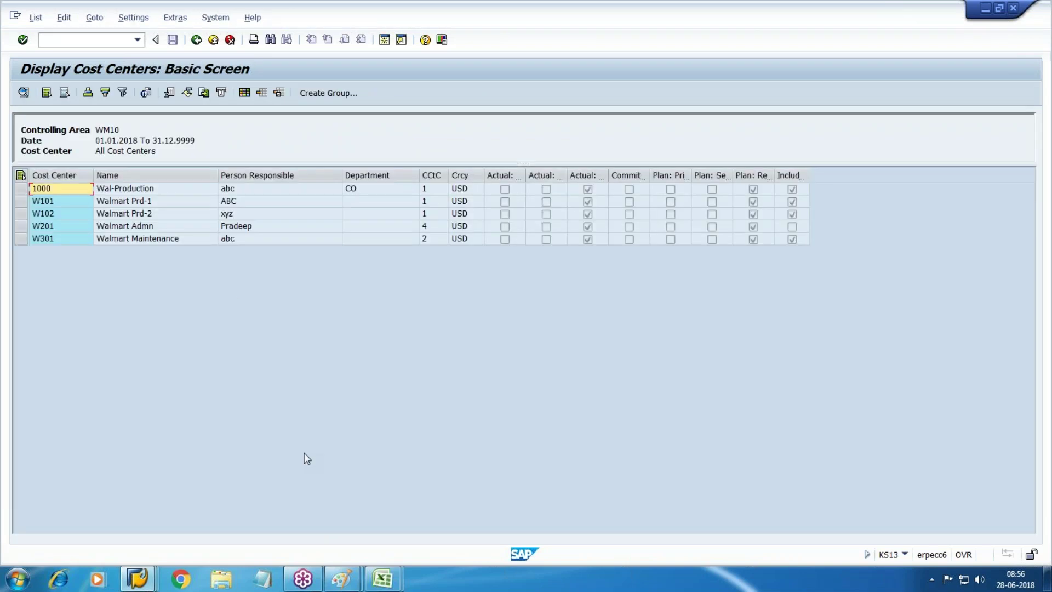
pyautogui.press('F3')
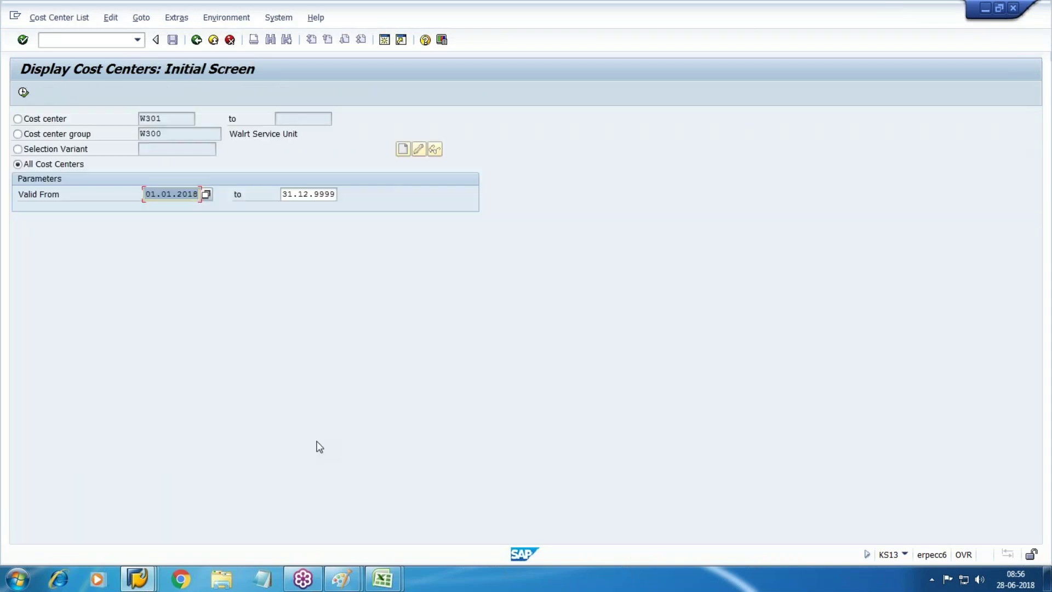
pyautogui.click(33, 134)
pyautogui.press('F8')
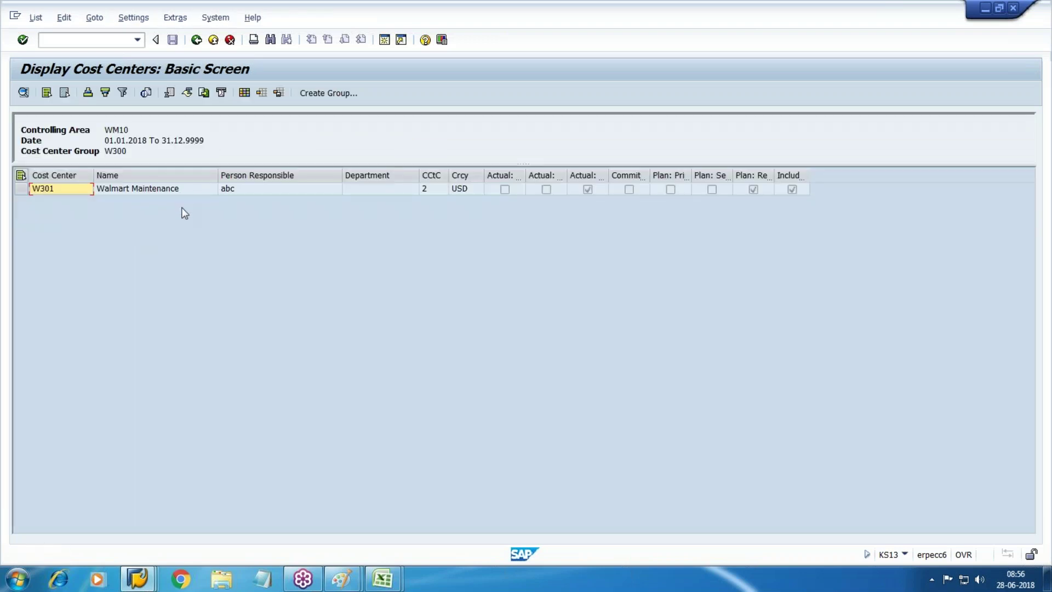
# List the cost centers of group W100 and return to SAP Easy Access.
pyautogui.press('F3')
pyautogui.write('w100')
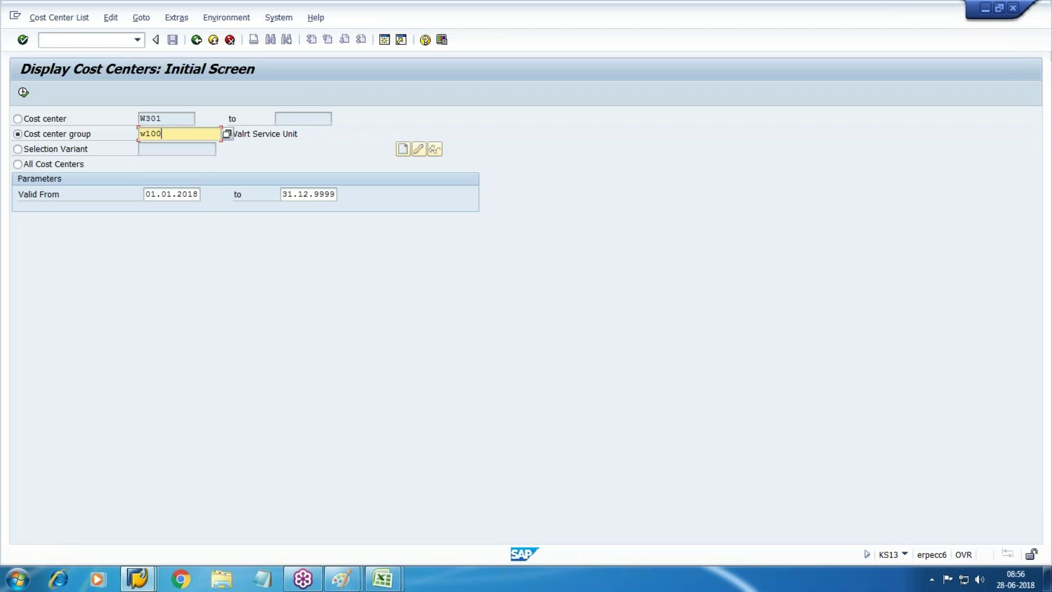
pyautogui.click(24, 92)
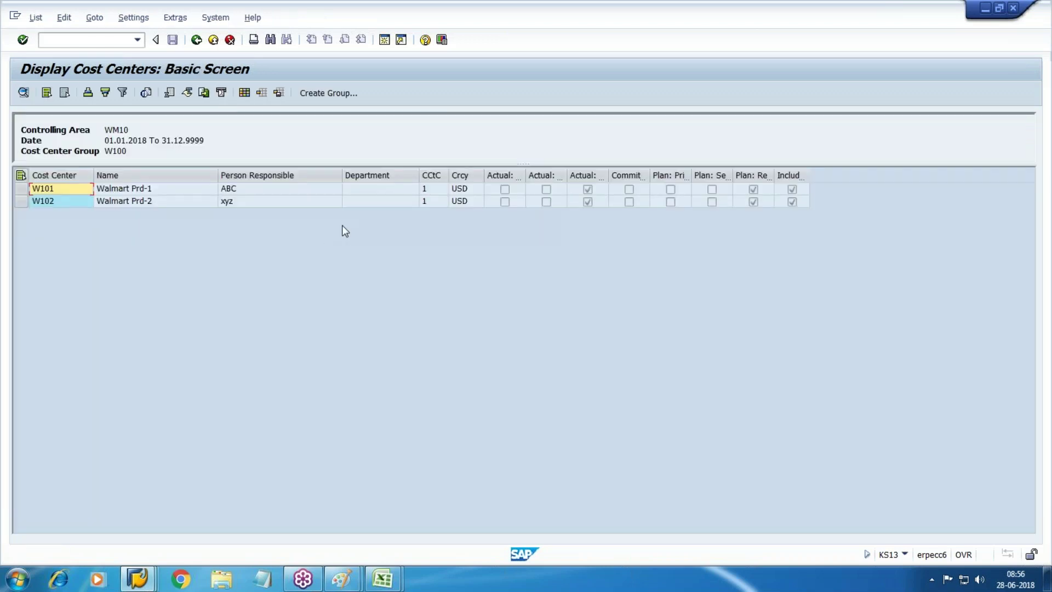
pyautogui.click(214, 39)
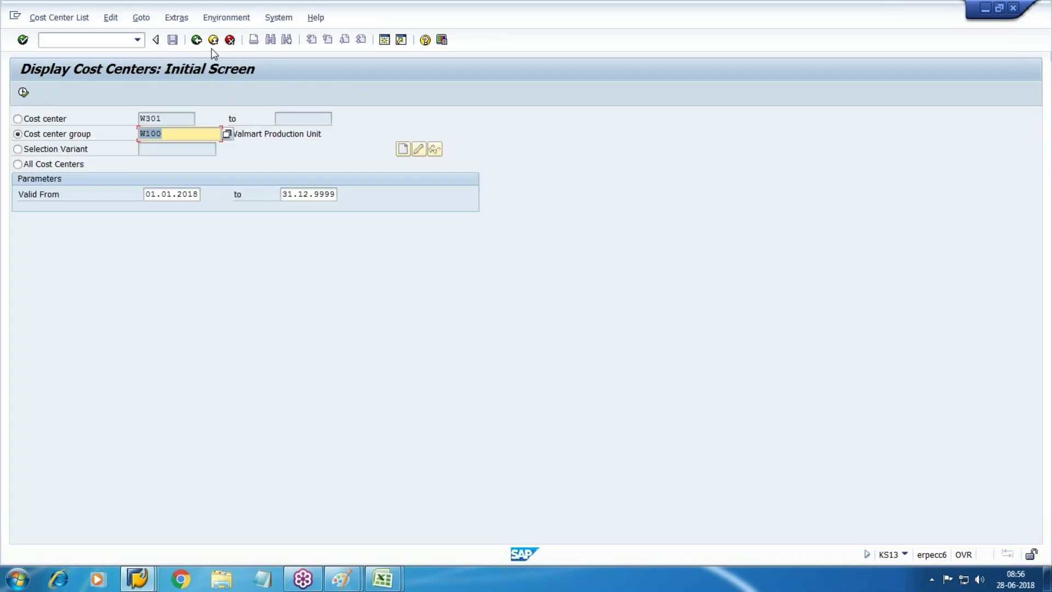
pyautogui.press('F3')
# Switch to the FS00 session and display the Create/bank/interest data of the Salary account 1500.
pyautogui.moveTo(131, 586)
pyautogui.click(352, 522)
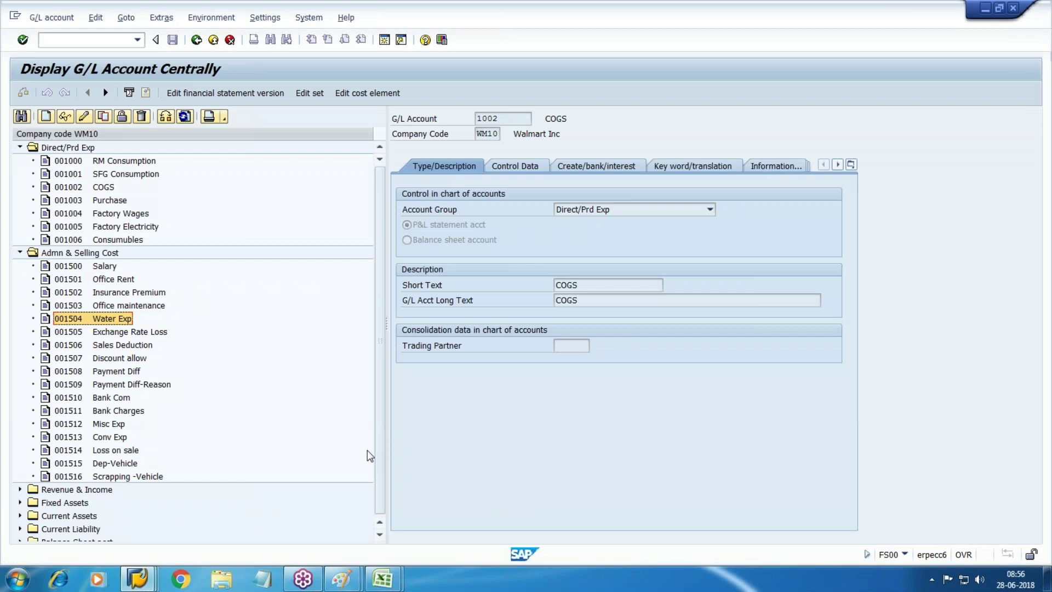
pyautogui.click(117, 268)
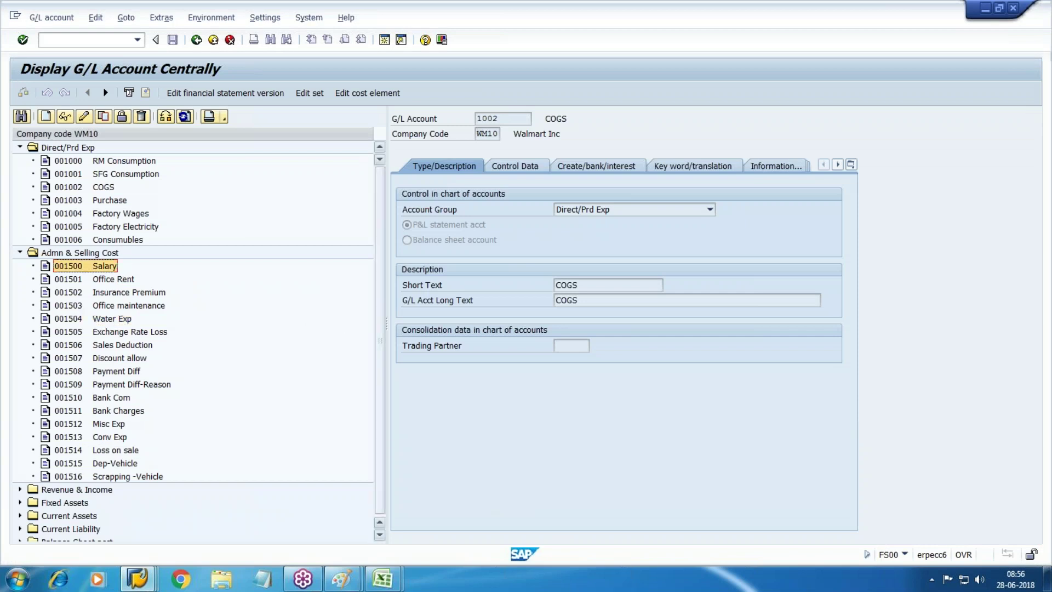
pyautogui.click(64, 115)
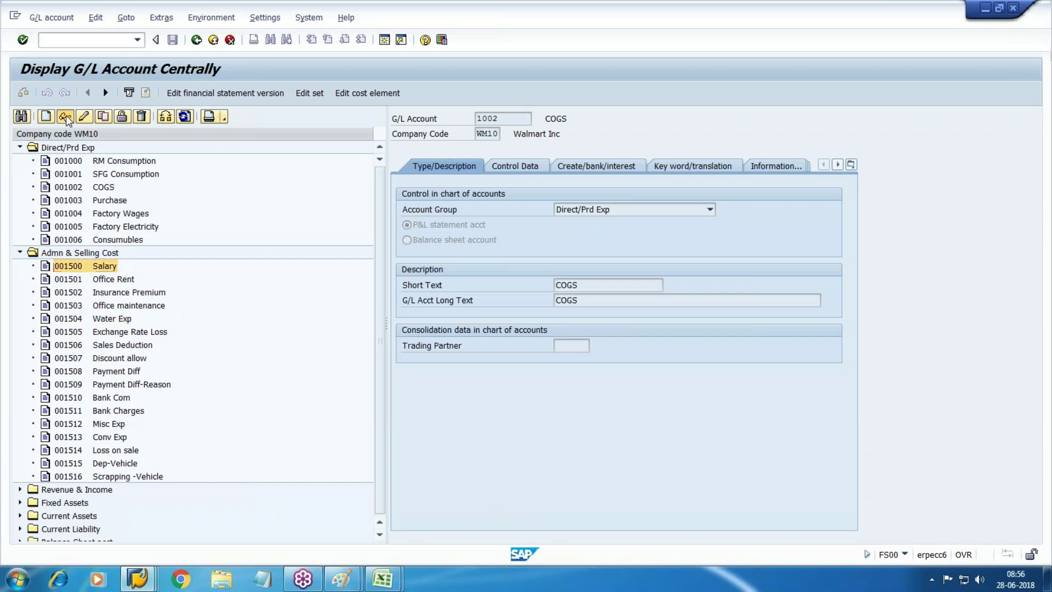
pyautogui.click(631, 166)
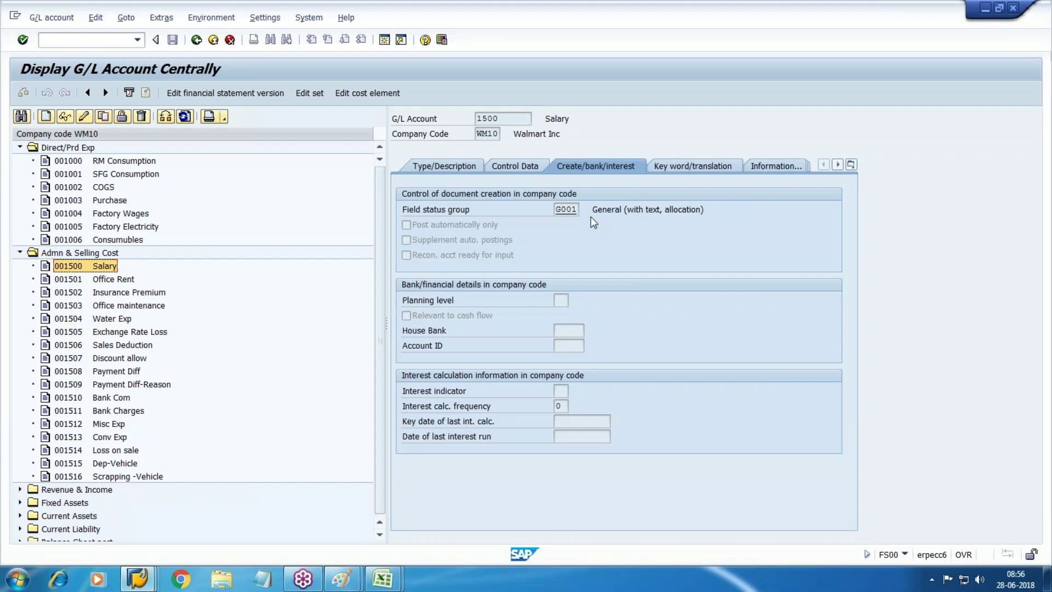
# Review the Salary account's control data, and open its field status group in change mode.
pyautogui.click(510, 164)
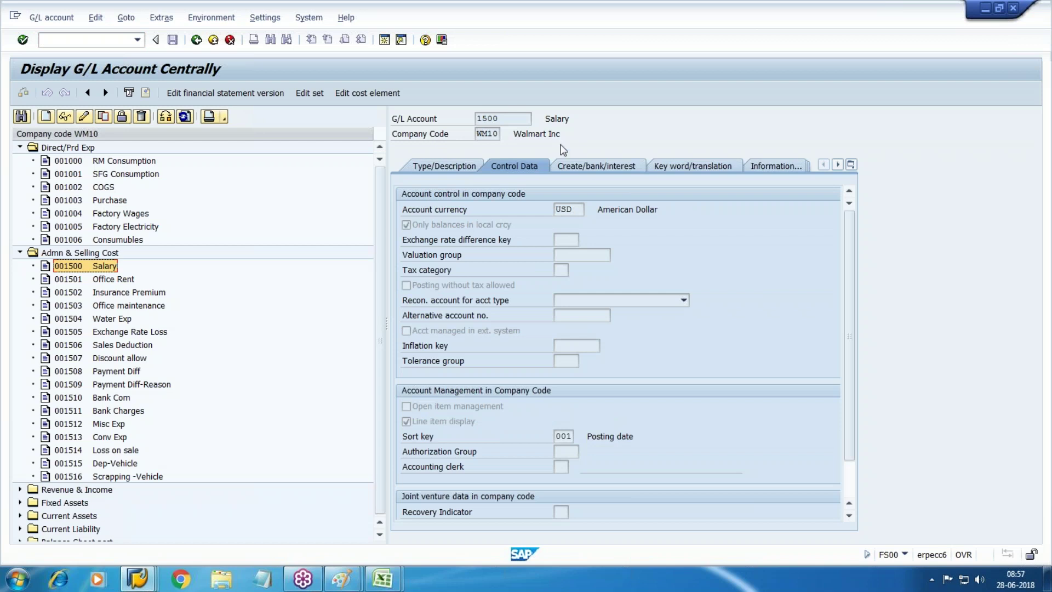
pyautogui.click(611, 166)
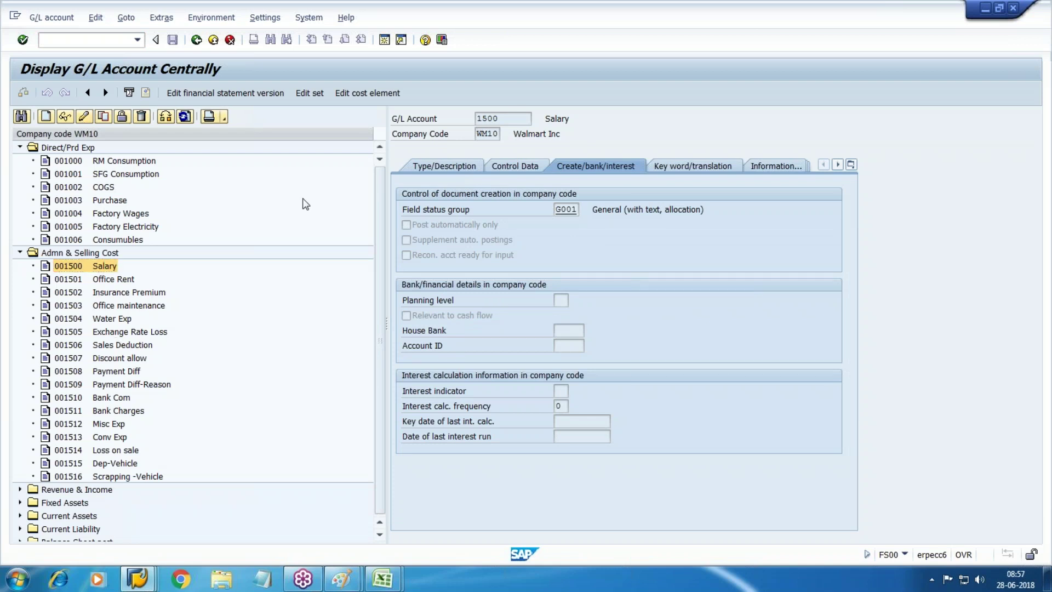
pyautogui.hotkey('ctrl', 'F1')
pyautogui.click(563, 209)
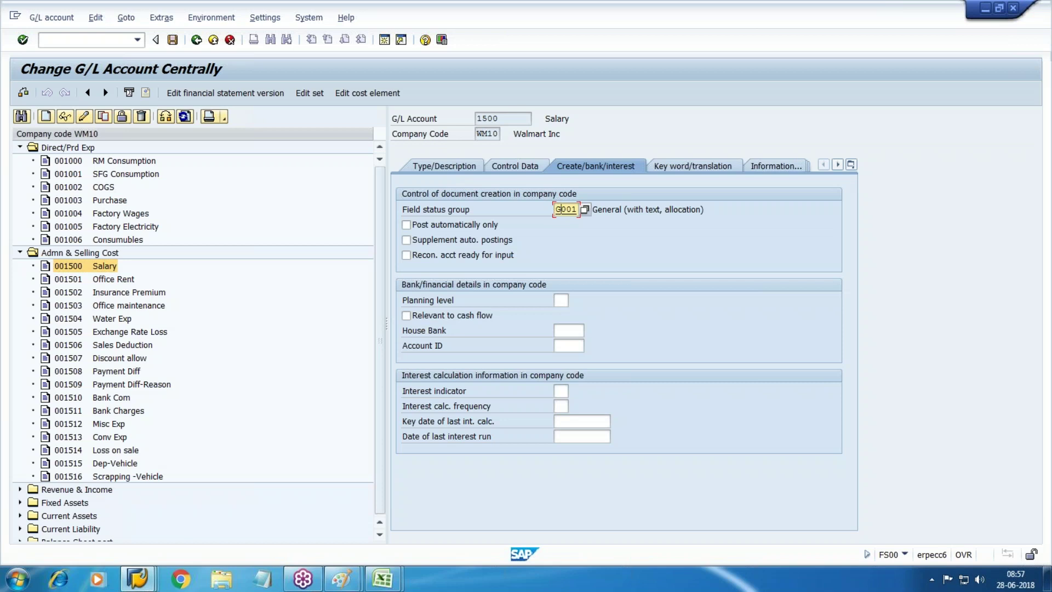
# Switch to the batch input session overview and return it to SAP Easy Access.
pyautogui.click(137, 578)
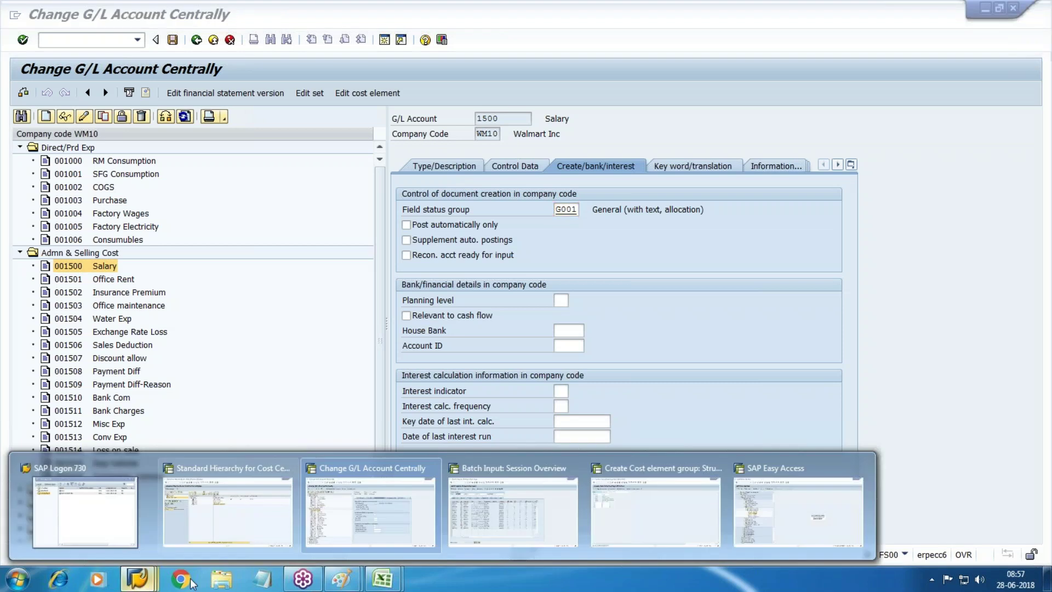
pyautogui.click(513, 509)
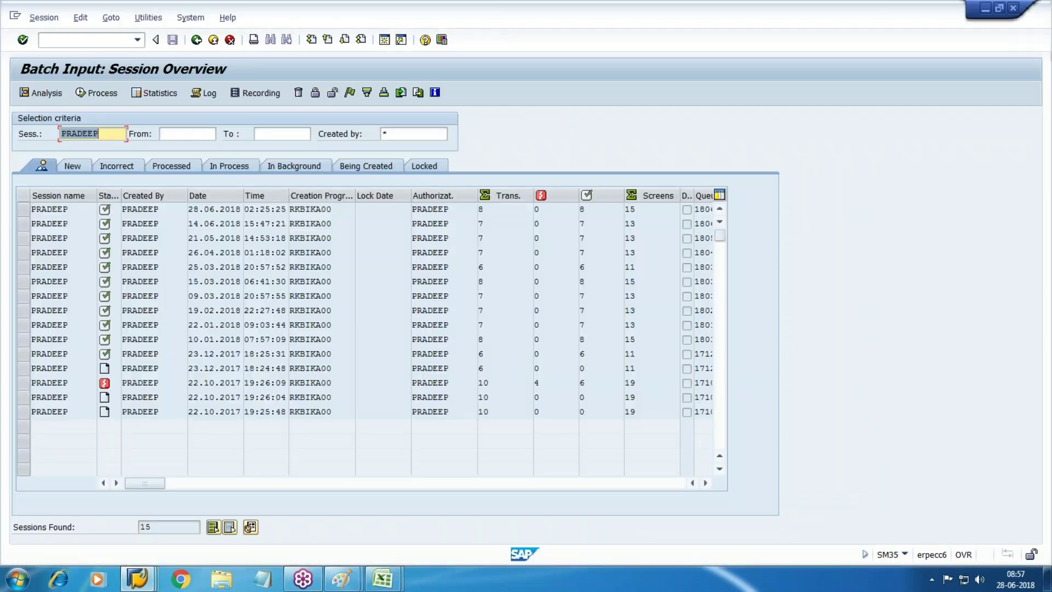
pyautogui.write('/n')
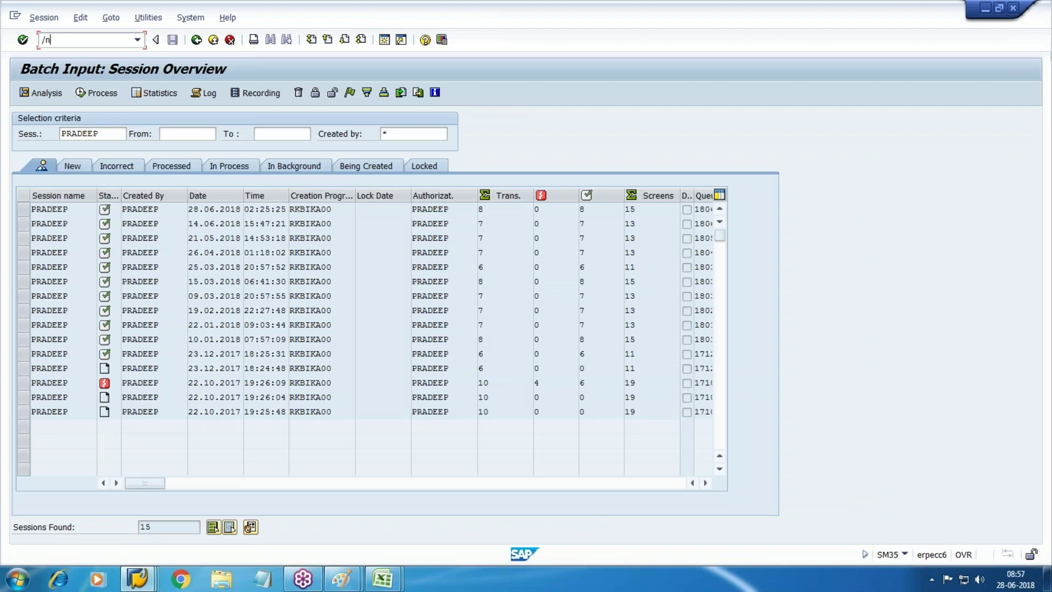
pyautogui.press('Return')
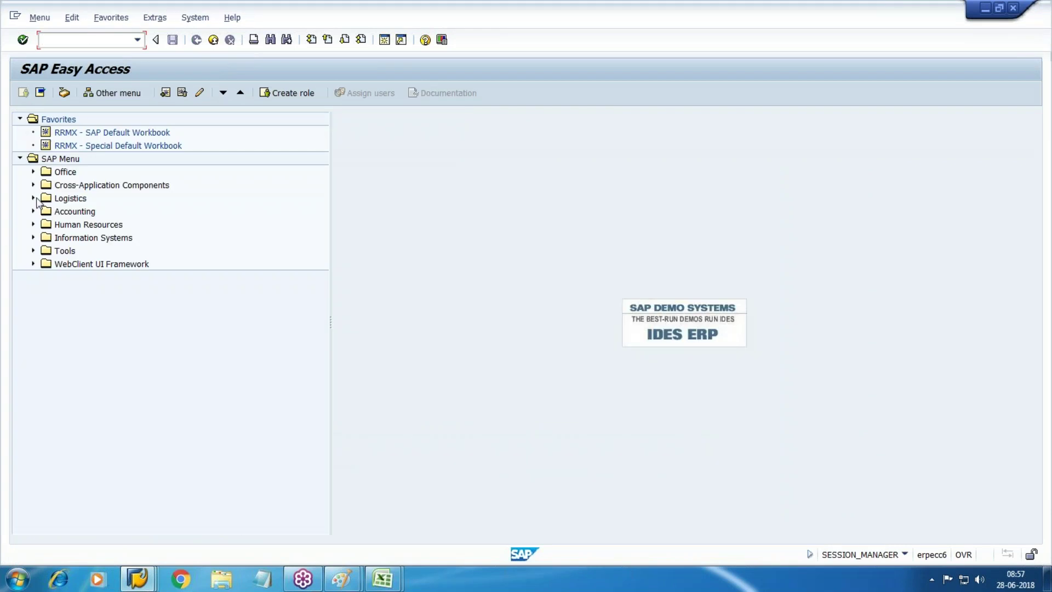
# Expand General Ledger master records to the collective processing of G/L accounts and select OB_GLACC12 - Company Code Data.
pyautogui.click(33, 211)
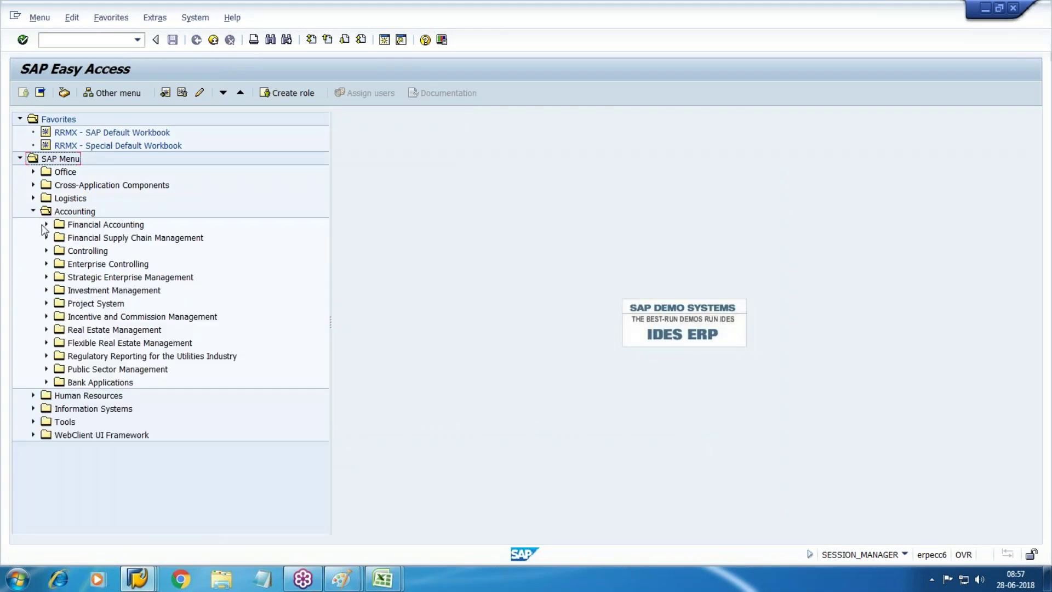
pyautogui.click(46, 225)
pyautogui.click(59, 237)
pyautogui.click(99, 291)
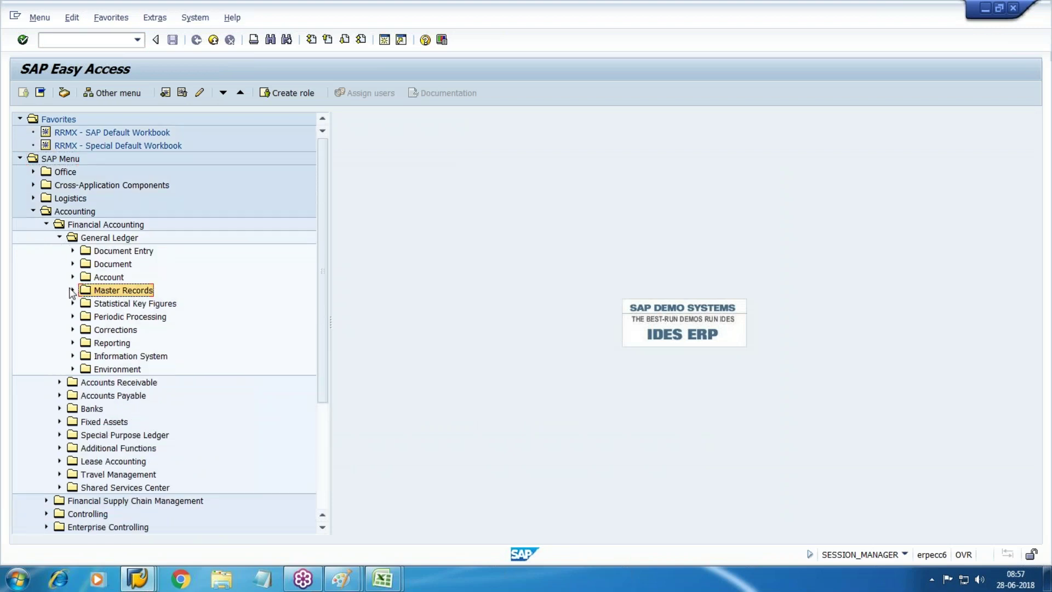
pyautogui.click(73, 289)
pyautogui.click(85, 304)
pyautogui.click(157, 330)
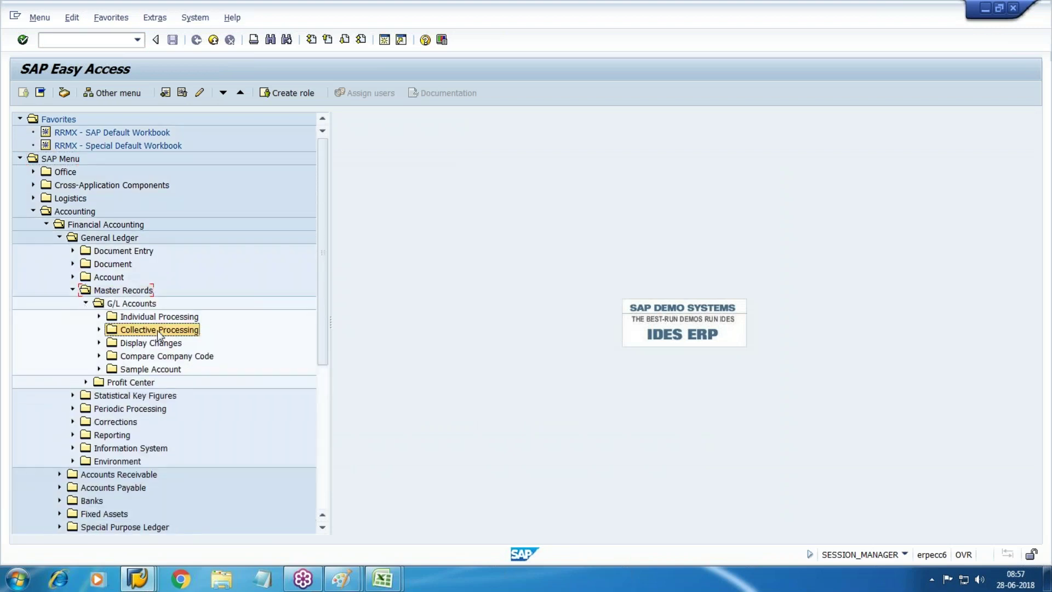
pyautogui.click(98, 330)
pyautogui.click(214, 344)
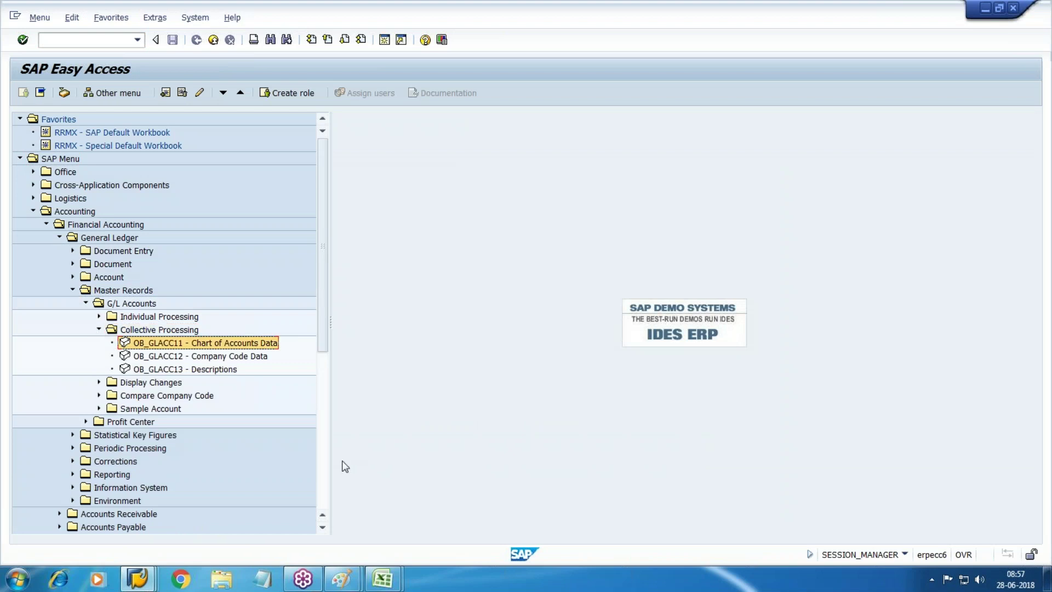
pyautogui.press('Down')
pyautogui.press('Down')
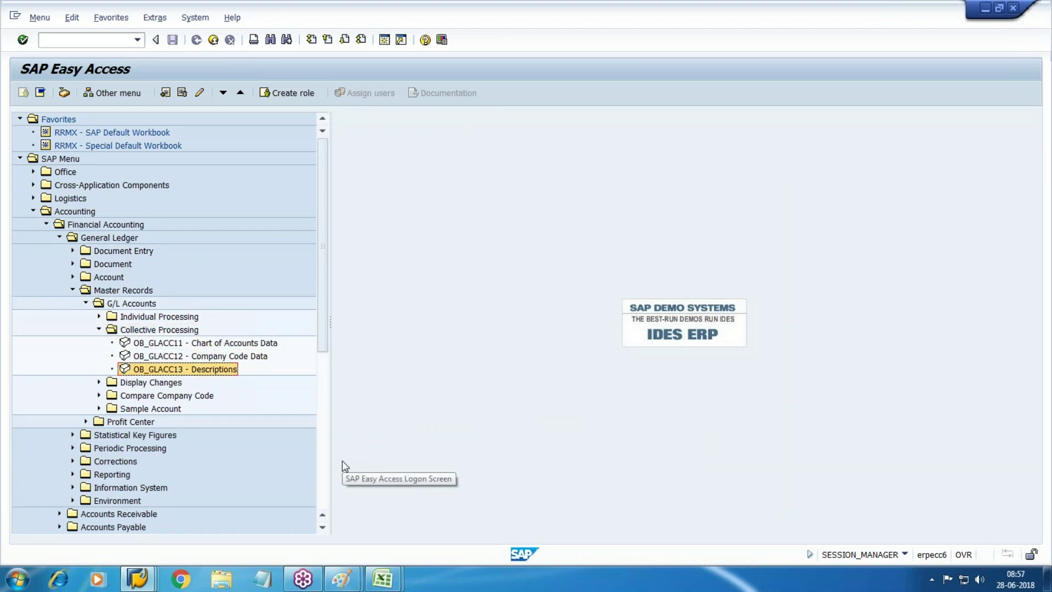
pyautogui.press('Up')
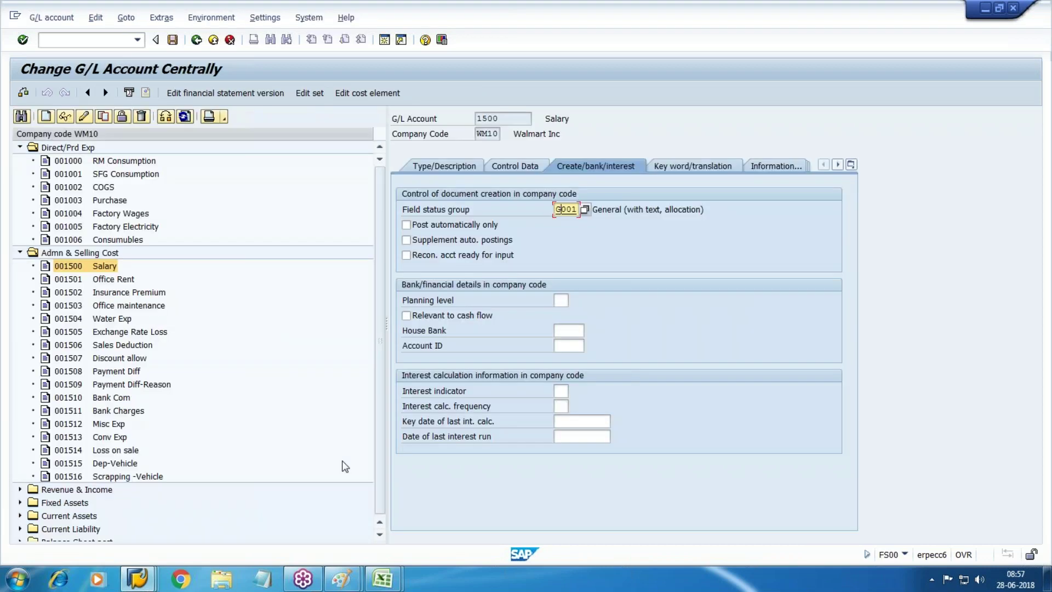
# Switch to the FS00 session and review the Salary account's Control Data and Create/bank/interest data.
pyautogui.click(515, 165)
pyautogui.click(583, 166)
pyautogui.click(540, 165)
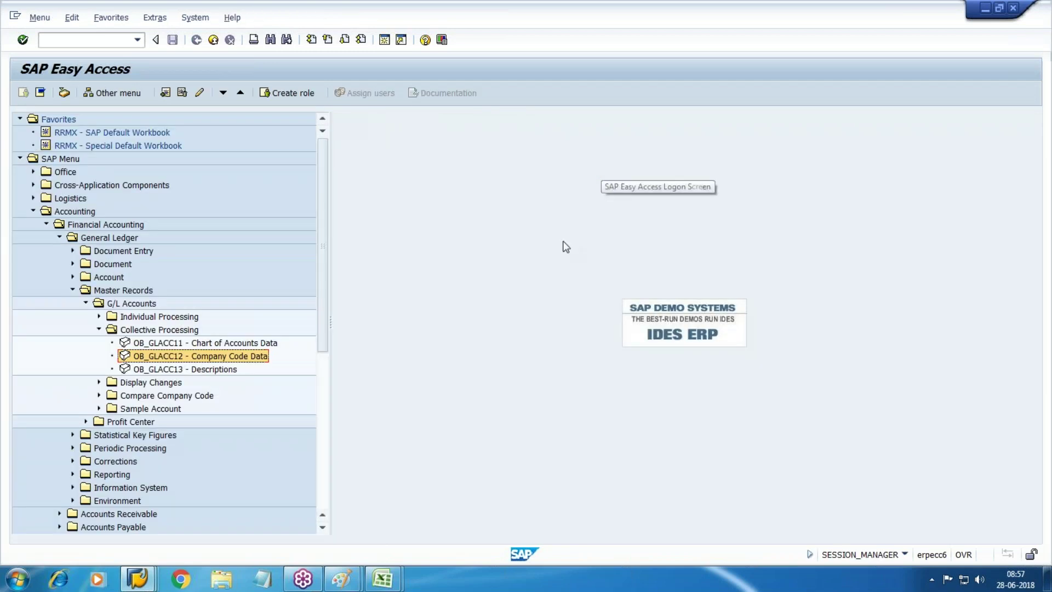
# Open the collective processing of G/L company code data and restrict the records to company code WM10.
pyautogui.doubleClick(249, 356)
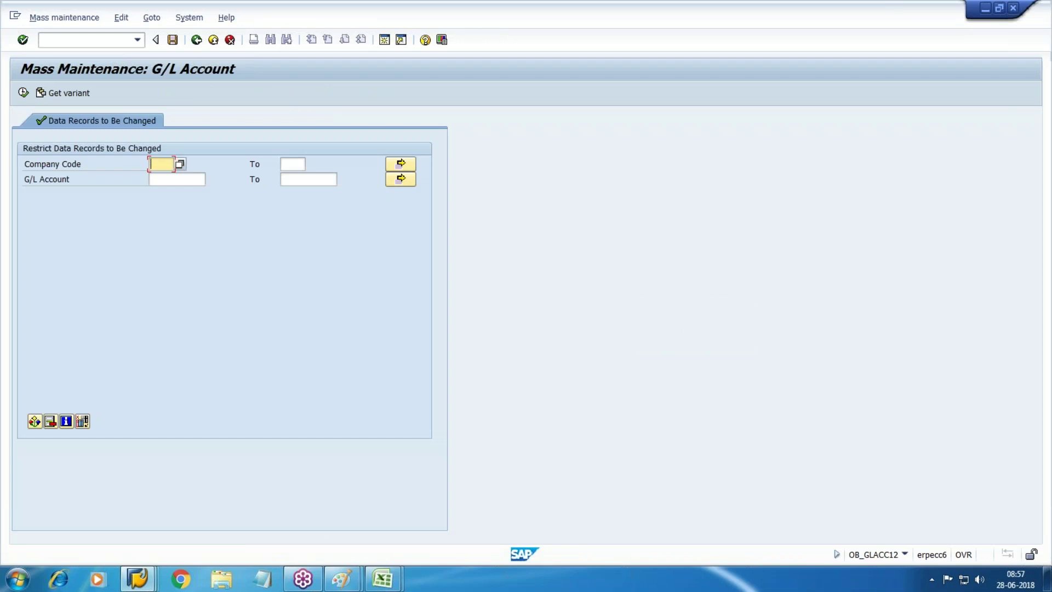
pyautogui.click(174, 180)
pyautogui.click(168, 164)
pyautogui.hotkey('alt', 'm')
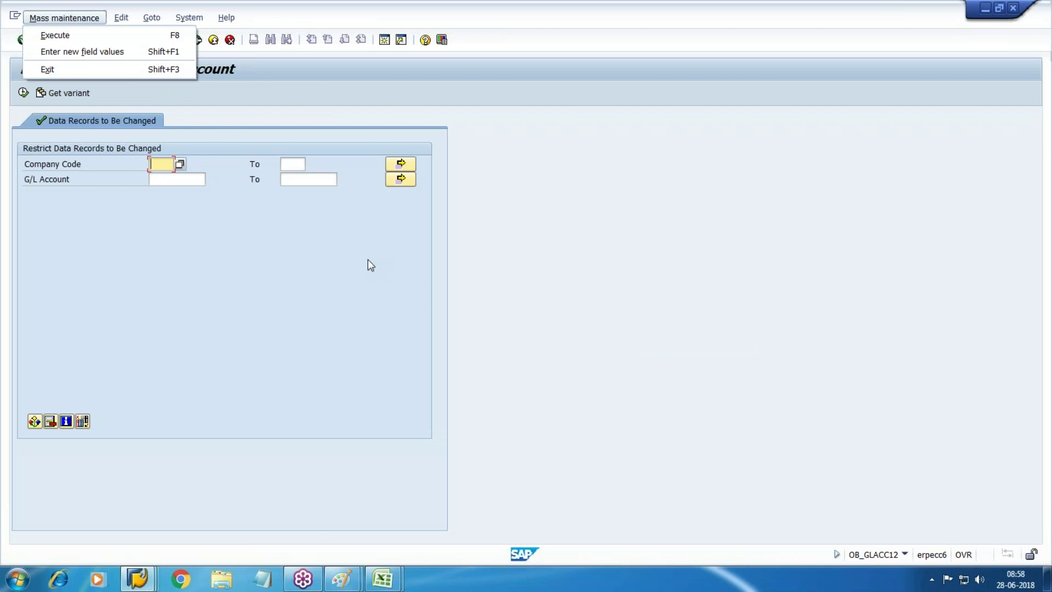
pyautogui.press('Escape')
pyautogui.write('WM10')
pyautogui.press('Tab')
pyautogui.press('Tab')
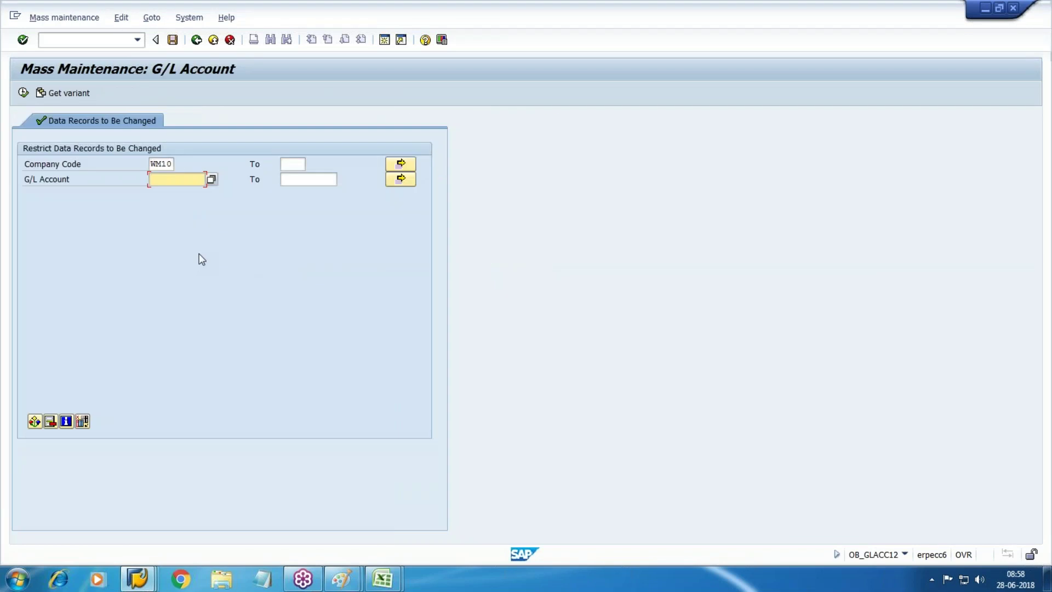
# Restrict the G/L accounts to the range 1500 to 1504 and execute the selection.
pyautogui.write('1500')
pyautogui.press('Tab')
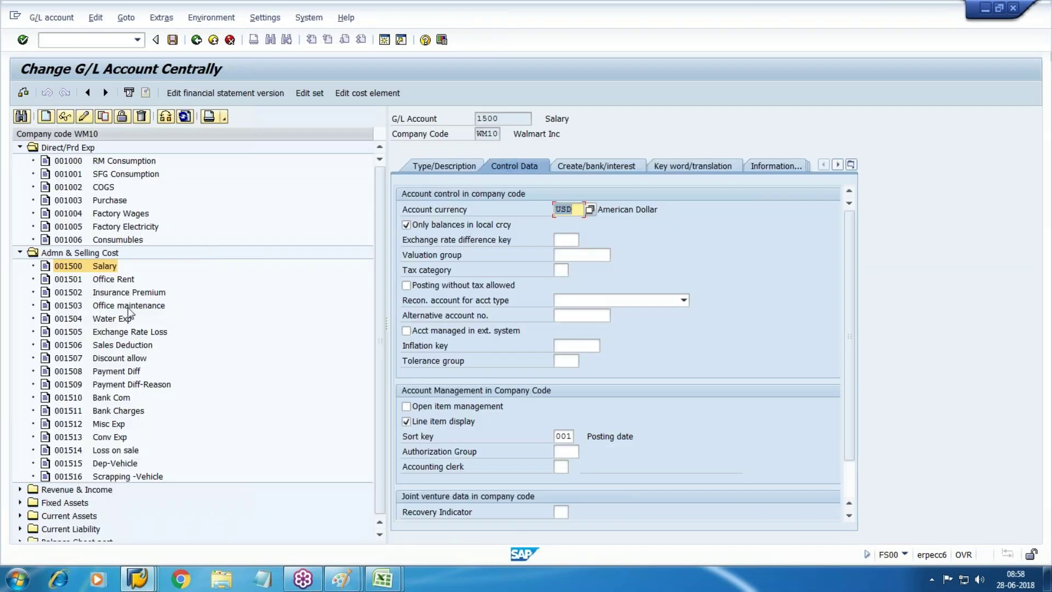
pyautogui.click(130, 316)
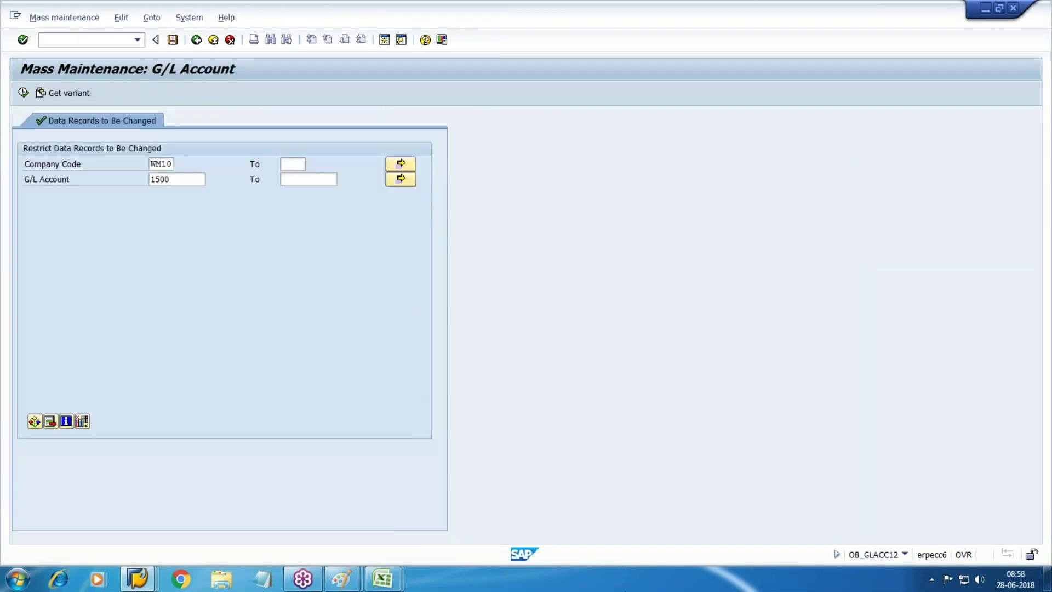
pyautogui.write('1504')
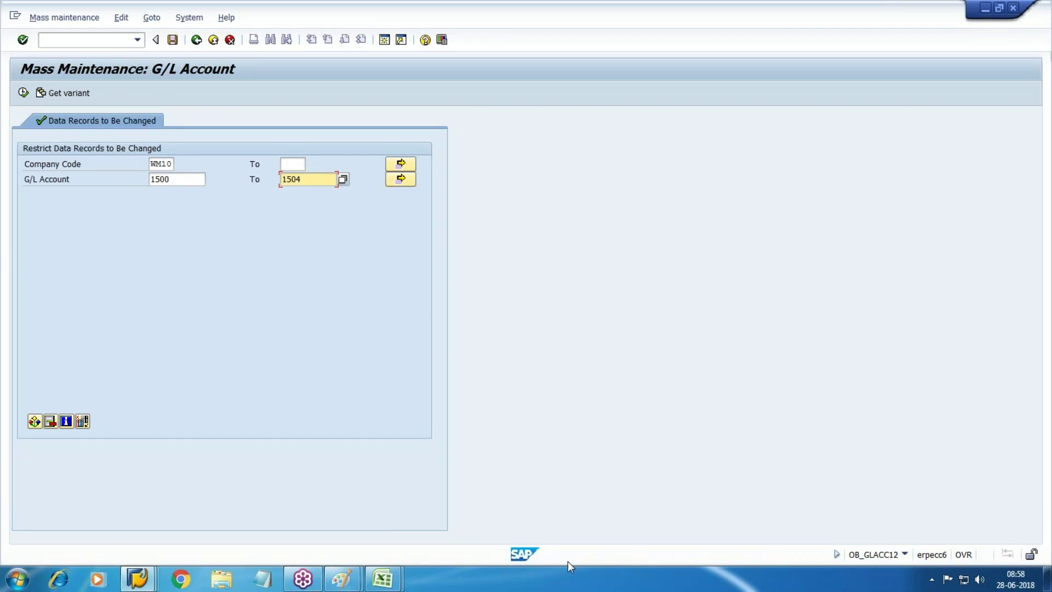
pyautogui.click(25, 92)
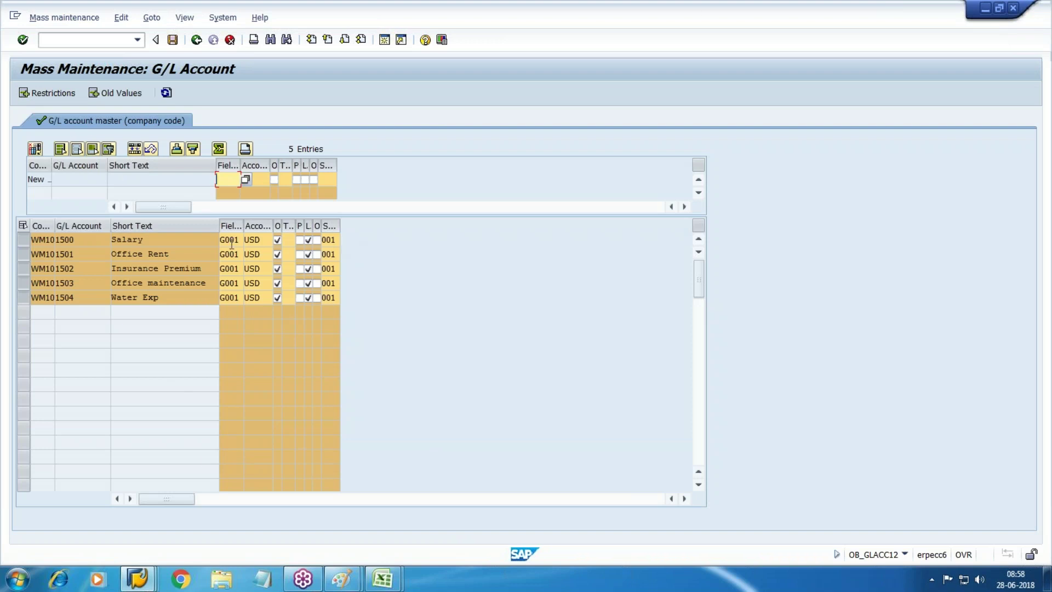
# Deselect all changeable field columns in the G/L account list, from field status group through sort key.
pyautogui.click(240, 239)
pyautogui.click(253, 240)
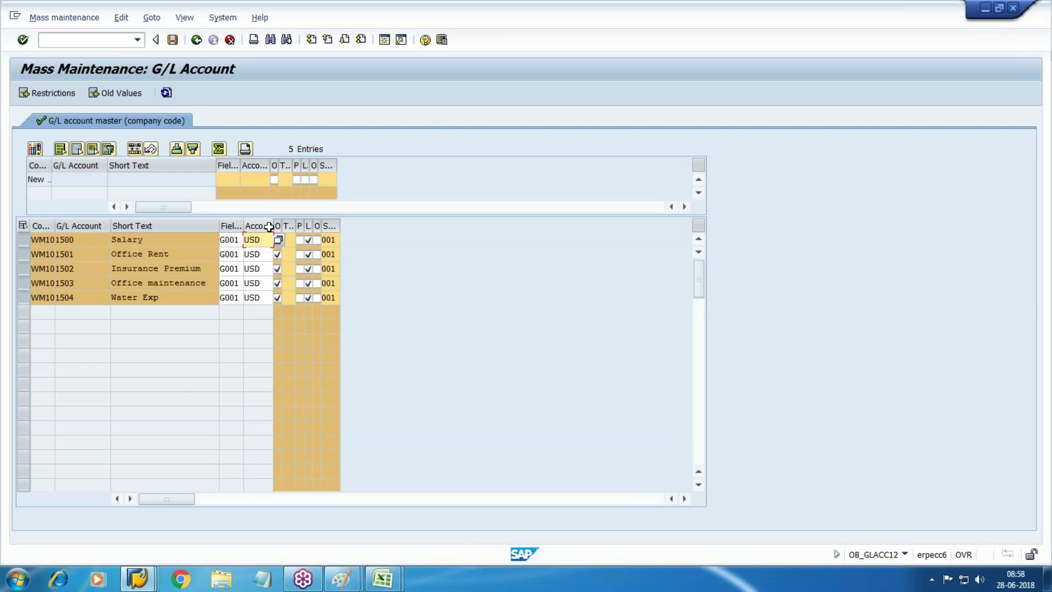
pyautogui.click(329, 239)
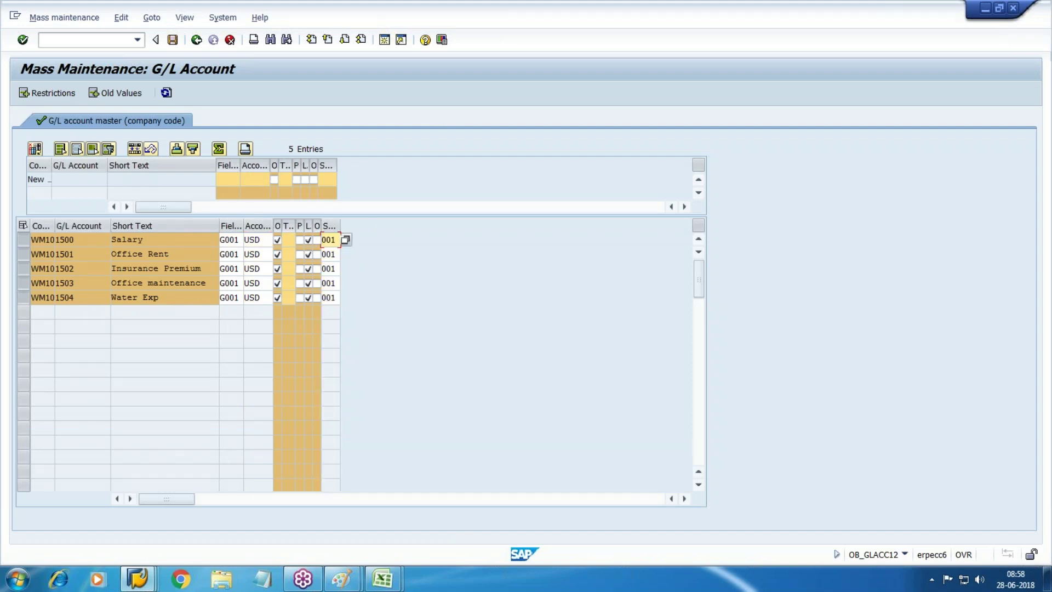
pyautogui.click(289, 239)
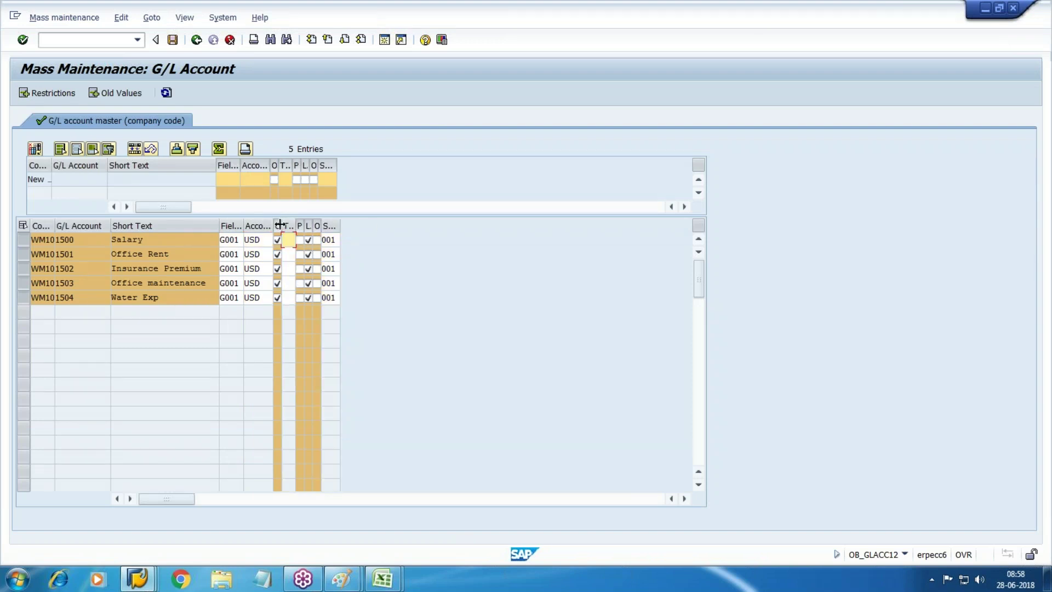
pyautogui.click(277, 240)
pyautogui.click(317, 240)
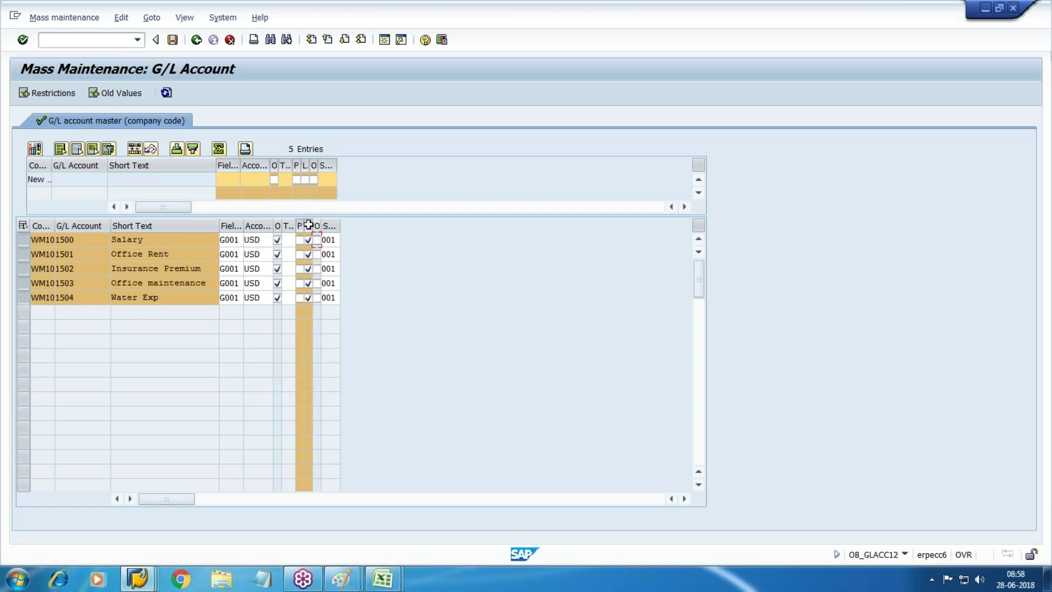
pyautogui.click(308, 239)
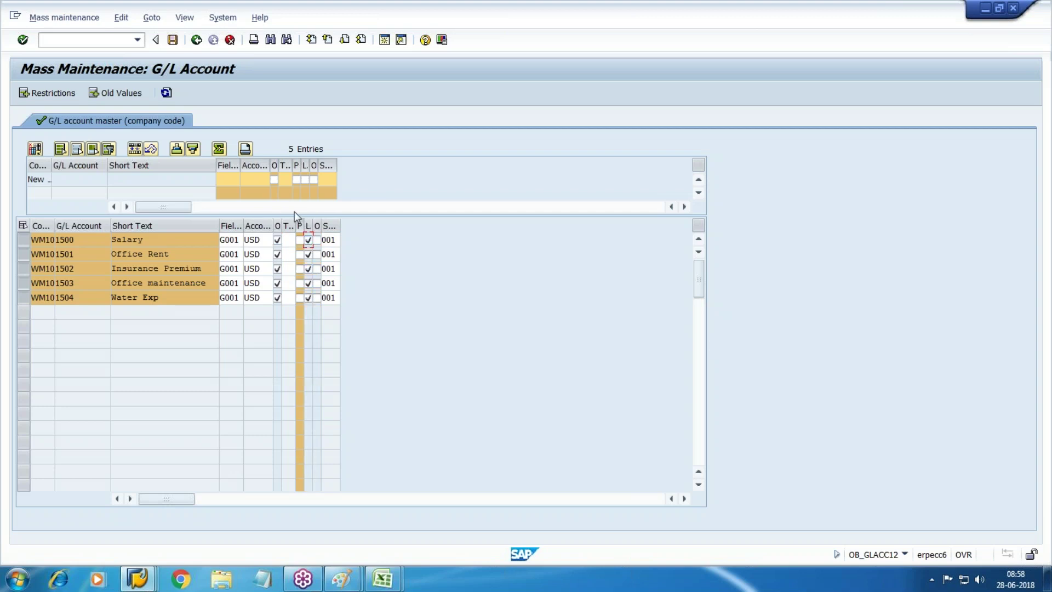
pyautogui.click(300, 240)
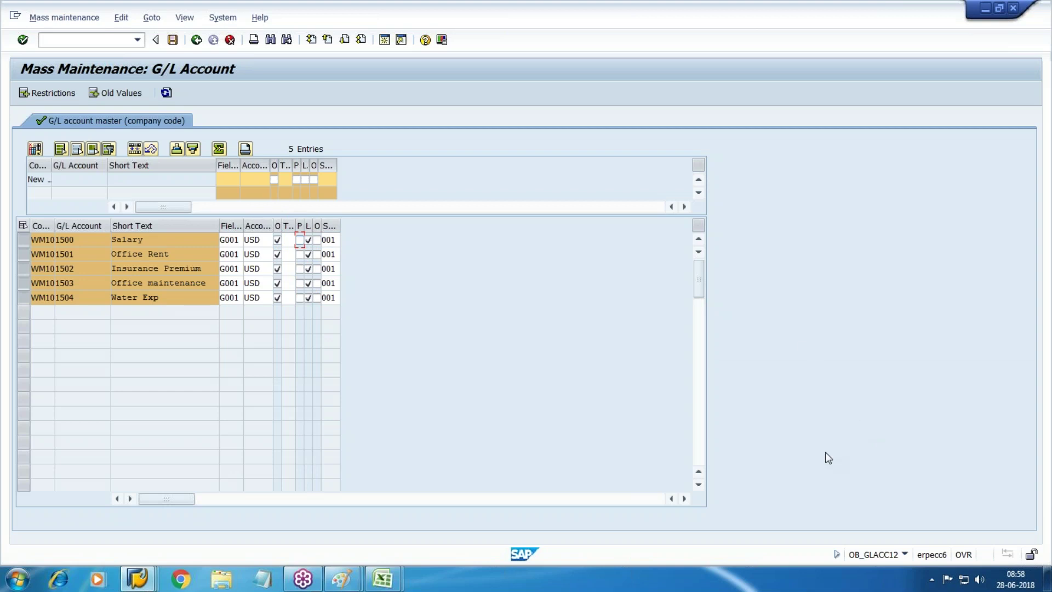
# Set the new values to field status group G004 (Cost accounts) and sort key 008 (Cost center).
pyautogui.click(229, 180)
pyautogui.click(246, 179)
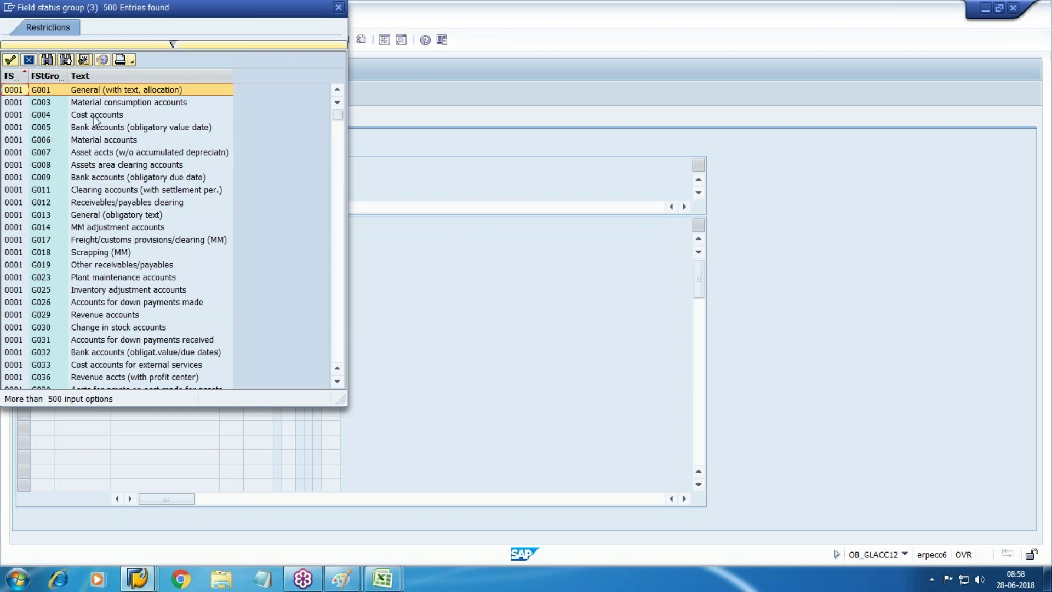
pyautogui.doubleClick(83, 118)
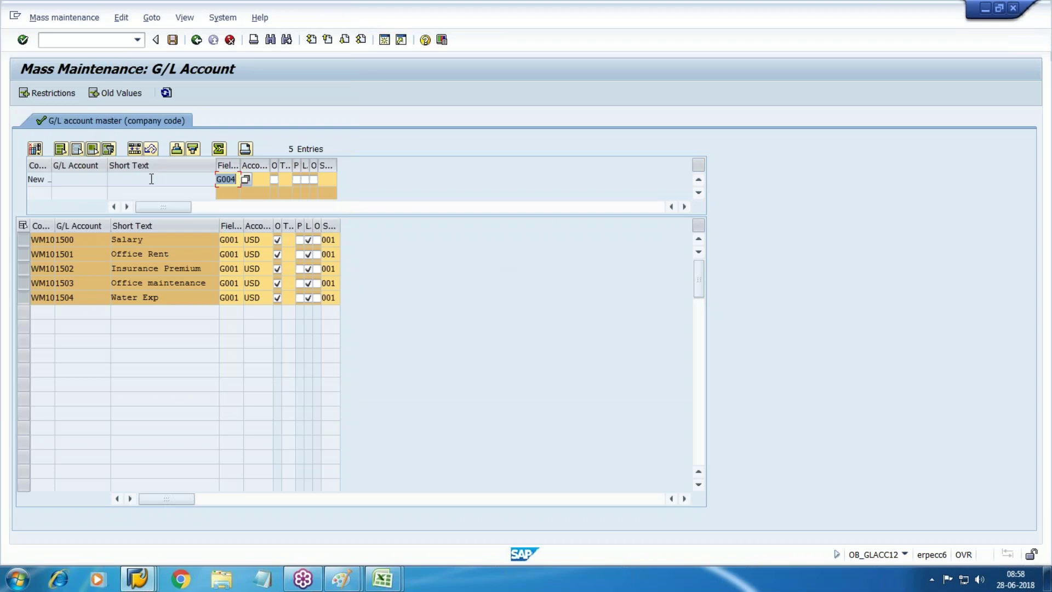
pyautogui.click(331, 187)
pyautogui.click(345, 180)
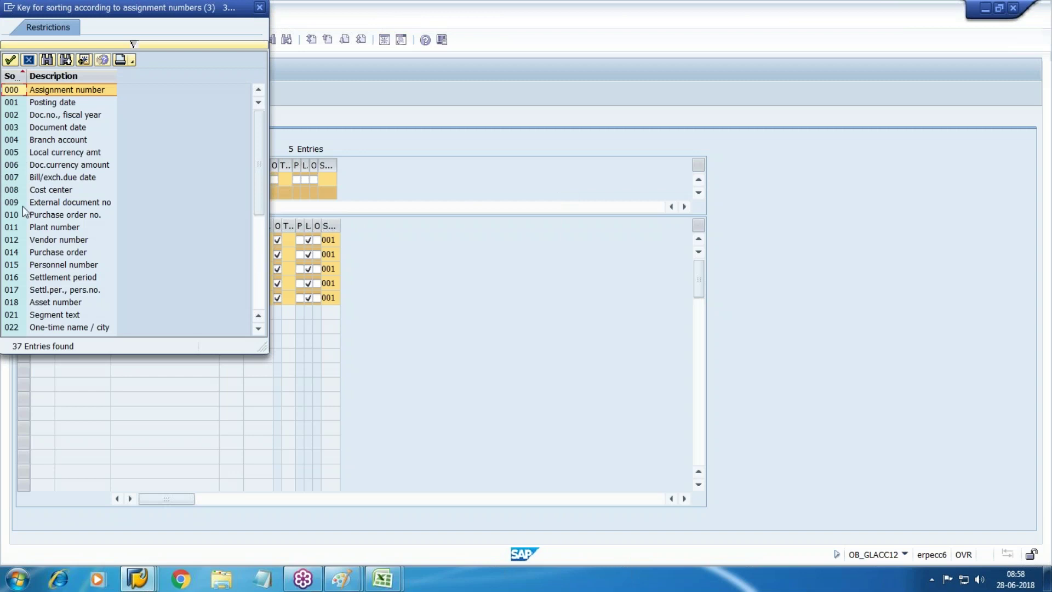
pyautogui.doubleClick(70, 192)
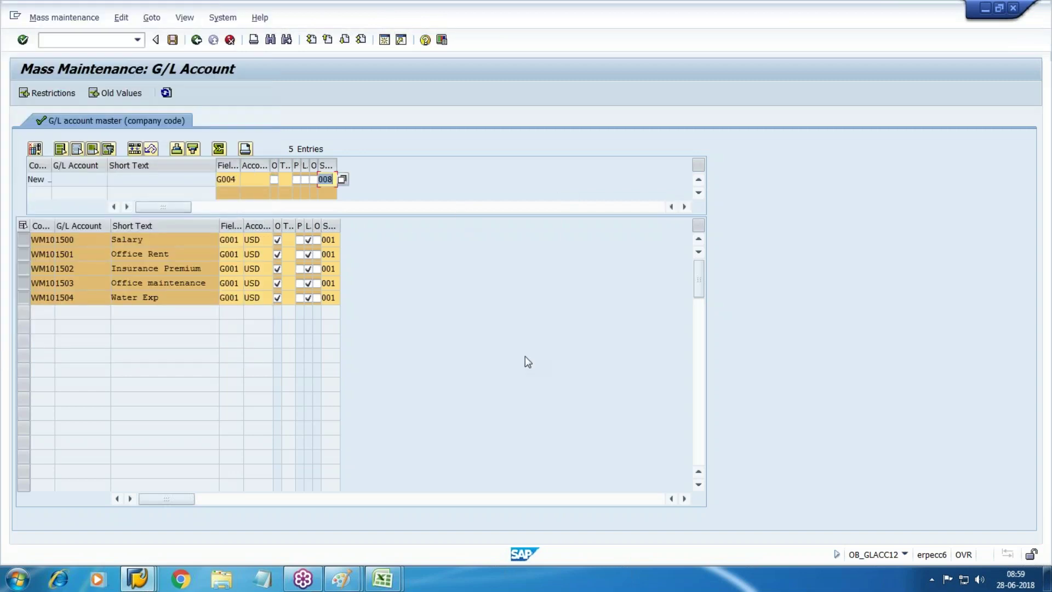
# Apply the new field status group and sort key to all listed accounts, and save the mass change.
pyautogui.click(228, 226)
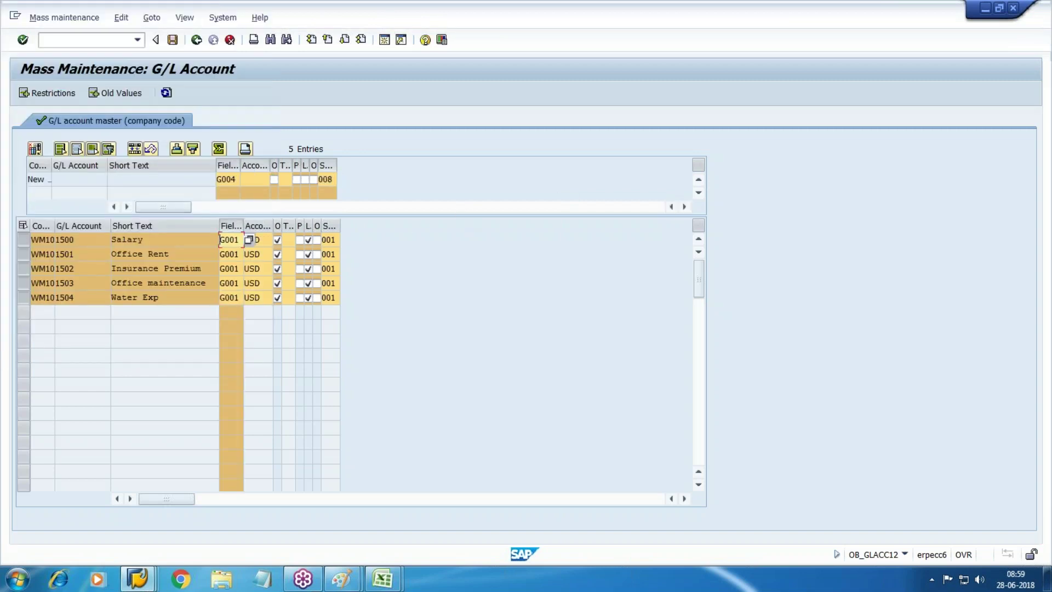
pyautogui.keyDown('ctrl'); pyautogui.click(329, 226); pyautogui.keyUp('ctrl')
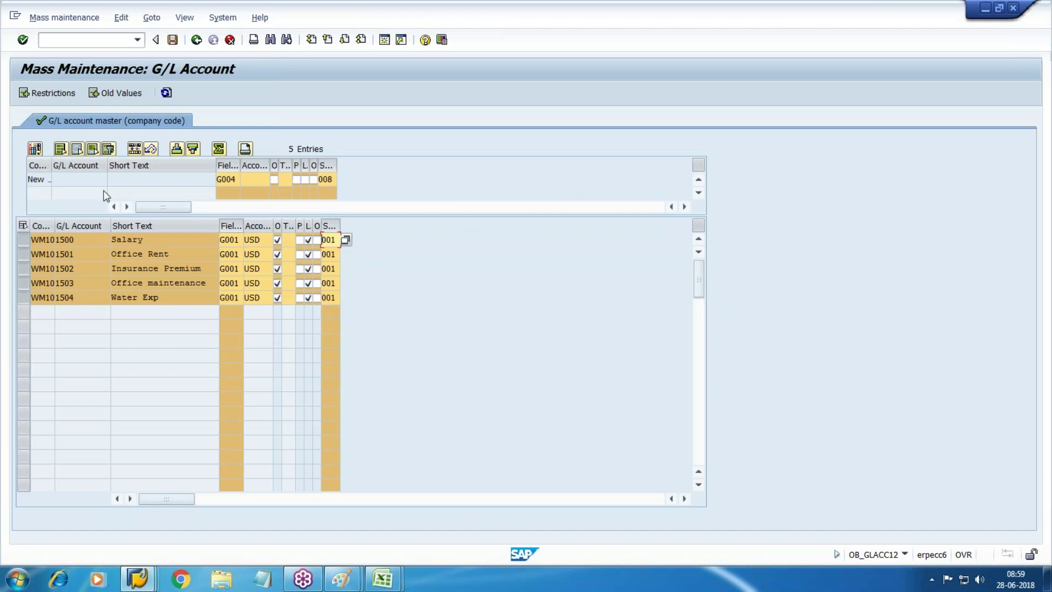
pyautogui.click(135, 148)
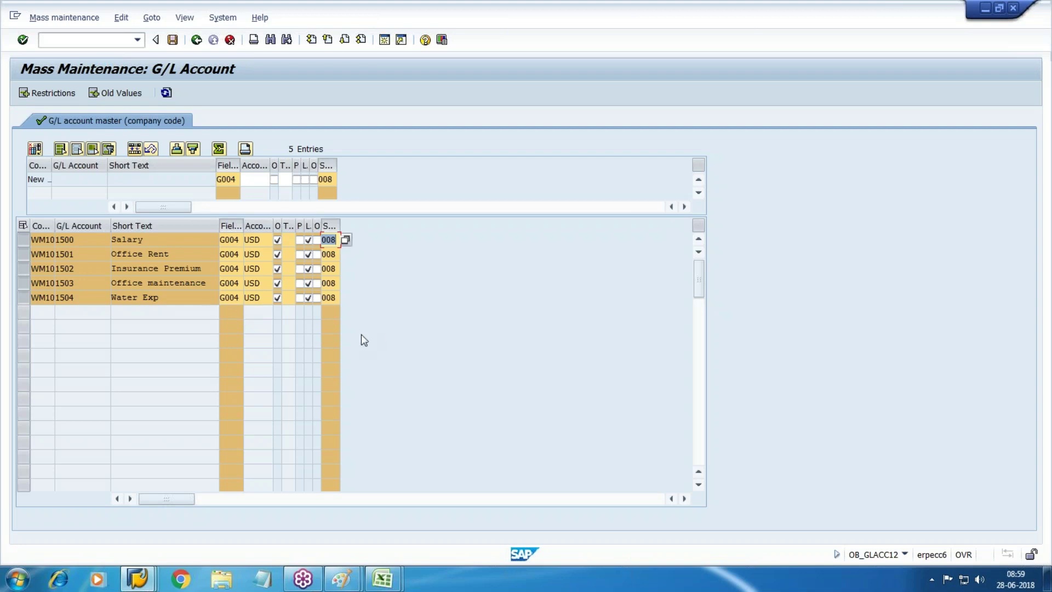
pyautogui.click(172, 39)
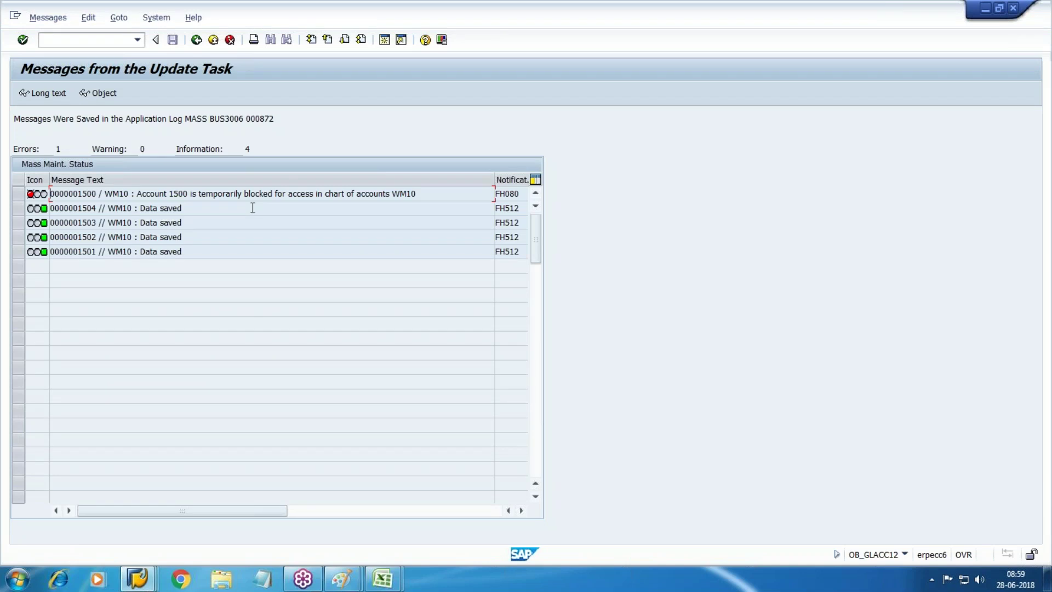
# Save cost element group 3000 in the KAH1 session and exit to SAP Easy Access.
pyautogui.click(138, 578)
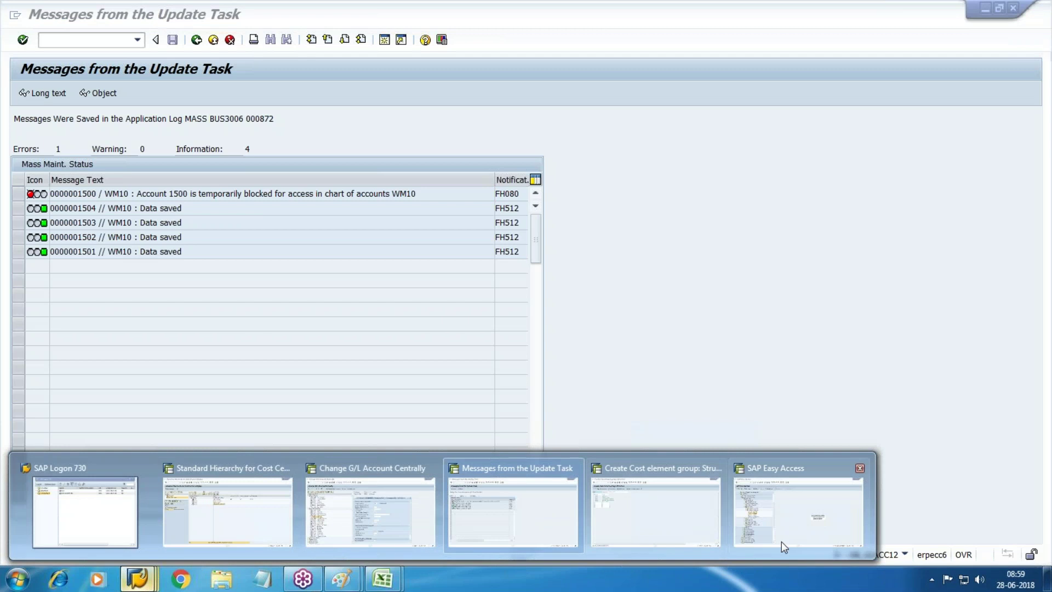
pyautogui.click(595, 518)
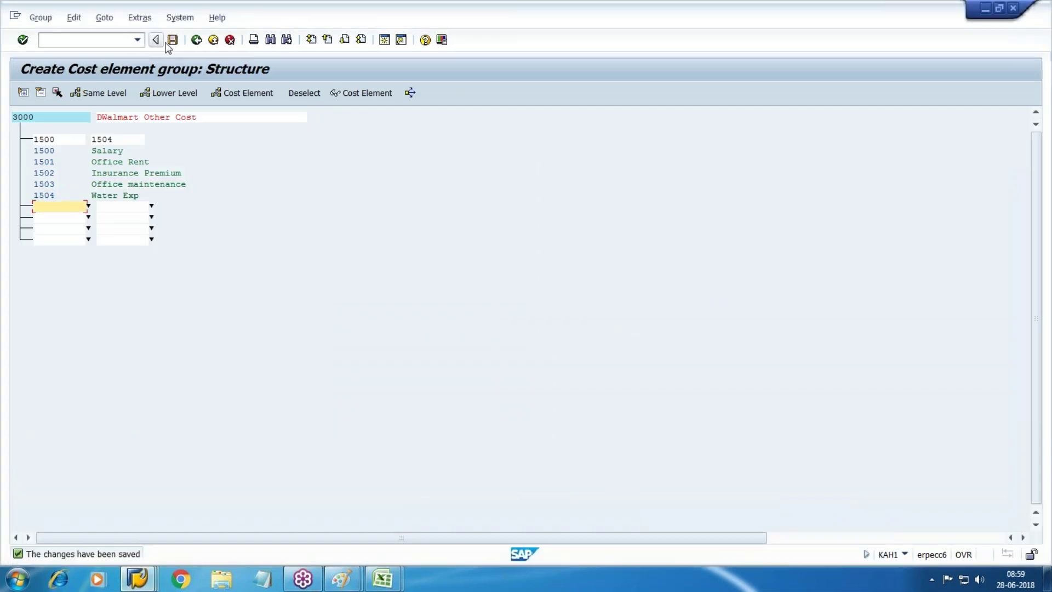
pyautogui.click(172, 40)
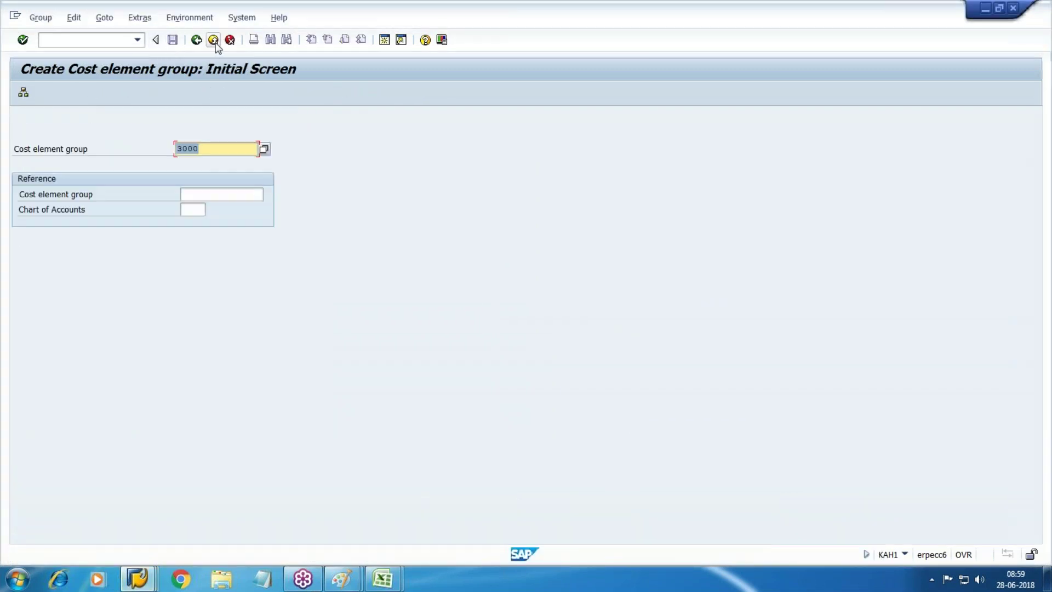
pyautogui.click(214, 39)
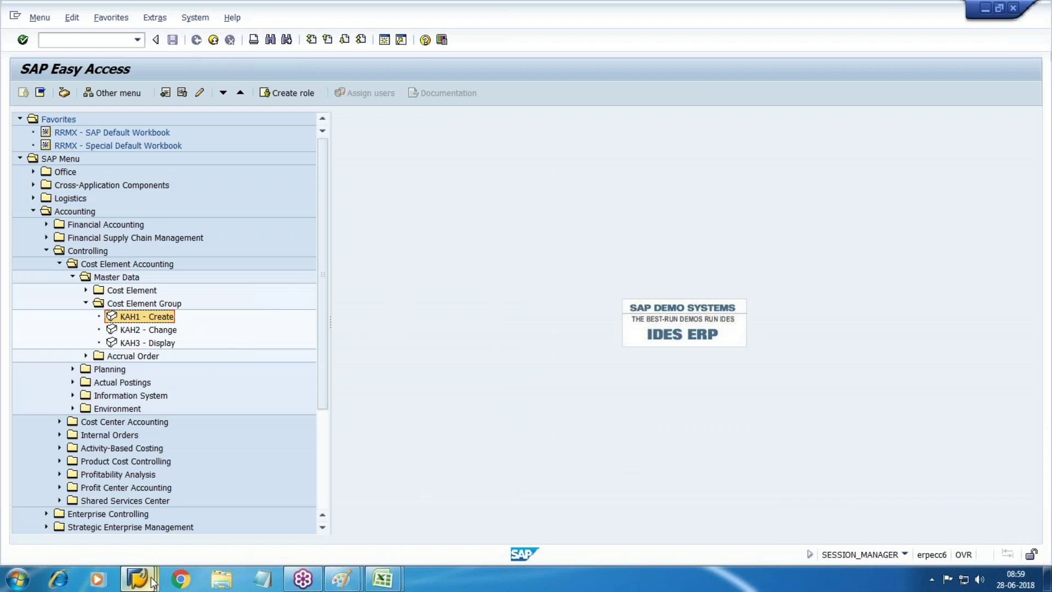
# In the FS00 session, switch the Salary account to display mode and exit the transaction to release it.
pyautogui.moveTo(138, 578)
pyautogui.click(341, 521)
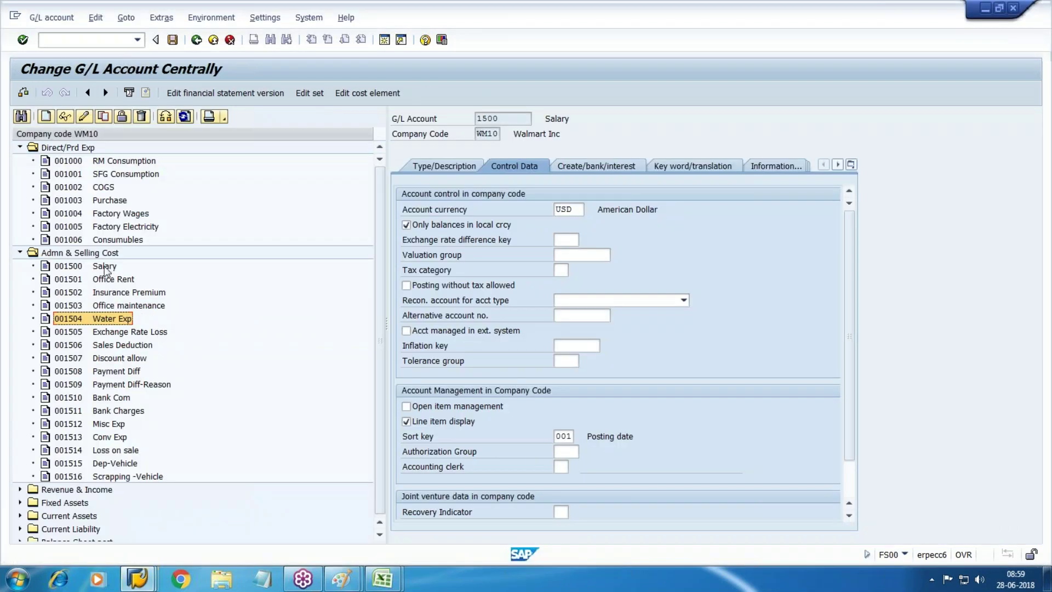
pyautogui.click(68, 120)
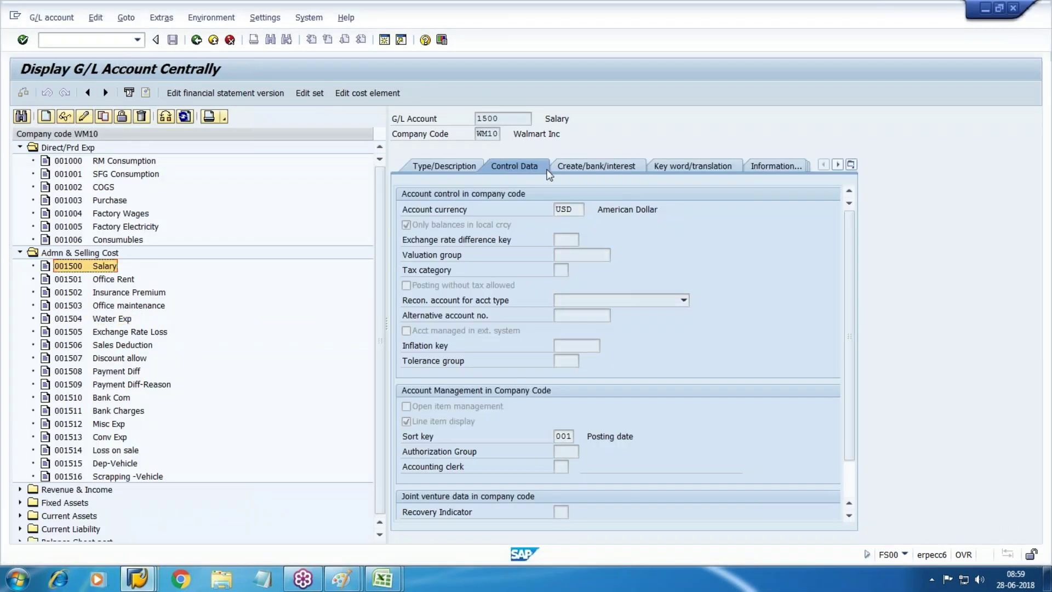
pyautogui.click(218, 44)
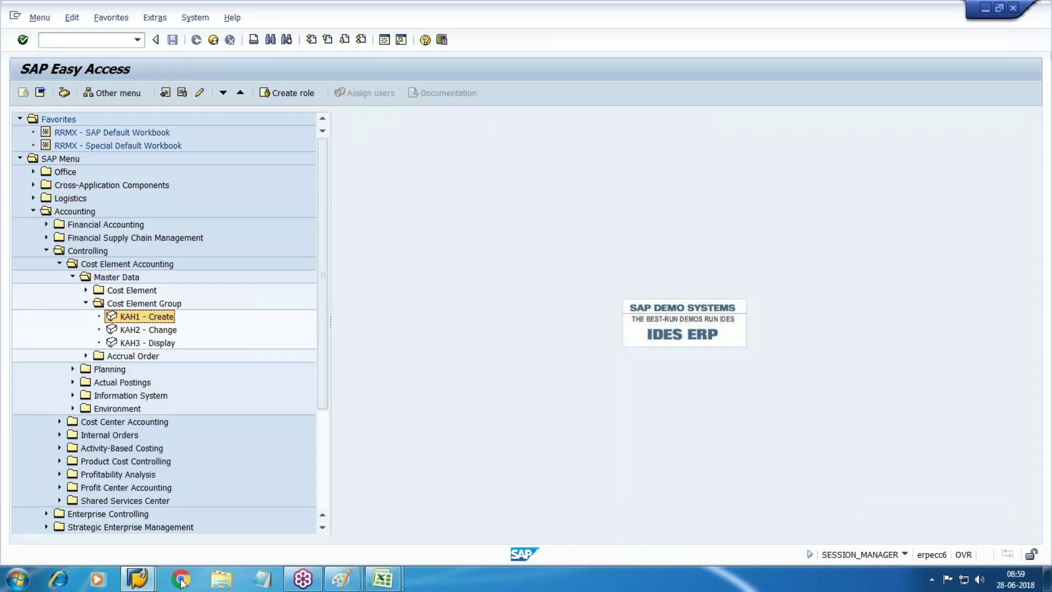
# Return to the G/L account mass maintenance, save the changes to accounts 1500 to 1504 again, and leave the update messages.
pyautogui.moveTo(156, 584)
pyautogui.click(409, 527)
pyautogui.click(197, 40)
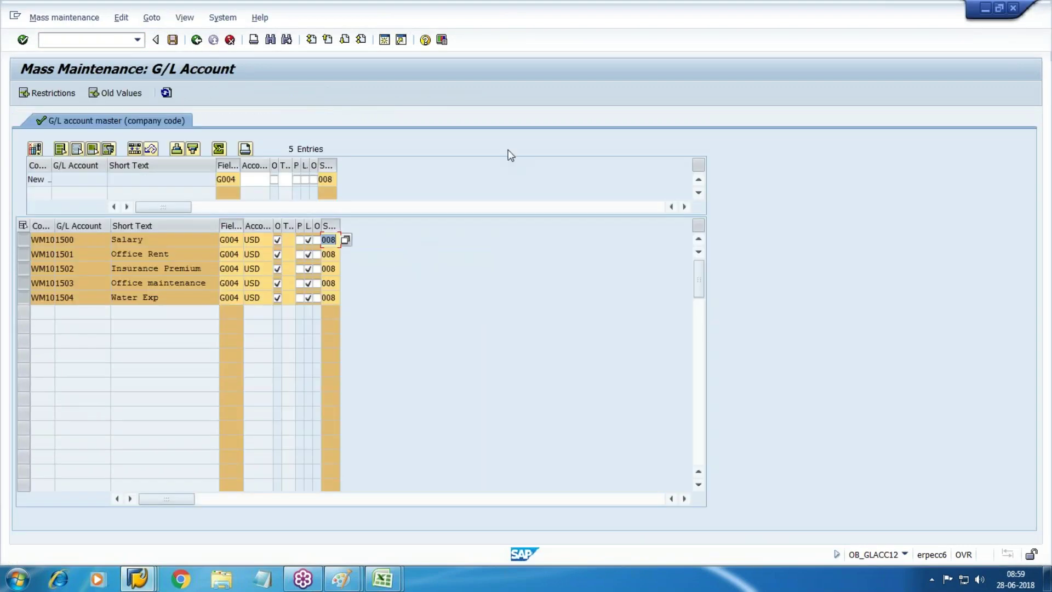
pyautogui.click(122, 93)
pyautogui.click(172, 40)
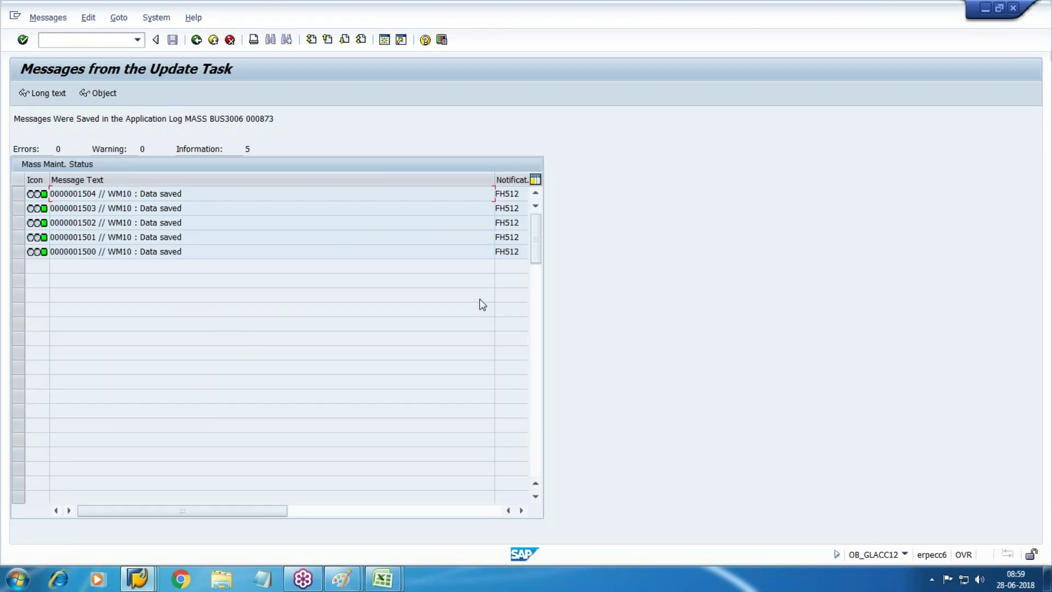
pyautogui.click(197, 40)
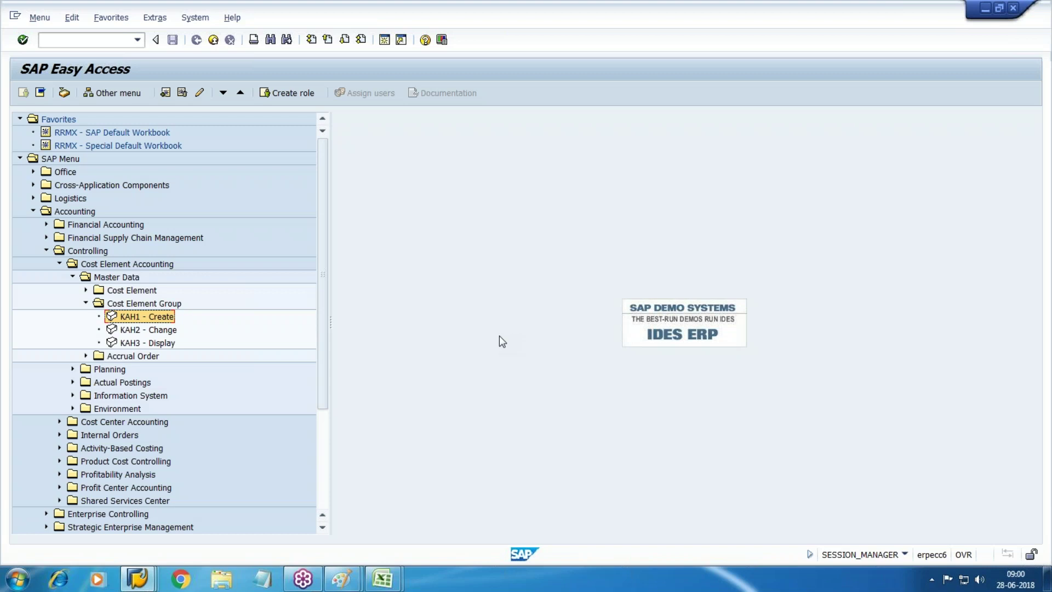
pyautogui.moveTo(312, 574)
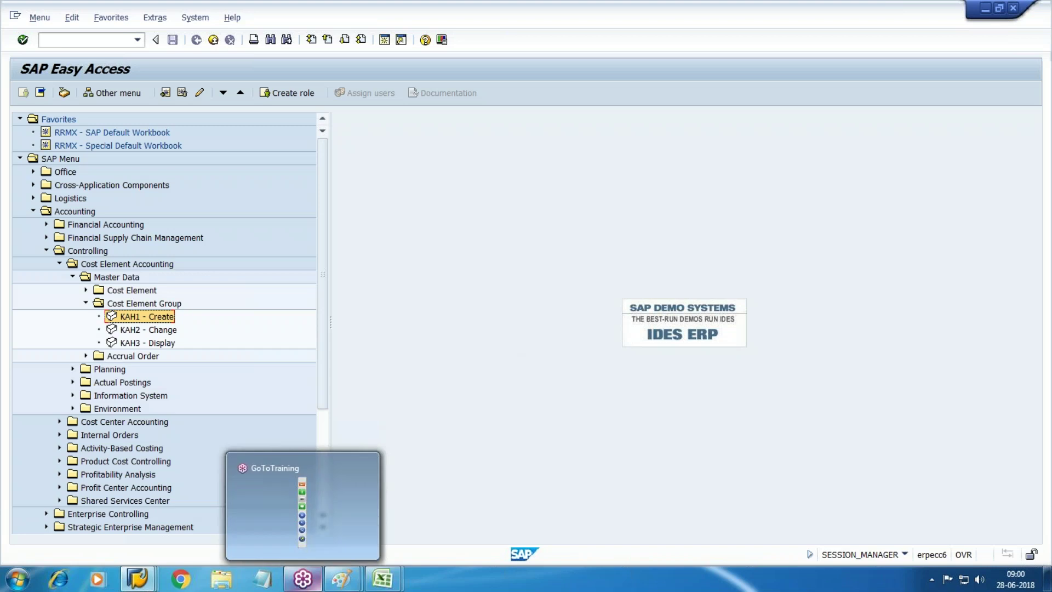